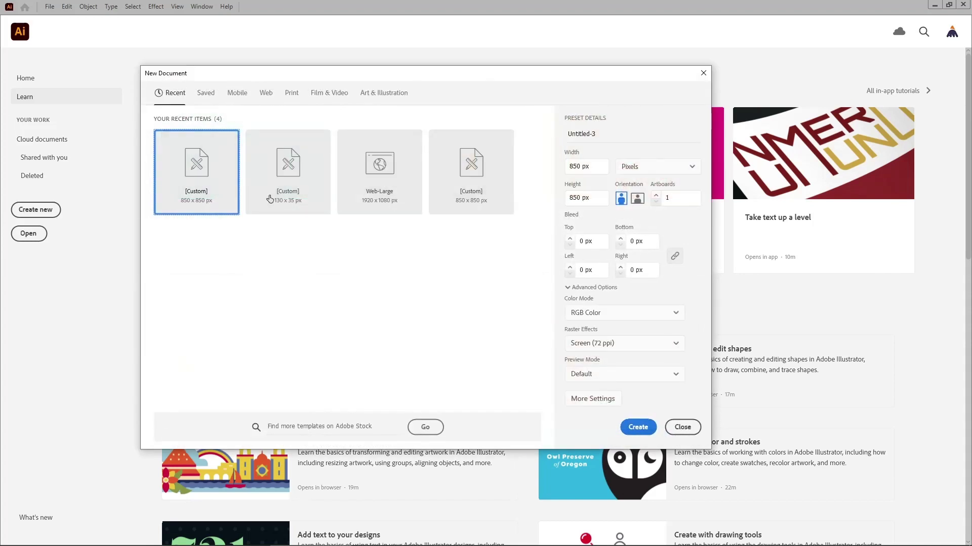
# - Create a new 850 x 850 px document with RGB Color mode and Screen (72 ppi) raster effects
pyautogui.click(673, 166)
pyautogui.click(663, 188)
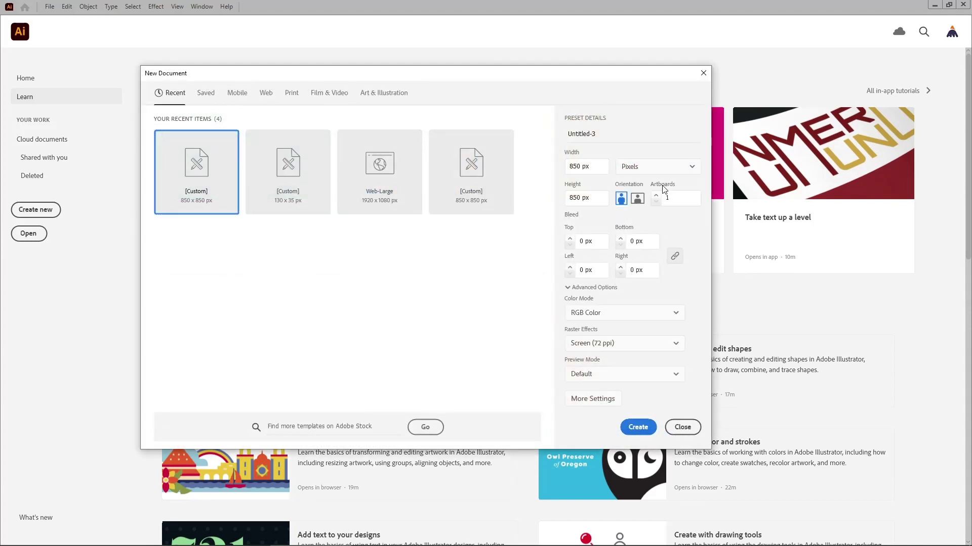
pyautogui.click(597, 197)
pyautogui.click(627, 315)
pyautogui.click(627, 316)
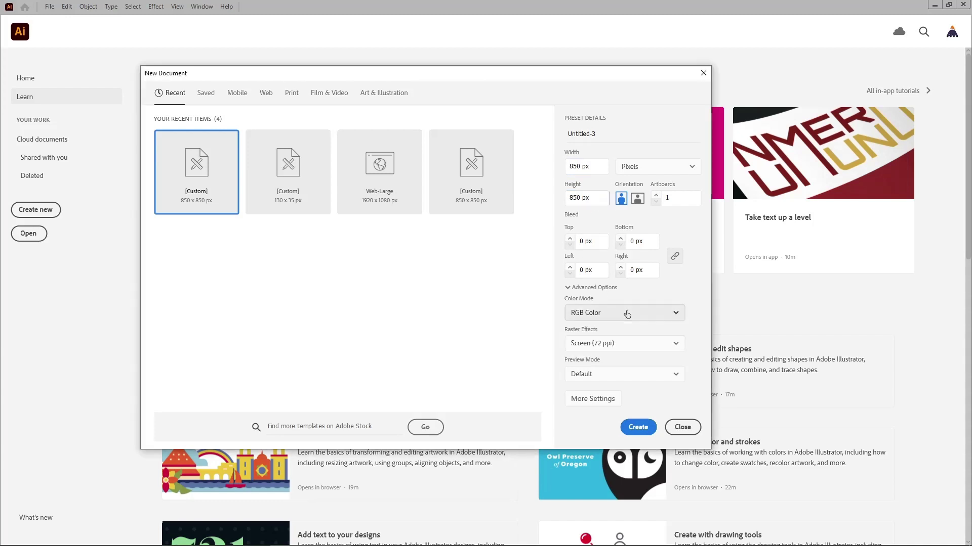
pyautogui.click(625, 344)
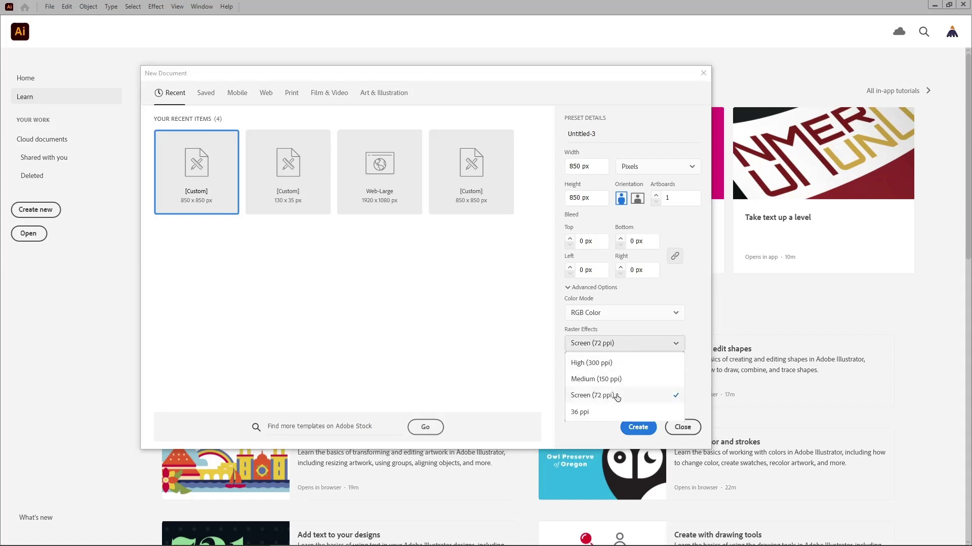
pyautogui.click(616, 398)
pyautogui.click(644, 428)
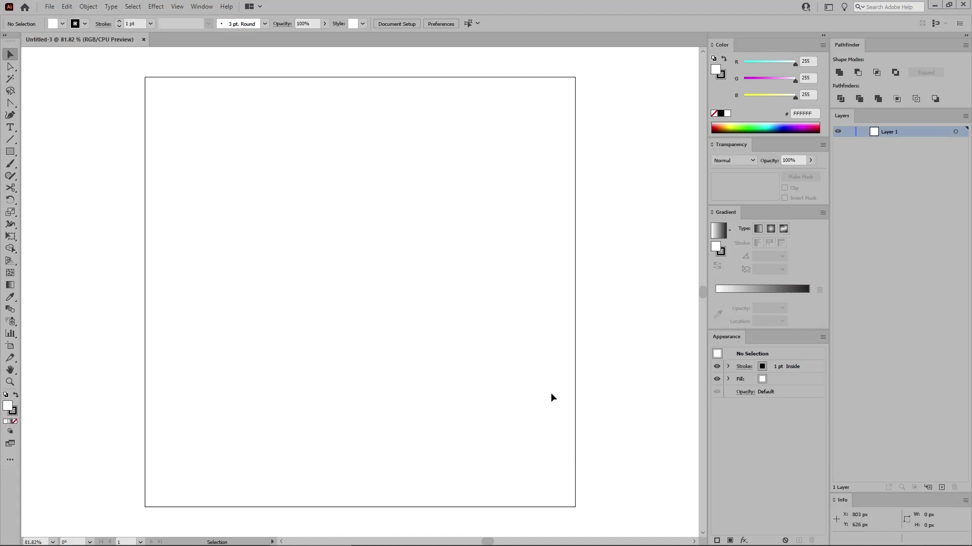
# - Show the document grid and turn on Snap to Grid
pyautogui.press('a')
pyautogui.hotkey('ctrl', '0')
pyautogui.press('v')
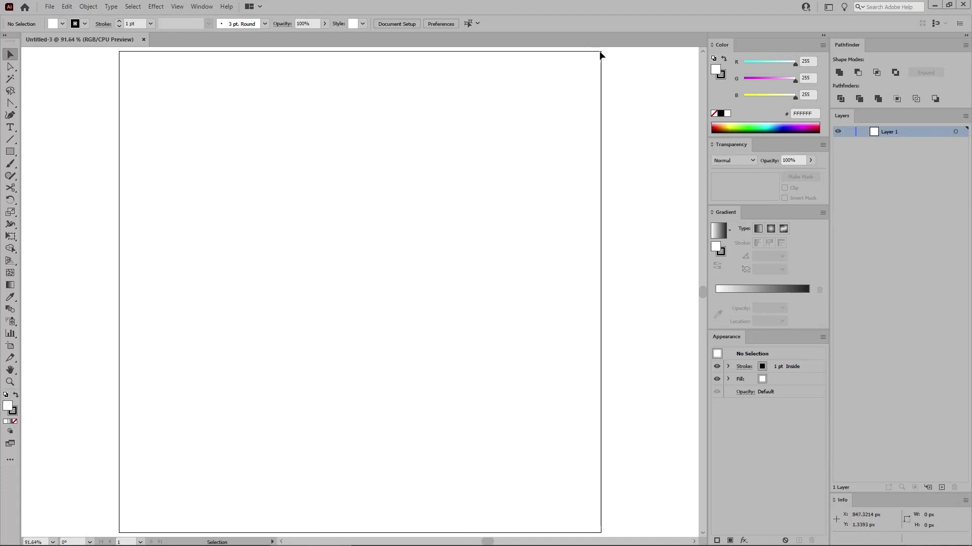
pyautogui.click(602, 50)
pyautogui.click(177, 6)
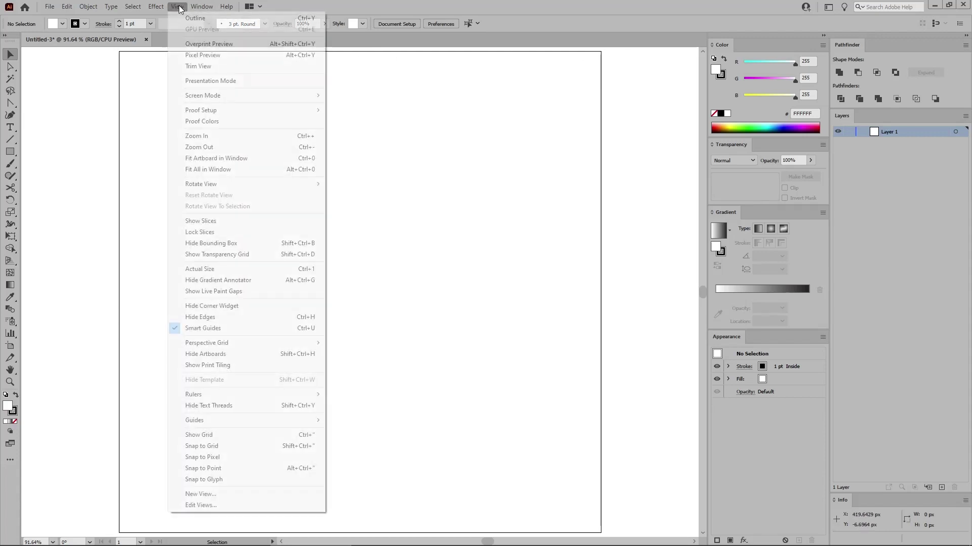
pyautogui.click(224, 434)
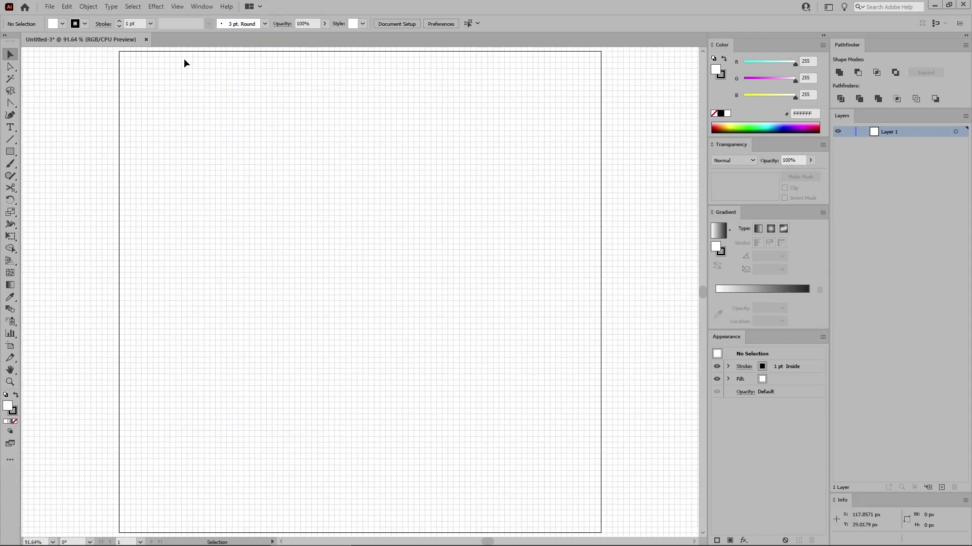
pyautogui.click(177, 6)
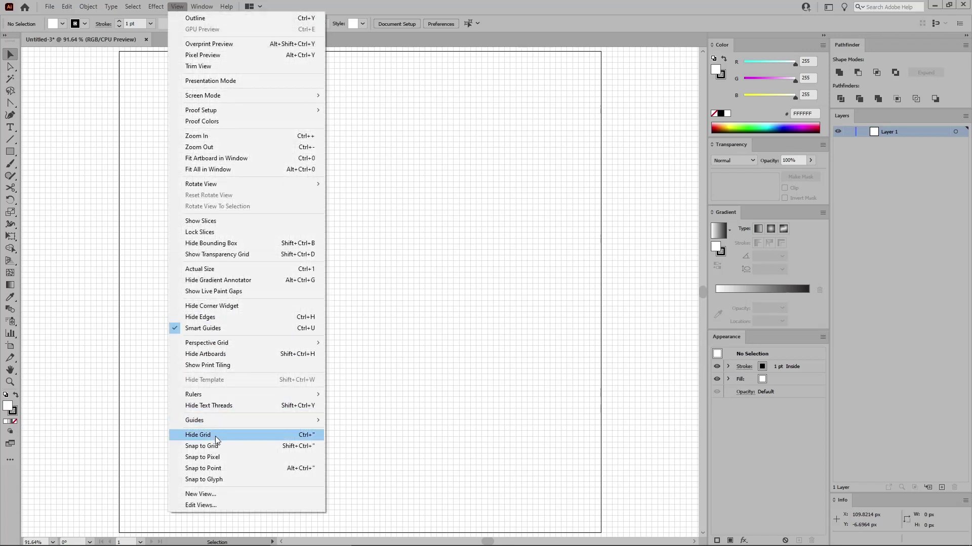
pyautogui.click(225, 446)
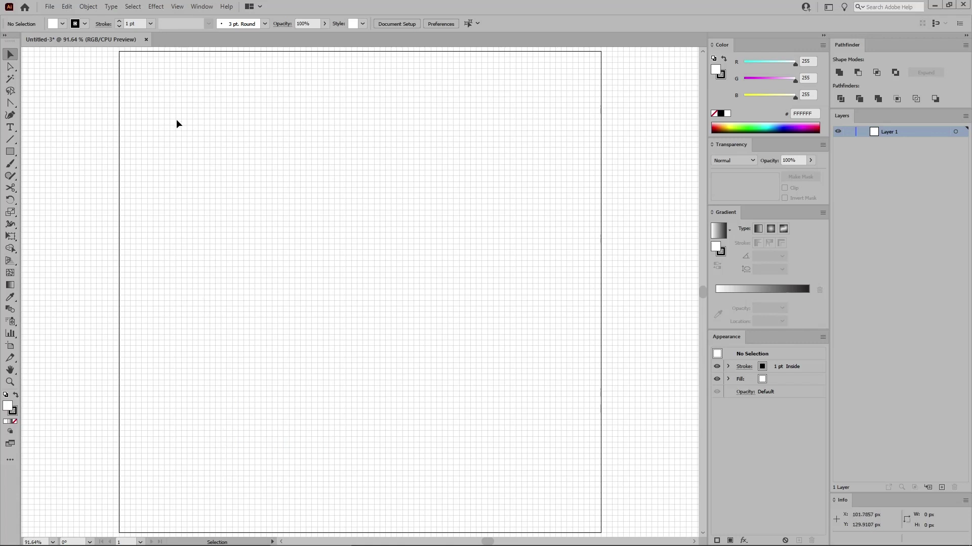
# - Configure the Guides & Grid preferences with a gridline every 10 px and 1 subdivision
pyautogui.click(68, 7)
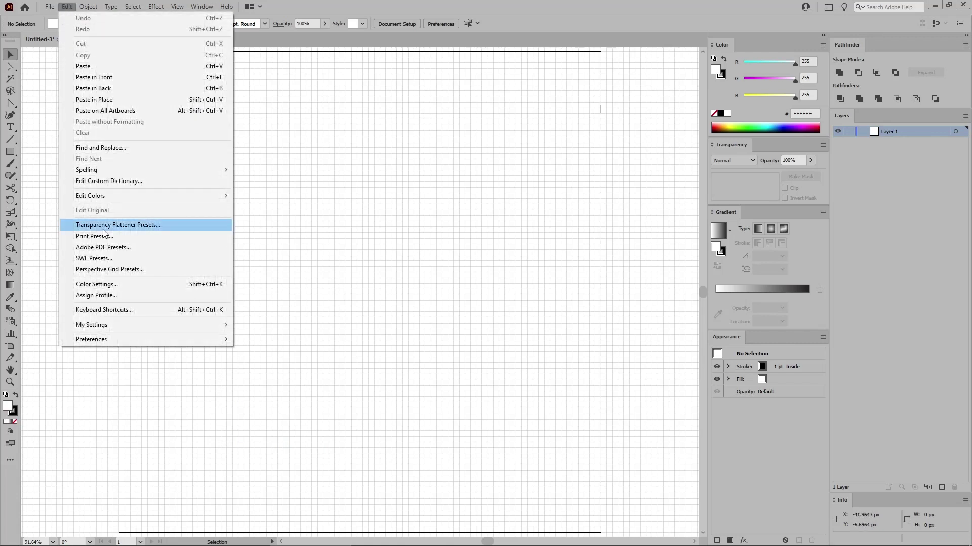
pyautogui.moveTo(120, 338)
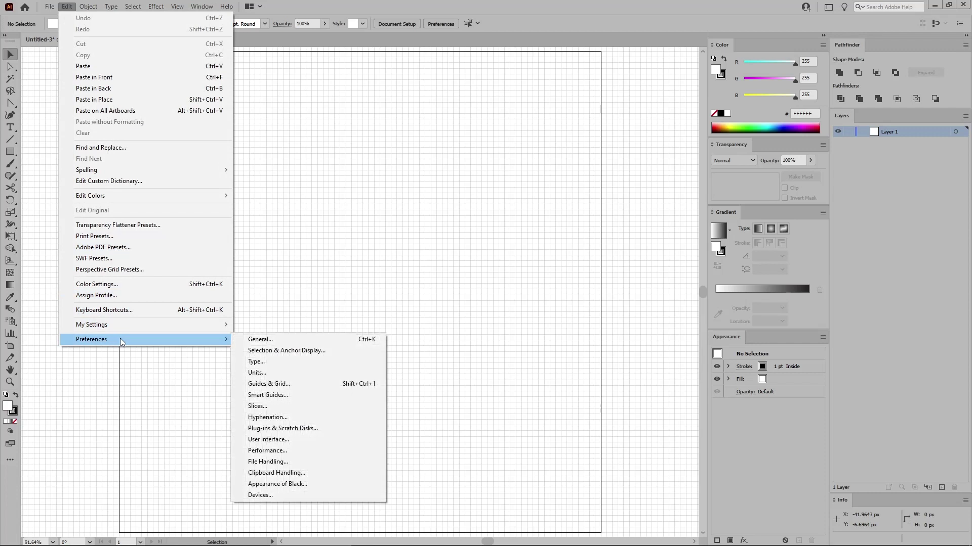
pyautogui.click(310, 384)
pyautogui.click(562, 275)
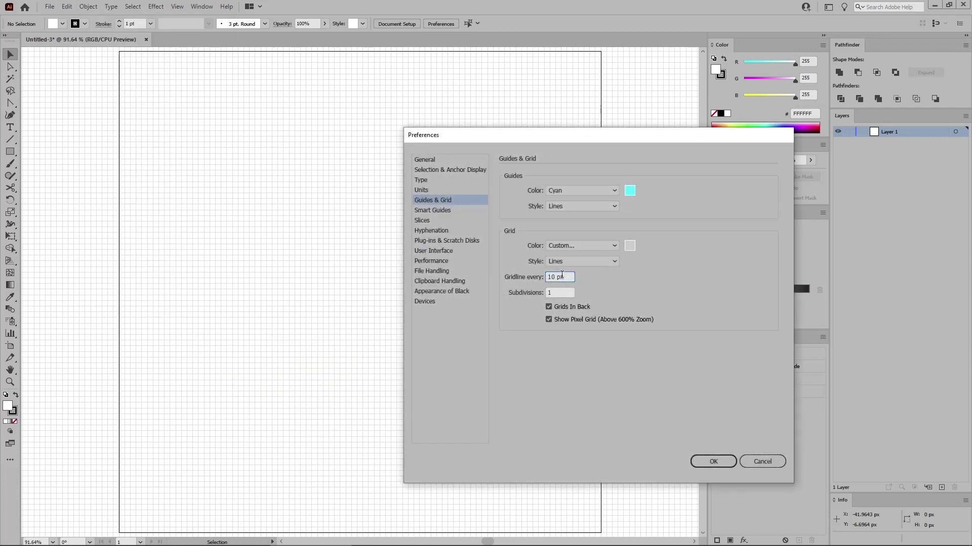
pyautogui.moveTo(561, 276); pyautogui.dragTo(544, 292)
pyautogui.click(714, 461)
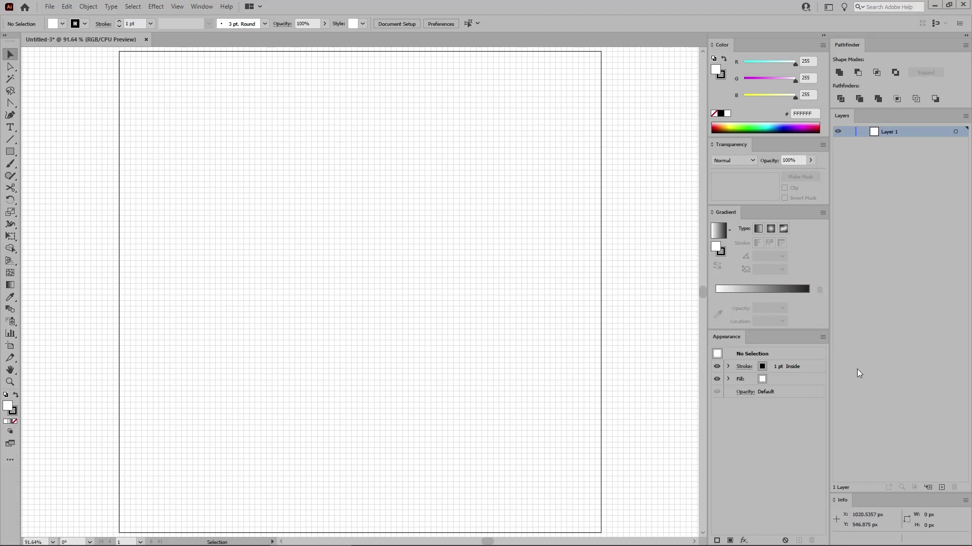
pyautogui.click(202, 8)
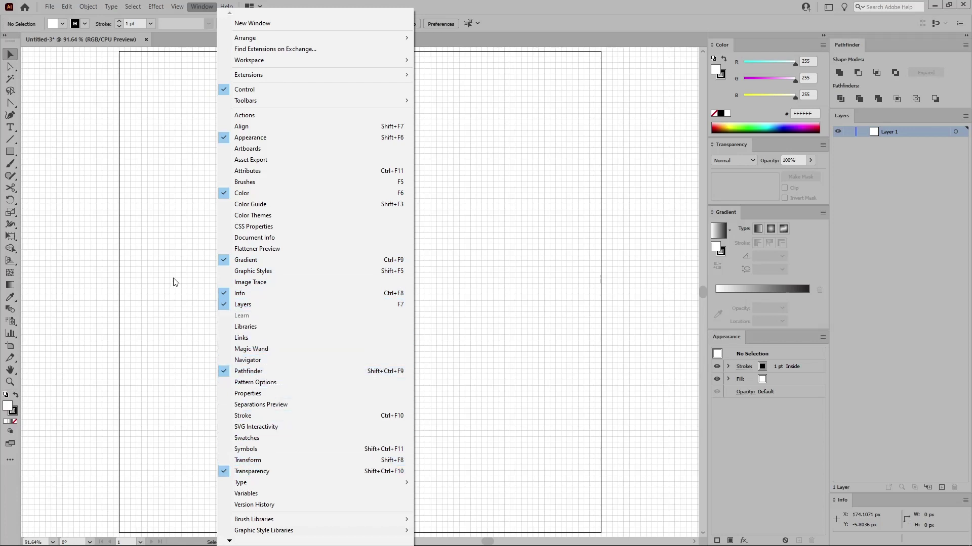
pyautogui.click(163, 226)
# - Draw a circle about 470 px in diameter on the artboard with a white fill and remove its stroke
pyautogui.moveTo(14, 157); pyautogui.dragTo(37, 175)
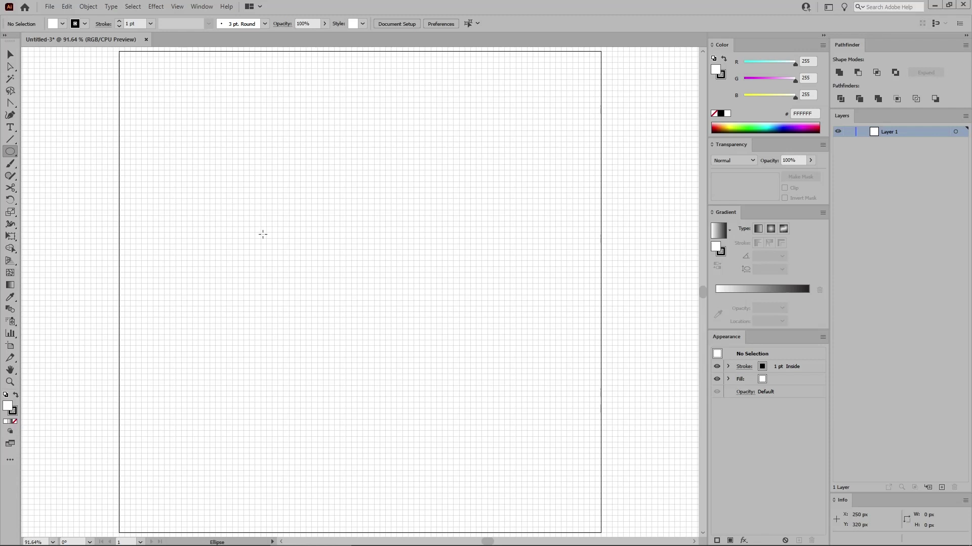
pyautogui.moveTo(199, 159); pyautogui.dragTo(463, 392)
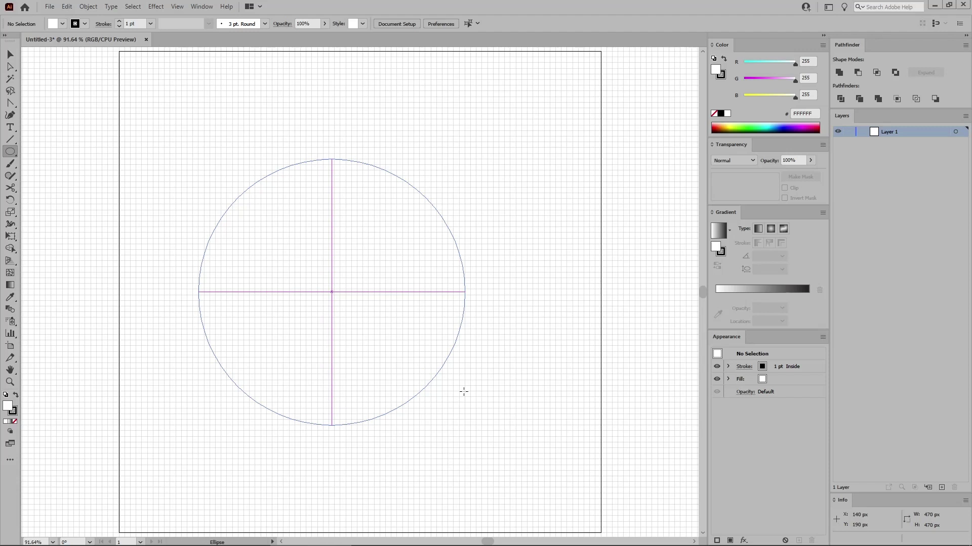
pyautogui.moveTo(464, 392); pyautogui.dragTo(463, 392)
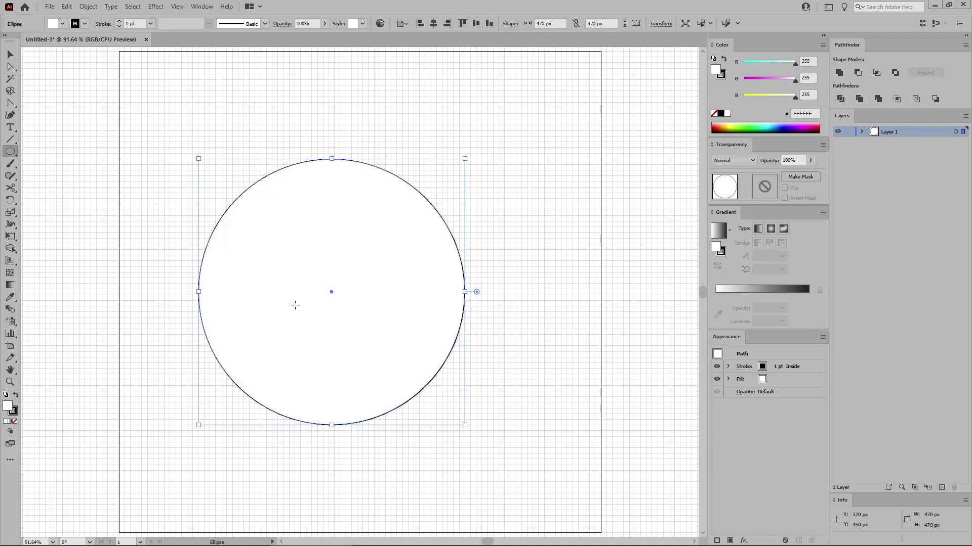
pyautogui.click(13, 413)
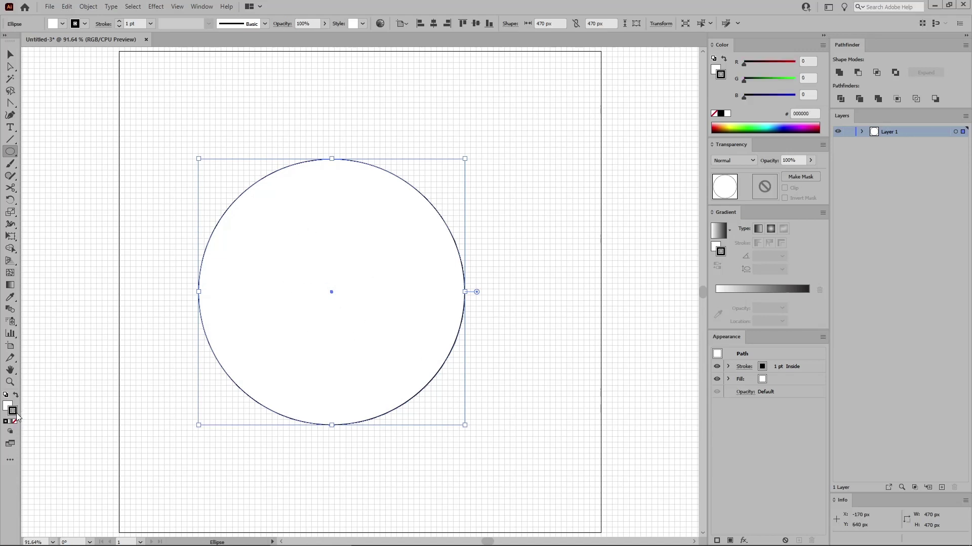
pyautogui.click(15, 421)
pyautogui.click(7, 406)
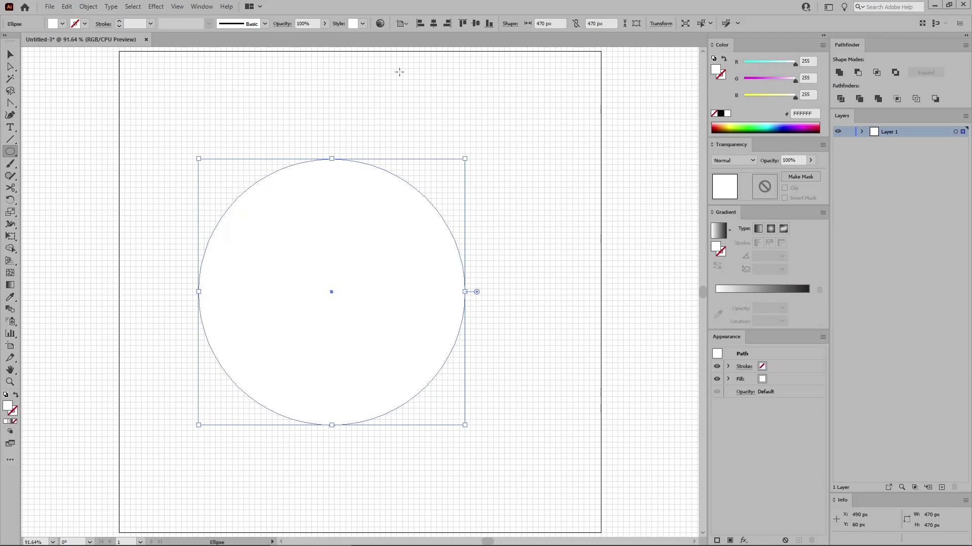
# - Centre the circle horizontally and vertically on the artboard
pyautogui.click(406, 25)
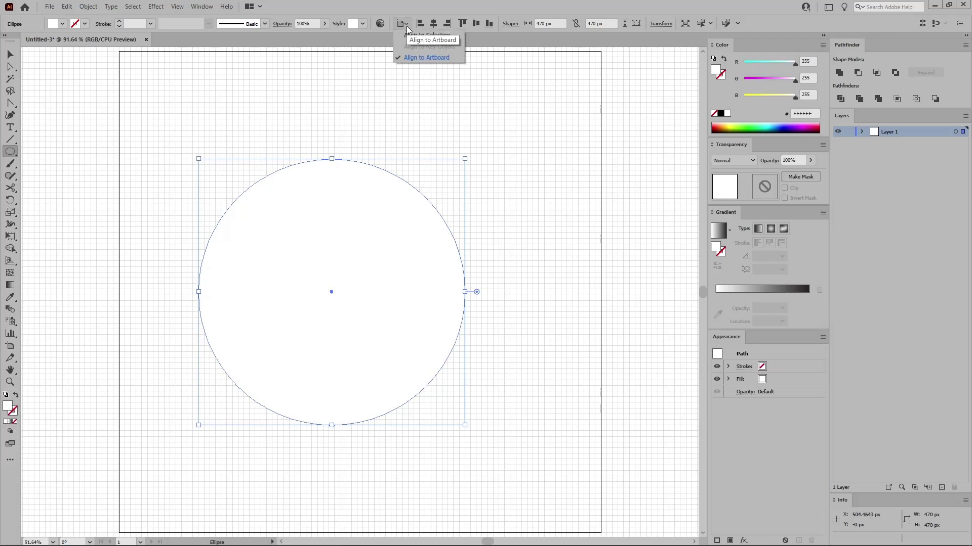
pyautogui.click(411, 58)
pyautogui.click(433, 23)
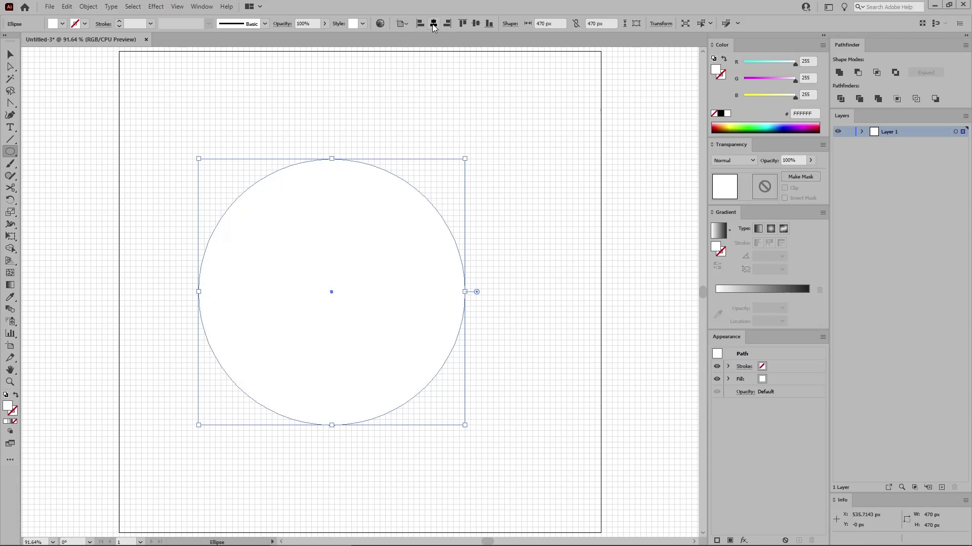
pyautogui.click(476, 25)
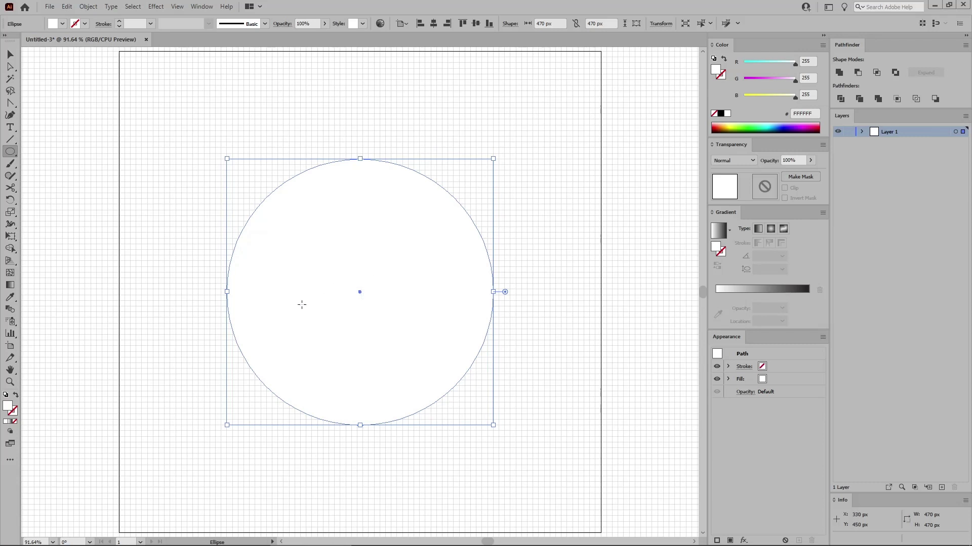
# - Create a smaller concentric circle from the large one using Offset Path with a -90 px offset
pyautogui.click(88, 6)
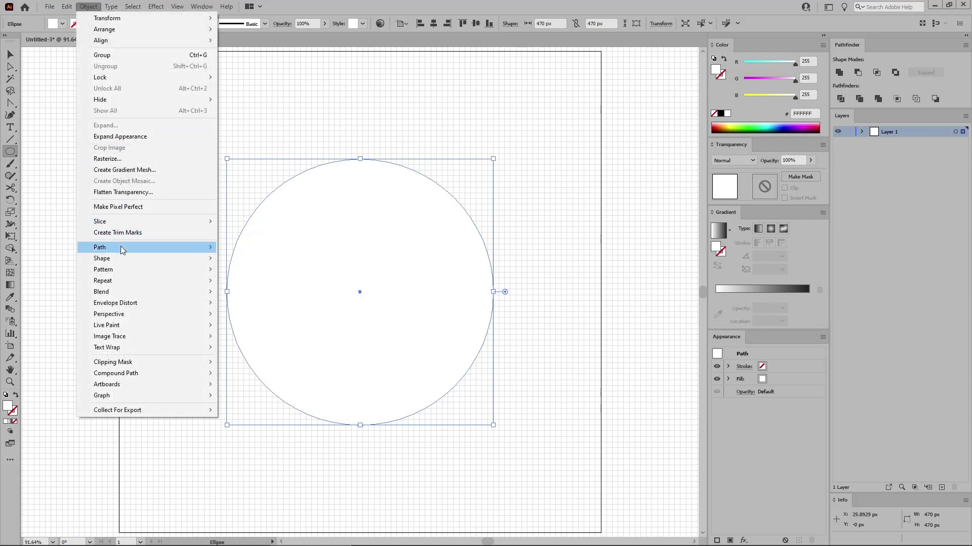
pyautogui.moveTo(174, 251)
pyautogui.click(257, 282)
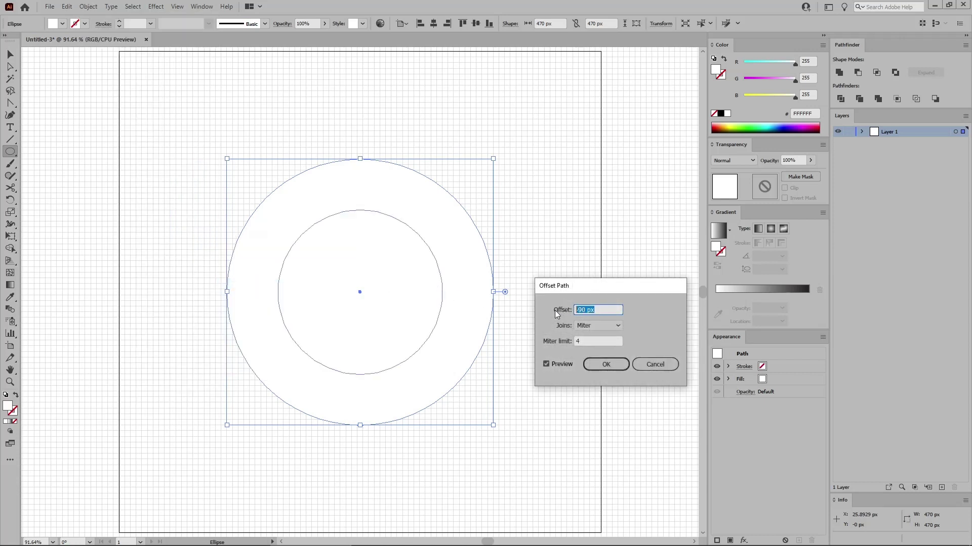
pyautogui.click(606, 364)
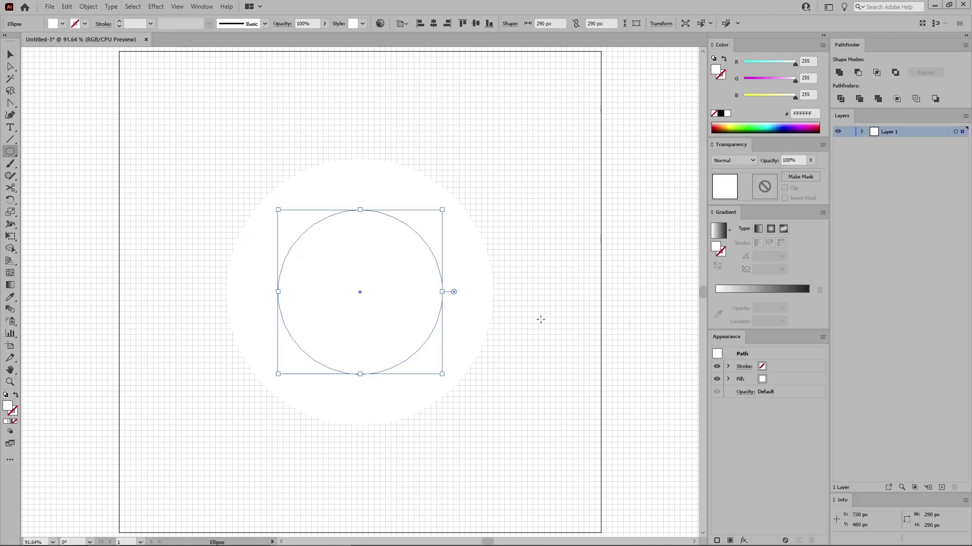
# - Fill the inner circle with a linear gradient at a 90° angle
pyautogui.click(722, 236)
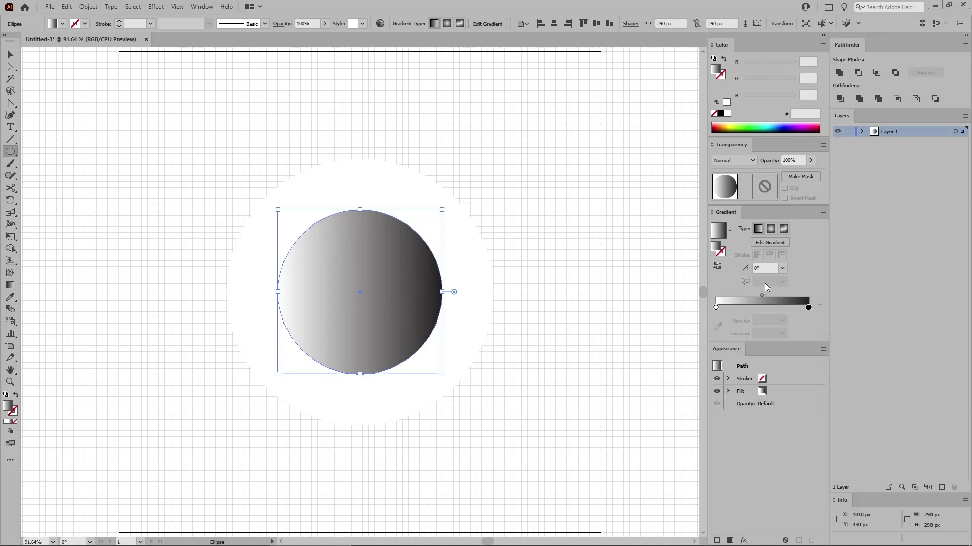
pyautogui.moveTo(767, 268); pyautogui.dragTo(700, 272)
pyautogui.write('90')
pyautogui.press('Return')
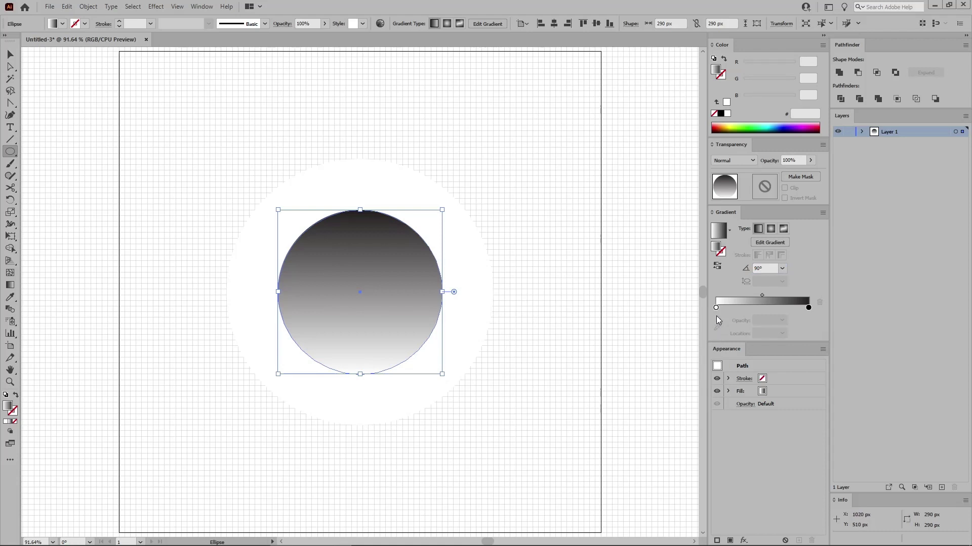
pyautogui.press('v')
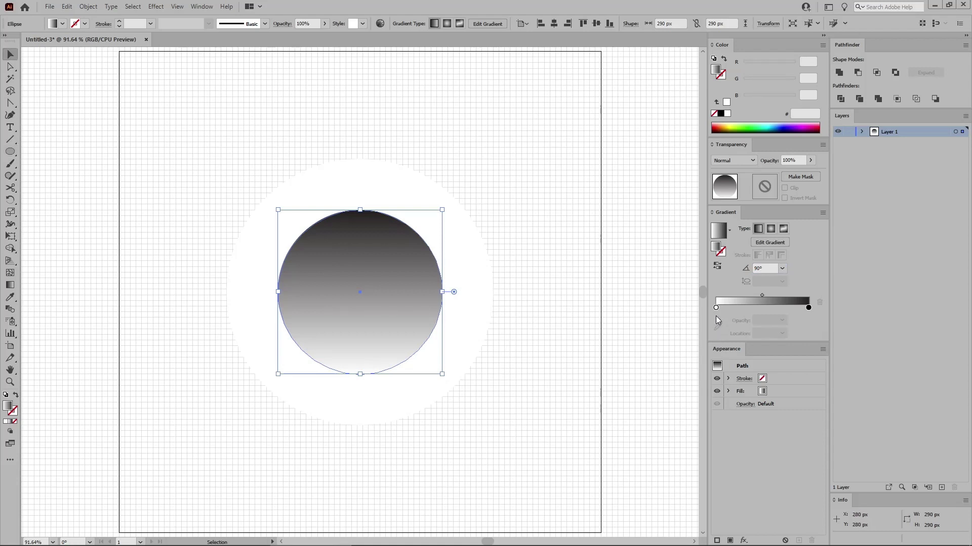
# - Switch the gradient's white stop to RGB and set its colour to R 193, G 3, B 75
pyautogui.doubleClick(715, 307)
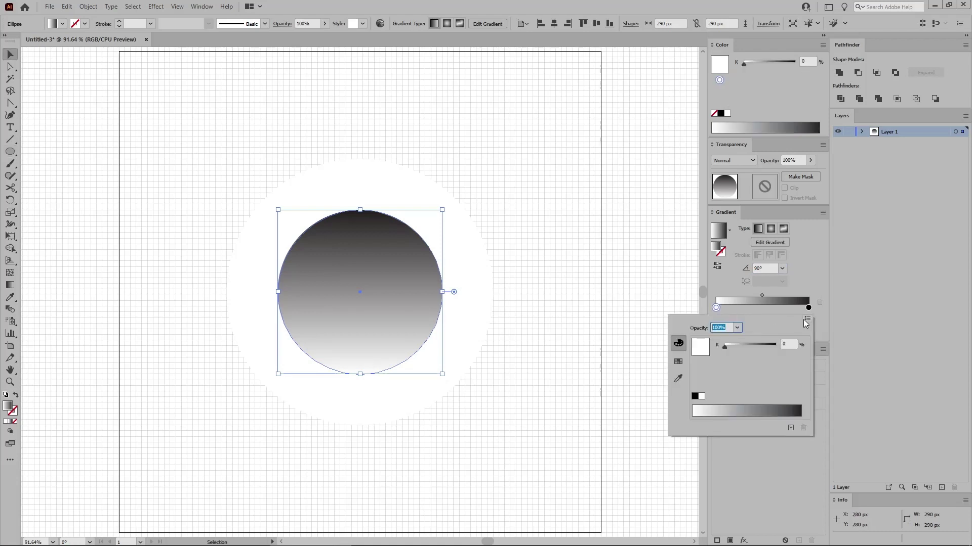
pyautogui.click(807, 318)
pyautogui.click(825, 330)
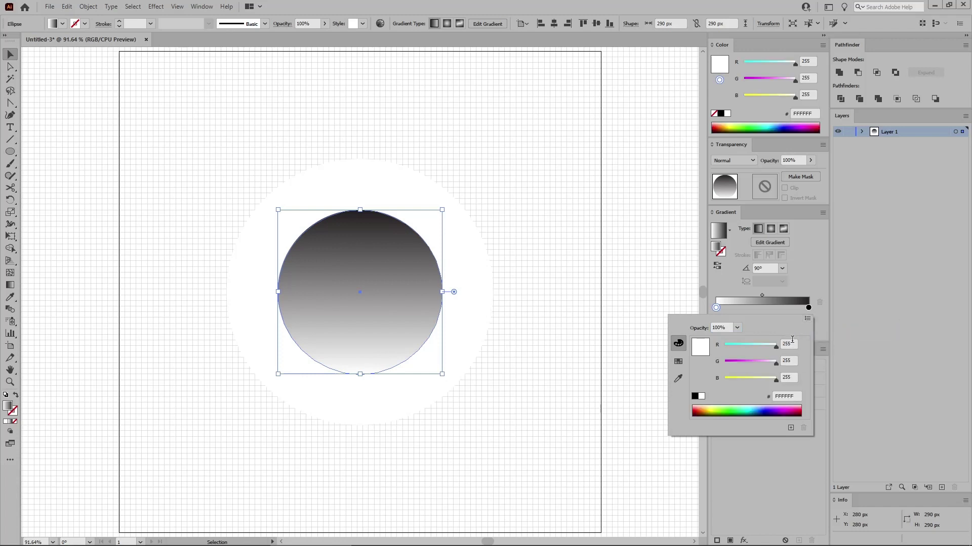
pyautogui.click(790, 343)
pyautogui.write('193')
pyautogui.press('Tab')
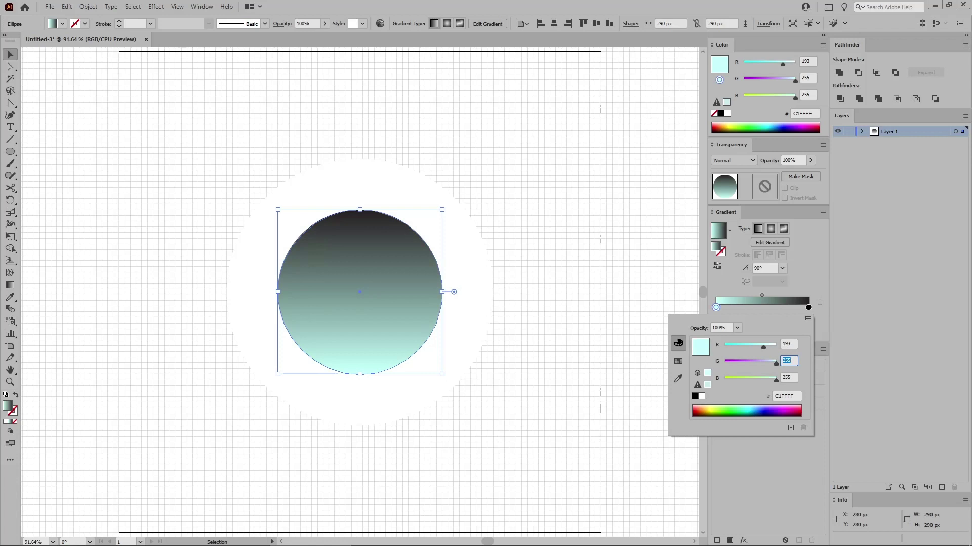
pyautogui.write('3')
pyautogui.press('Tab')
pyautogui.write('75')
pyautogui.press('Return')
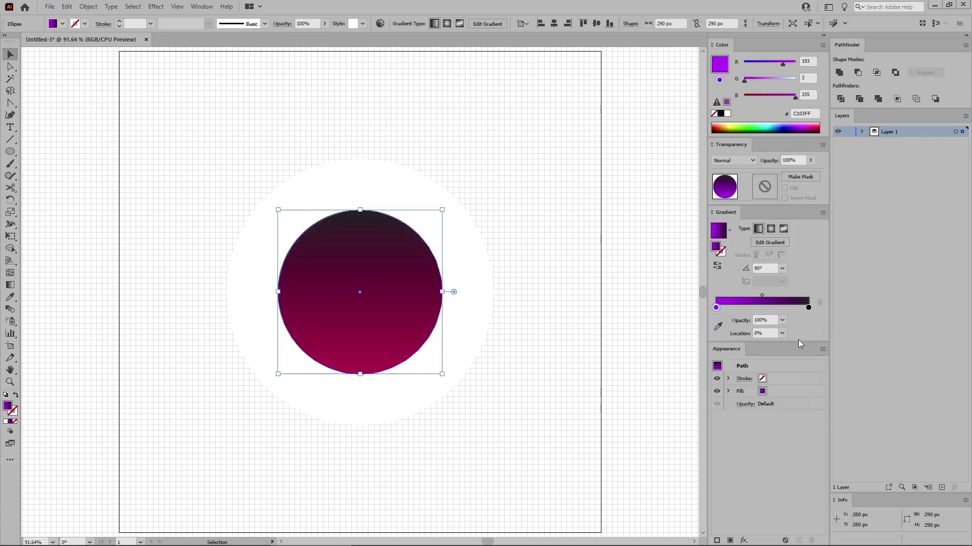
# - Switch the gradient's black stop to RGB and set its colour to R 252, G 194, B 68
pyautogui.doubleClick(809, 308)
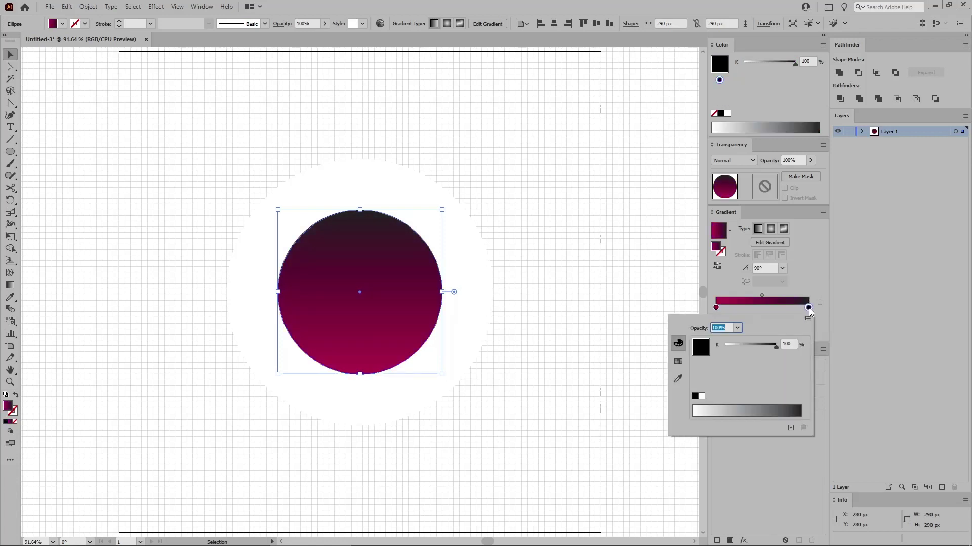
pyautogui.click(807, 319)
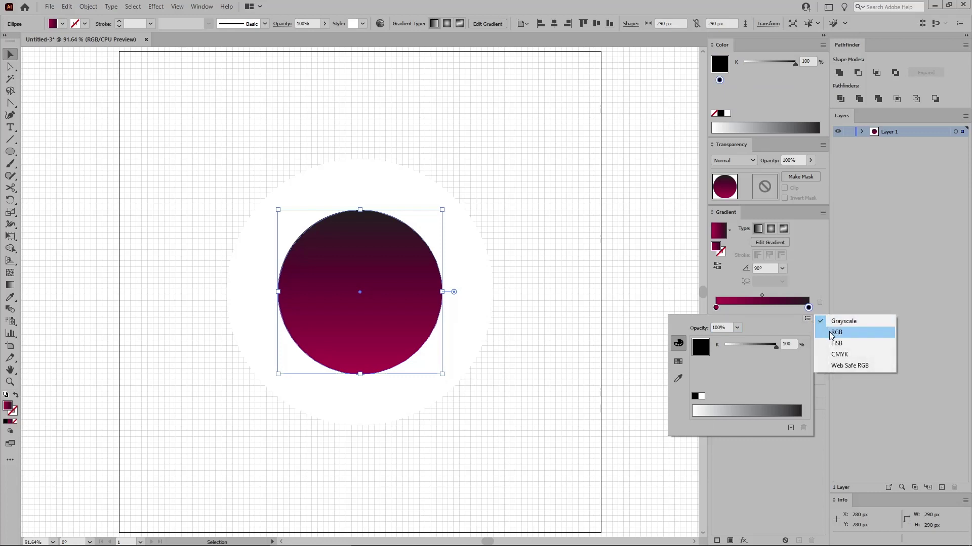
pyautogui.click(825, 332)
pyautogui.click(790, 344)
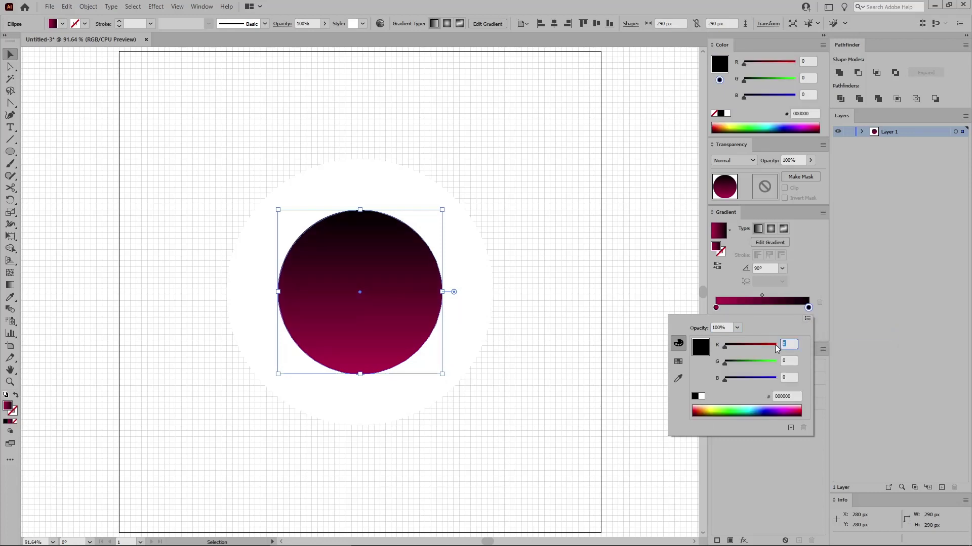
pyautogui.write('252')
pyautogui.press('Tab')
pyautogui.write('19')
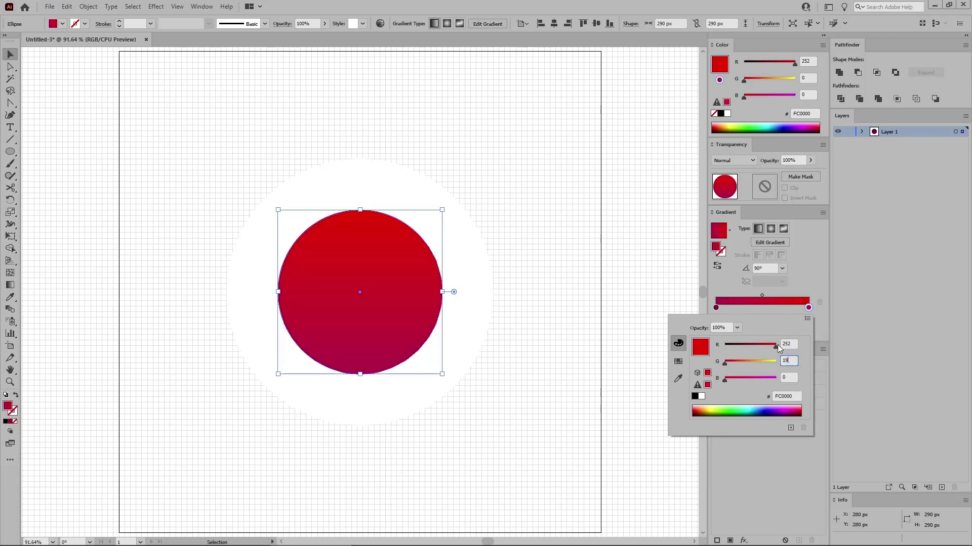
pyautogui.write('4')
pyautogui.press('Tab')
pyautogui.write('6')
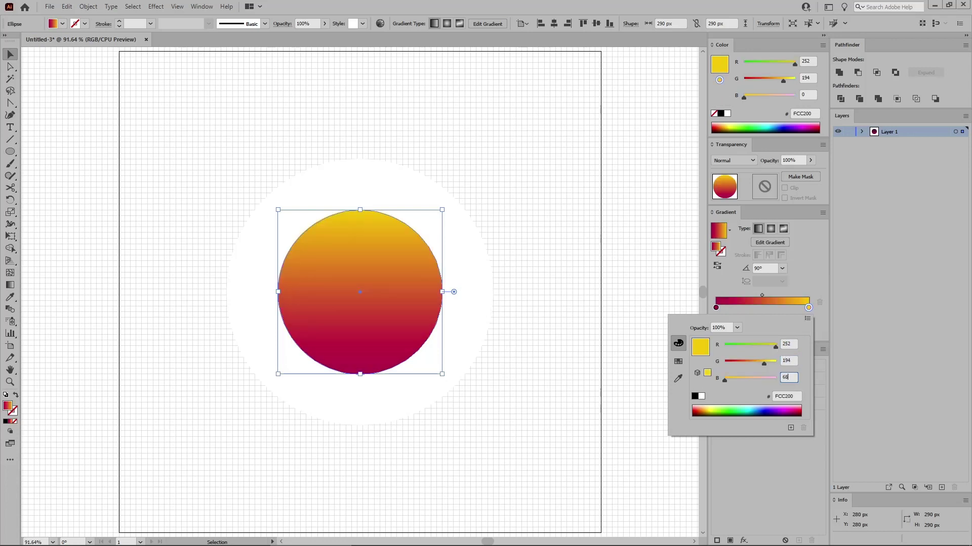
pyautogui.write('8')
pyautogui.press('Return')
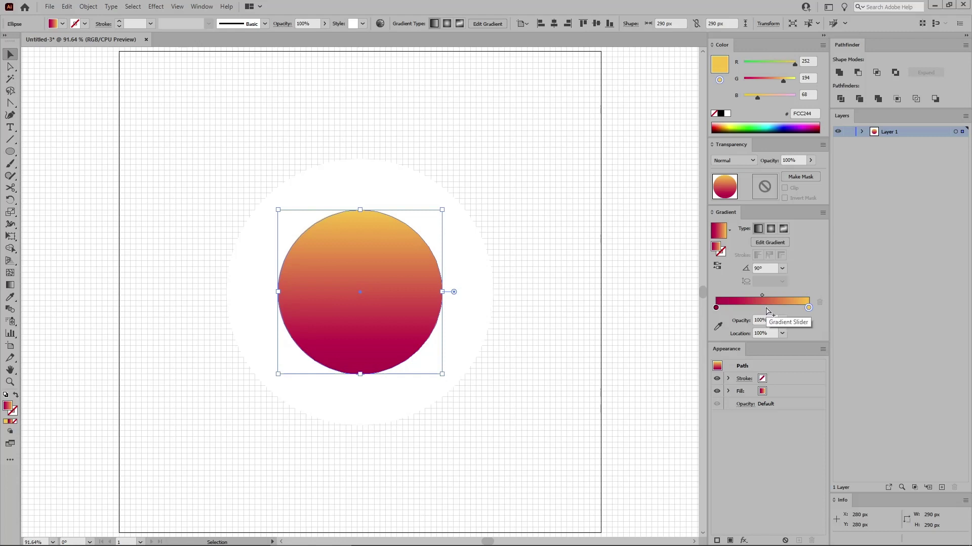
# - Add a middle colour stop to the inner circle's gradient and set its location to 50%
pyautogui.click(765, 310)
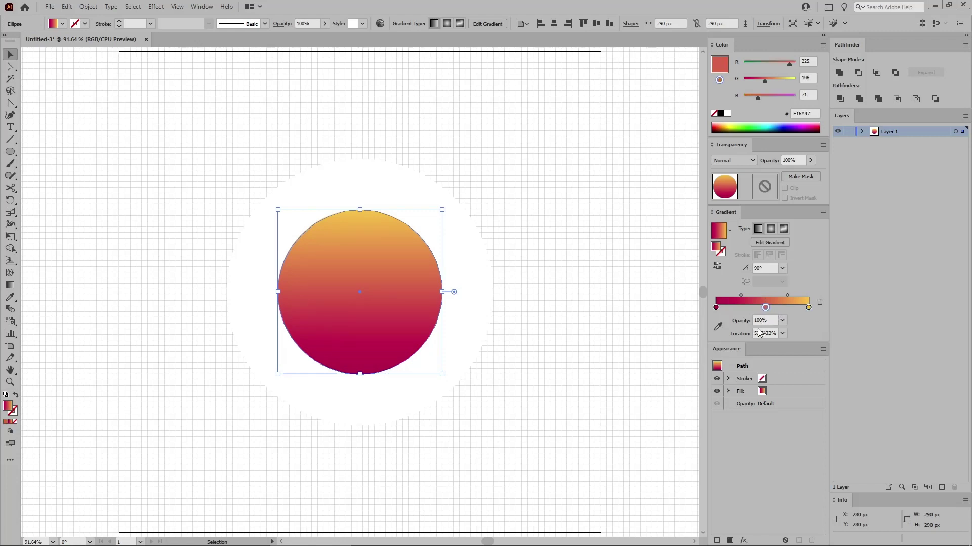
pyautogui.moveTo(754, 334); pyautogui.dragTo(787, 333)
pyautogui.write('50')
pyautogui.press('Return')
# - Set the middle gradient stop's colour to R 250, G 65, B 34
pyautogui.doubleClick(763, 309)
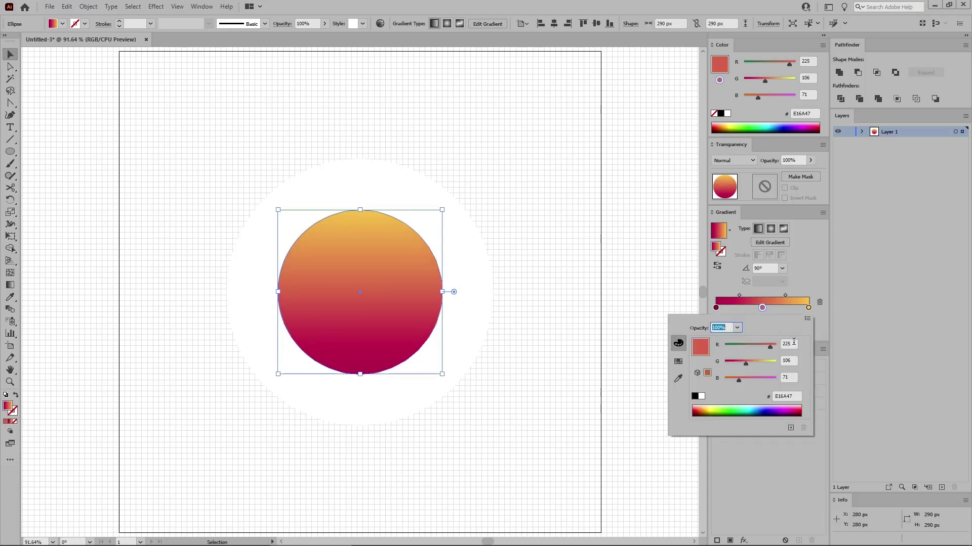
pyautogui.moveTo(793, 342); pyautogui.dragTo(765, 342)
pyautogui.write('25')
pyautogui.press('Tab')
pyautogui.write('65')
pyautogui.press('Tab')
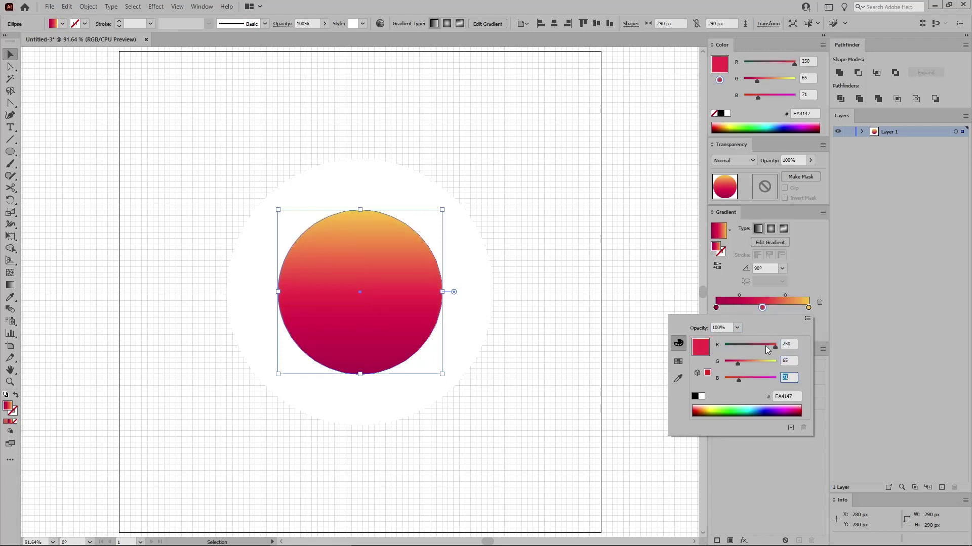
pyautogui.write('34')
pyautogui.press('Return')
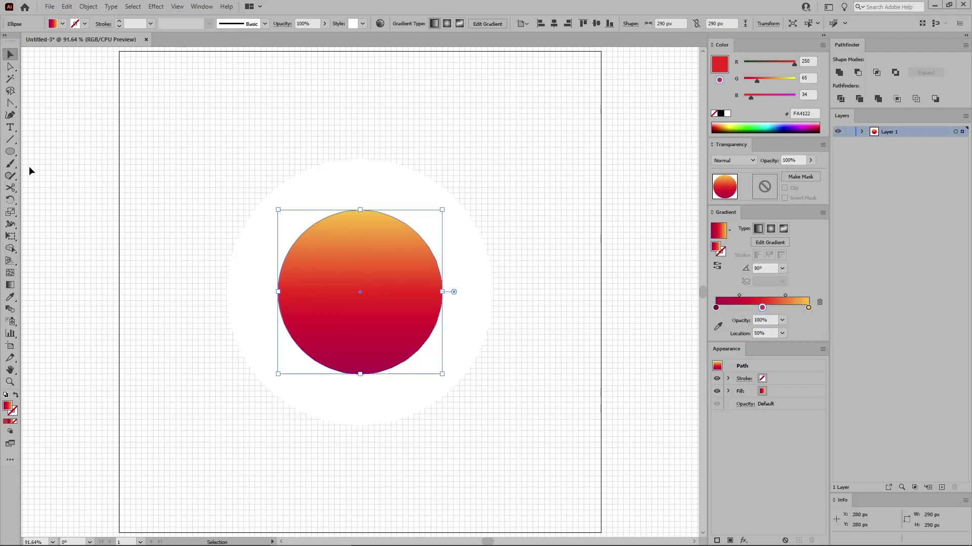
# - Create a rectangle 360 px wide and 100 px high over the upper part of the circles
pyautogui.moveTo(9, 154); pyautogui.dragTo(53, 151)
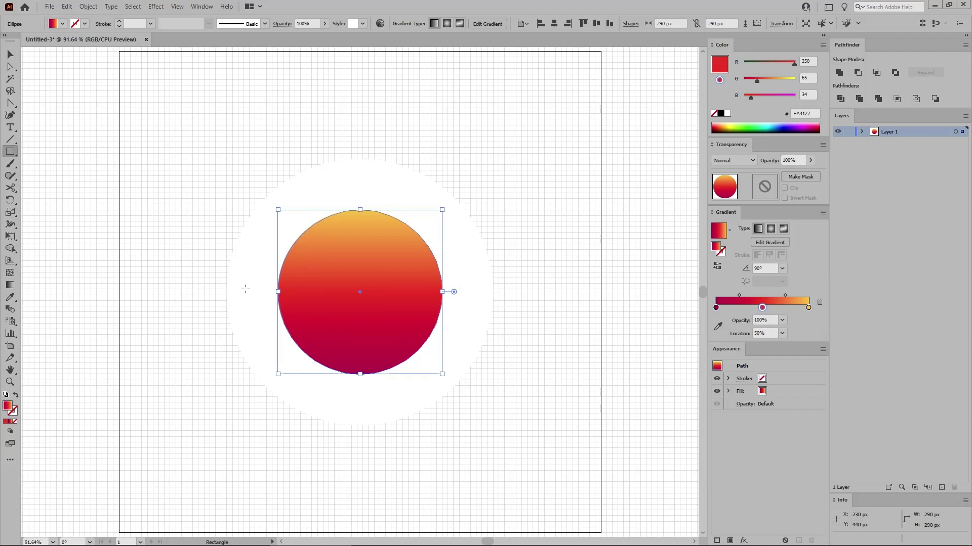
pyautogui.click(214, 190)
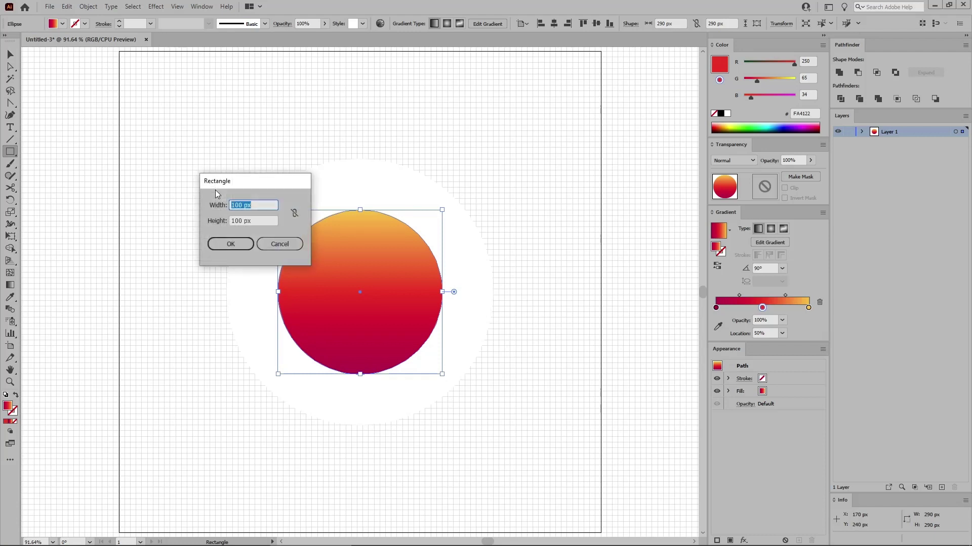
pyautogui.write('360')
pyautogui.press('Tab')
pyautogui.write('100')
pyautogui.click(232, 245)
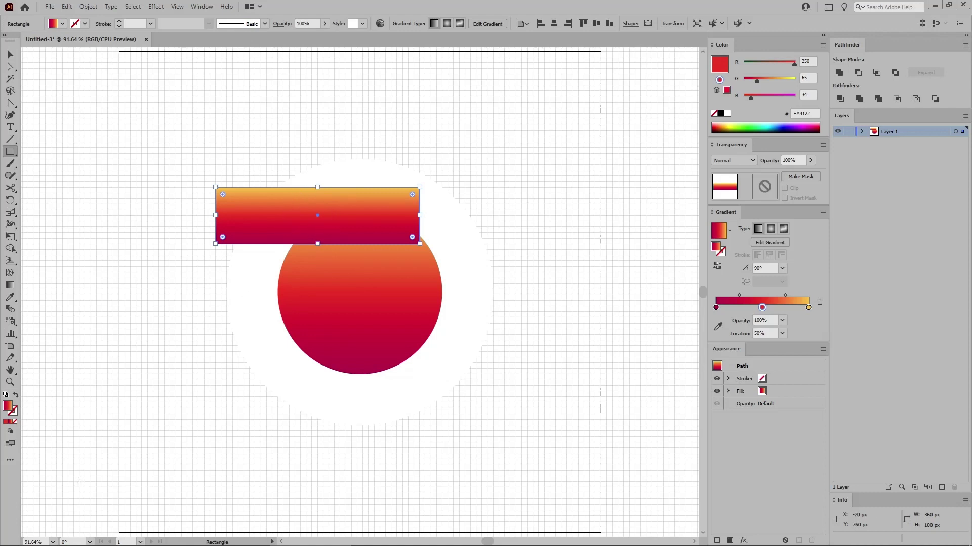
# - Change the rectangle's fill from gradient to a solid colour of R 252, G 194, B 68
pyautogui.click(7, 422)
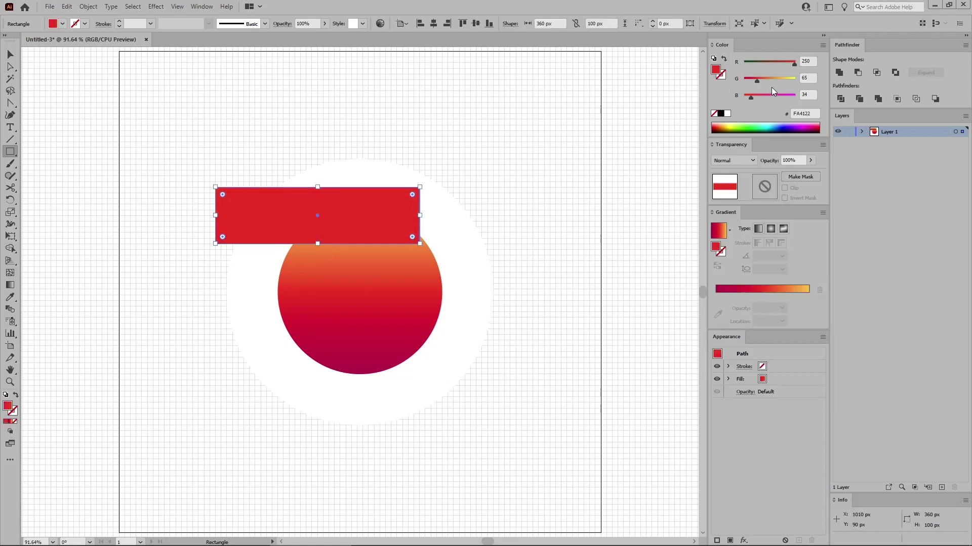
pyautogui.moveTo(810, 60); pyautogui.dragTo(784, 65)
pyautogui.write('252')
pyautogui.press('Tab')
pyautogui.write('194')
pyautogui.press('Tab')
pyautogui.write('68')
pyautogui.press('Return')
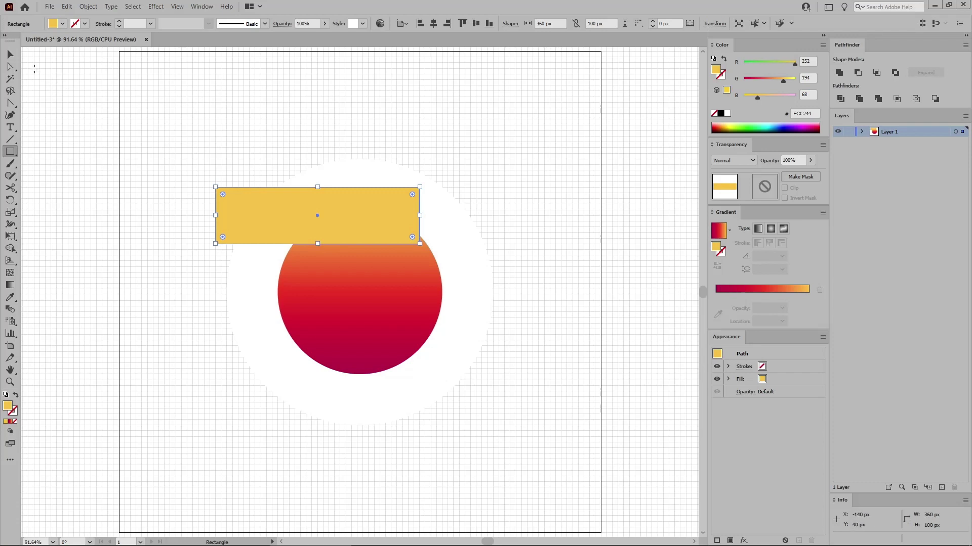
# - Move the rectangle over the lower part of the circles and align it to the large circle's right and bottom edges
pyautogui.click(11, 55)
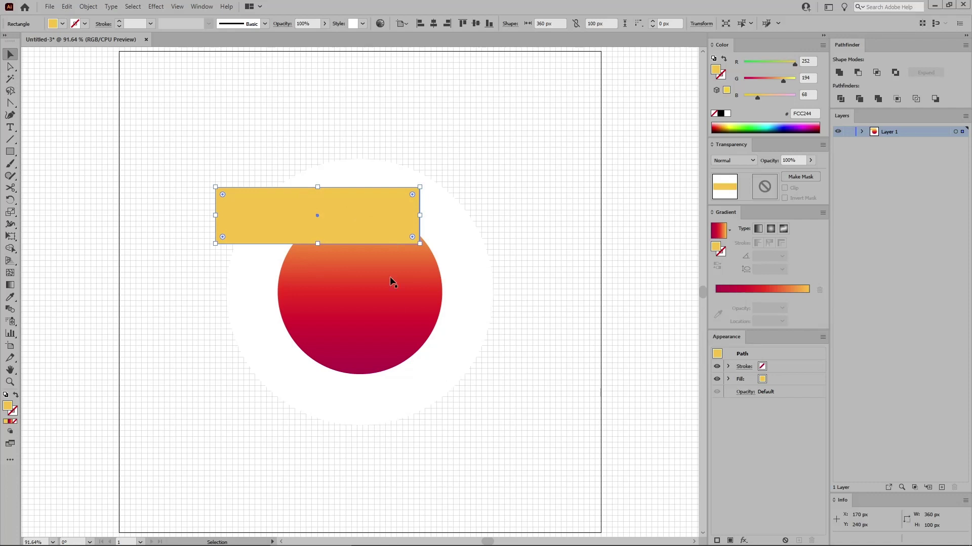
pyautogui.moveTo(381, 215); pyautogui.dragTo(428, 358)
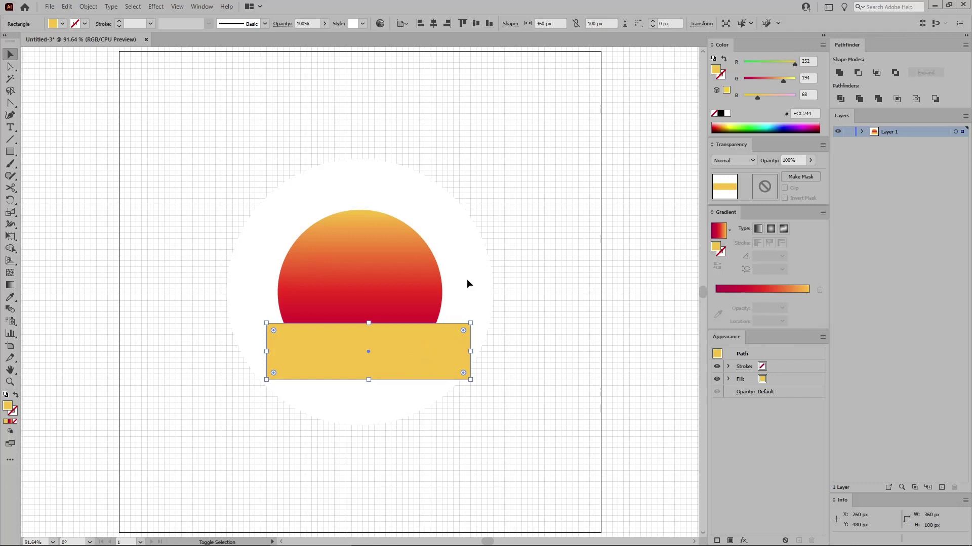
pyautogui.keyDown('shift'); pyautogui.click(471, 293); pyautogui.keyUp('shift')
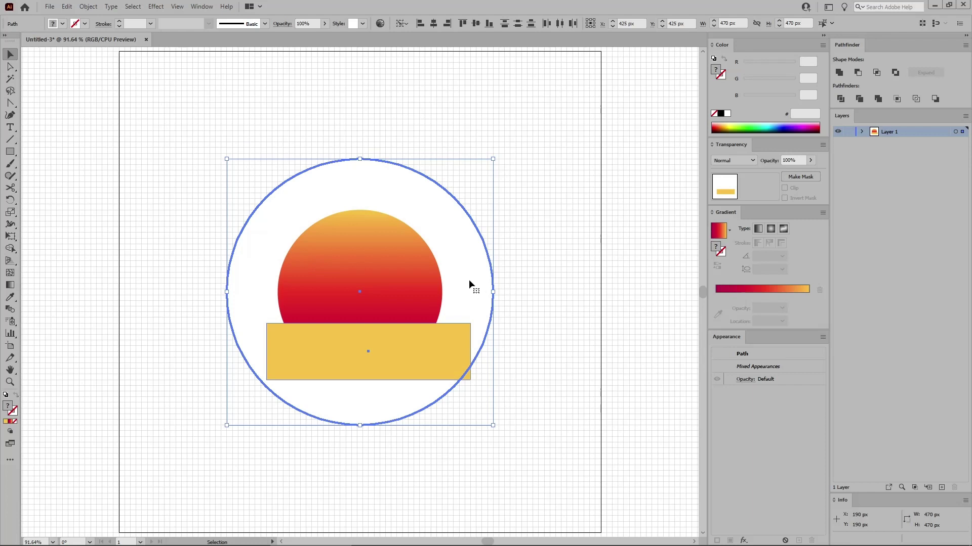
pyautogui.click(447, 23)
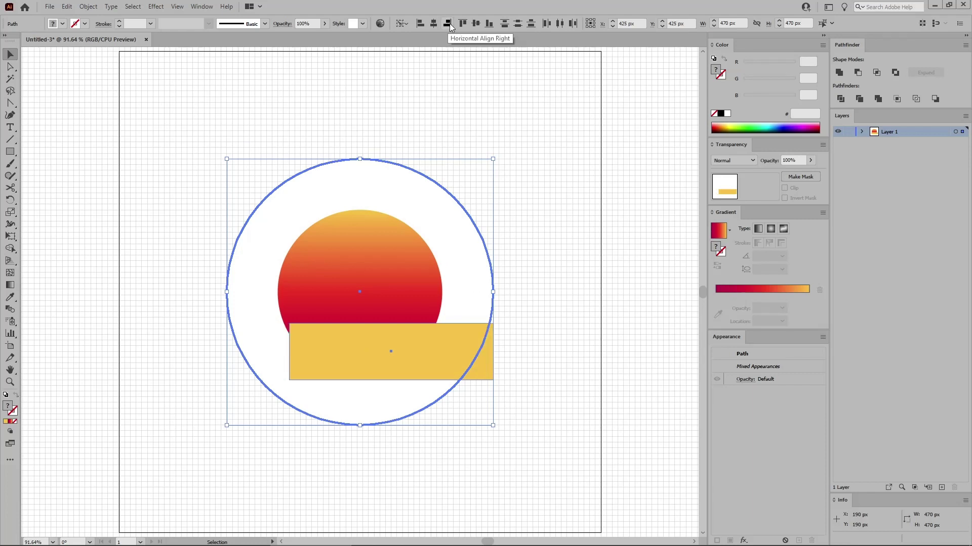
pyautogui.click(489, 24)
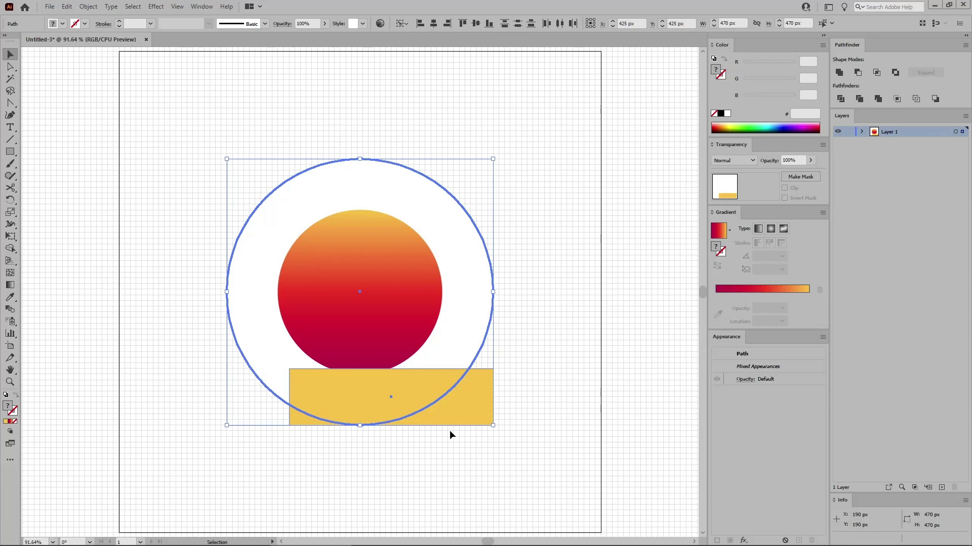
# - Select only the rectangle and move it 40 px up and 30 px to the right
pyautogui.click(494, 434)
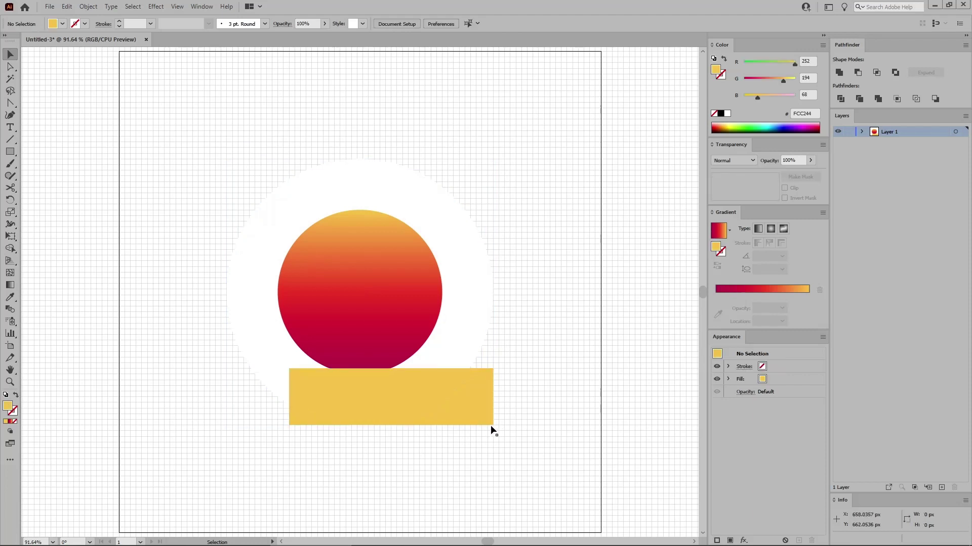
pyautogui.click(487, 421)
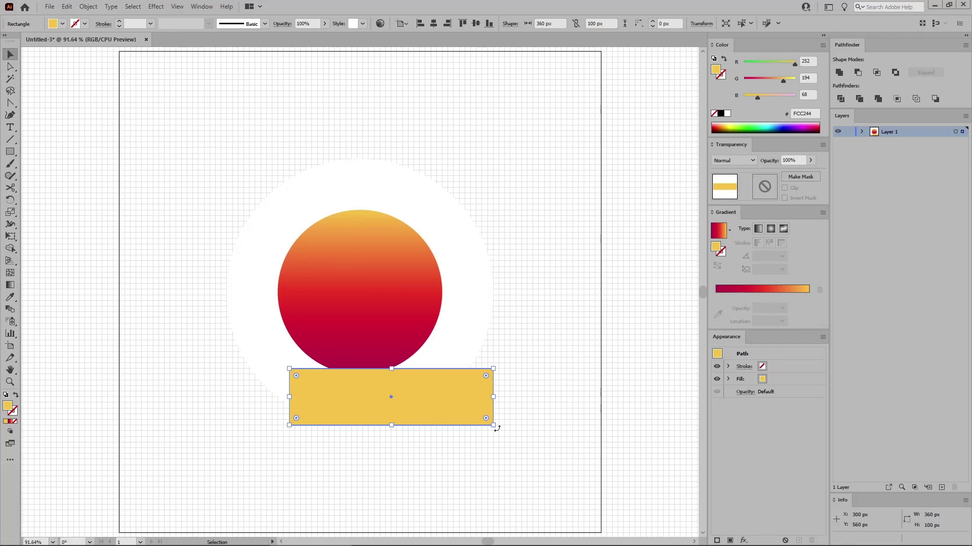
pyautogui.moveTo(445, 400); pyautogui.dragTo(446, 383)
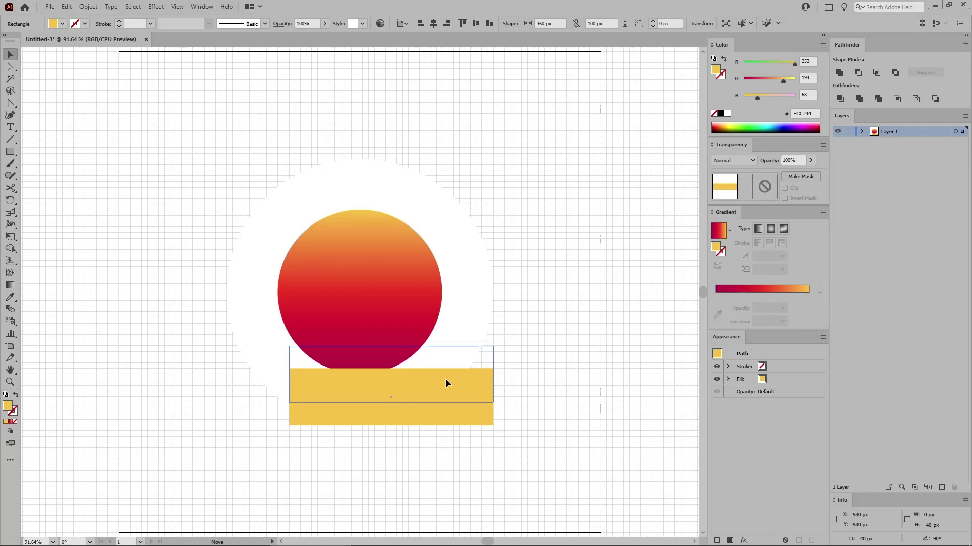
pyautogui.moveTo(446, 380)
pyautogui.mouseDown()
pyautogui.moveTo(458, 375)
pyautogui.moveTo(399, 375)
pyautogui.moveTo(588, 377)
pyautogui.moveTo(375, 372)
pyautogui.moveTo(459, 374)
pyautogui.mouseUp()
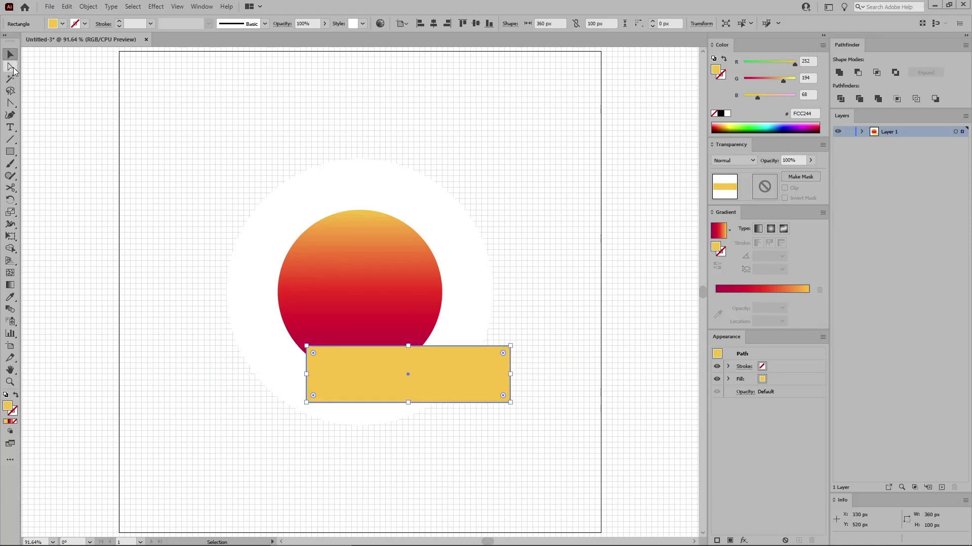
# - Raise the rectangle's top-right anchor point by 60 px to give it a sloping top edge
pyautogui.moveTo(10, 65); pyautogui.dragTo(43, 66)
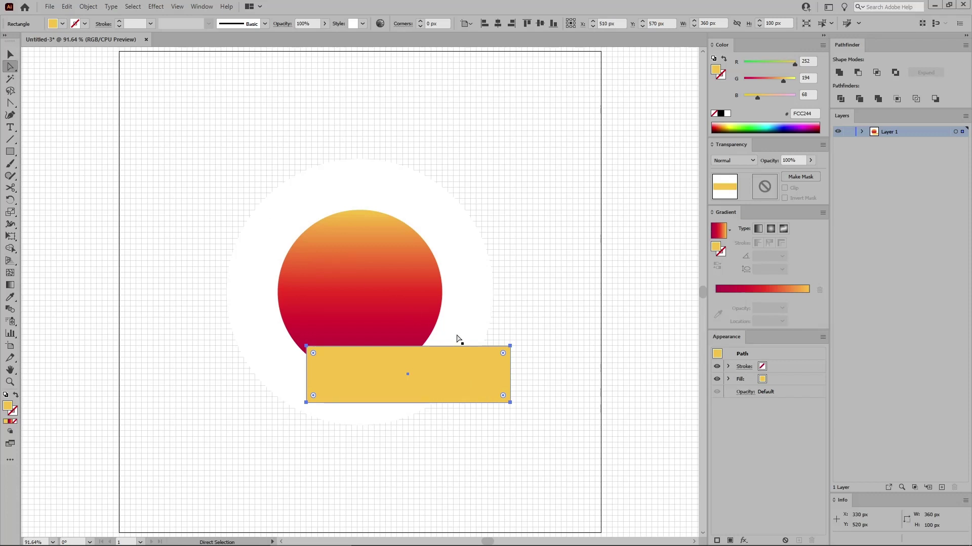
pyautogui.click(510, 346)
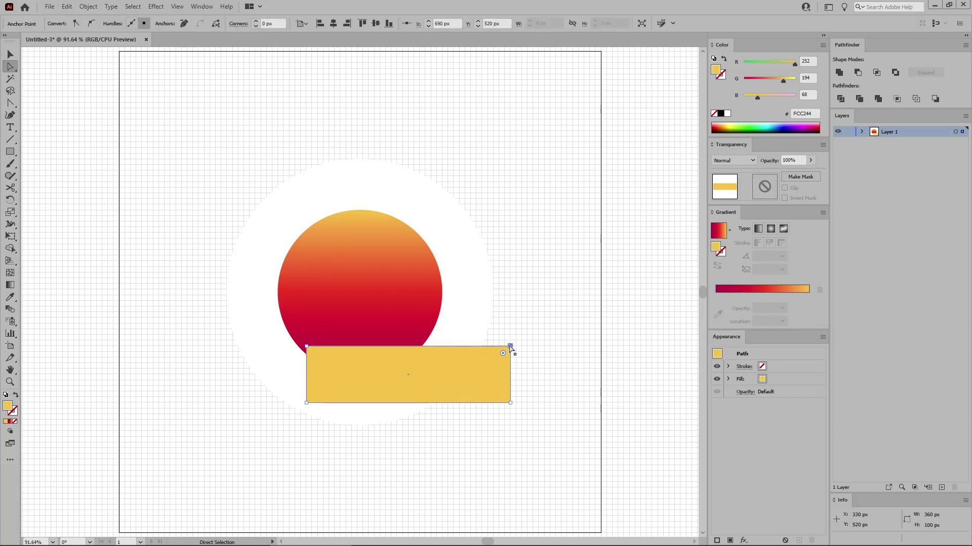
pyautogui.moveTo(510, 346); pyautogui.dragTo(511, 312)
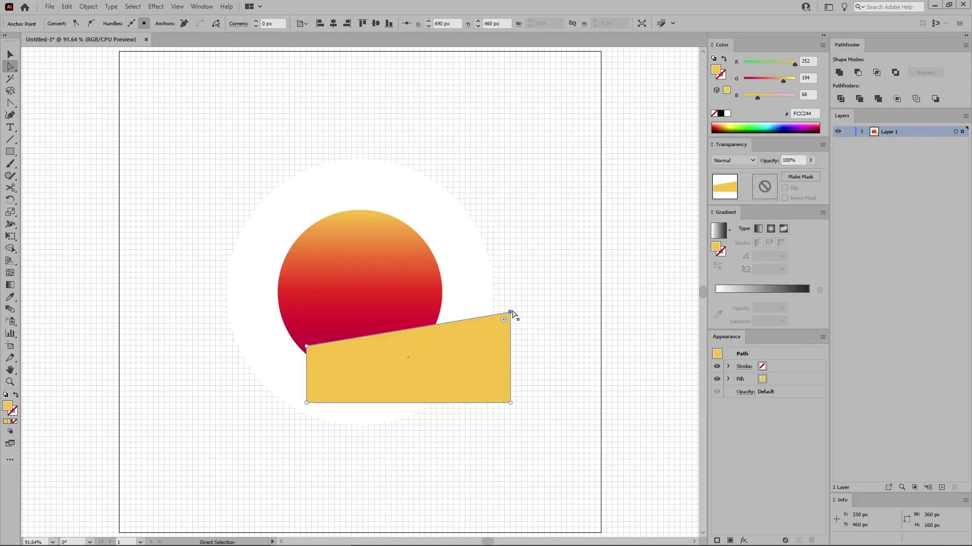
# - Apply a Zig Zag effect to the yellow shape with 5 px absolute size, 3 ridges per segment and smooth points, and expand its appearance
pyautogui.click(155, 6)
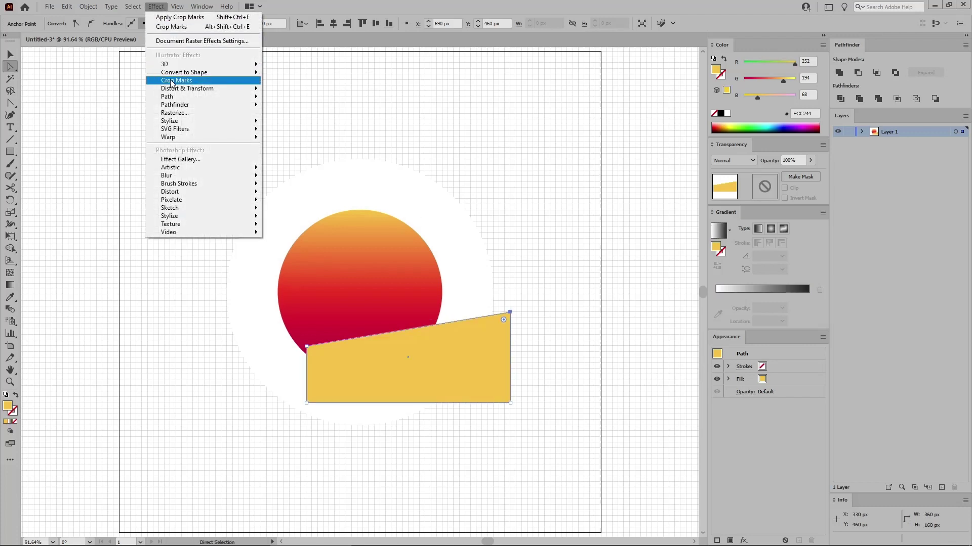
pyautogui.moveTo(172, 90)
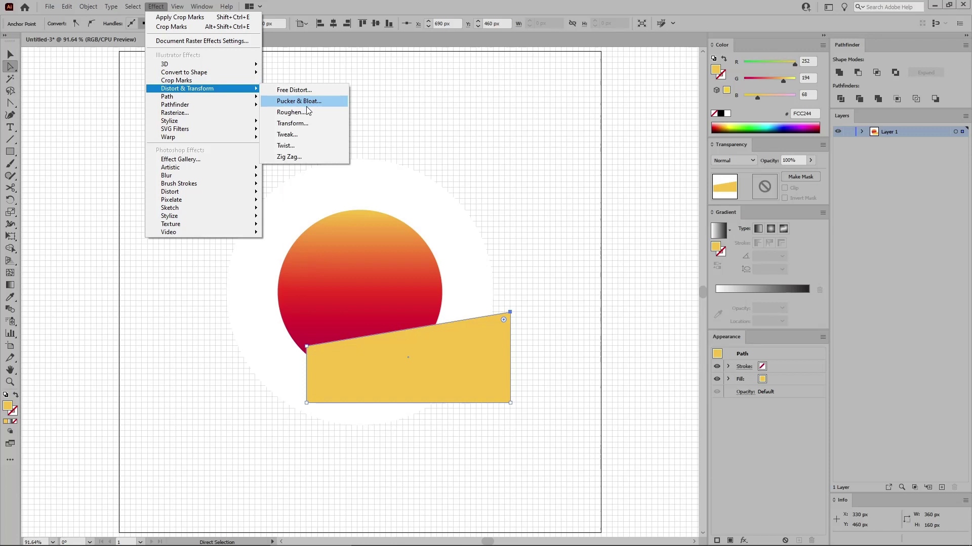
pyautogui.click(290, 156)
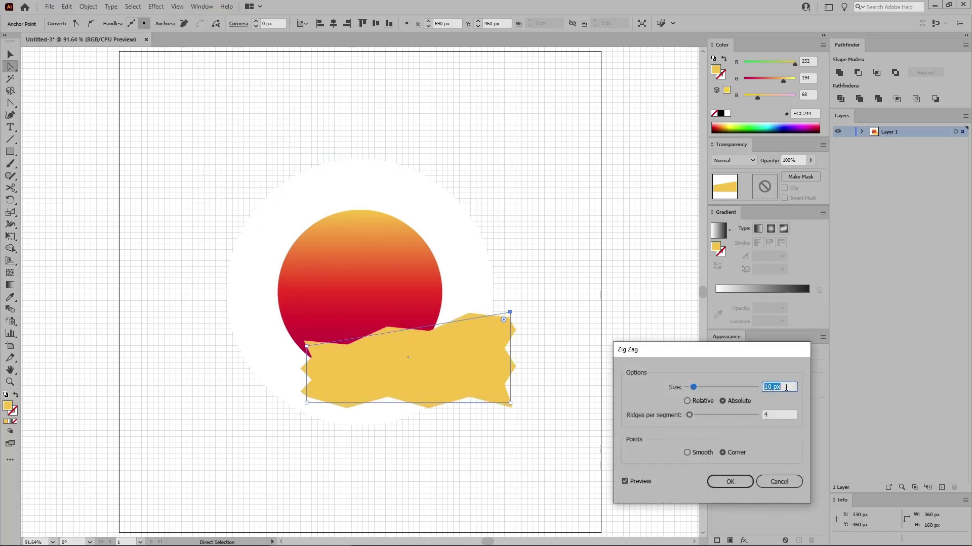
pyautogui.write('5')
pyautogui.press('Tab')
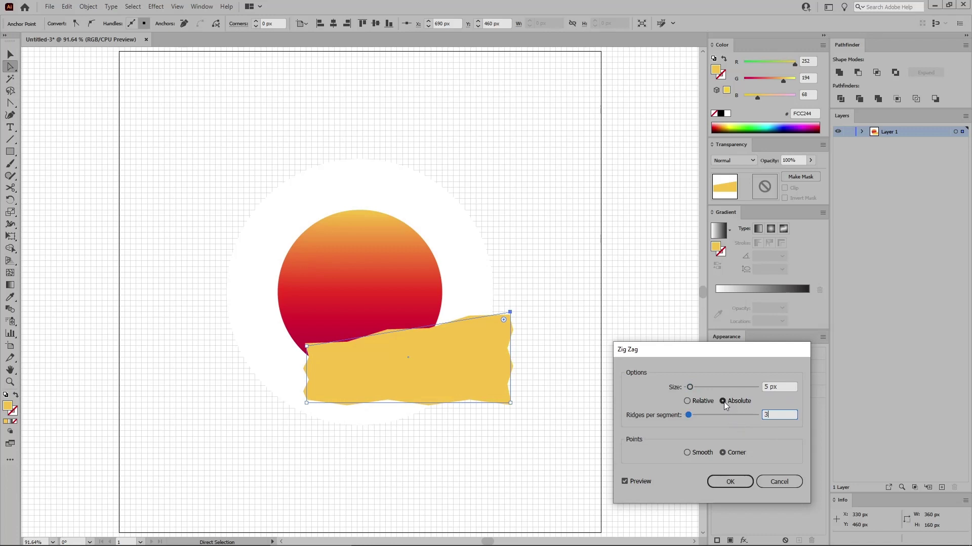
pyautogui.write('3')
pyautogui.click(723, 402)
pyautogui.click(687, 453)
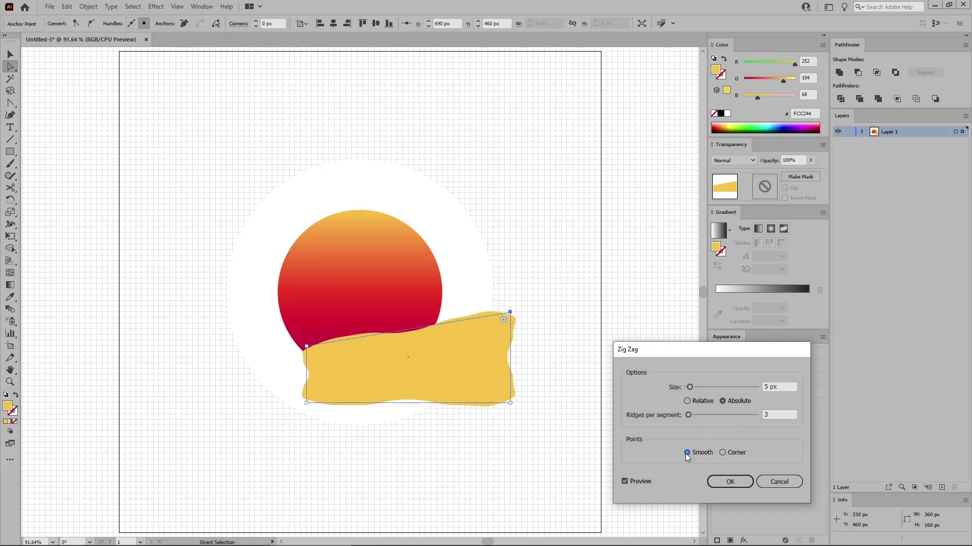
pyautogui.click(729, 482)
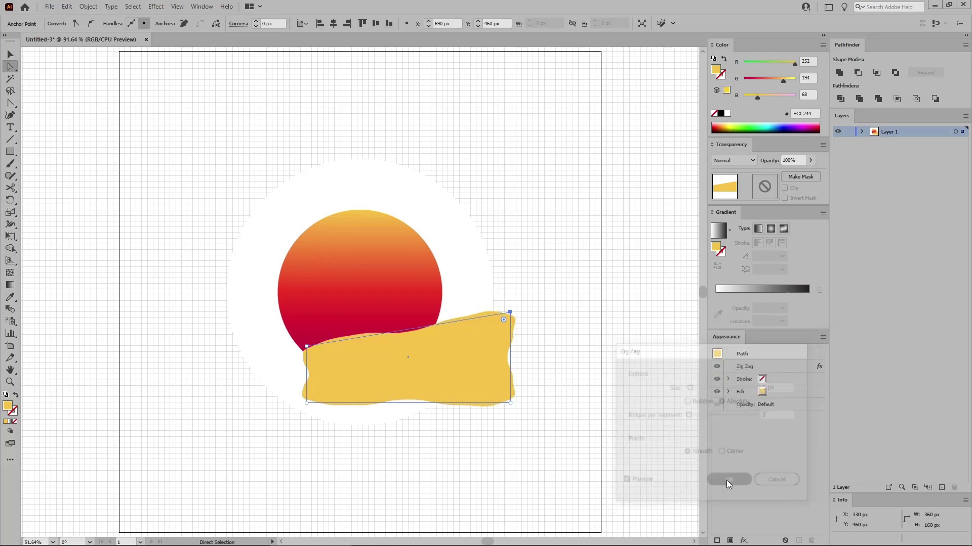
pyautogui.click(88, 6)
pyautogui.click(123, 137)
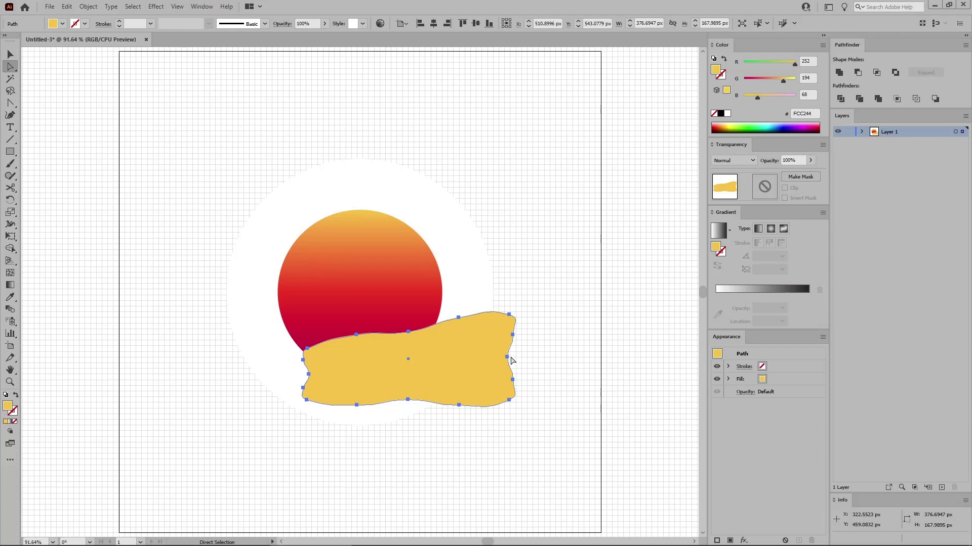
# - Duplicate the large white circle in place and intersect the copy with the wavy yellow shape to trim it to the circle's outline
pyautogui.click(11, 54)
pyautogui.click(373, 185)
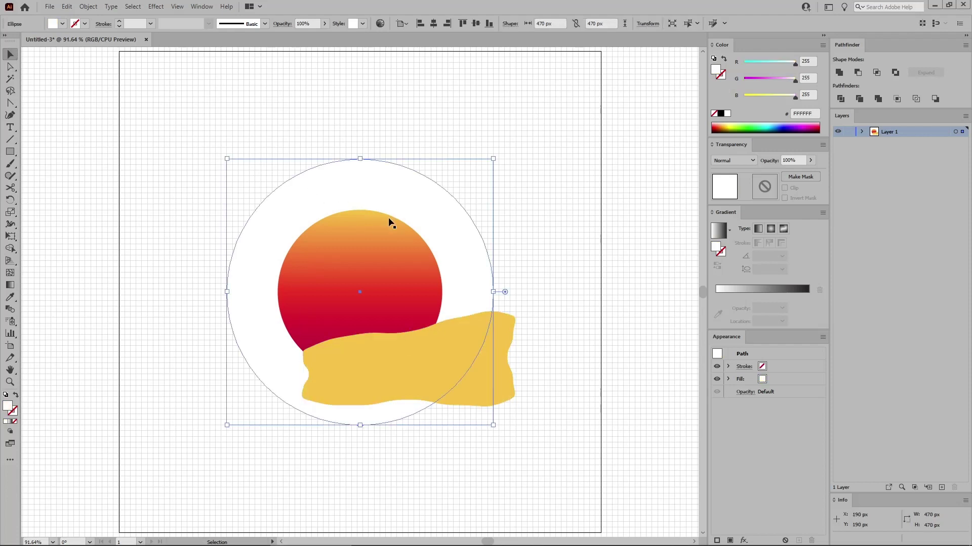
pyautogui.press('a')
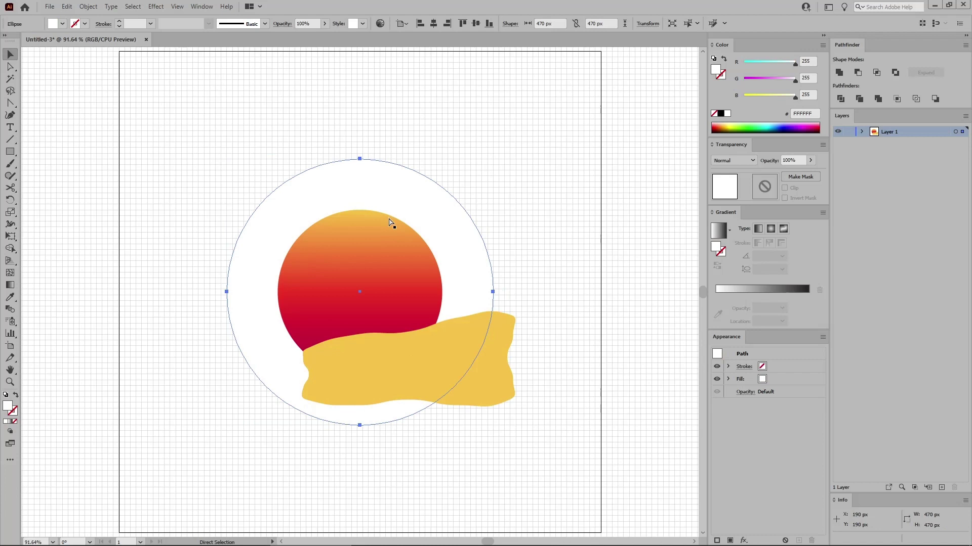
pyautogui.press('v')
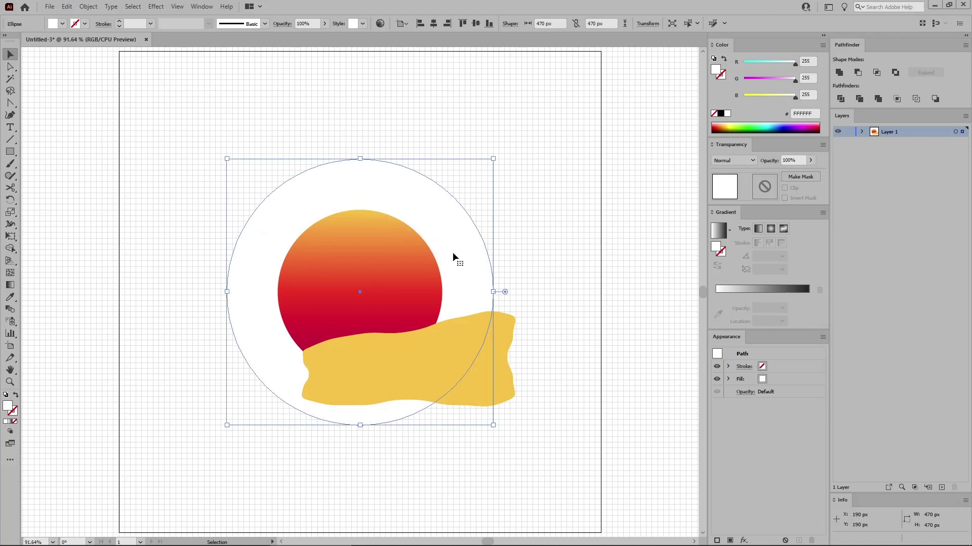
pyautogui.keyDown('shift'); pyautogui.click(478, 382); pyautogui.keyUp('shift')
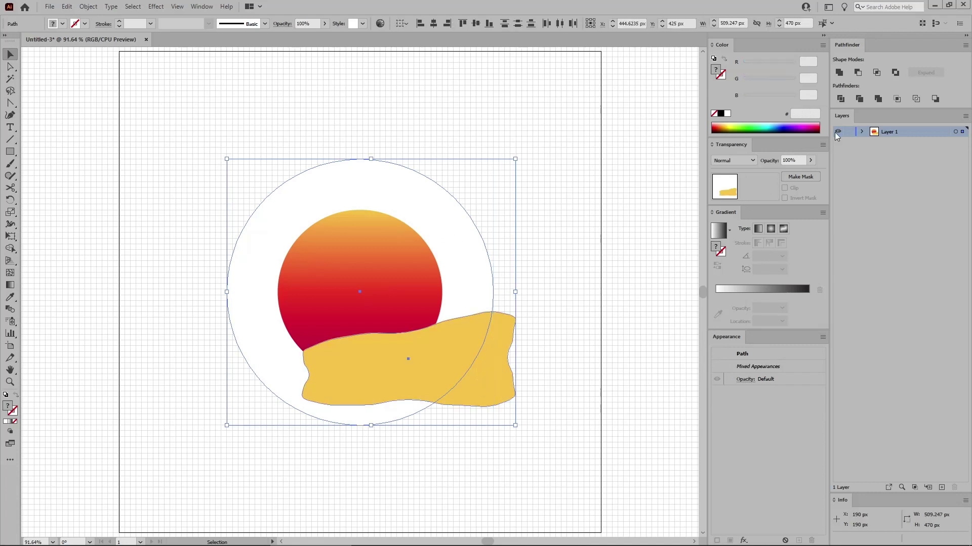
pyautogui.click(877, 75)
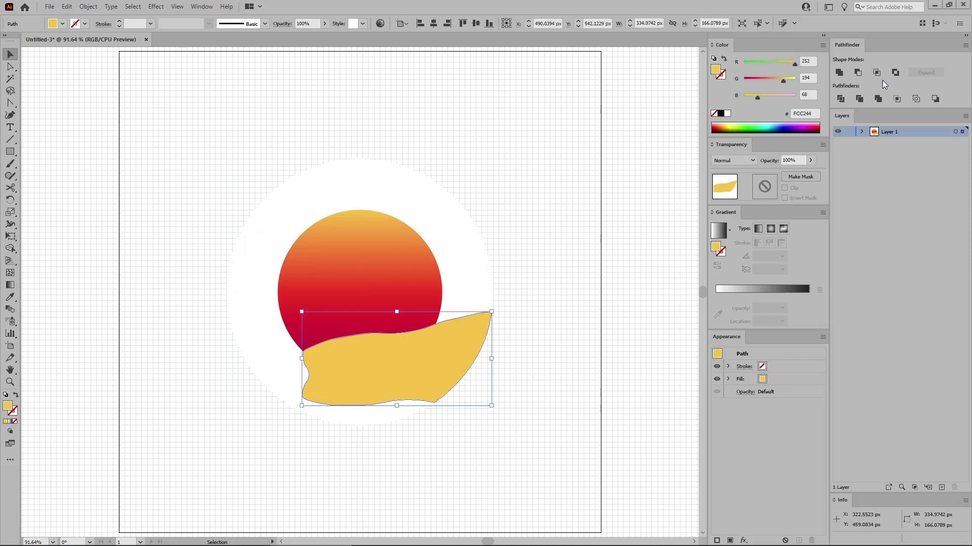
# - Create a 320 x 130 px rectangle over the upper part of the circles
pyautogui.press('m')
pyautogui.click(216, 181)
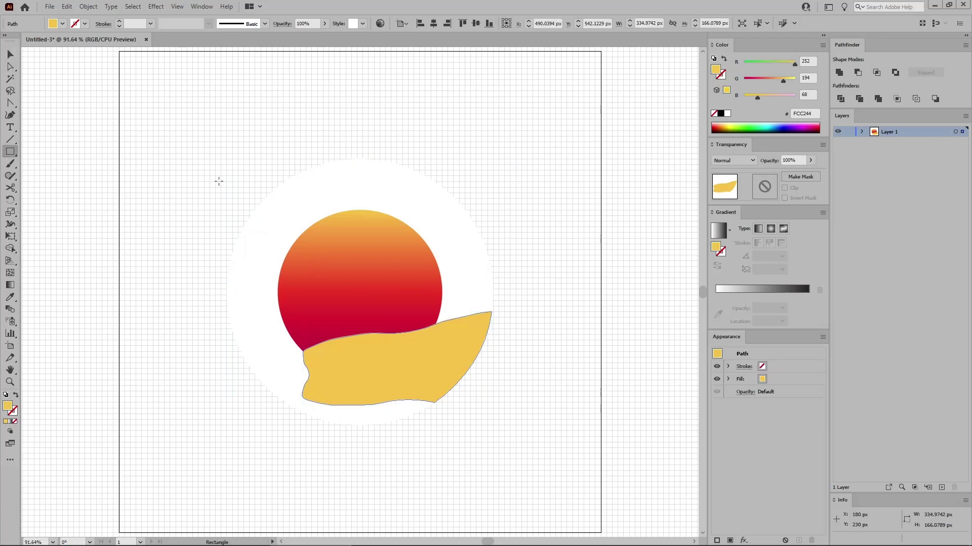
pyautogui.write('320')
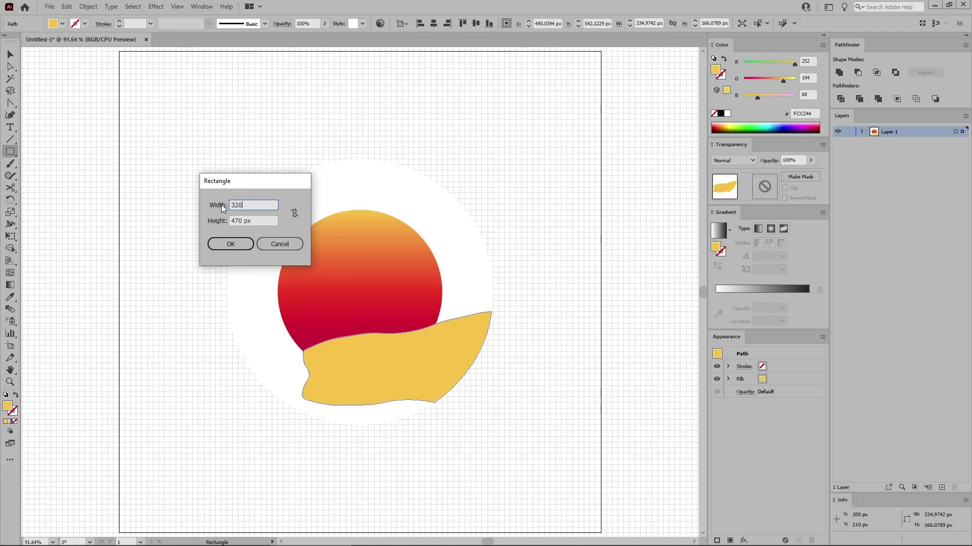
pyautogui.press('Tab')
pyautogui.write('13')
pyautogui.click(230, 245)
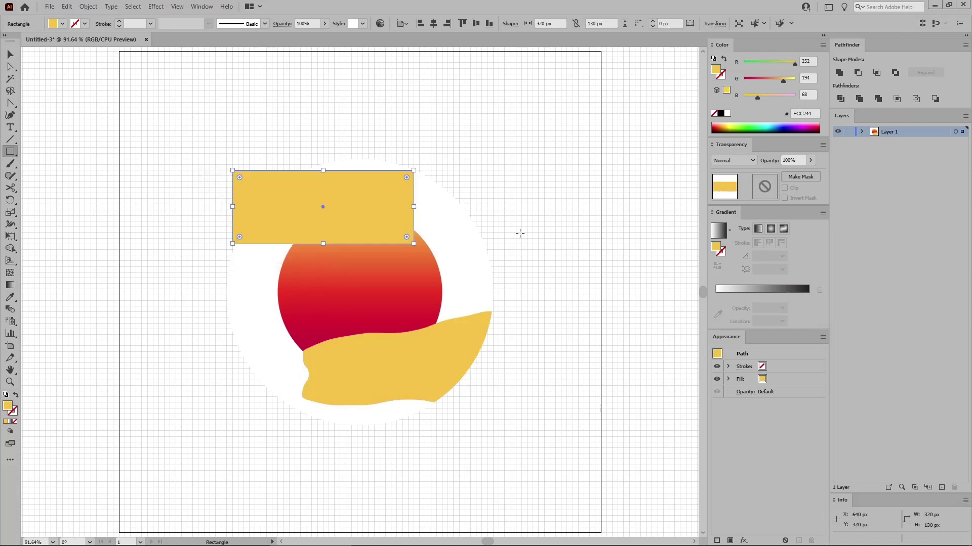
# - Set the new rectangle's fill colour to RGB 247, 73, 1
pyautogui.click(812, 61)
pyautogui.write('247')
pyautogui.press('Tab')
pyautogui.write('73')
pyautogui.press('Tab')
pyautogui.write('1')
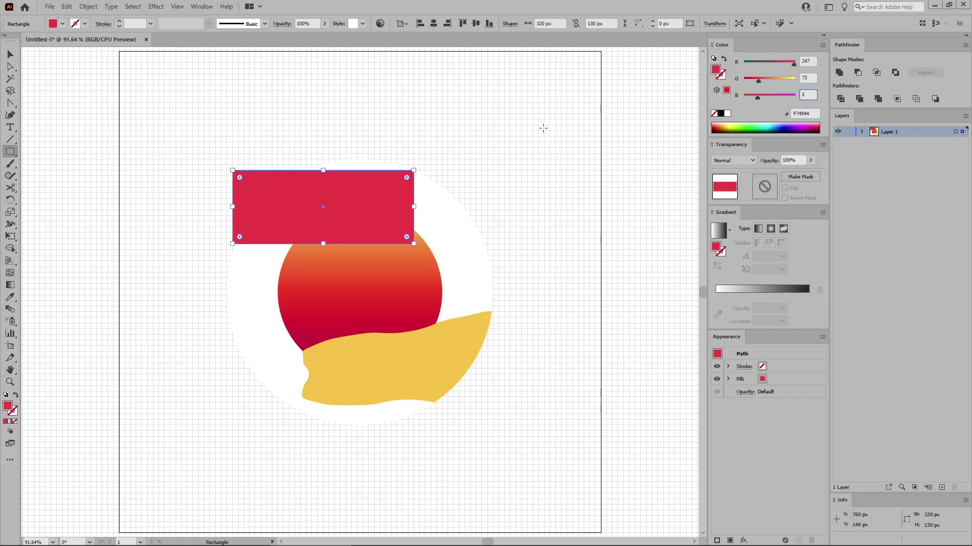
pyautogui.press('Return')
# - Align the orange-red rectangle to the large white circle's left and bottom edges
pyautogui.press('v')
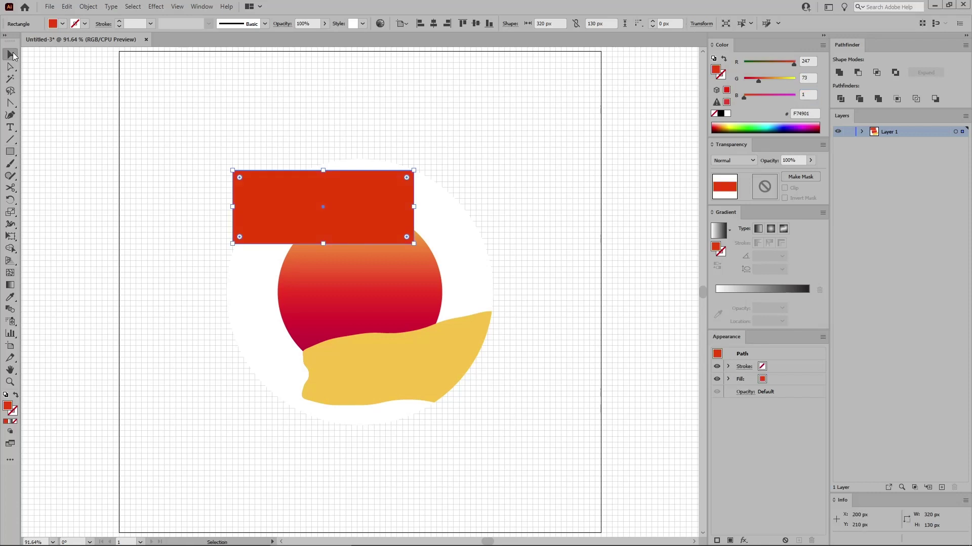
pyautogui.keyDown('shift'); pyautogui.click(457, 231); pyautogui.keyUp('shift')
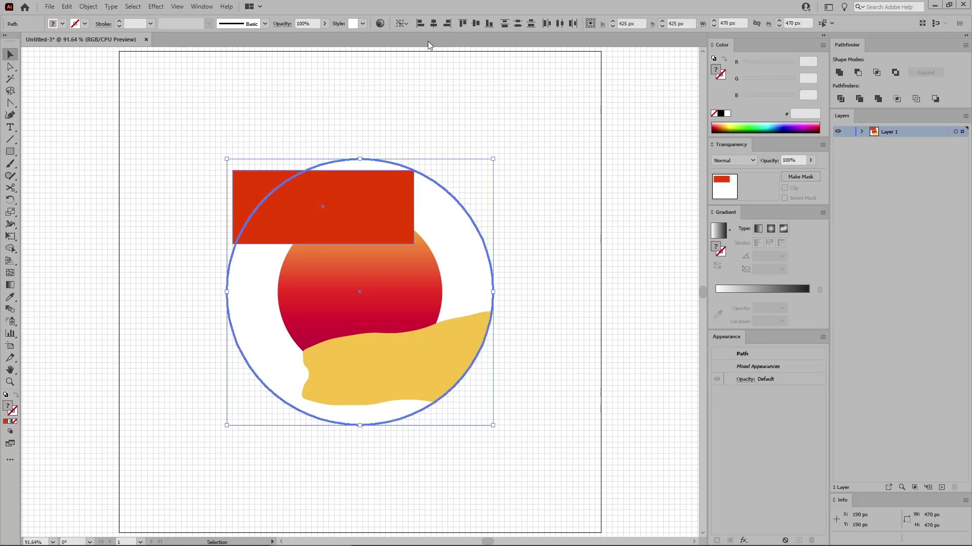
pyautogui.click(421, 26)
pyautogui.click(491, 25)
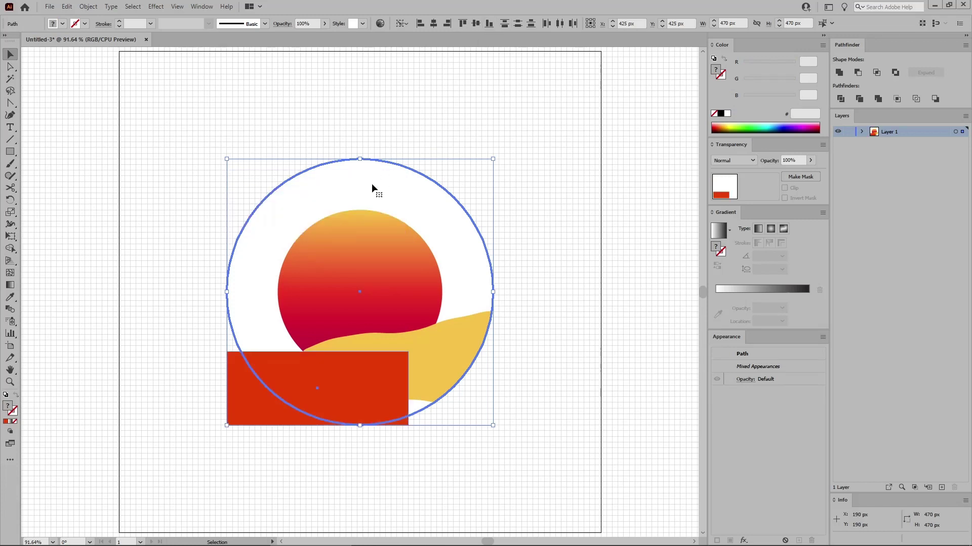
# - Select only the orange-red rectangle and move it 10 px to the left and 20 px down
pyautogui.click(160, 283)
pyautogui.click(250, 380)
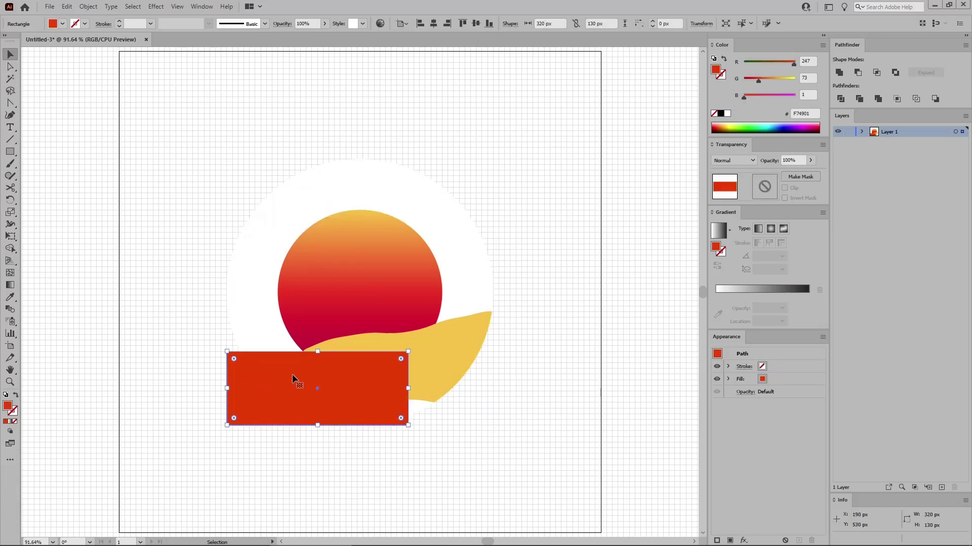
pyautogui.hotkey('shift', 'Left')
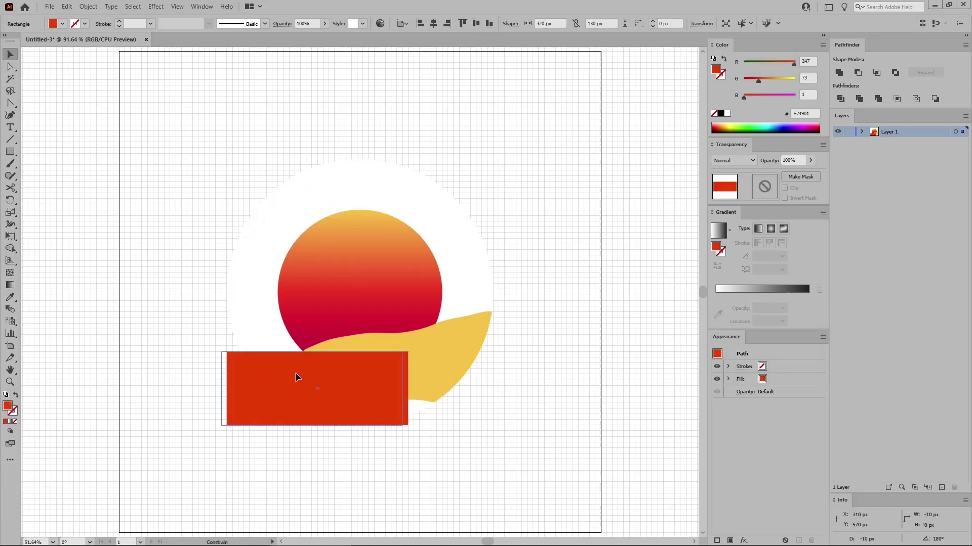
pyautogui.moveTo(280, 374); pyautogui.dragTo(281, 387)
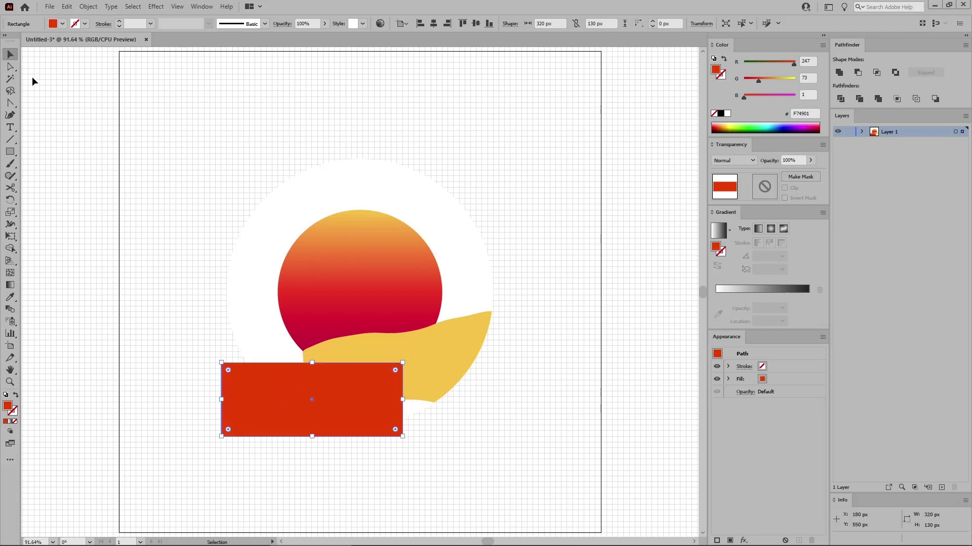
# - Raise the orange-red rectangle's top-left anchor point by 100 px so its top edge slopes down to the right
pyautogui.click(11, 67)
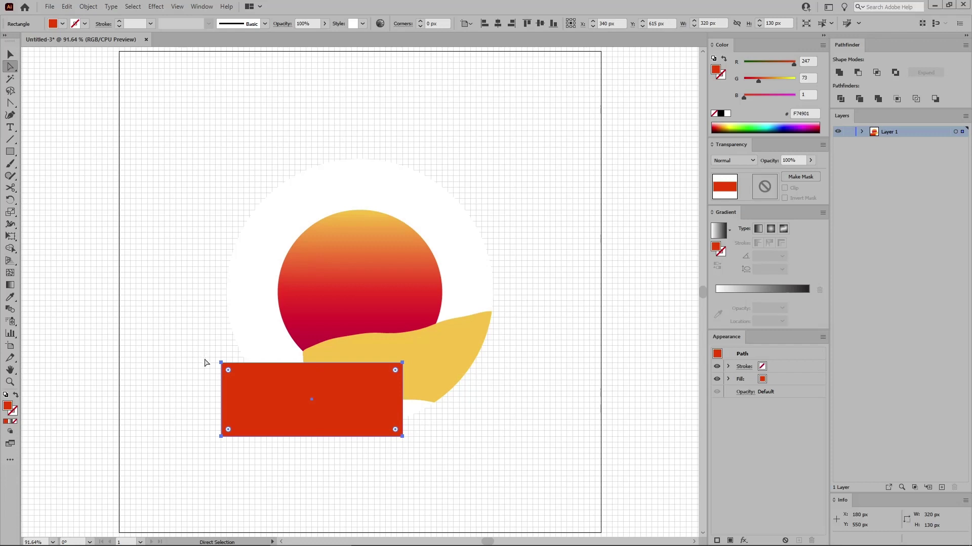
pyautogui.click(222, 364)
pyautogui.moveTo(224, 365); pyautogui.dragTo(221, 308)
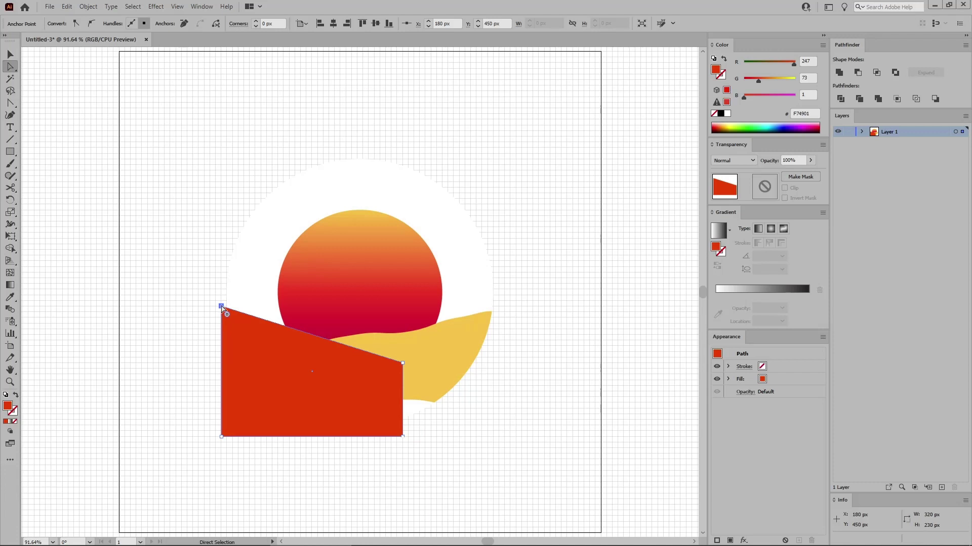
# - Apply a Zig Zag effect to the orange-red shape with 5 px absolute size, 3 ridges per segment and smooth points, and expand its appearance
pyautogui.click(156, 6)
pyautogui.moveTo(192, 89)
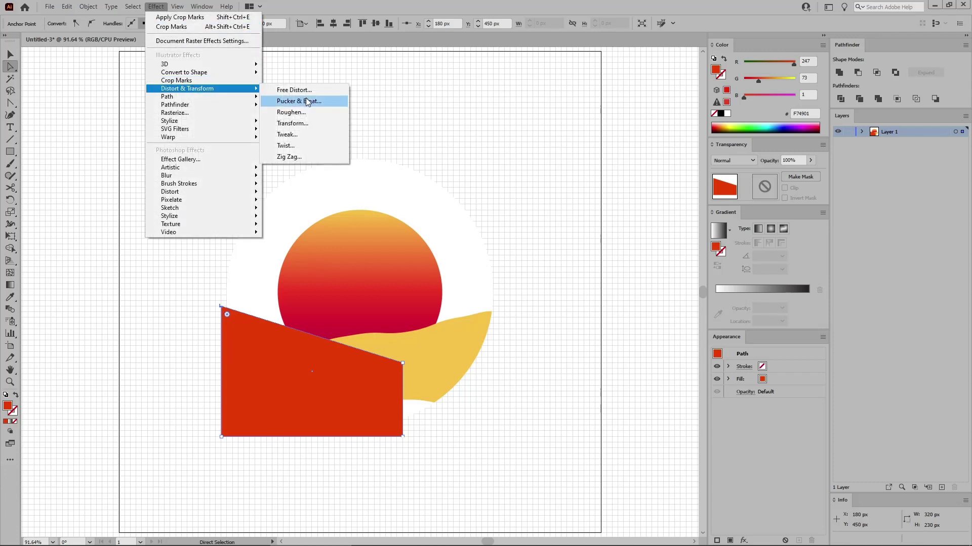
pyautogui.click(293, 156)
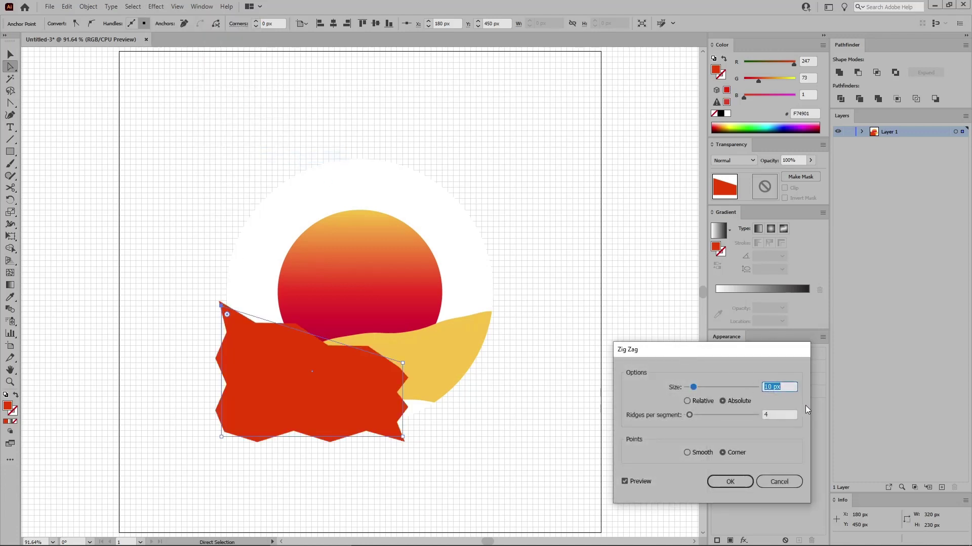
pyautogui.write('5')
pyautogui.press('Tab')
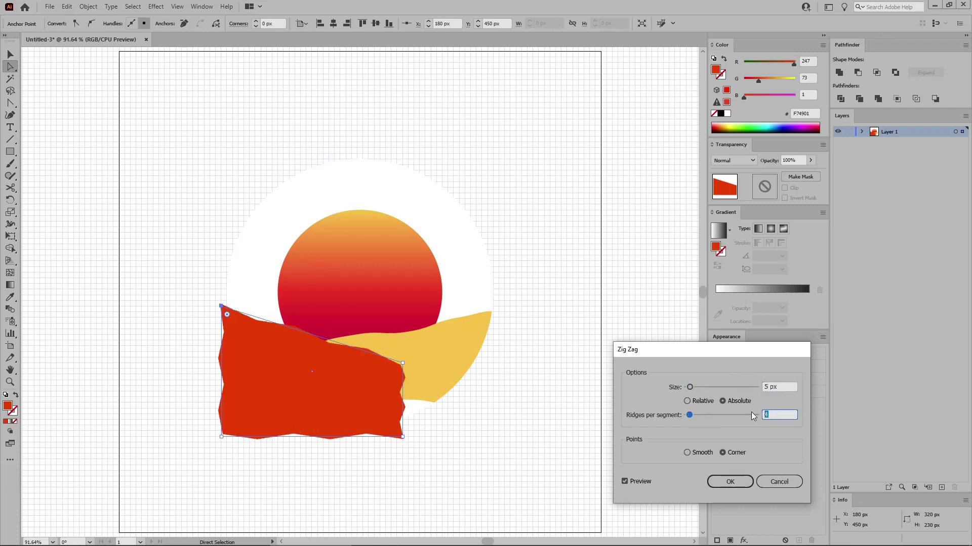
pyautogui.write('3')
pyautogui.click(722, 401)
pyautogui.click(688, 454)
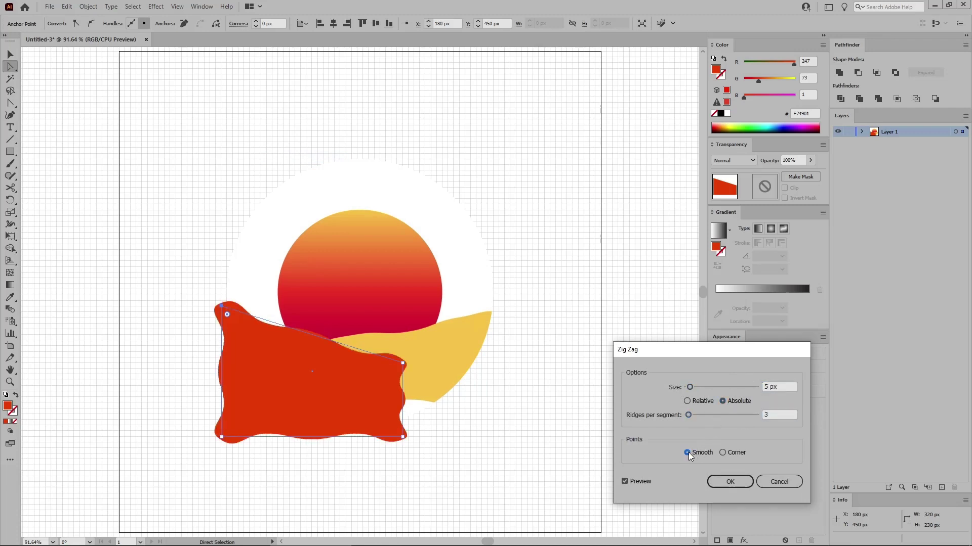
pyautogui.click(730, 482)
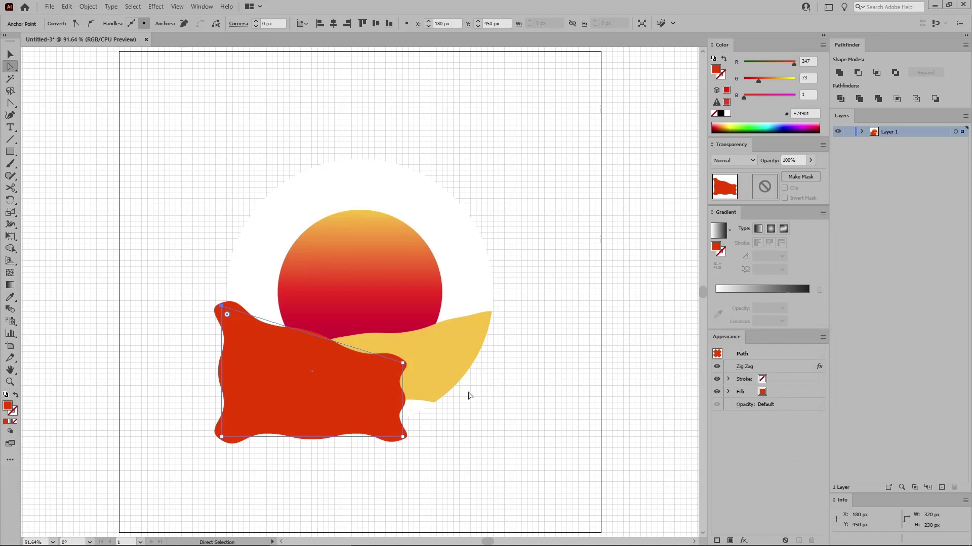
pyautogui.click(89, 6)
pyautogui.click(119, 136)
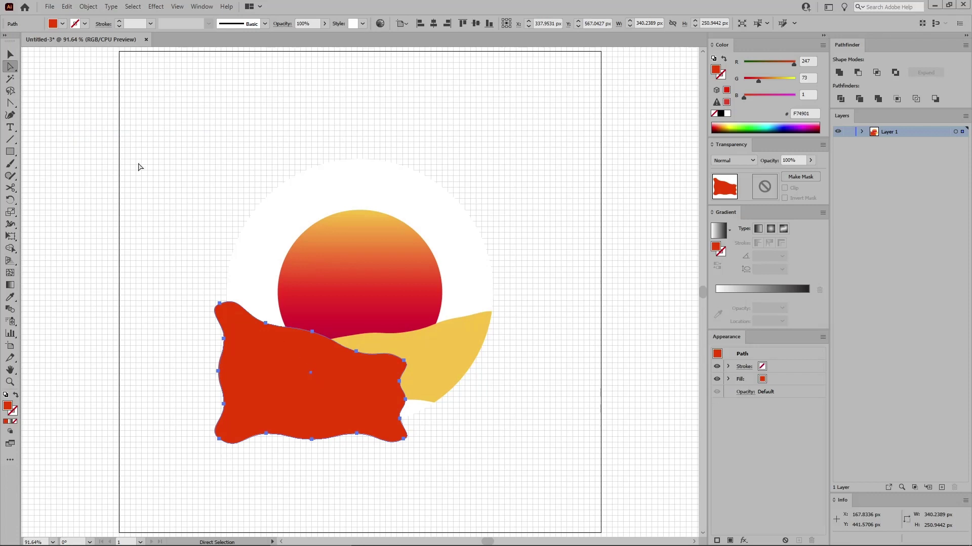
# - Duplicate the large white circle in place, intersect the copy with the wavy orange-red shape, and deselect everything
pyautogui.click(10, 55)
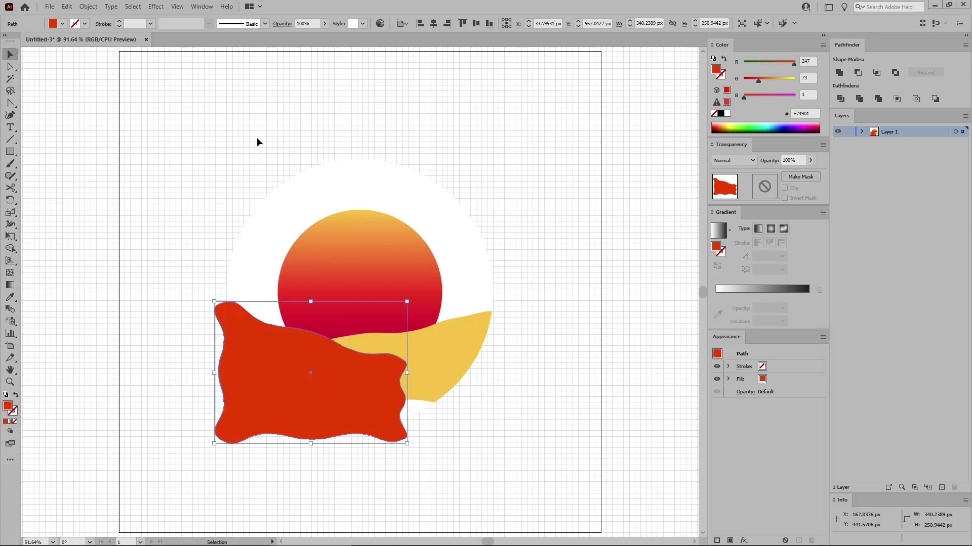
pyautogui.click(397, 188)
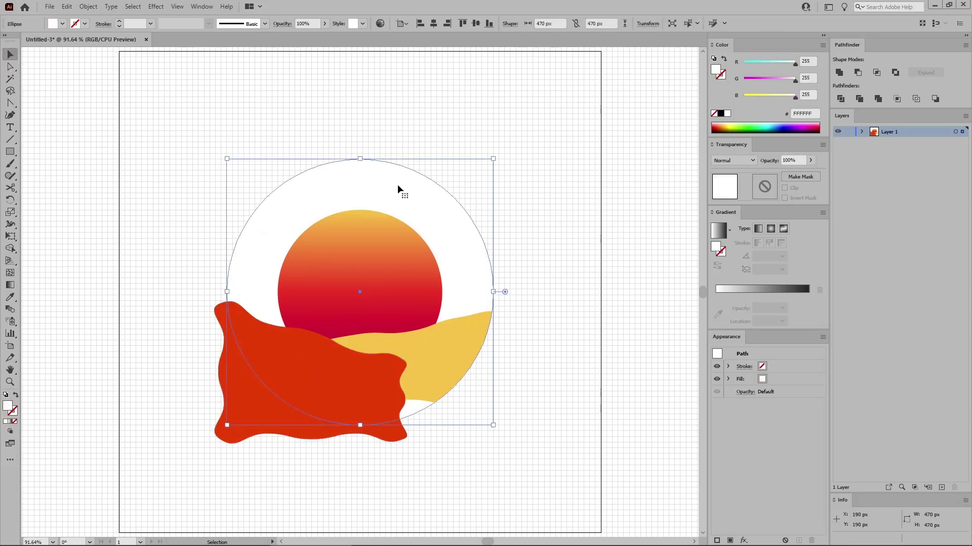
pyautogui.press('a')
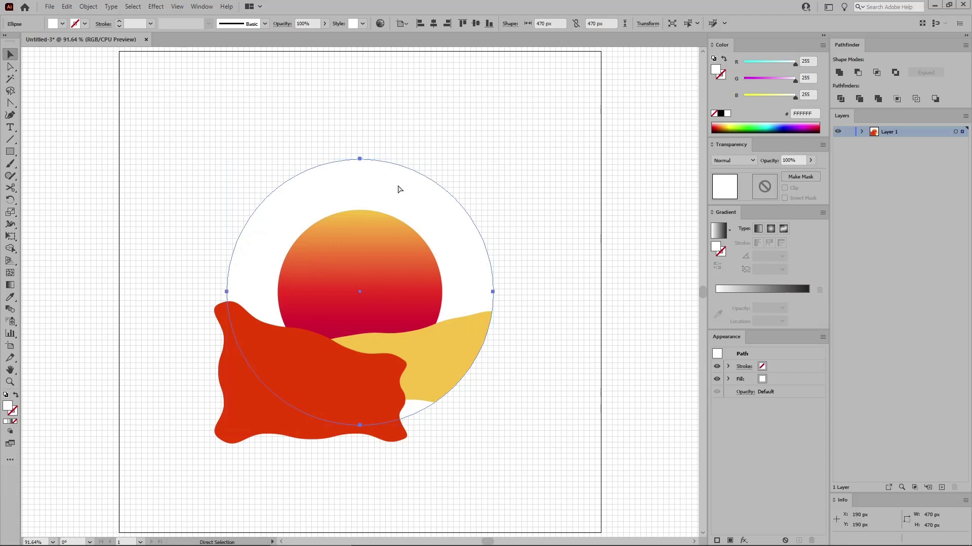
pyautogui.press('v')
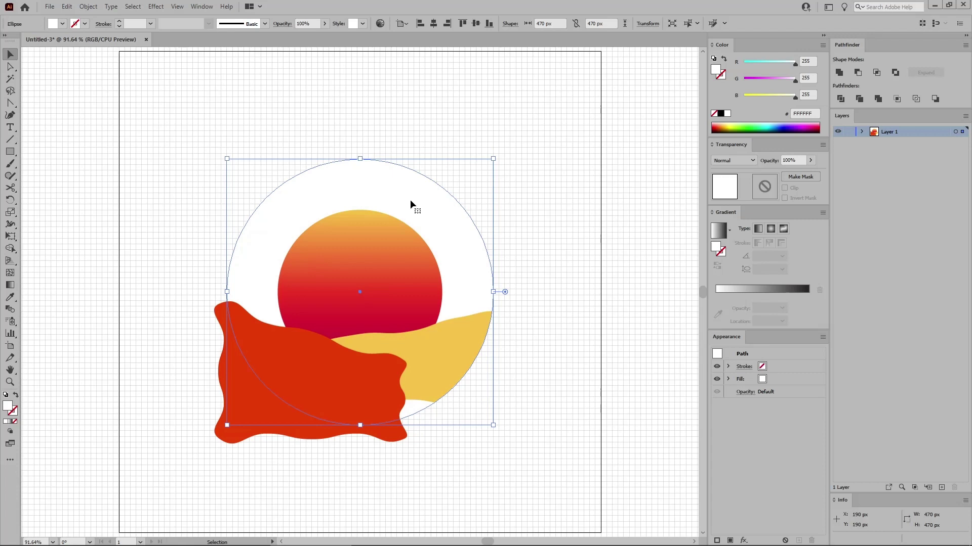
pyautogui.keyDown('shift'); pyautogui.click(293, 357); pyautogui.keyUp('shift')
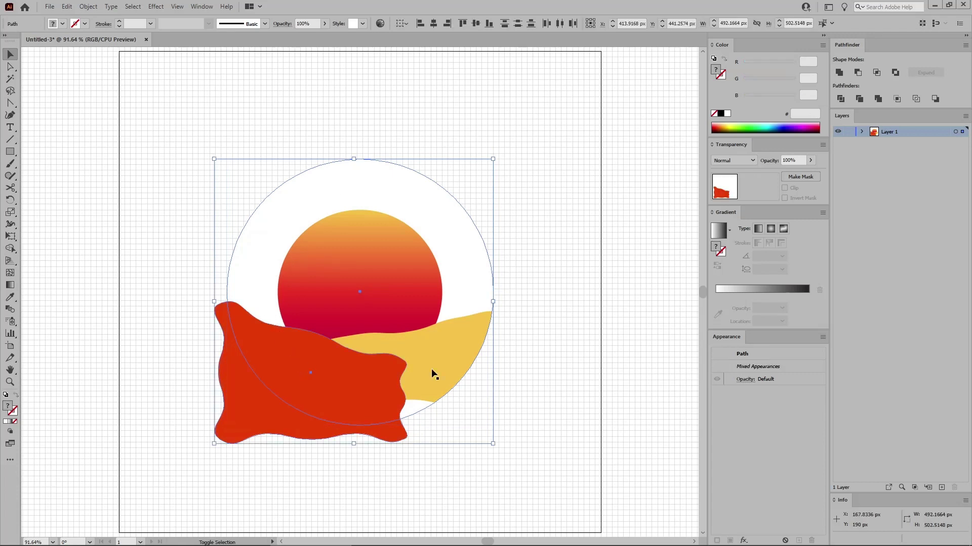
pyautogui.click(876, 73)
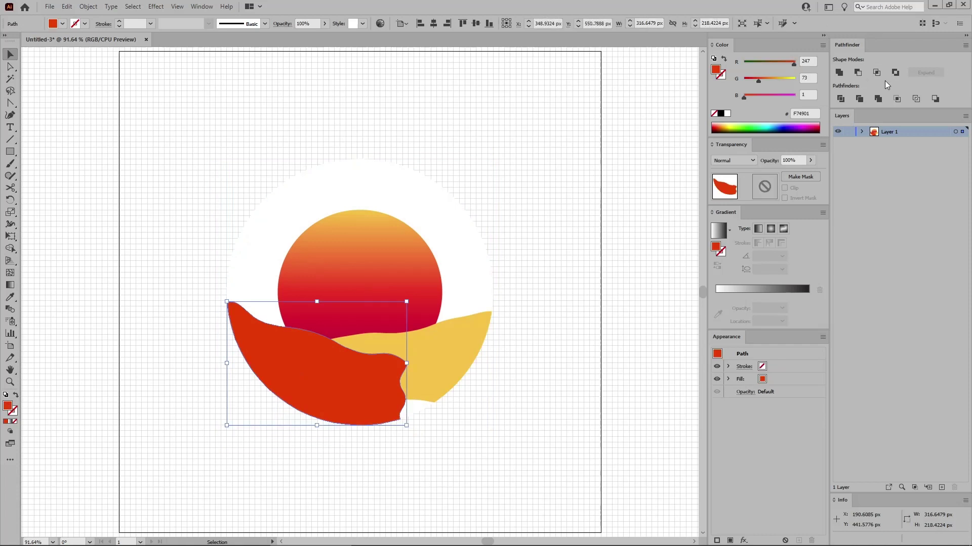
pyautogui.hotkey('ctrl', 'shift', 'a')
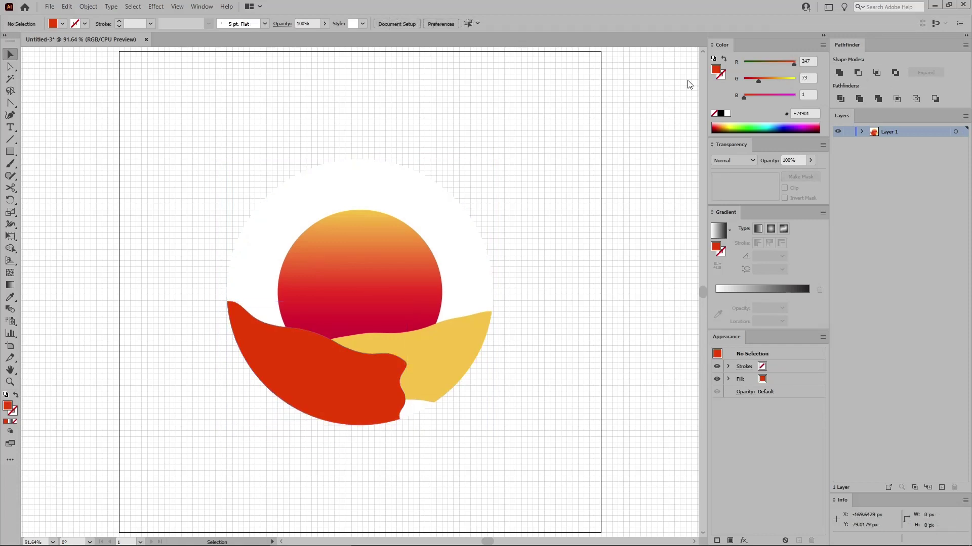
# - Create a 450 x 120 px rectangle over the upper part of the circles
pyautogui.press('m')
pyautogui.click(247, 165)
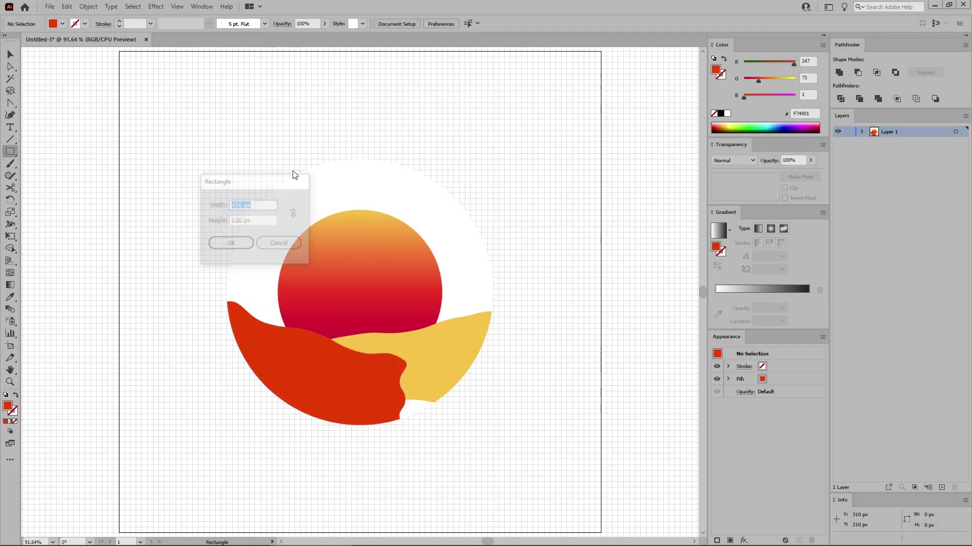
pyautogui.write('4')
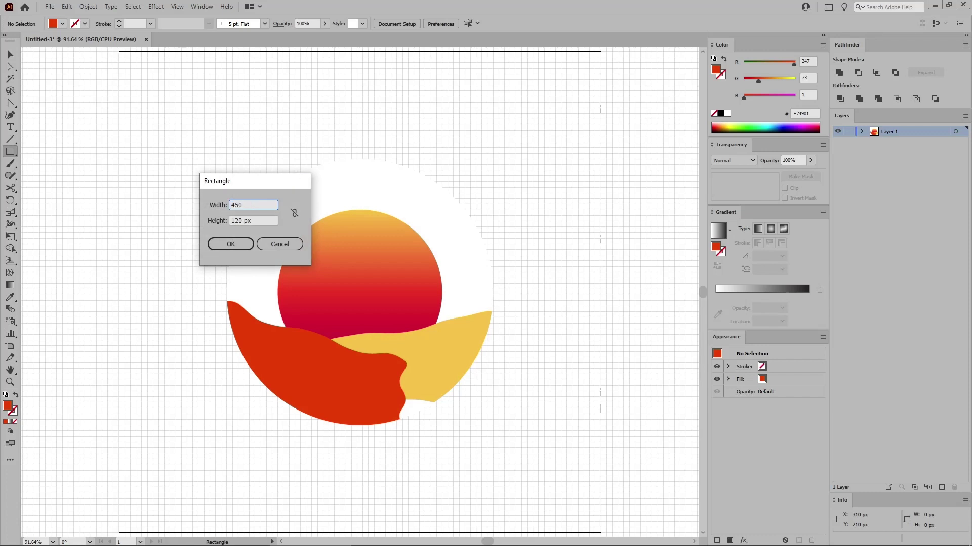
pyautogui.press('Tab')
pyautogui.write('120')
pyautogui.click(249, 242)
# - Set the 450 px wide rectangle's fill colour to RGB 193, 3, 75
pyautogui.click(807, 62)
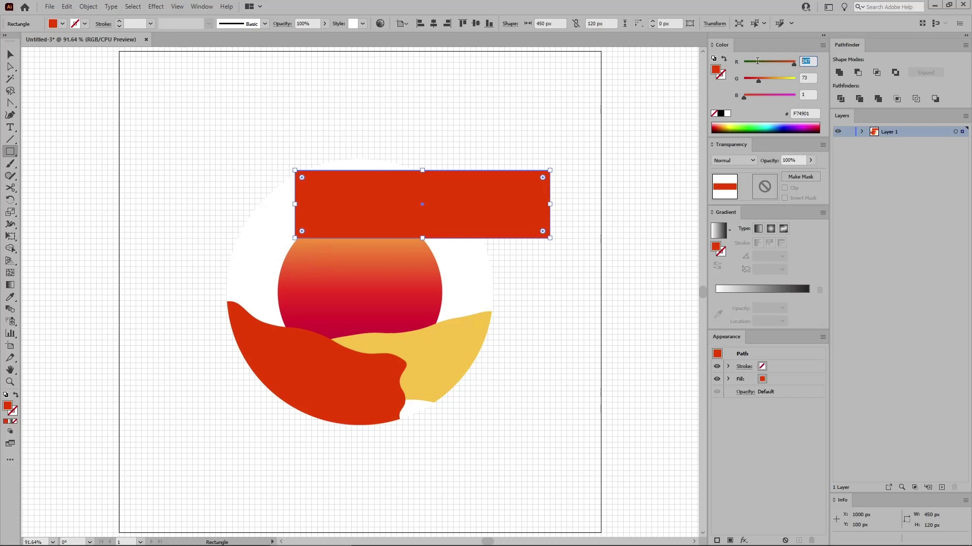
pyautogui.write('193')
pyautogui.press('Tab')
pyautogui.write('3')
pyautogui.press('Tab')
pyautogui.write('75')
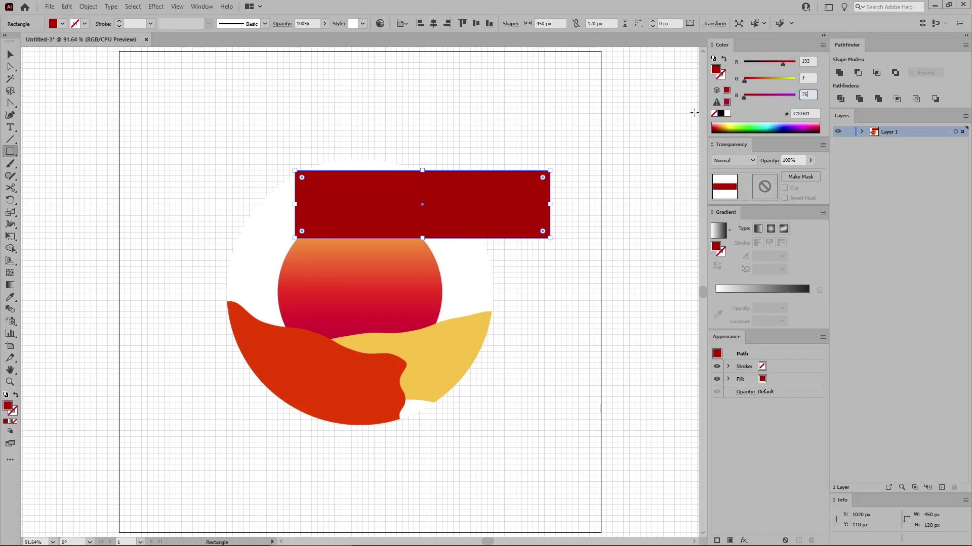
pyautogui.press('Return')
pyautogui.click(10, 54)
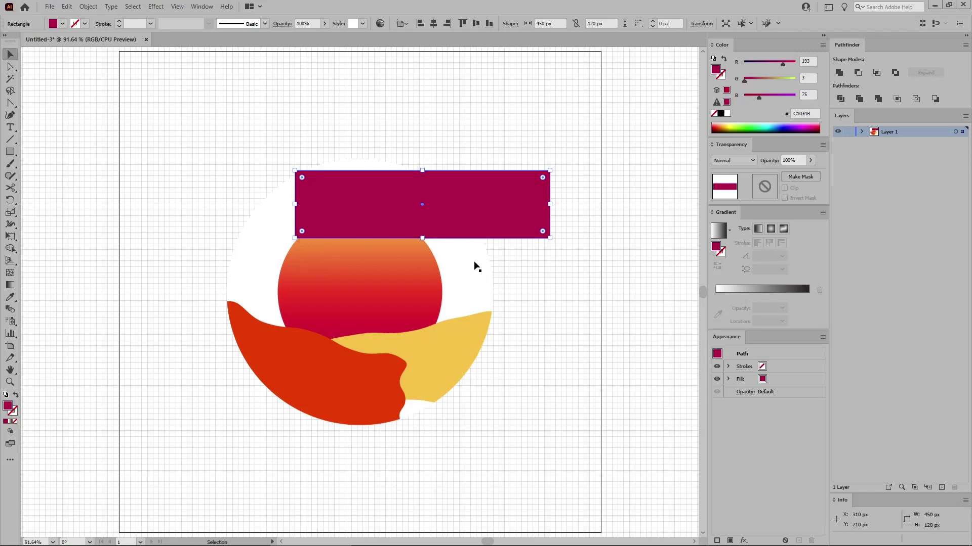
# - Align the magenta 450 px wide rectangle to the large white circle's horizontal centre and bottom edge, and deselect everything
pyautogui.keyDown('shift'); pyautogui.click(468, 266); pyautogui.keyUp('shift')
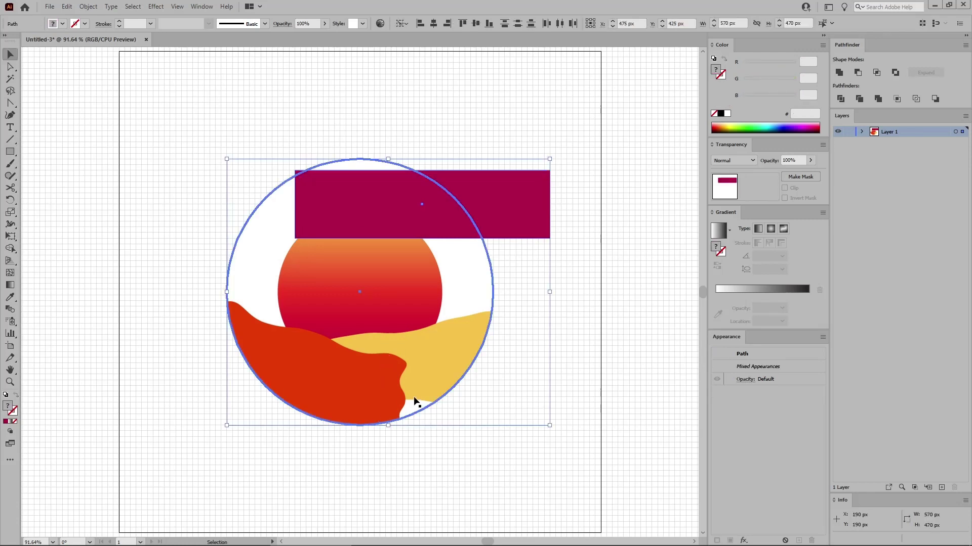
pyautogui.click(434, 23)
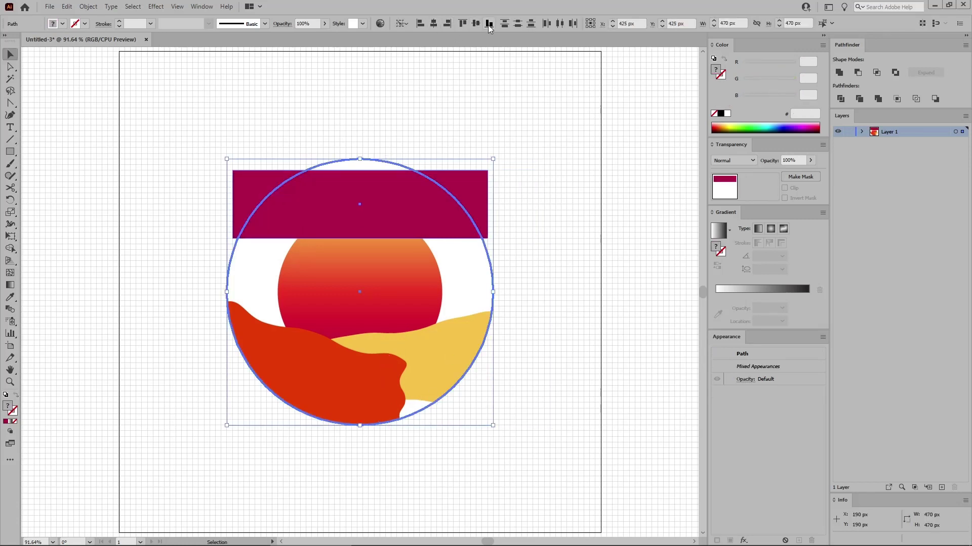
pyautogui.click(489, 24)
pyautogui.click(499, 187)
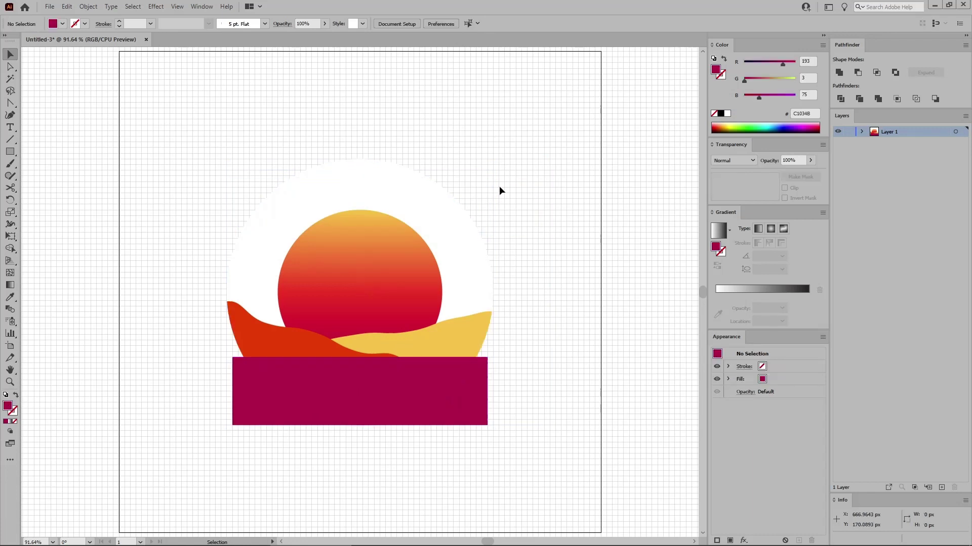
# - Apply a Zig Zag effect to the magenta rectangle with 5 px absolute size, 5 ridges per segment and smooth points, and expand its appearance
pyautogui.click(475, 399)
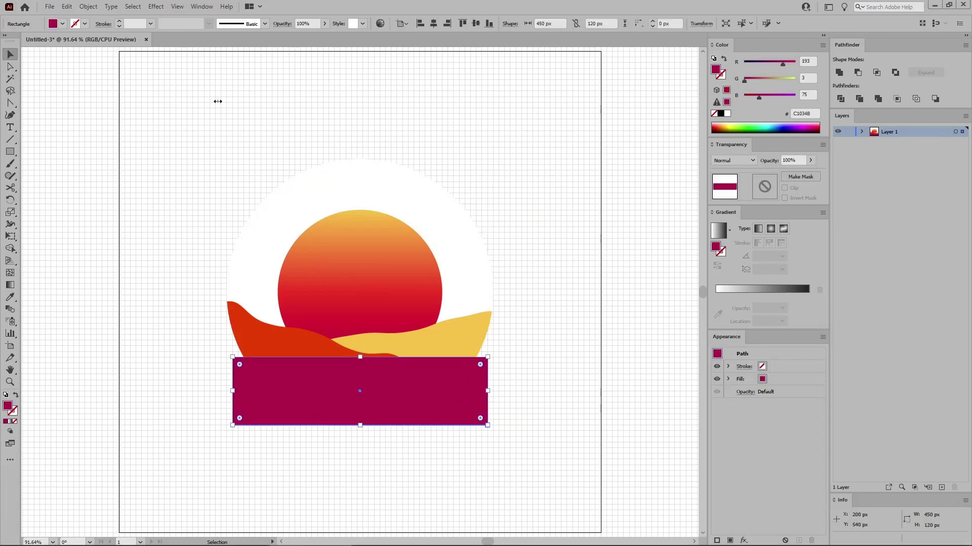
pyautogui.click(155, 6)
pyautogui.moveTo(186, 97)
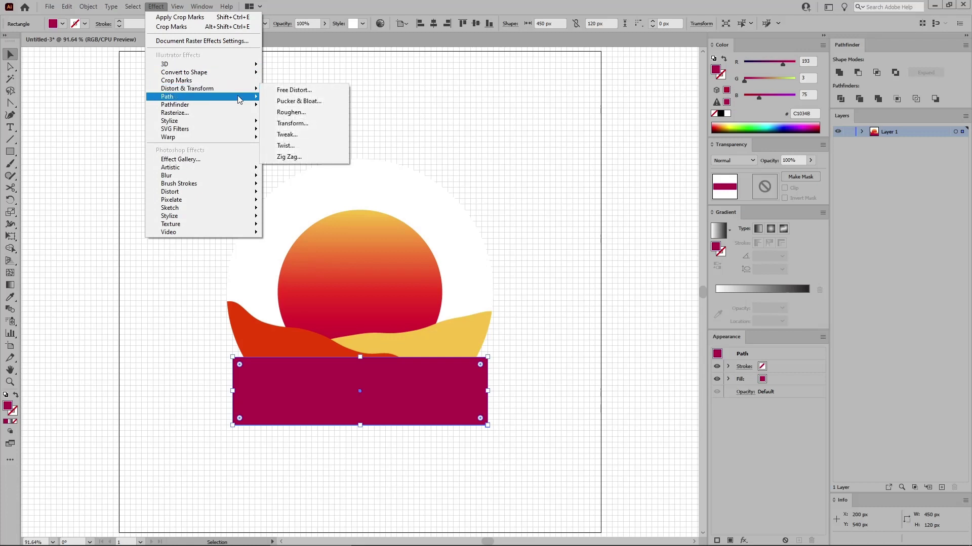
pyautogui.click(284, 155)
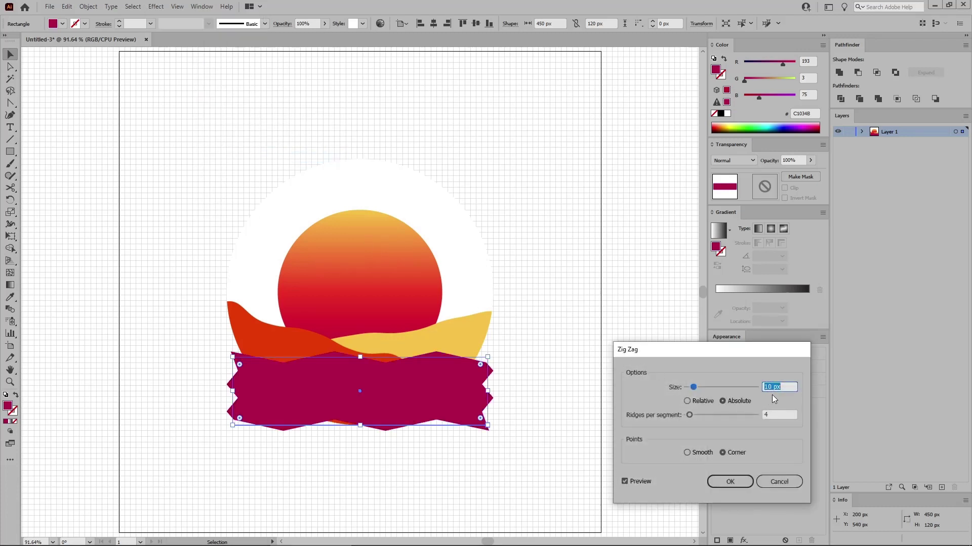
pyautogui.write('5')
pyautogui.press('Tab')
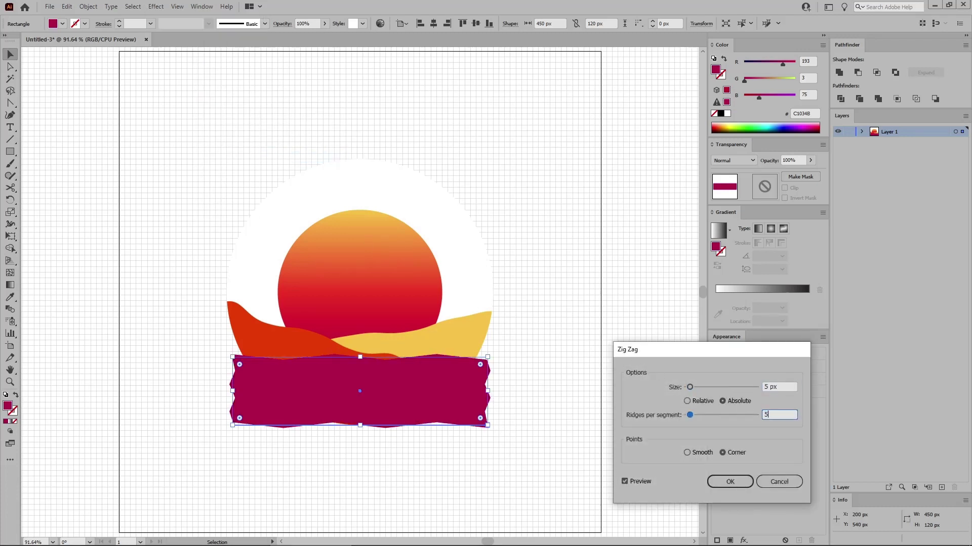
pyautogui.click(687, 453)
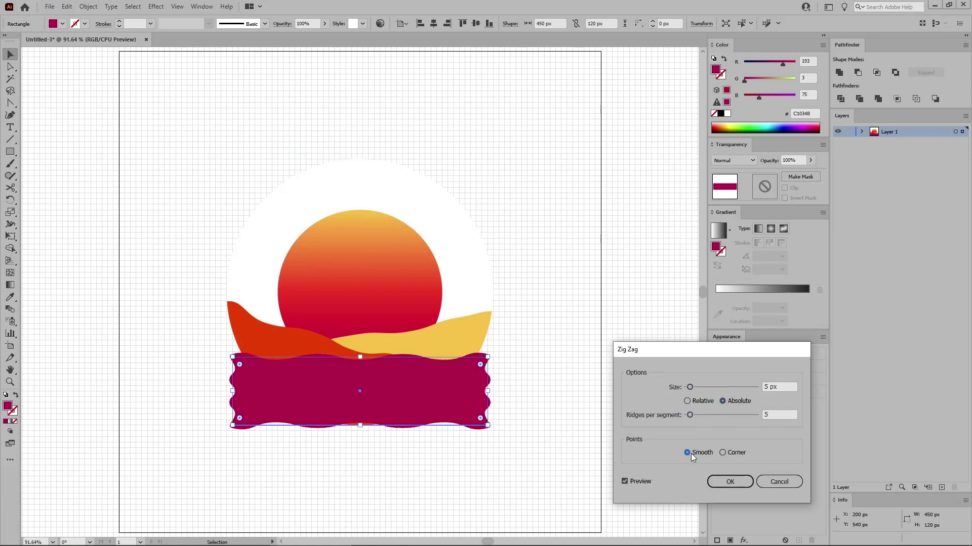
pyautogui.click(729, 482)
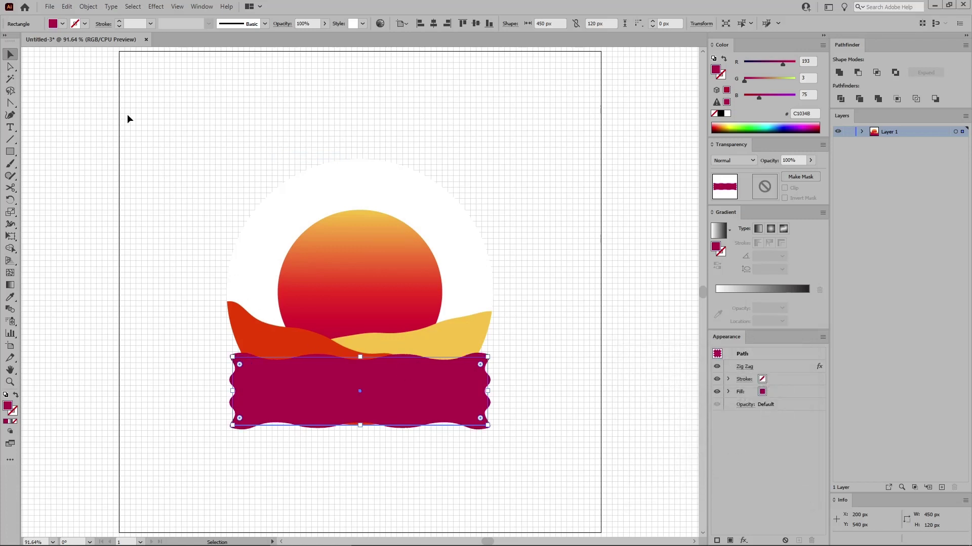
pyautogui.click(88, 6)
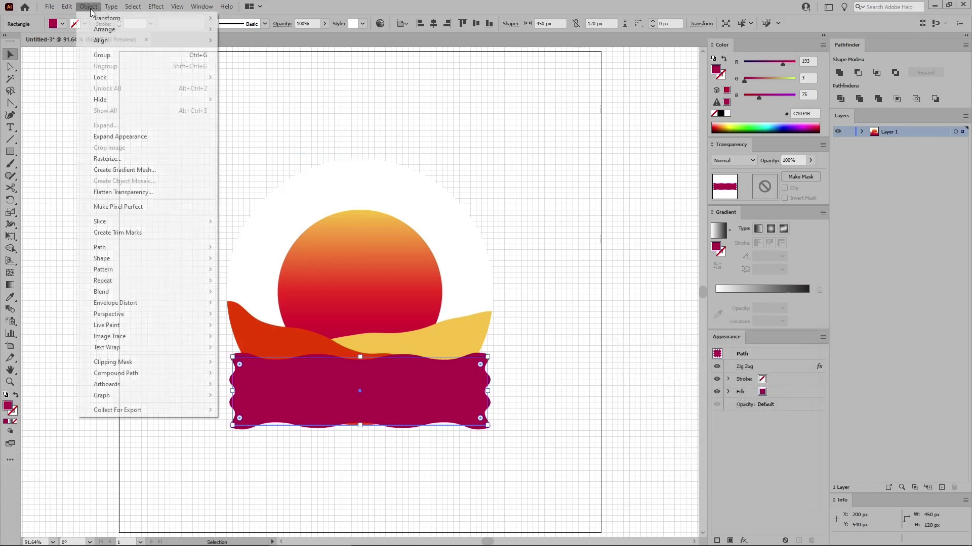
pyautogui.click(127, 132)
pyautogui.click(173, 196)
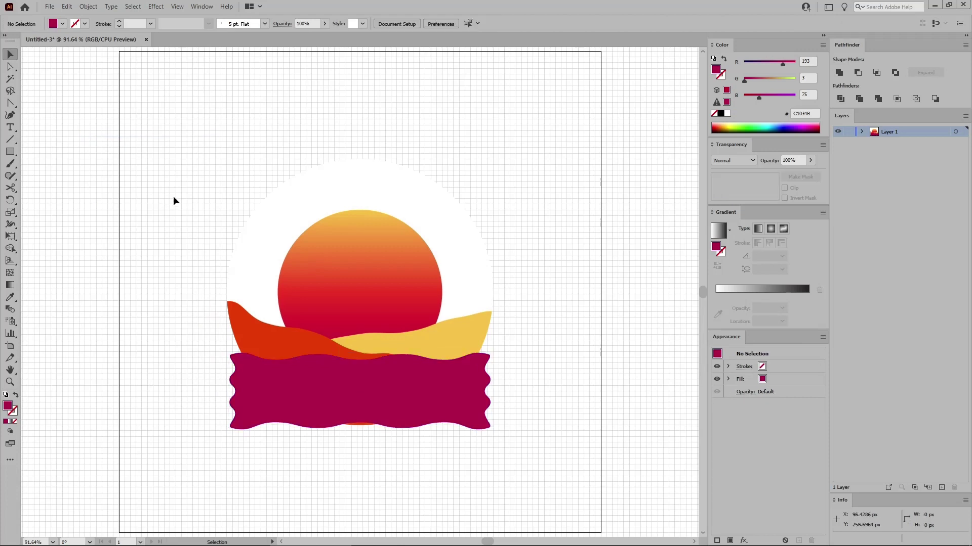
# - Duplicate the large white circle in place and intersect the copy with the wavy magenta shape
pyautogui.click(346, 193)
pyautogui.press('a')
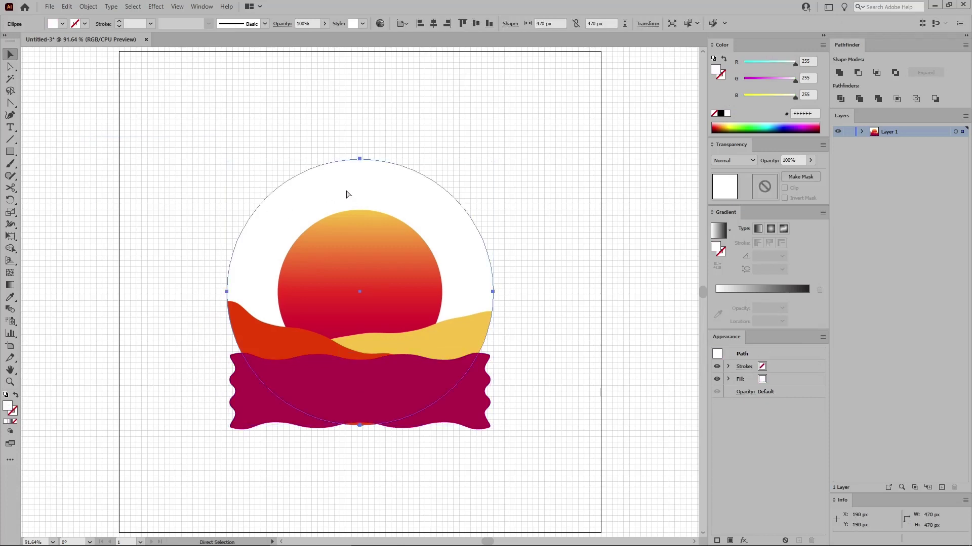
pyautogui.press('v')
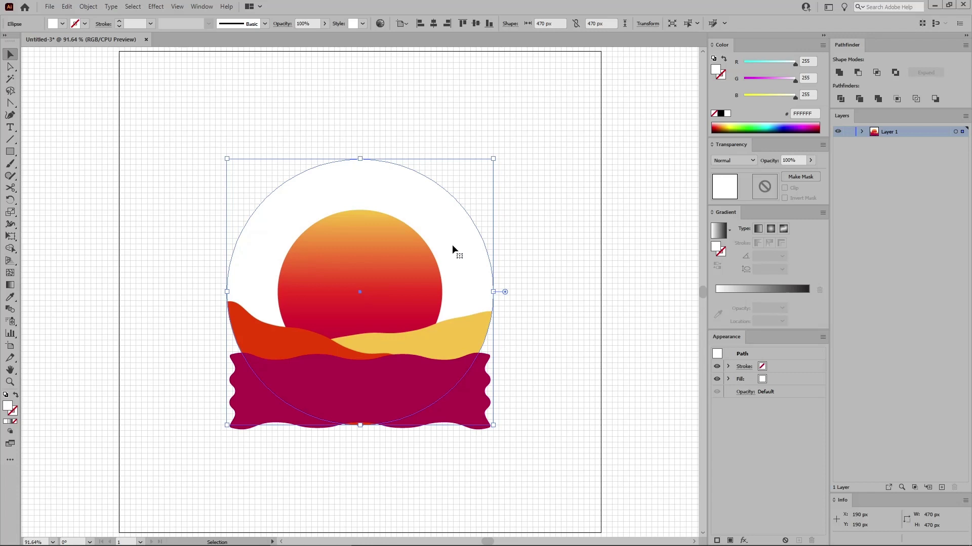
pyautogui.keyDown('shift'); pyautogui.click(471, 407); pyautogui.keyUp('shift')
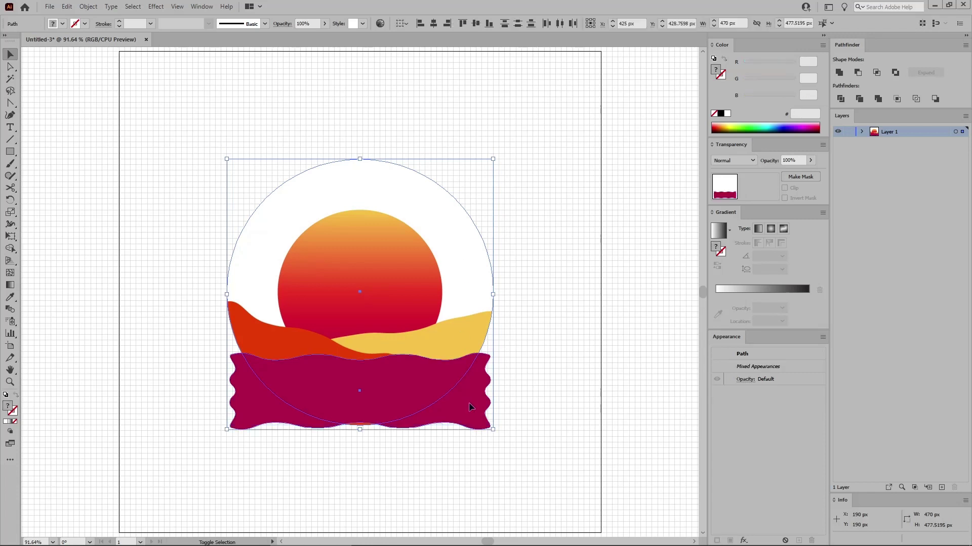
pyautogui.click(883, 76)
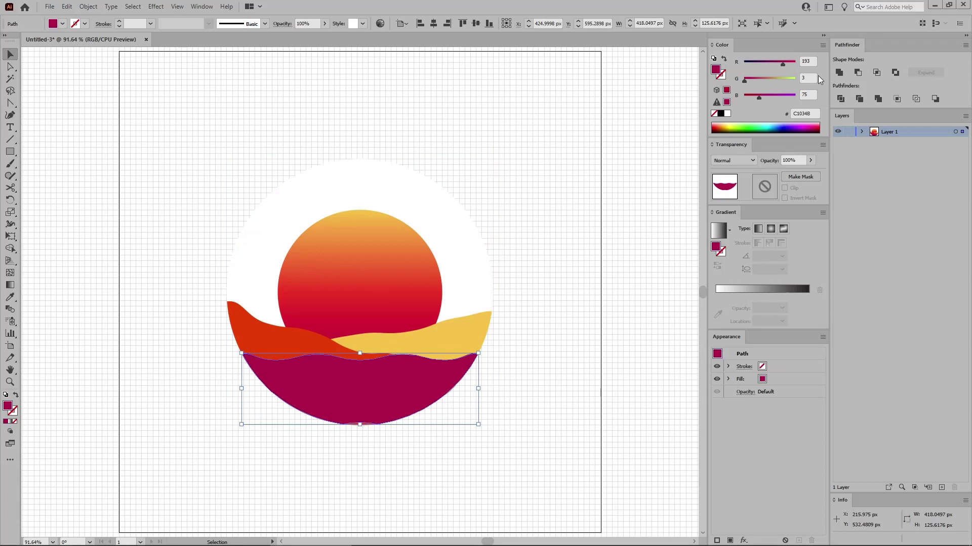
# - Create a 440 x 100 px rectangle over the upper part of the circles
pyautogui.click(10, 151)
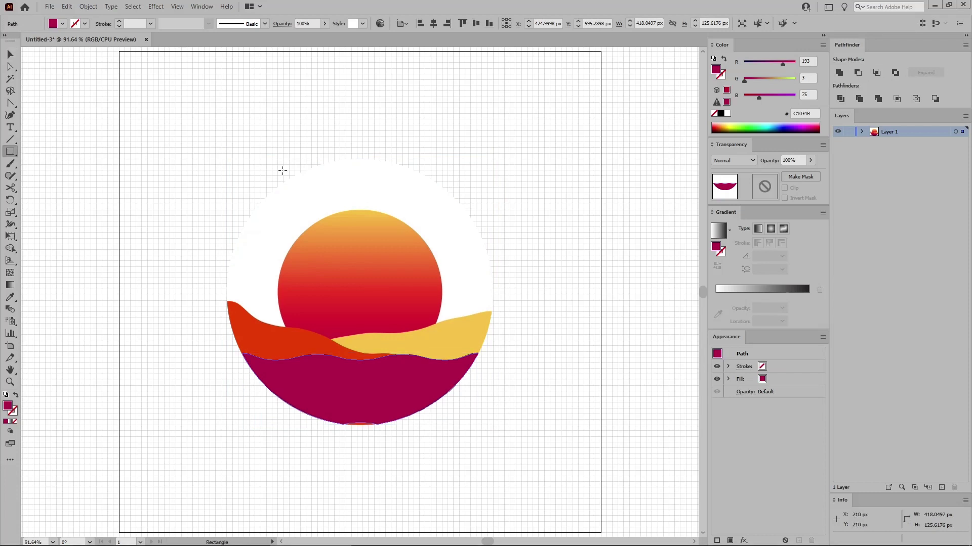
pyautogui.click(333, 176)
pyautogui.moveTo(253, 205); pyautogui.dragTo(218, 225)
pyautogui.click(231, 244)
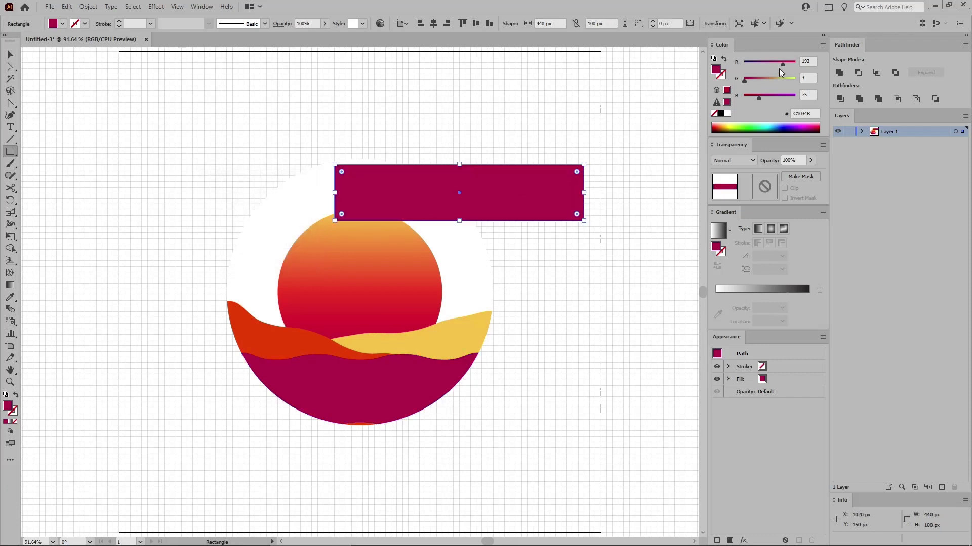
# - Set the 440 px wide rectangle's fill colour to RGB 121, 3, 70
pyautogui.click(808, 61)
pyautogui.press('Tab')
pyautogui.press('Tab')
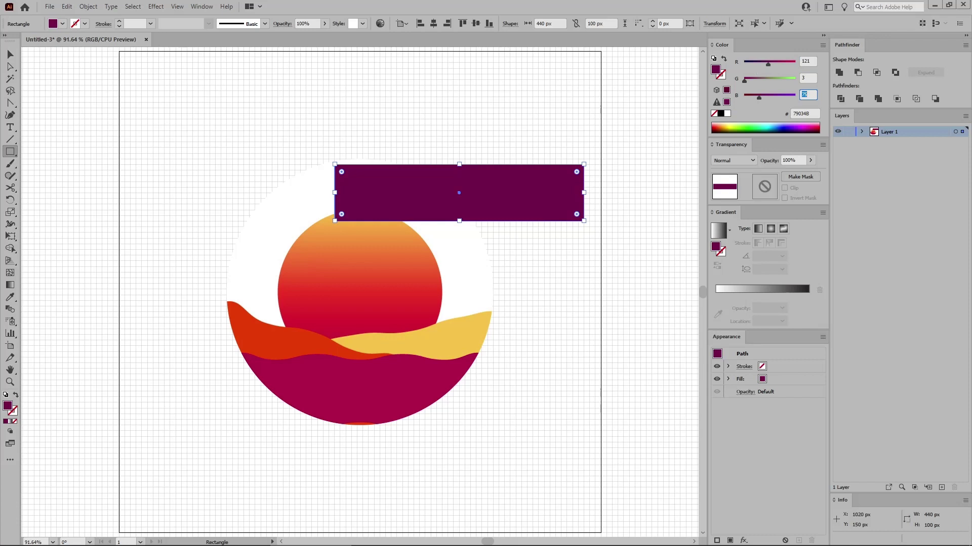
pyautogui.write('70')
pyautogui.press('Return')
# - Align the dark purple rectangle to the large circle's left and bottom edges, and move it 10 px right and 50 px down
pyautogui.click(10, 54)
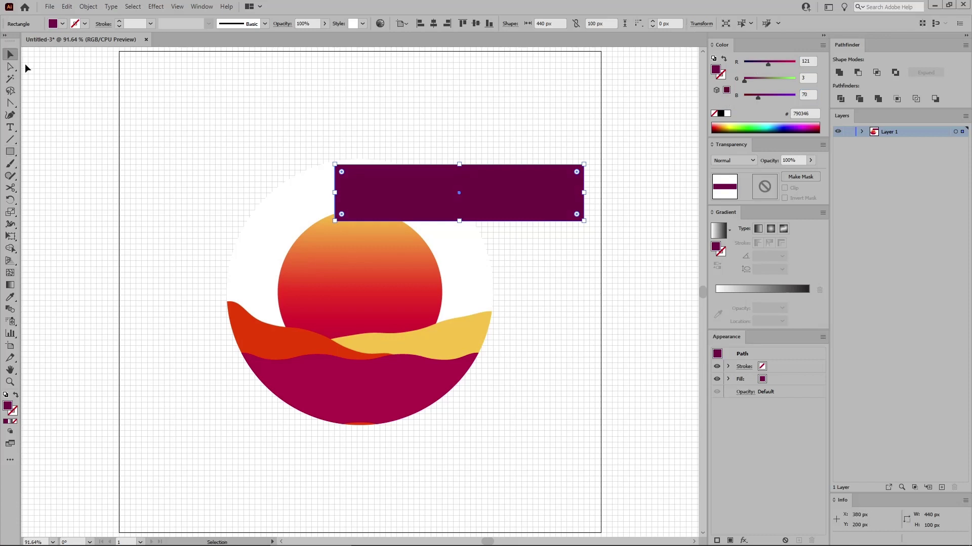
pyautogui.keyDown('shift'); pyautogui.click(304, 199); pyautogui.keyUp('shift')
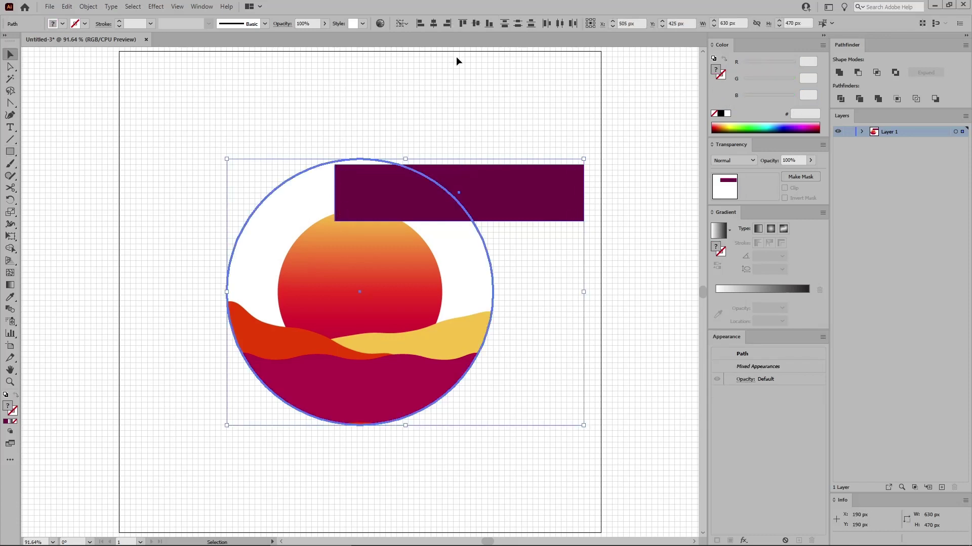
pyautogui.click(420, 23)
pyautogui.click(489, 23)
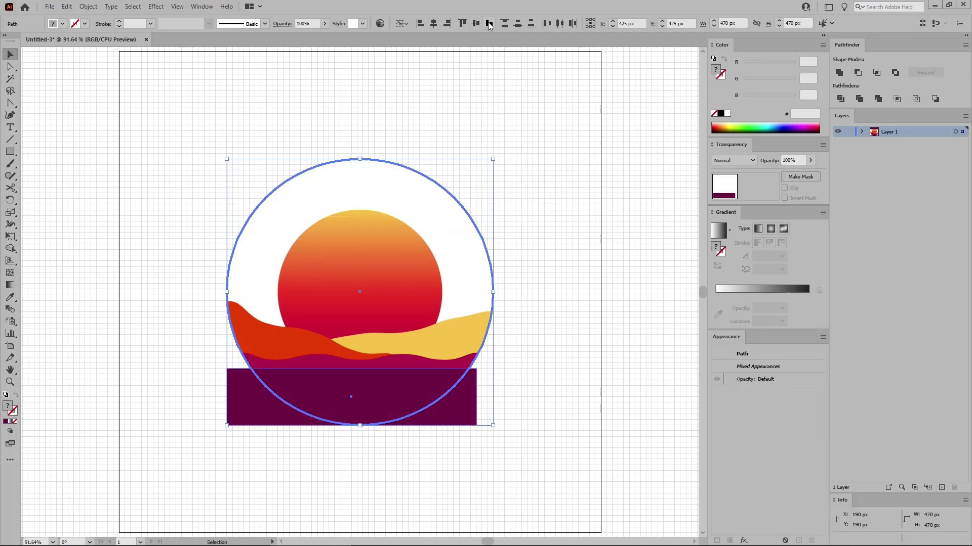
pyautogui.click(527, 338)
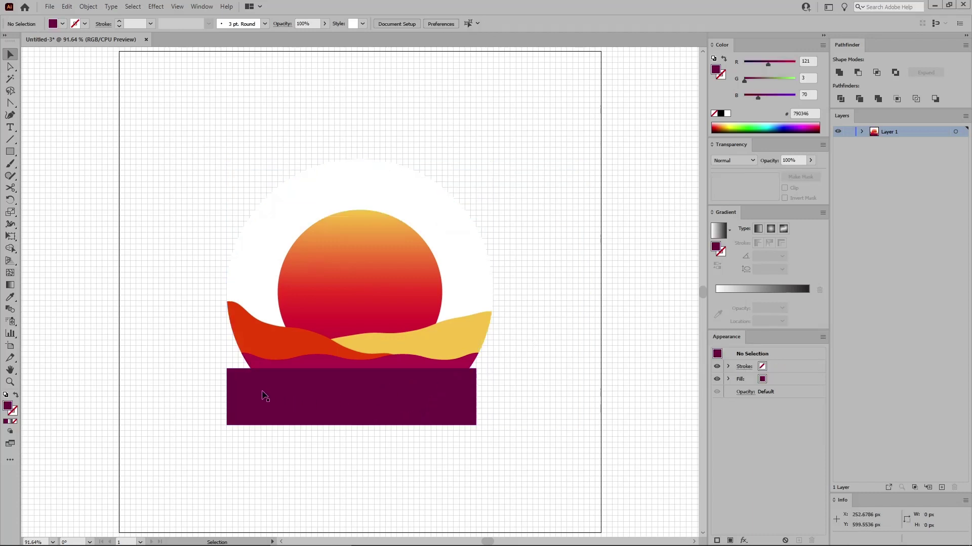
pyautogui.moveTo(281, 397); pyautogui.dragTo(282, 425)
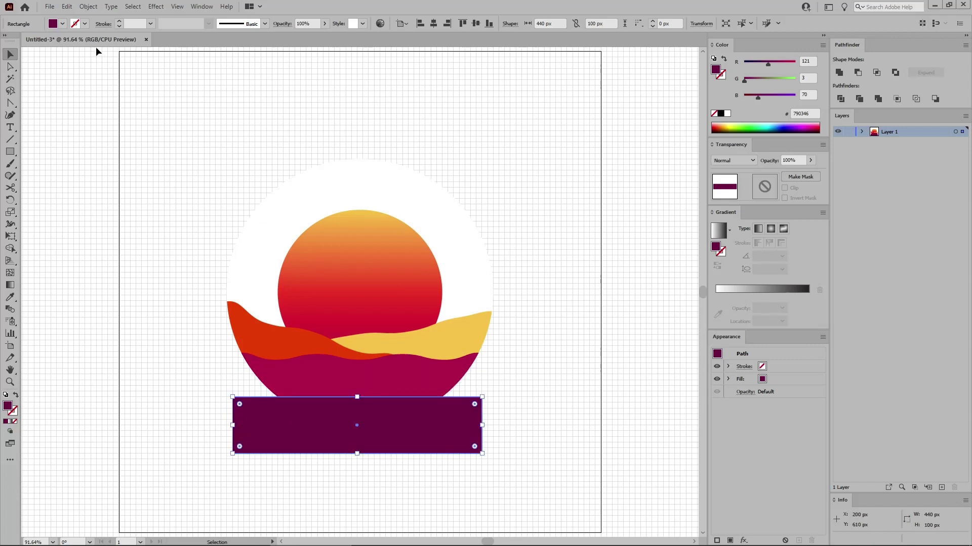
# - Add anchor points to the dark purple rectangle and raise the middle anchor of its upper edge by 30 px
pyautogui.click(88, 6)
pyautogui.moveTo(127, 248)
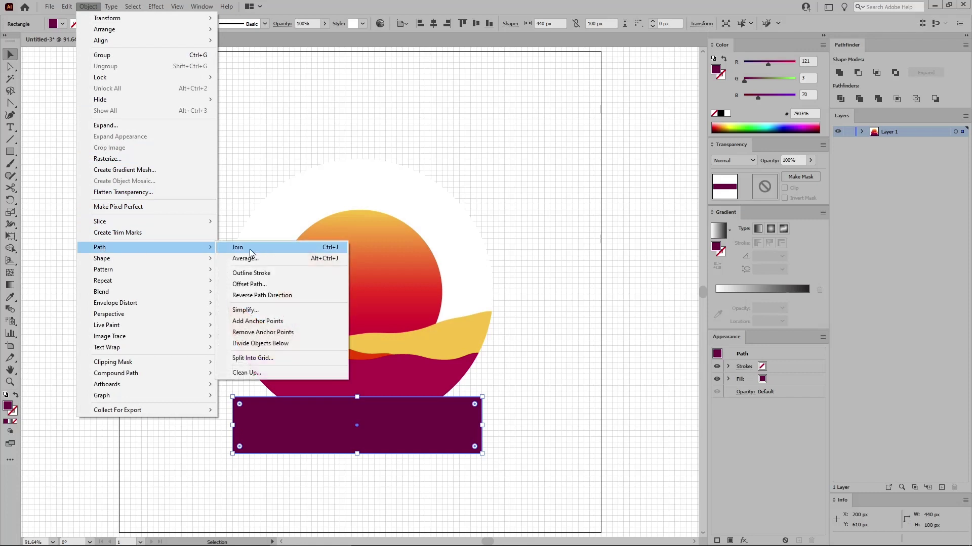
pyautogui.click(254, 321)
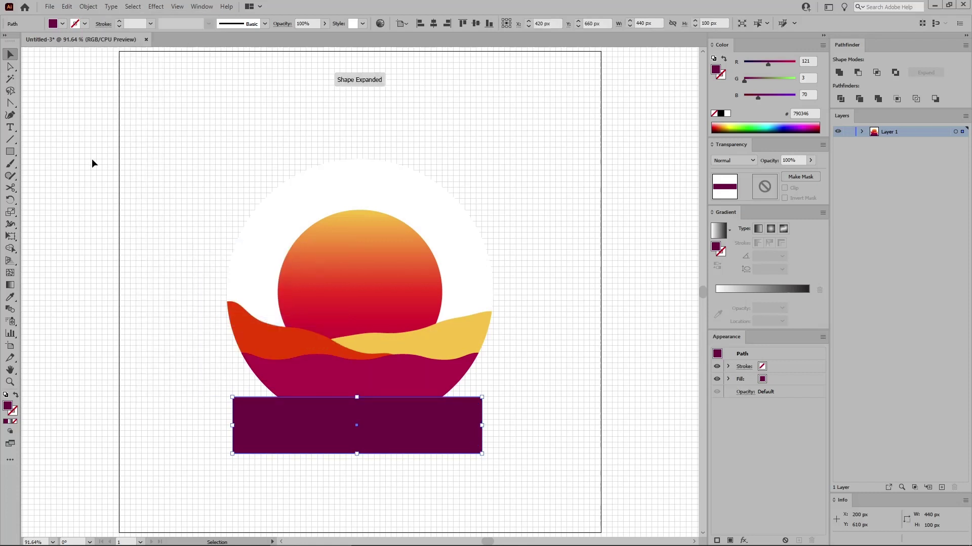
pyautogui.click(10, 66)
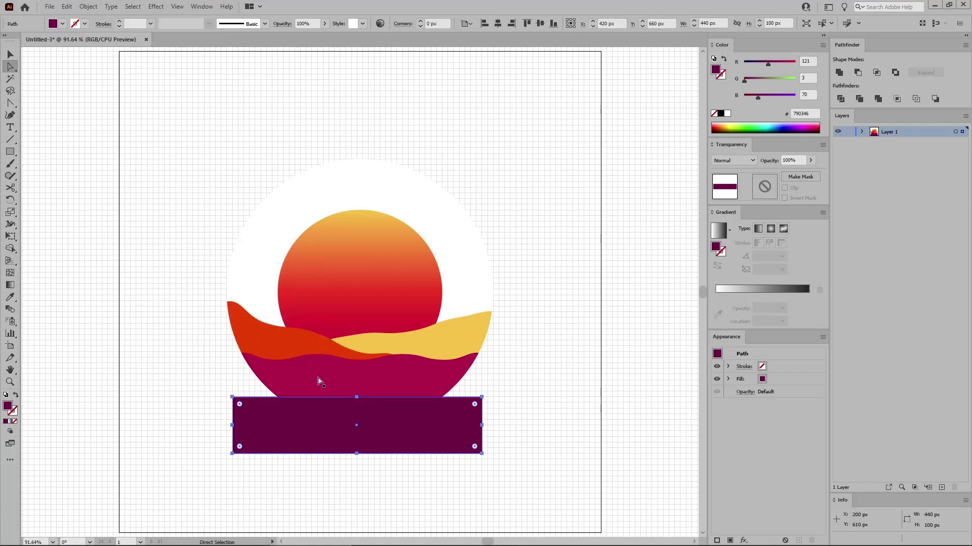
pyautogui.click(357, 399)
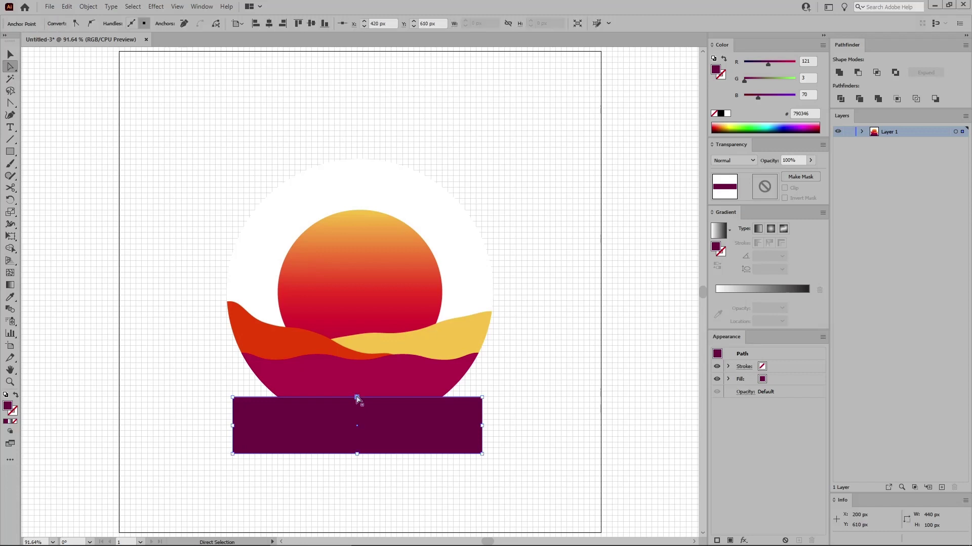
pyautogui.moveTo(357, 400); pyautogui.dragTo(356, 381)
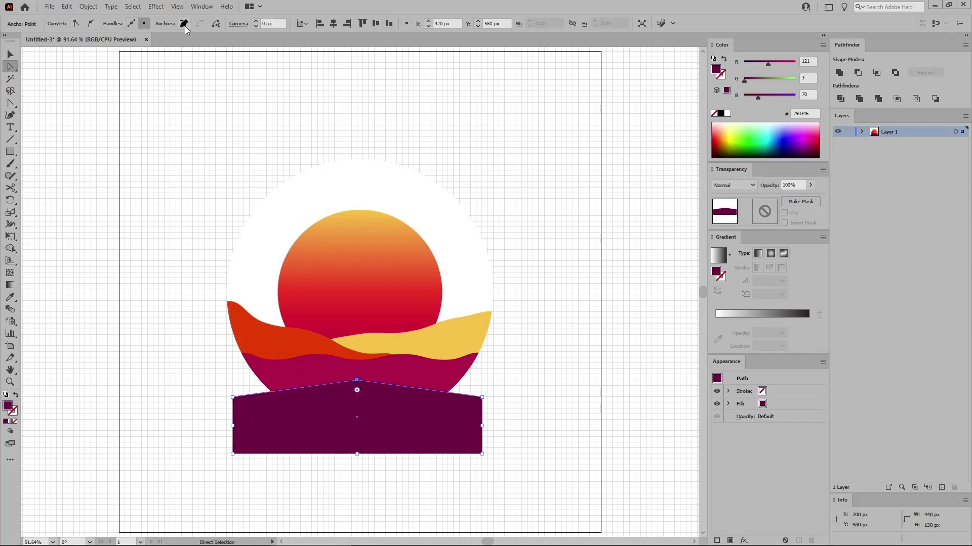
# - Apply a Zig Zag effect to the dark purple shape with 5 px absolute size, 2 ridges per segment and smooth points, and expand its appearance
pyautogui.click(156, 6)
pyautogui.moveTo(241, 100)
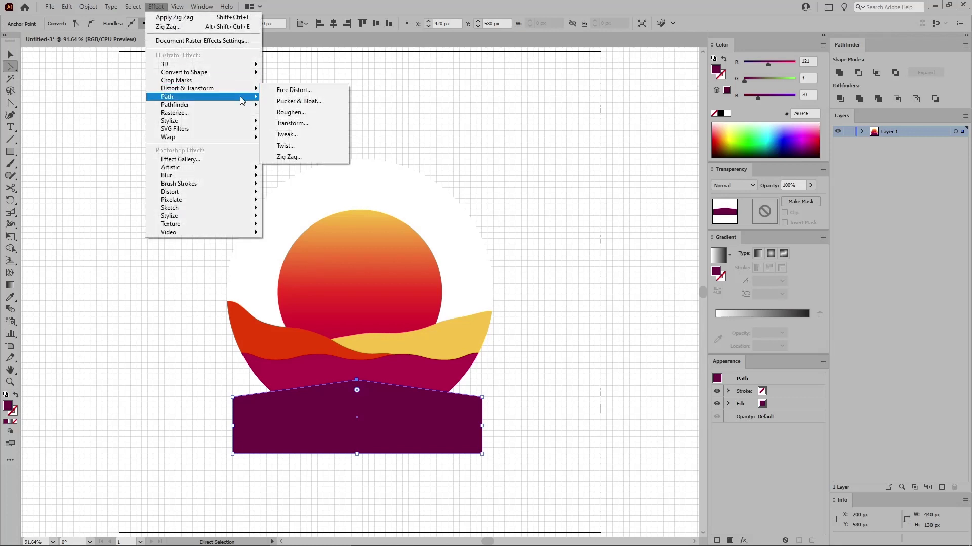
pyautogui.click(289, 157)
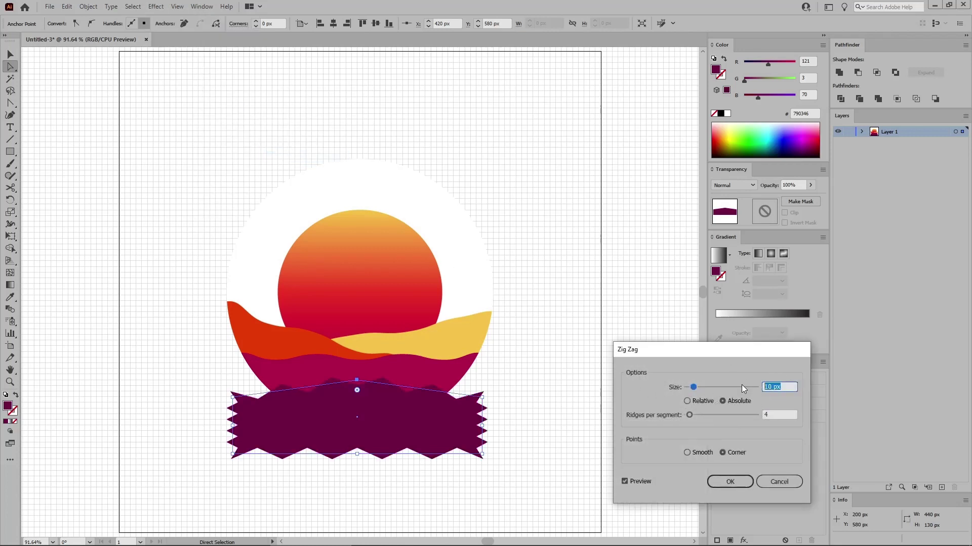
pyautogui.write('5')
pyautogui.press('Tab')
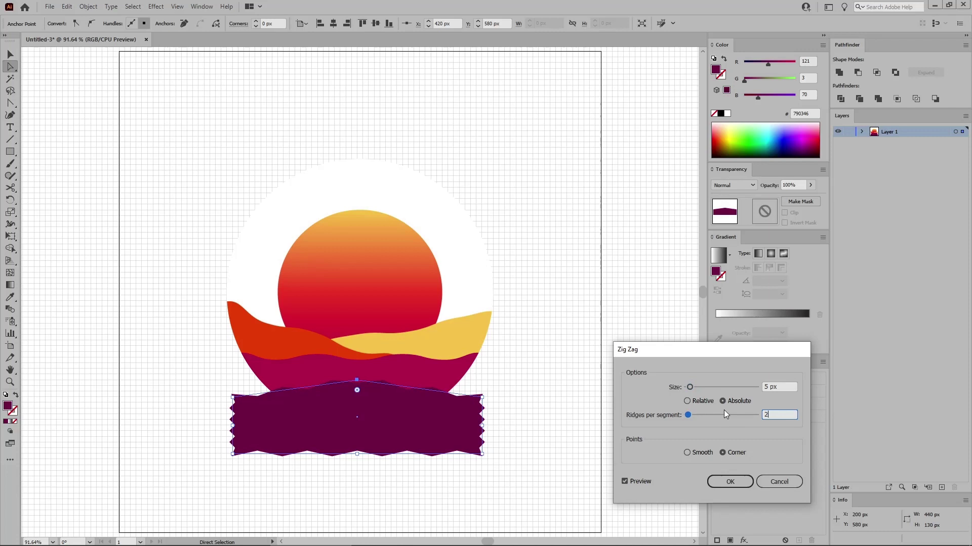
pyautogui.click(686, 452)
pyautogui.click(728, 482)
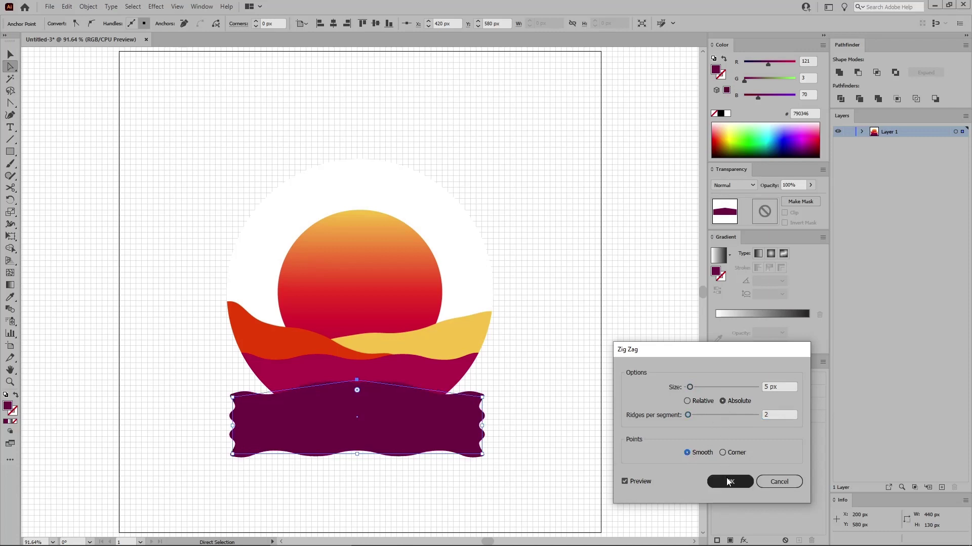
pyautogui.click(88, 7)
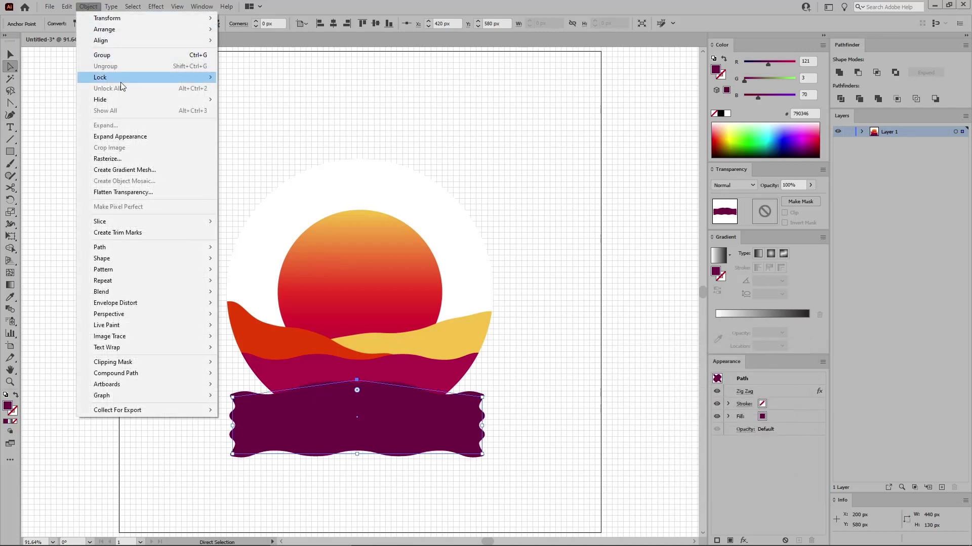
pyautogui.click(120, 136)
# - Trim the dark purple wavy shape to the circle by intersecting it with a copy of the large white circle
pyautogui.click(9, 56)
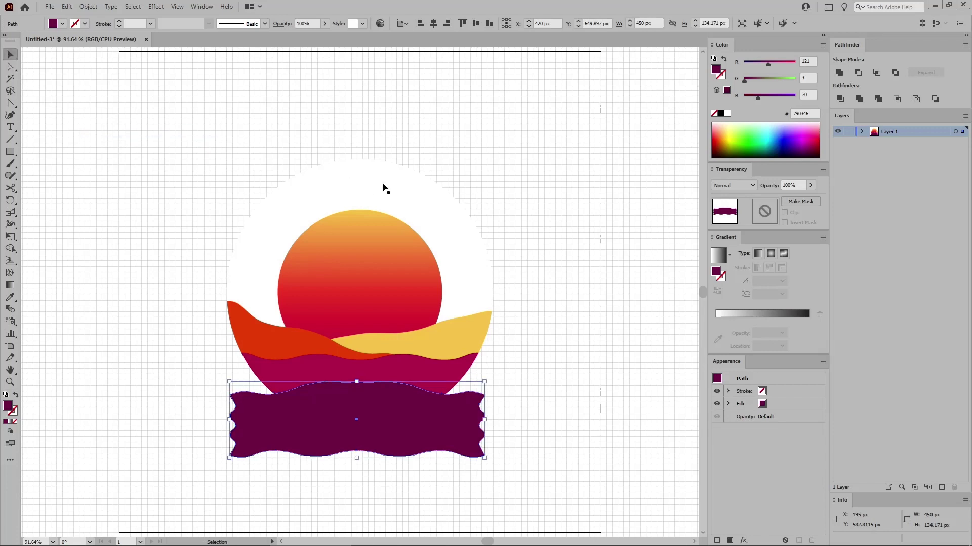
pyautogui.click(447, 258)
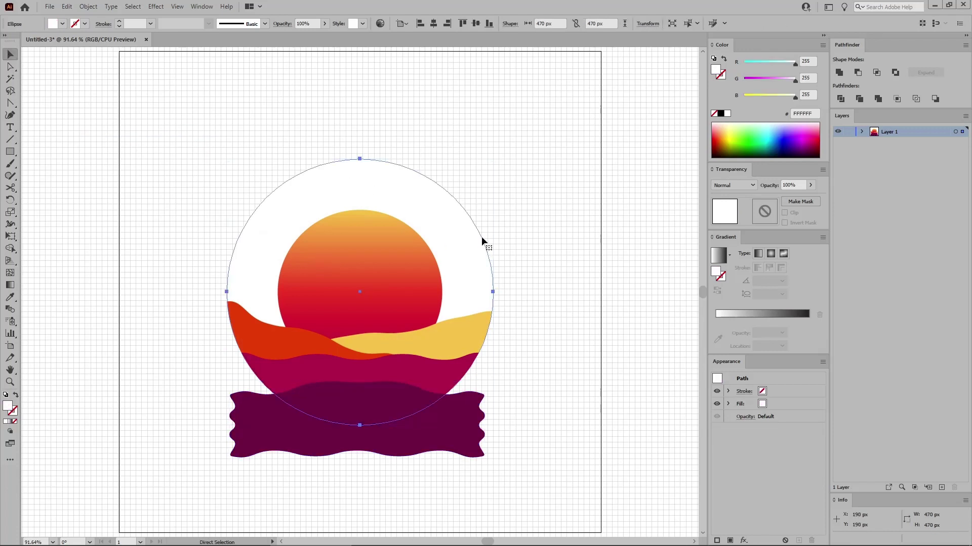
pyautogui.keyDown('shift'); pyautogui.click(461, 409); pyautogui.keyUp('shift')
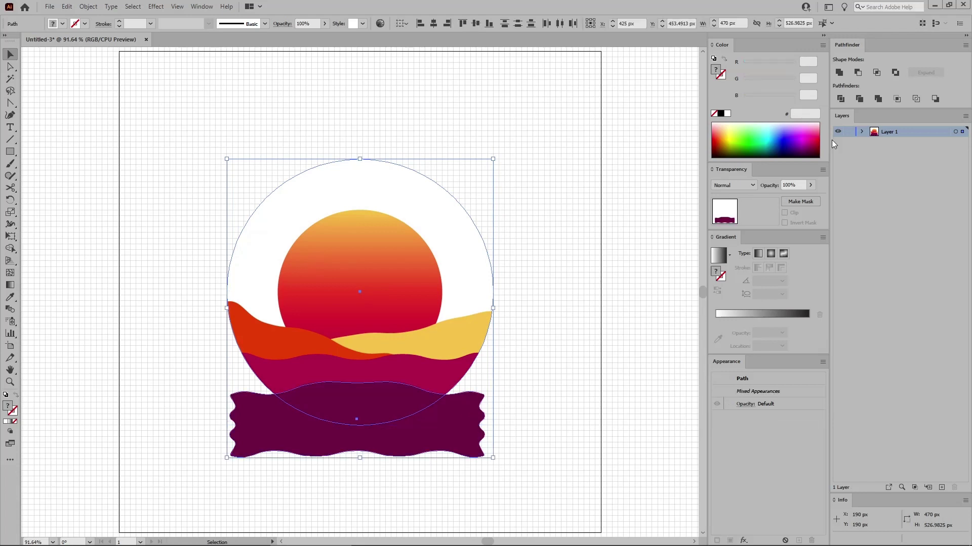
pyautogui.click(876, 73)
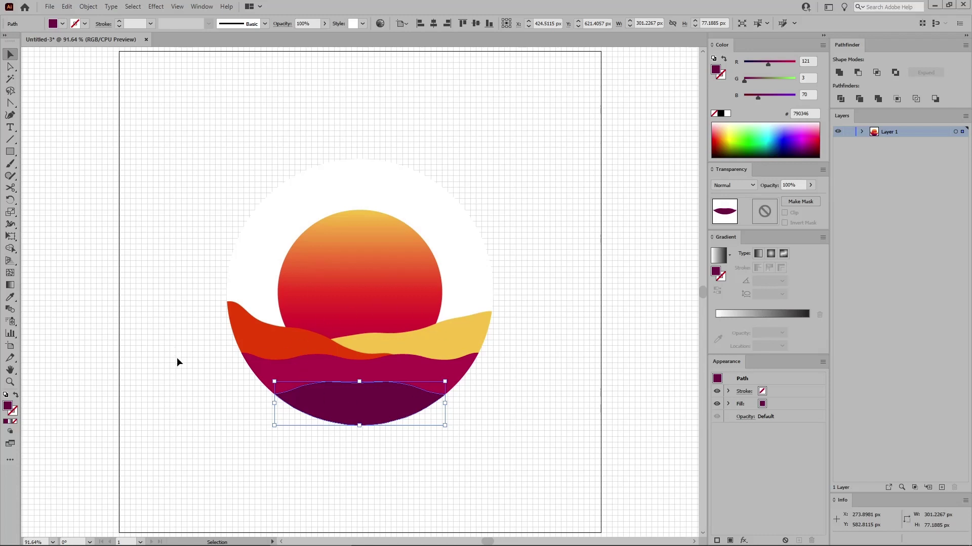
# - Unite in-place copies of the orange and yellow hills into one shape and fill it with black
pyautogui.click(264, 338)
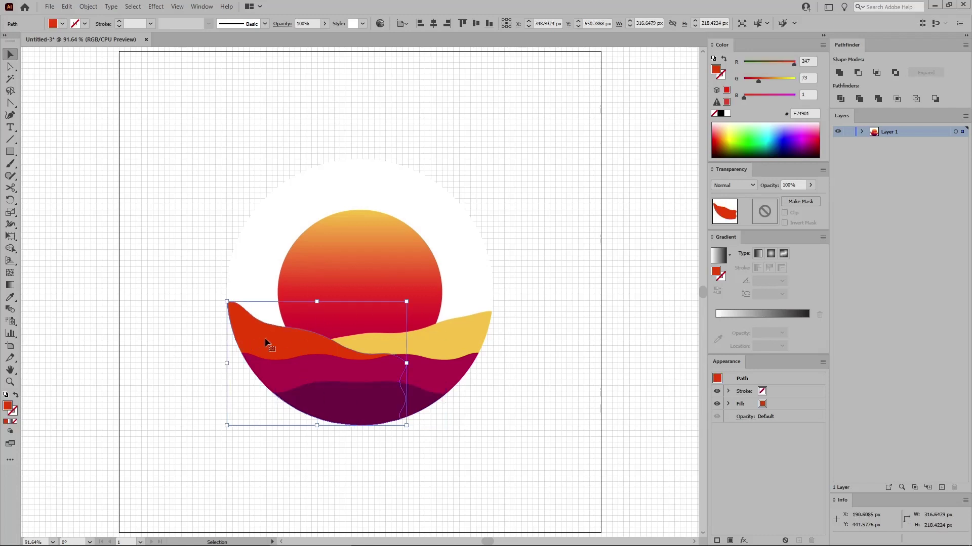
pyautogui.keyDown('shift'); pyautogui.click(443, 336); pyautogui.keyUp('shift')
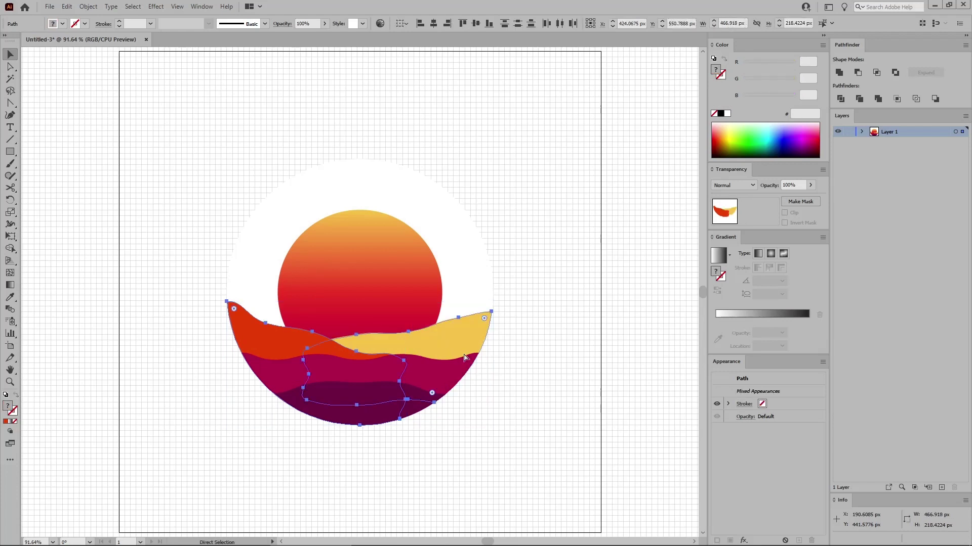
pyautogui.press('ctrl')
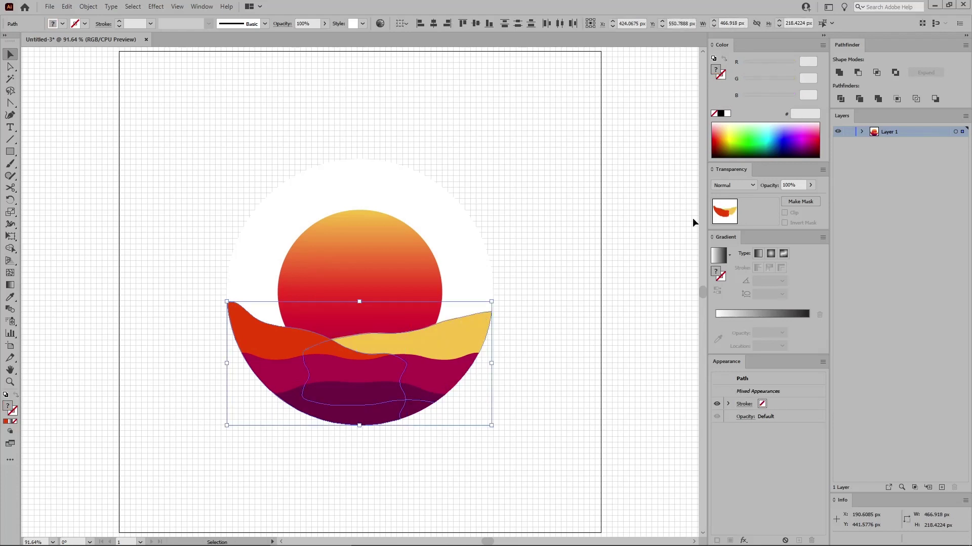
pyautogui.click(839, 73)
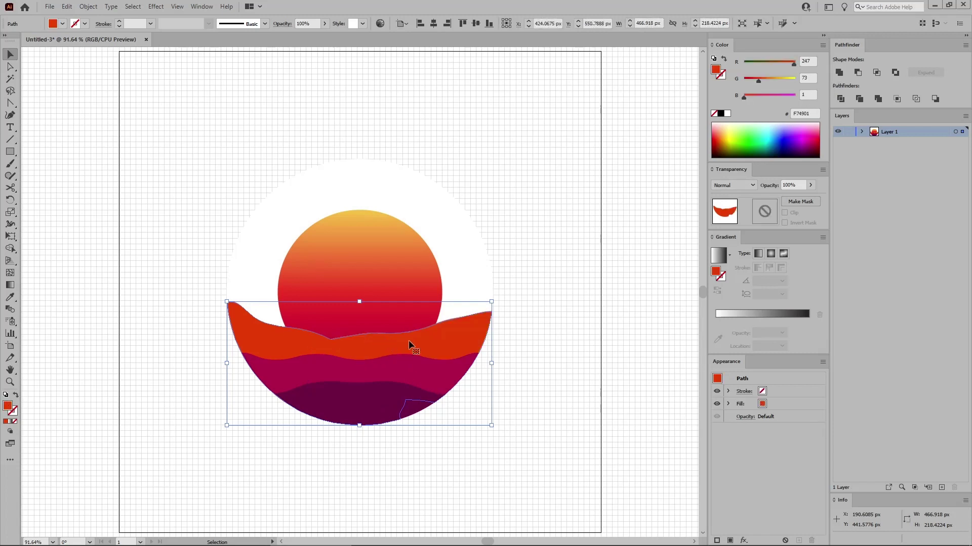
pyautogui.click(721, 115)
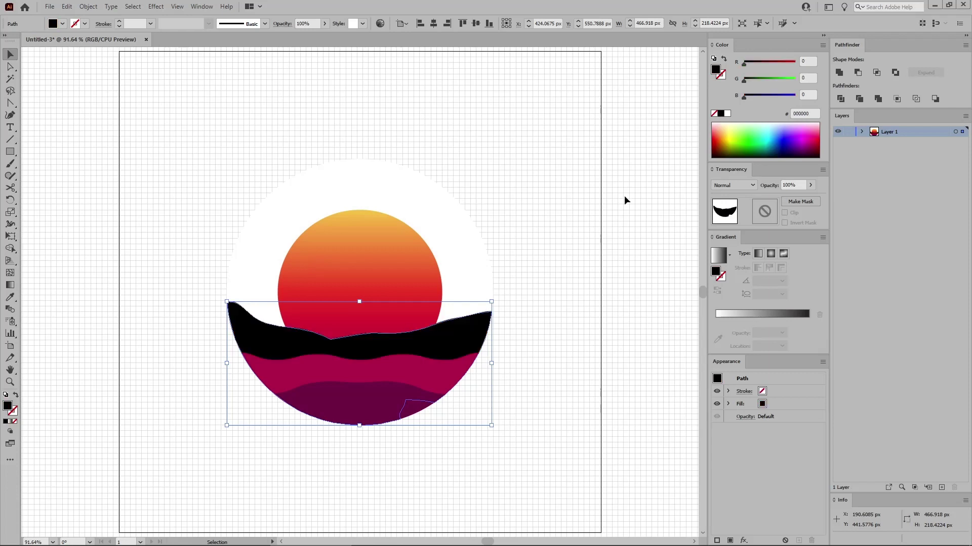
# - Apply an Offset Path effect of 30 px to the black hill shape and expand its appearance
pyautogui.click(157, 7)
pyautogui.moveTo(209, 100)
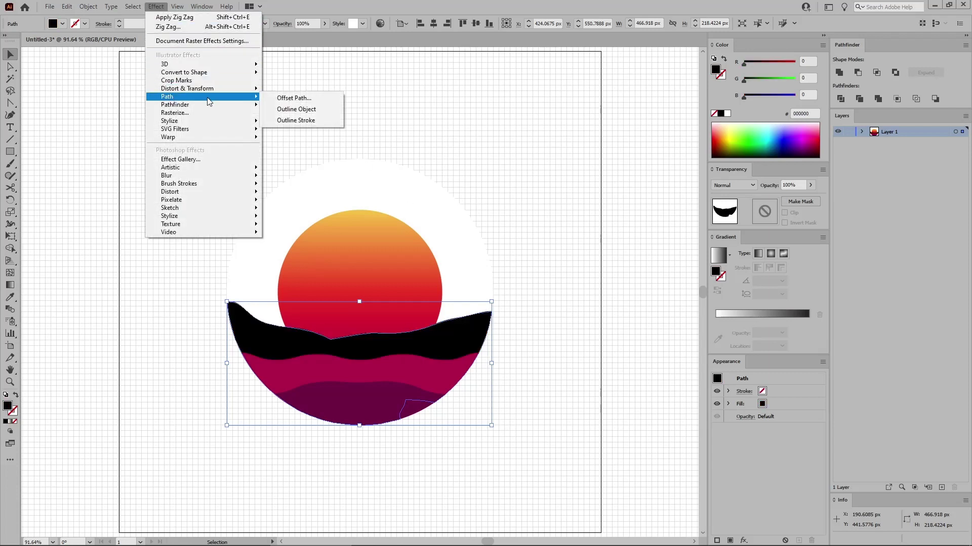
pyautogui.click(284, 98)
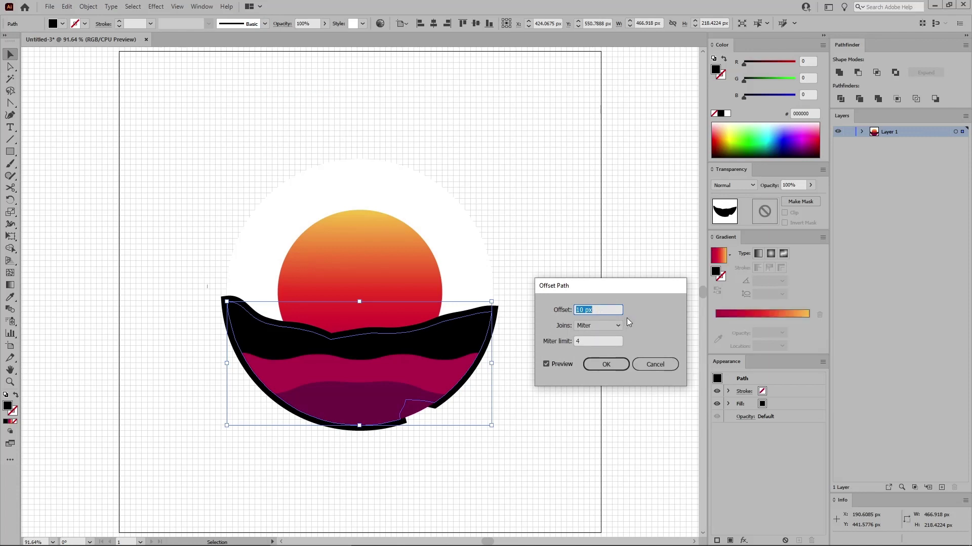
pyautogui.write('30')
pyautogui.click(611, 364)
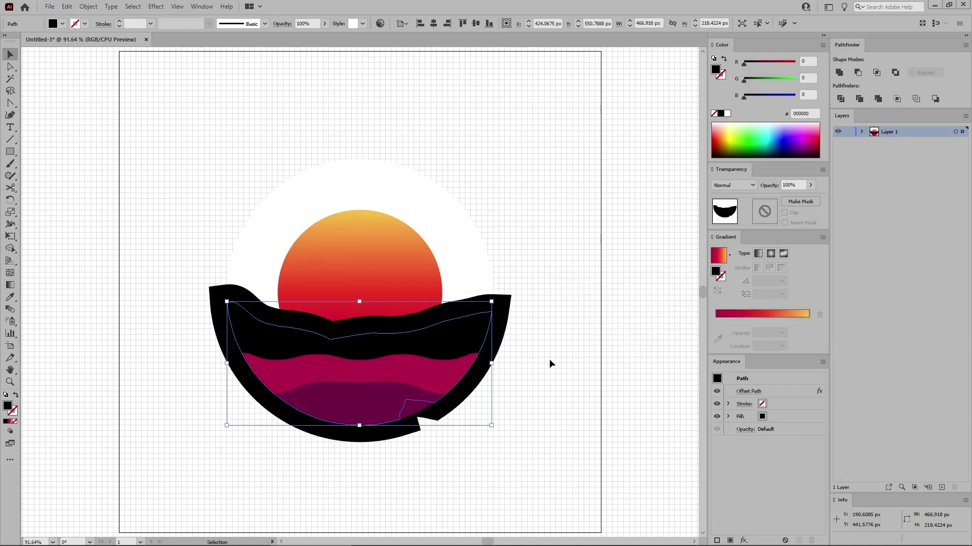
pyautogui.click(88, 6)
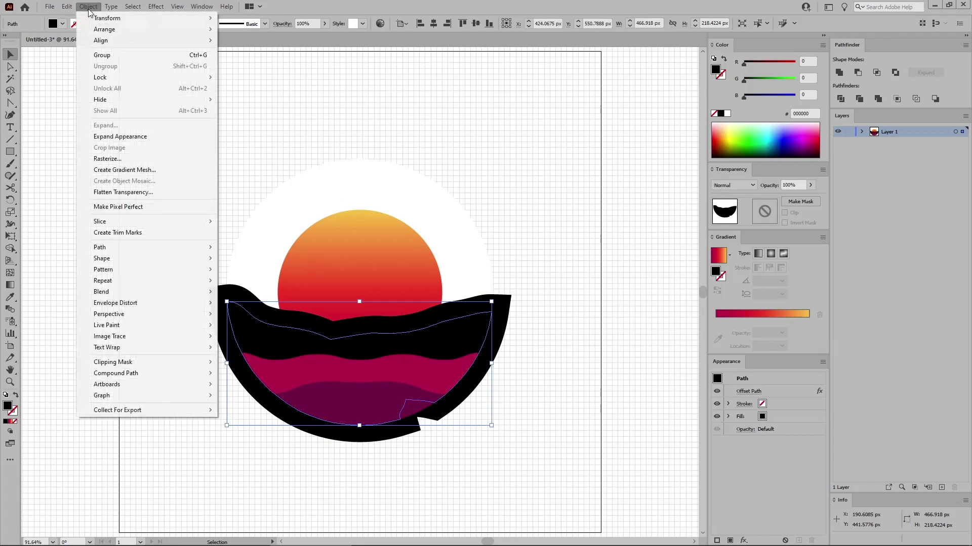
pyautogui.click(114, 137)
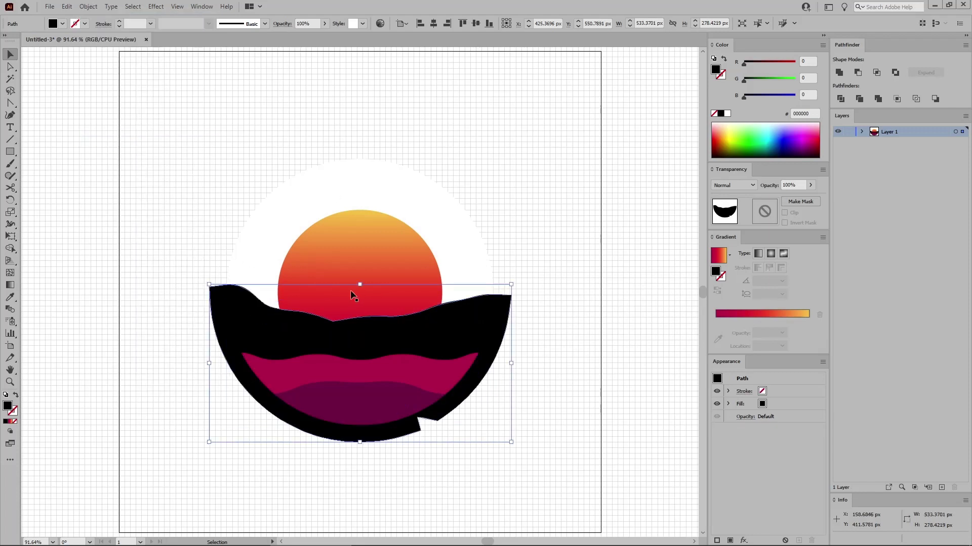
# - Intersect the expanded black shape with a copy of the gradient sun circle to form the sun's shadow
pyautogui.click(365, 264)
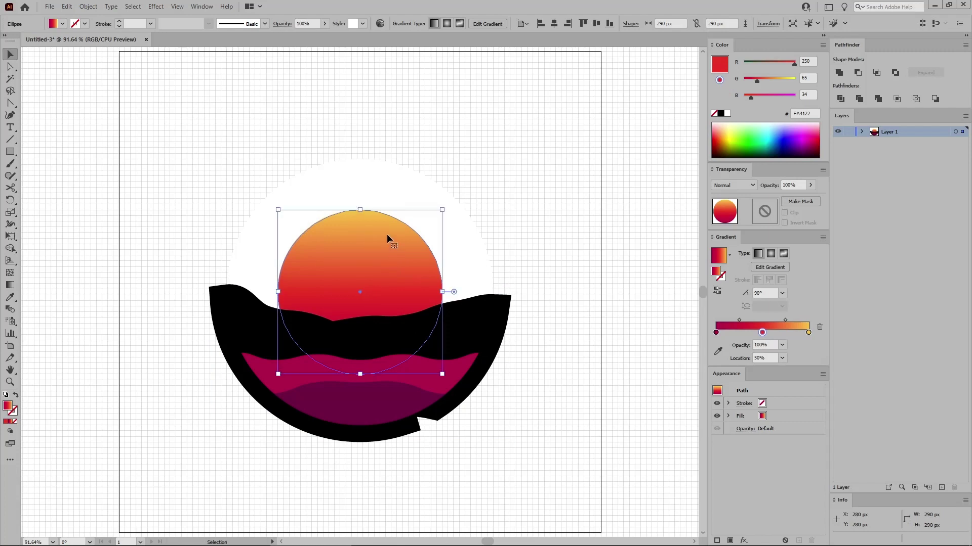
pyautogui.keyDown('shift'); pyautogui.click(499, 309); pyautogui.keyUp('shift')
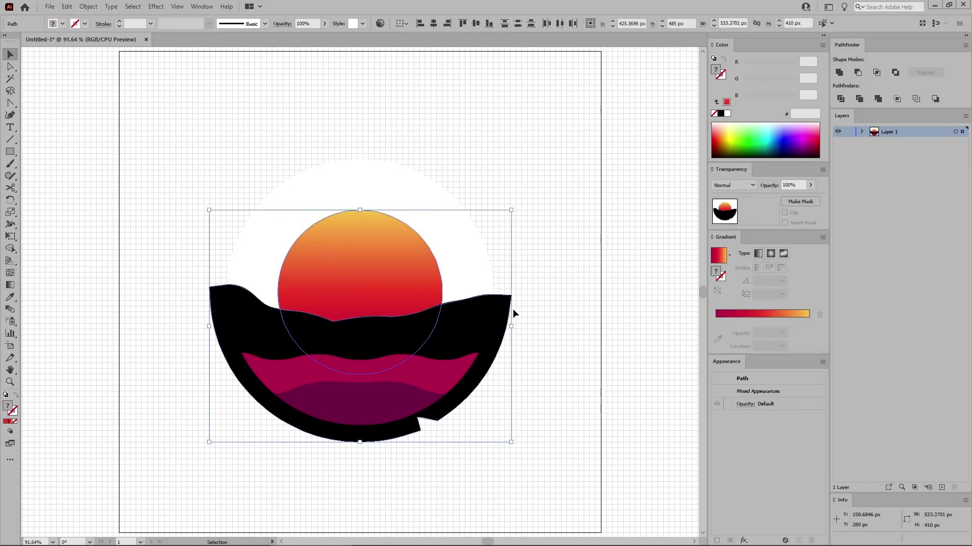
pyautogui.click(877, 73)
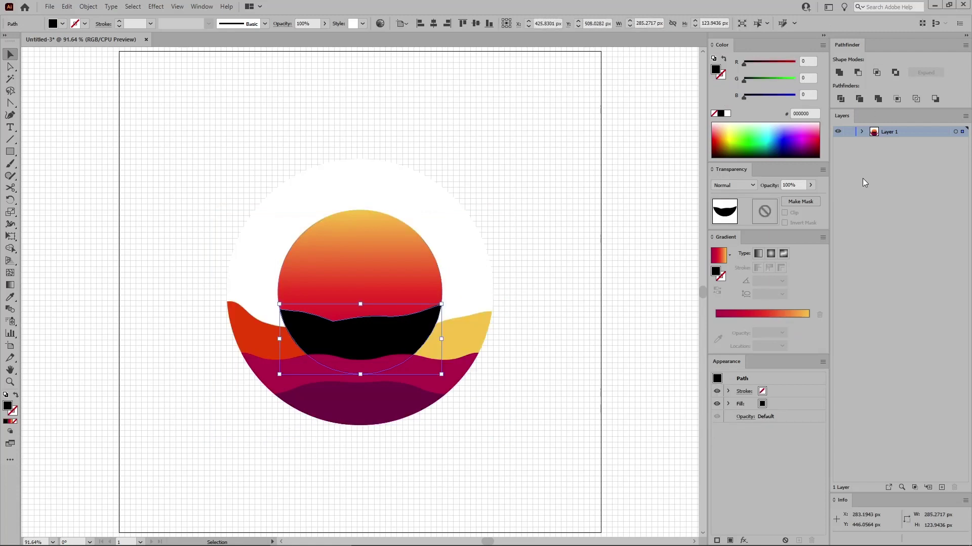
# - Move the black sun shadow below the orange and yellow hills and directly above the sun in the stacking order
pyautogui.click(862, 132)
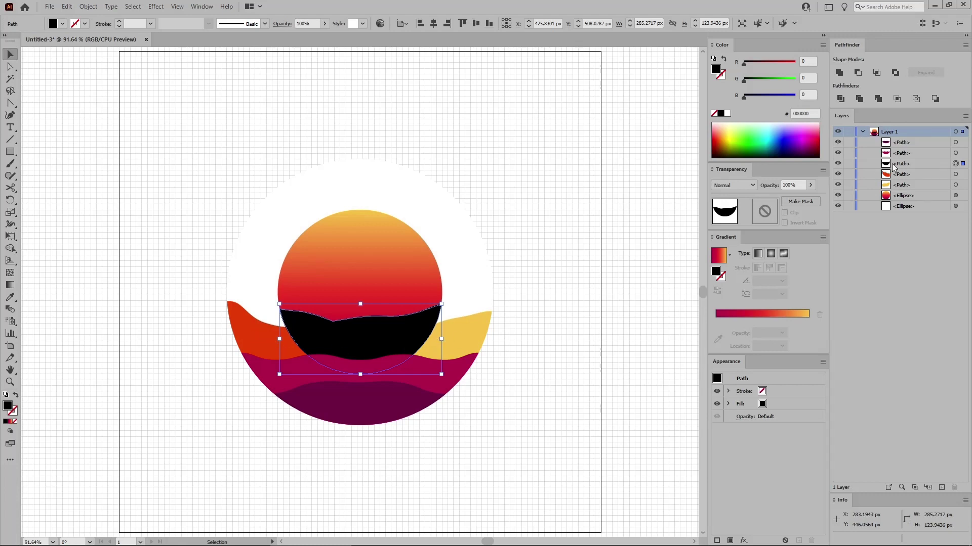
pyautogui.click(915, 164)
pyautogui.moveTo(917, 166); pyautogui.dragTo(911, 191)
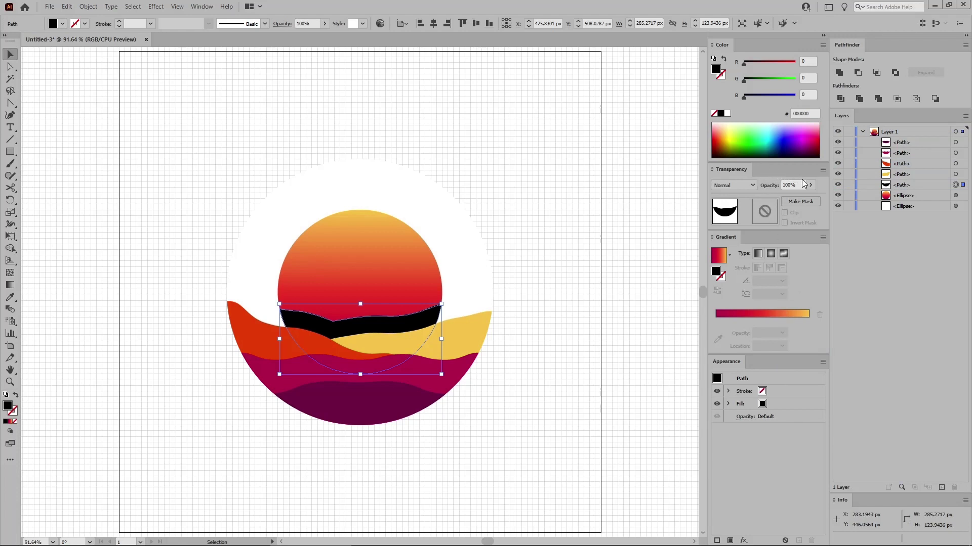
# - Set the black sun shadow's opacity to 25% and its blending mode to Soft Light
pyautogui.moveTo(802, 184); pyautogui.dragTo(781, 185)
pyautogui.write('25')
pyautogui.click(754, 186)
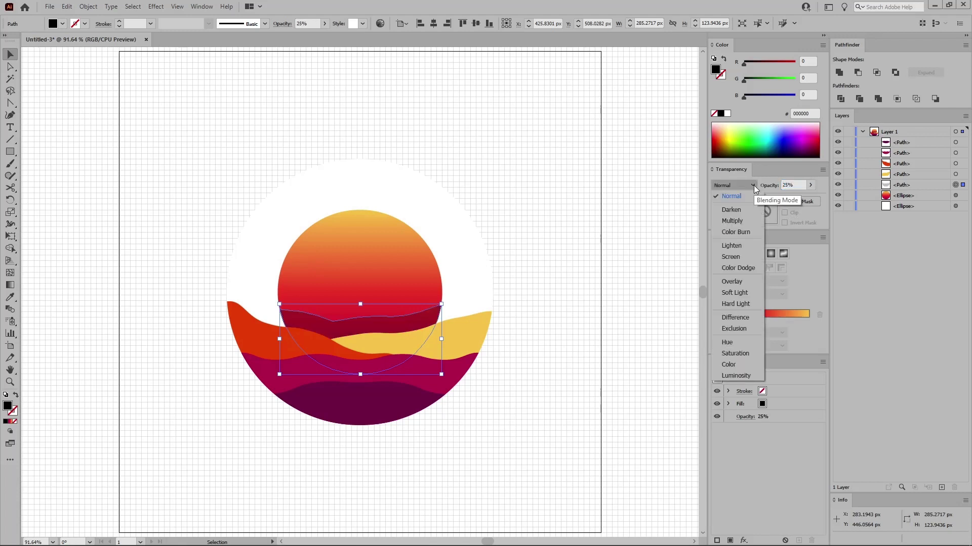
pyautogui.click(734, 292)
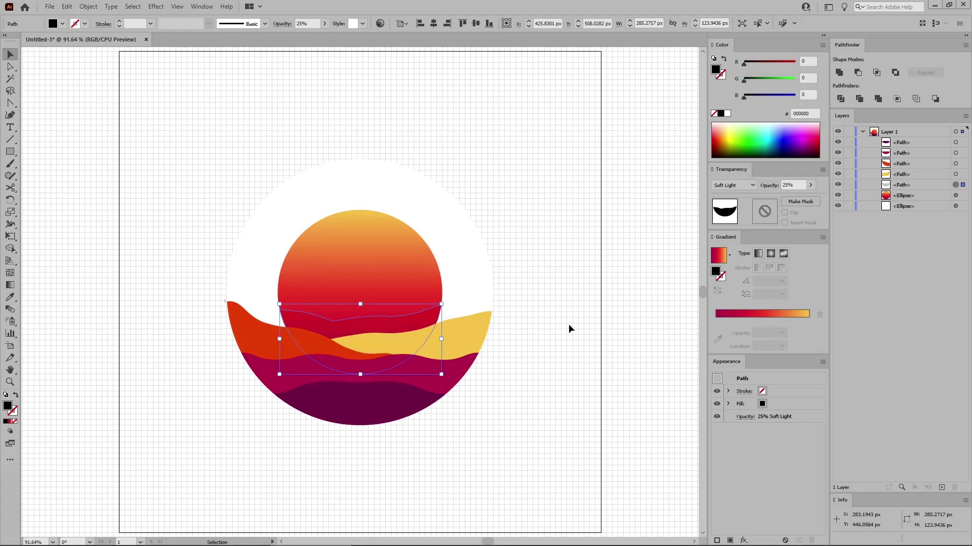
# - Unite in-place copies of the orange and magenta hills into one shape and fill it with black
pyautogui.click(268, 344)
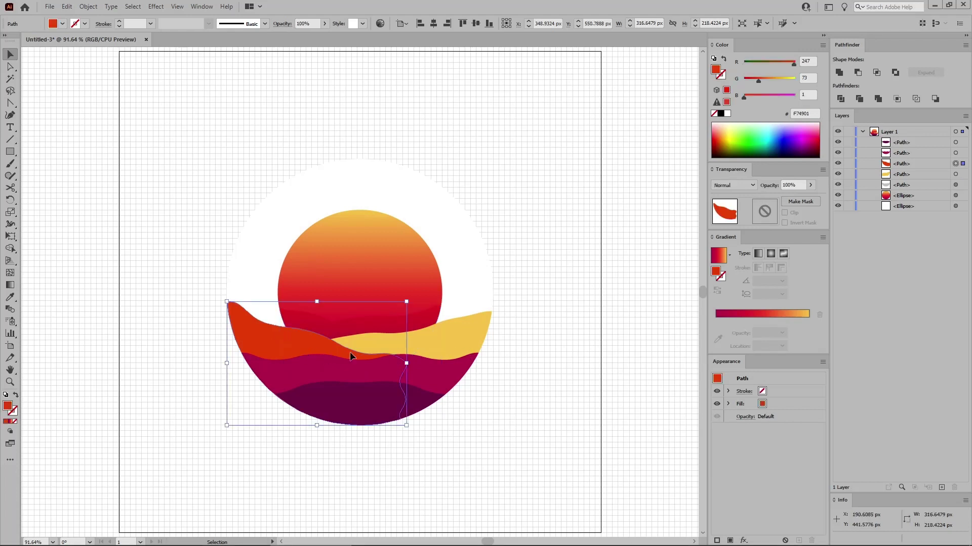
pyautogui.keyDown('shift'); pyautogui.click(420, 359); pyautogui.keyUp('shift')
pyautogui.press('a')
pyautogui.hotkey('ctrl', 'c')
pyautogui.hotkey('ctrl', 'f')
pyautogui.press('v')
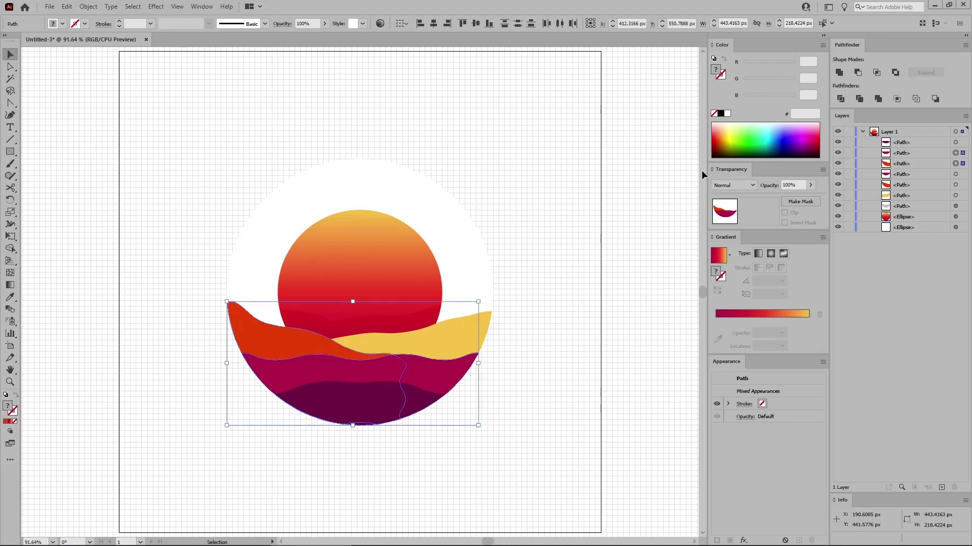
pyautogui.click(838, 73)
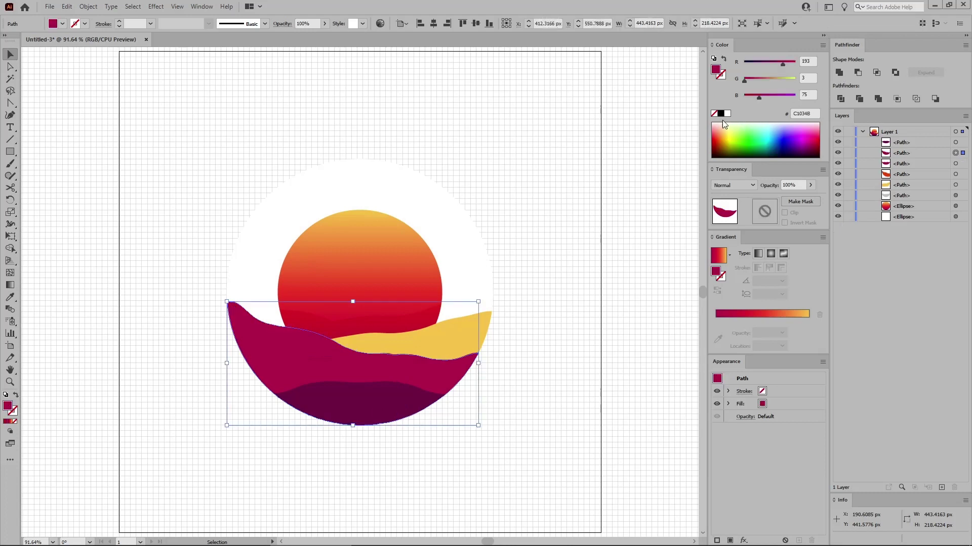
pyautogui.click(721, 114)
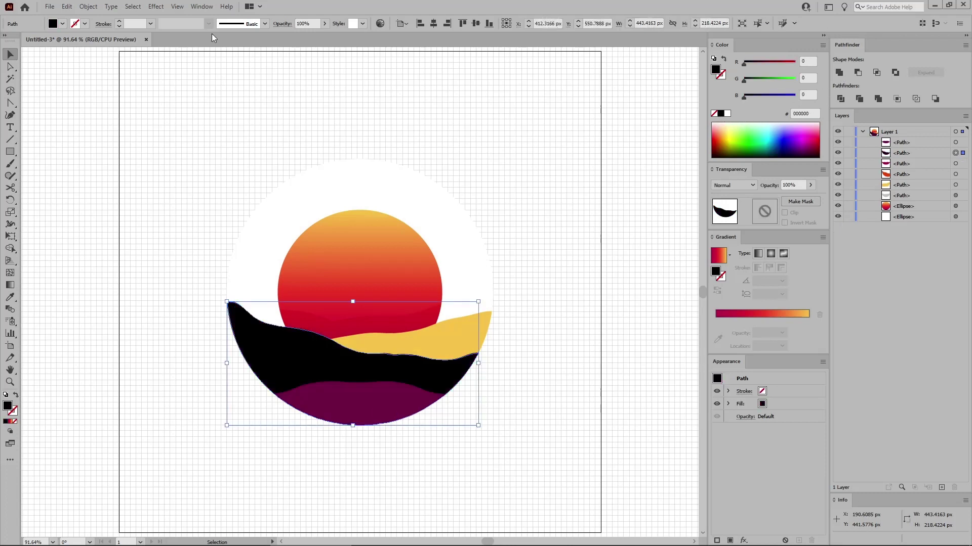
# - Apply an Offset Path effect of 20 px to the black orange-and-magenta hill shape and expand its appearance
pyautogui.click(156, 7)
pyautogui.moveTo(207, 97)
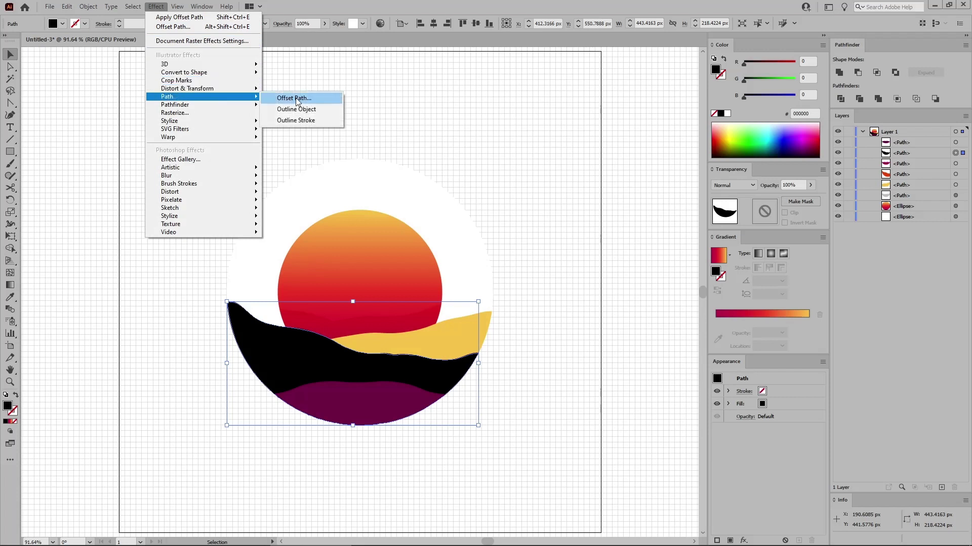
pyautogui.click(296, 100)
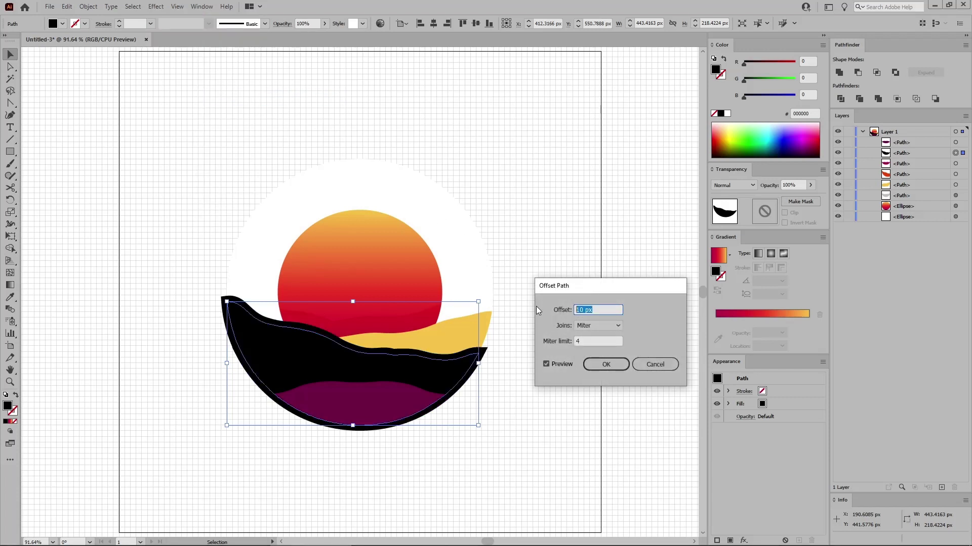
pyautogui.write('20')
pyautogui.click(607, 365)
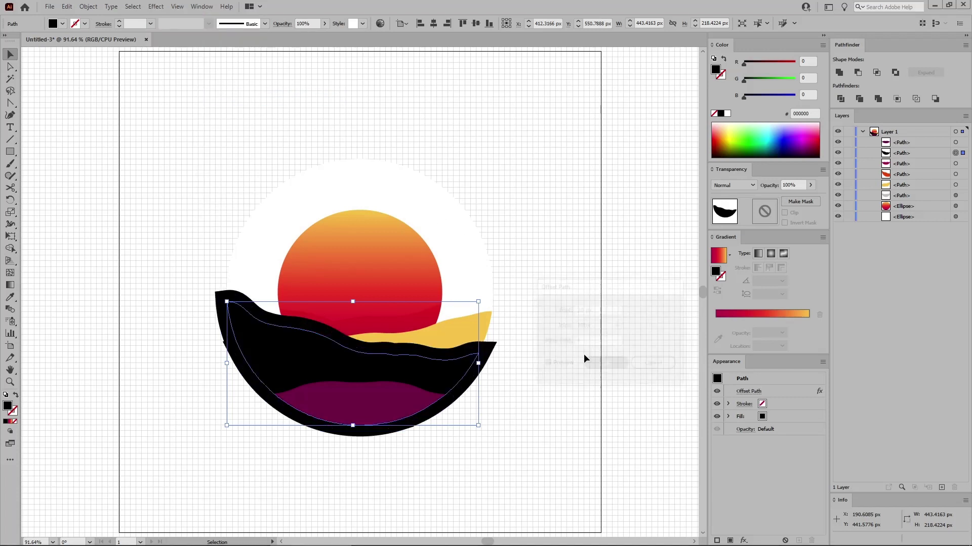
pyautogui.click(94, 7)
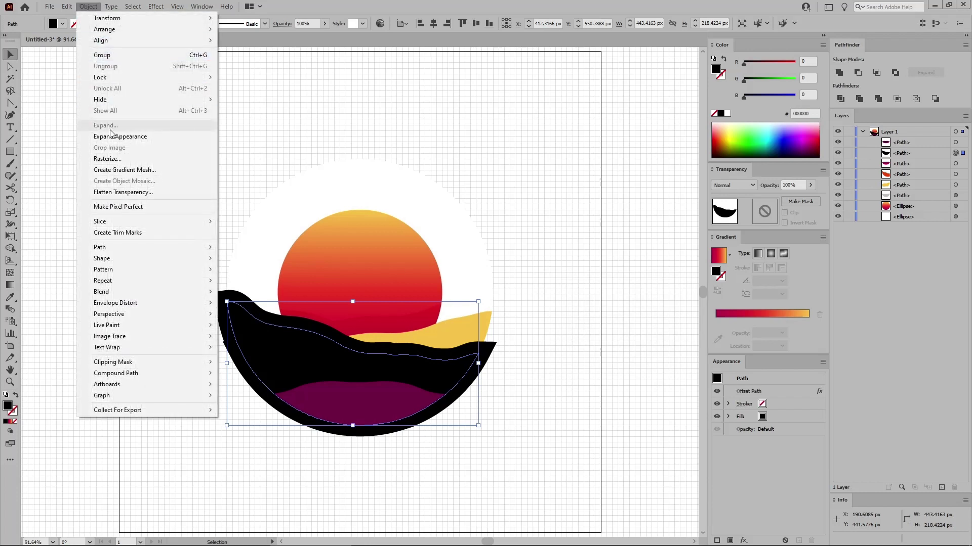
pyautogui.click(134, 130)
# - Intersect the expanded black shape with an in-place copy of the yellow hill to form the yellow hill's shadow
pyautogui.press('a')
pyautogui.click(458, 327)
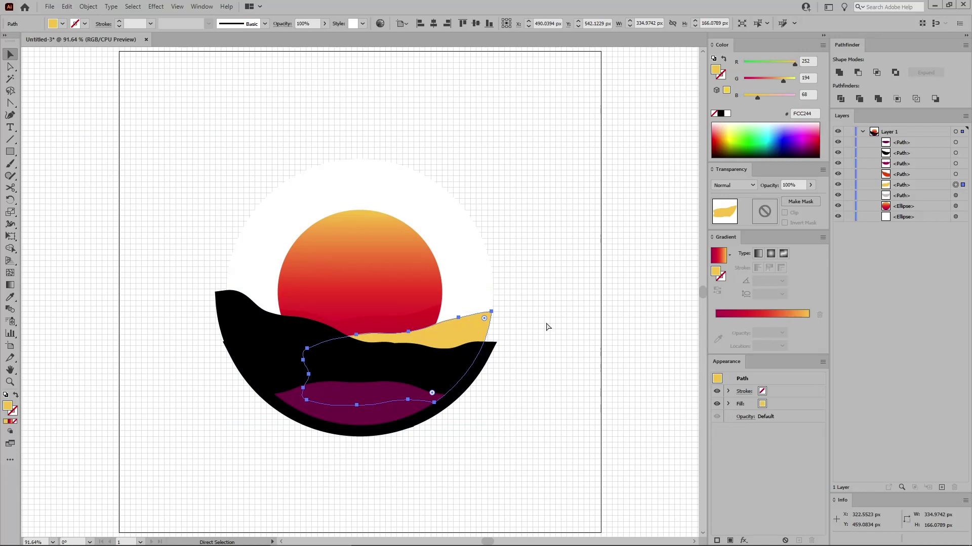
pyautogui.hotkey('ctrl', 'c')
pyautogui.hotkey('ctrl', 'f')
pyautogui.press('v')
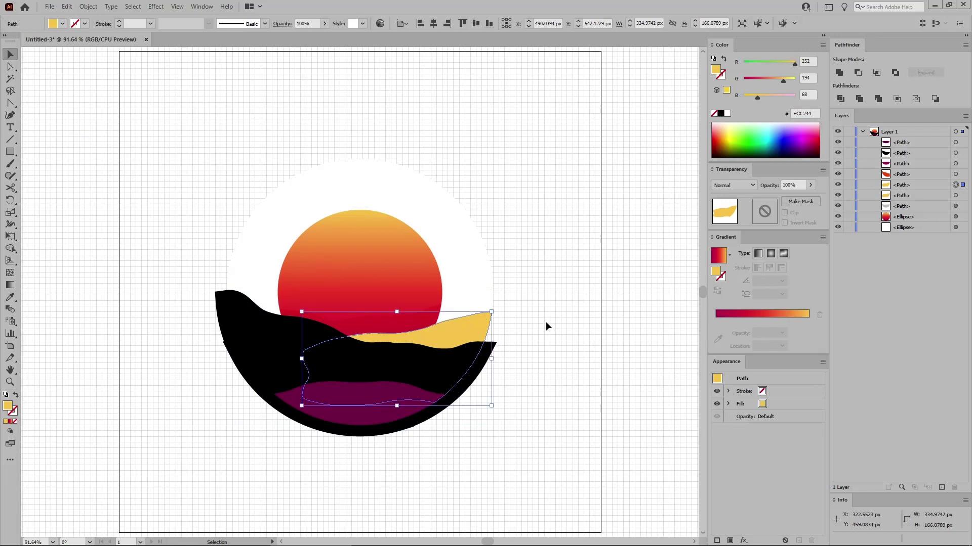
pyautogui.keyDown('shift'); pyautogui.click(278, 336); pyautogui.keyUp('shift')
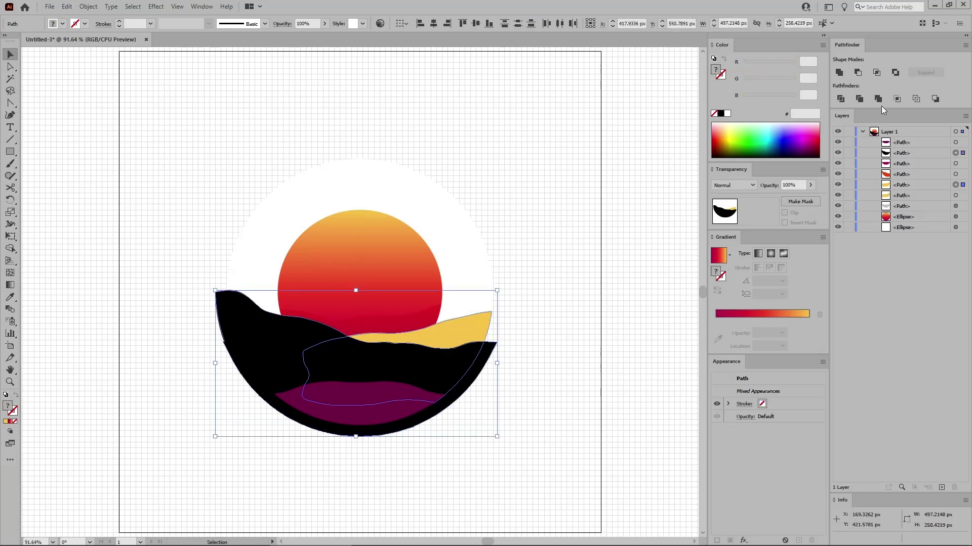
pyautogui.click(878, 74)
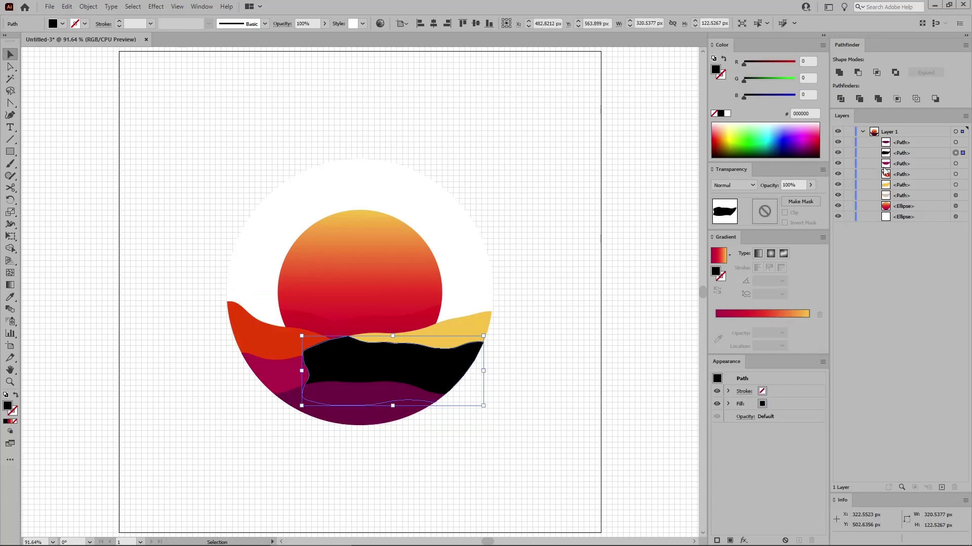
# - Move the yellow hill's black shadow beneath the orange hill in the stacking order and give it 50% opacity with Soft Light blending
pyautogui.moveTo(912, 155); pyautogui.dragTo(914, 181)
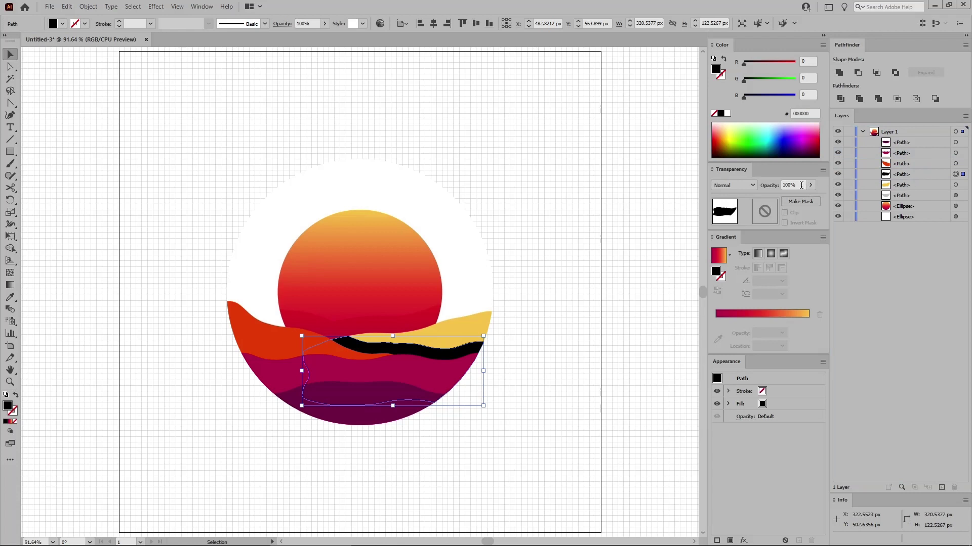
pyautogui.click(801, 185)
pyautogui.write('50')
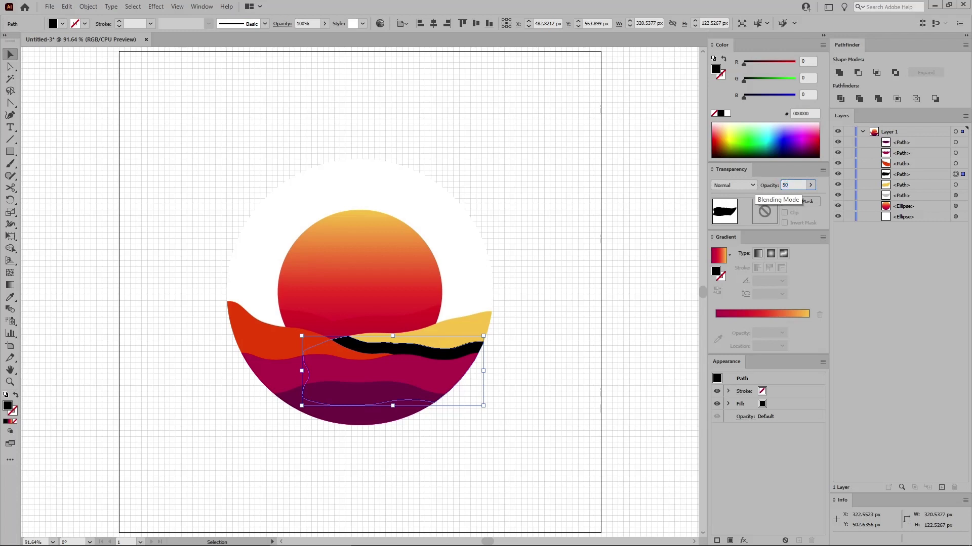
pyautogui.press('Return')
pyautogui.click(751, 186)
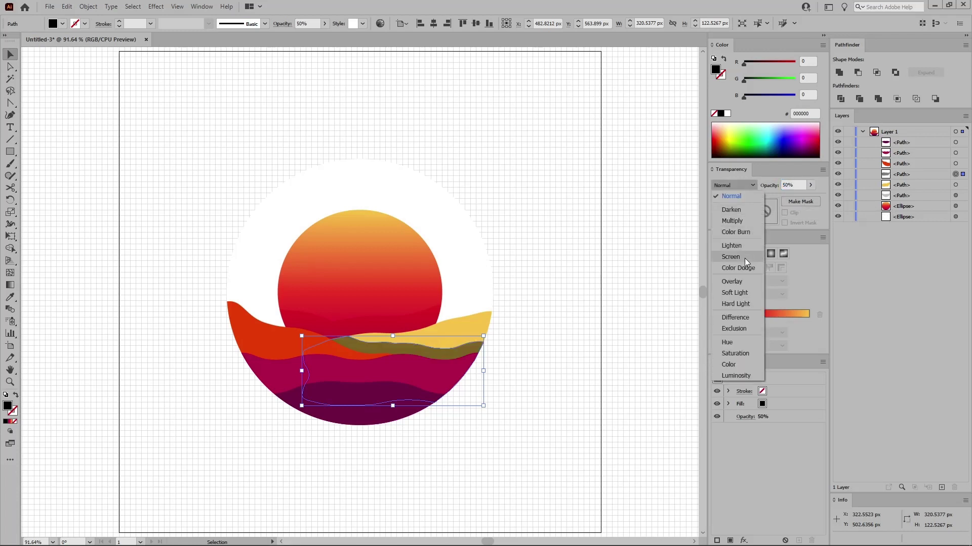
pyautogui.click(739, 292)
pyautogui.moveTo(774, 354); pyautogui.dragTo(780, 308)
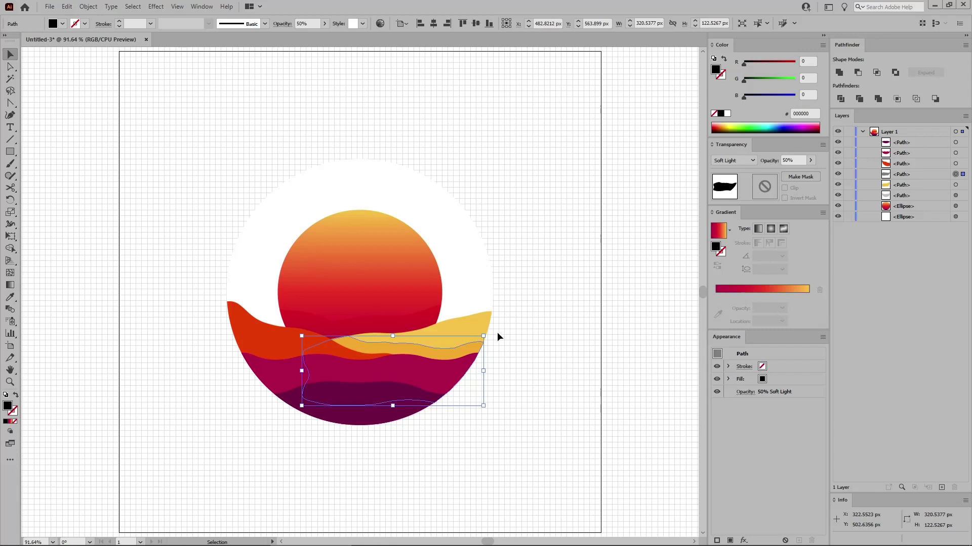
# - Create a 20 px offset path from the magenta hill and fill the offset shape with black
pyautogui.click(268, 378)
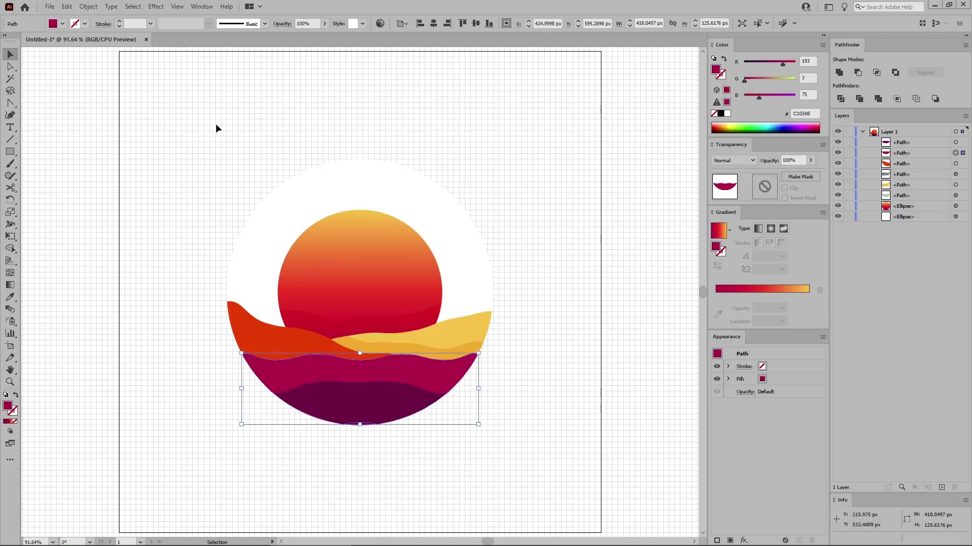
pyautogui.click(88, 6)
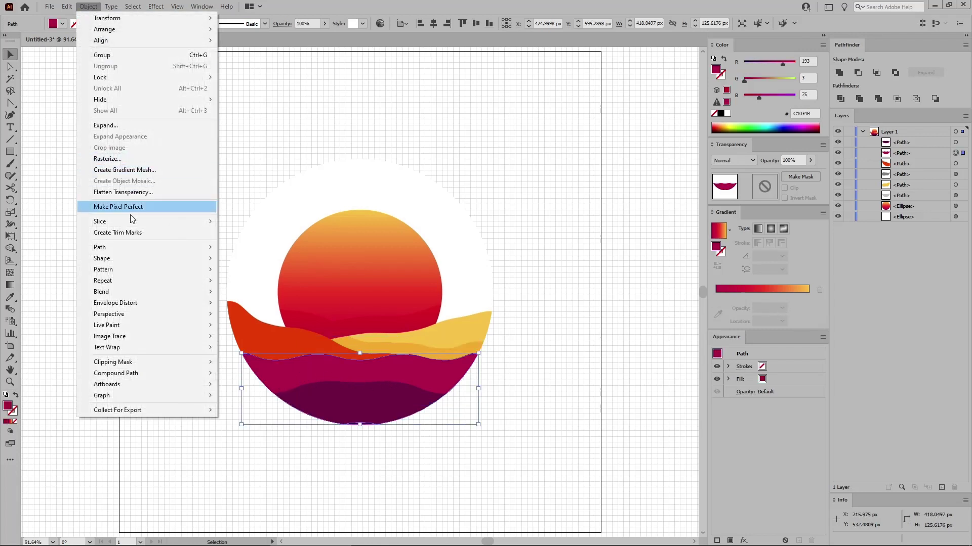
pyautogui.moveTo(122, 251)
pyautogui.click(284, 284)
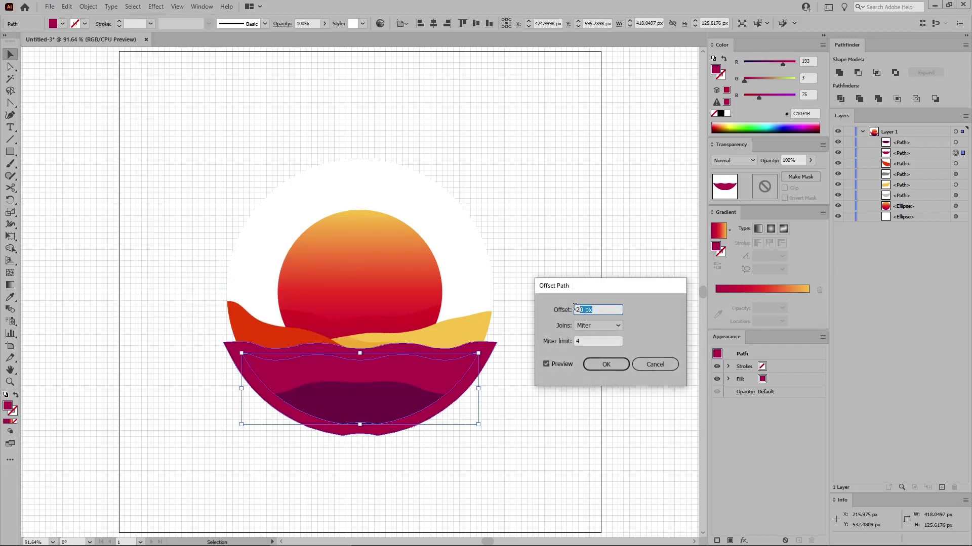
pyautogui.click(605, 363)
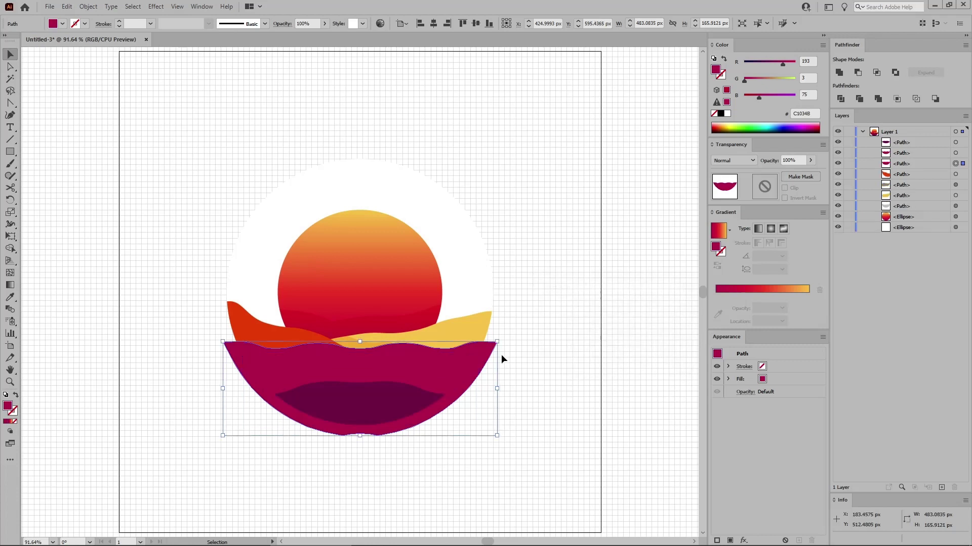
pyautogui.click(720, 114)
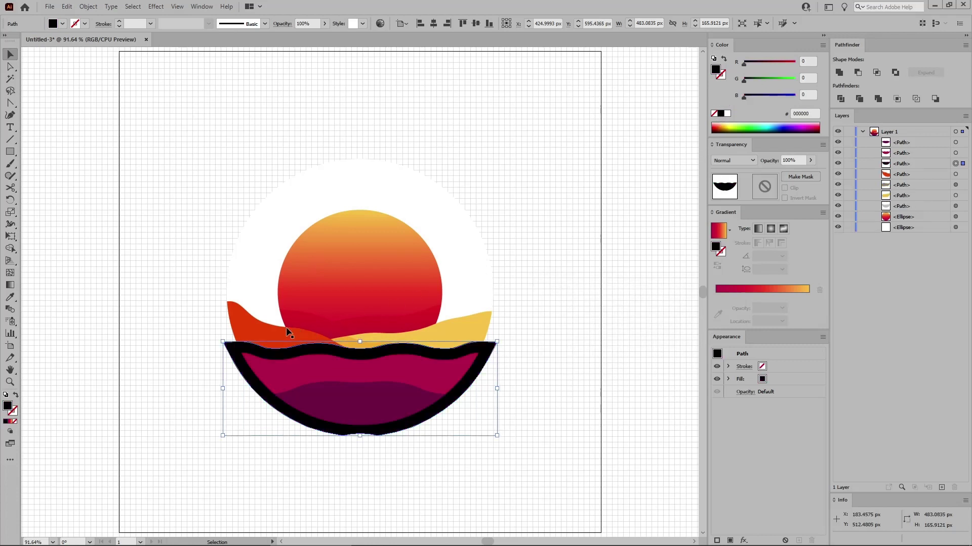
# - Intersect the black offset shape with an in-place copy of the orange hill to form the orange hill's shadow
pyautogui.click(248, 324)
pyautogui.press('a')
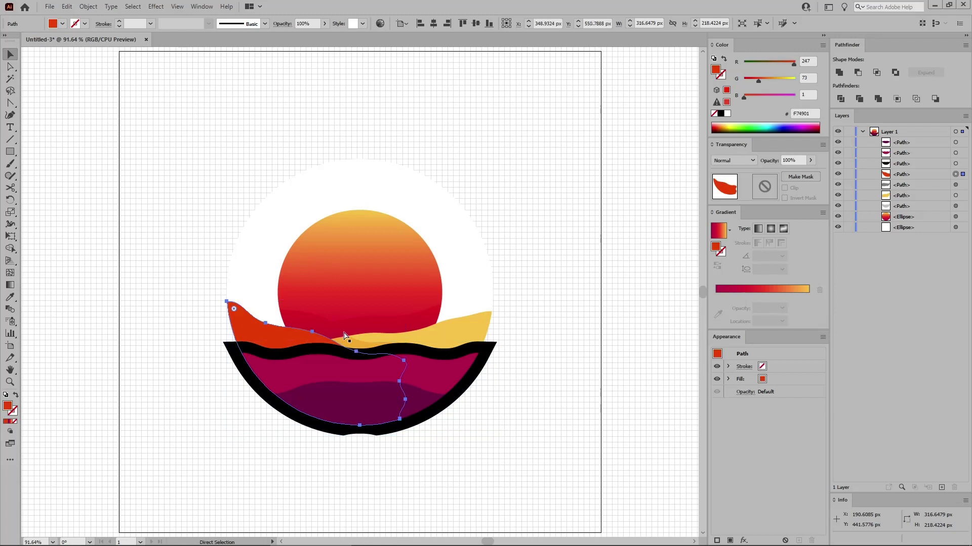
pyautogui.hotkey('ctrl', 'c')
pyautogui.hotkey('ctrl', 'f')
pyautogui.press('v')
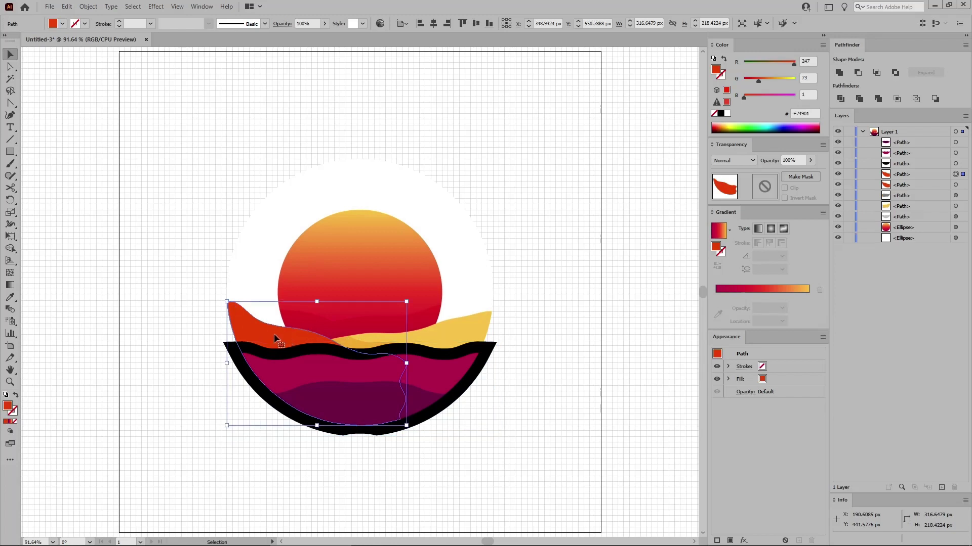
pyautogui.keyDown('shift'); pyautogui.click(476, 351); pyautogui.keyUp('shift')
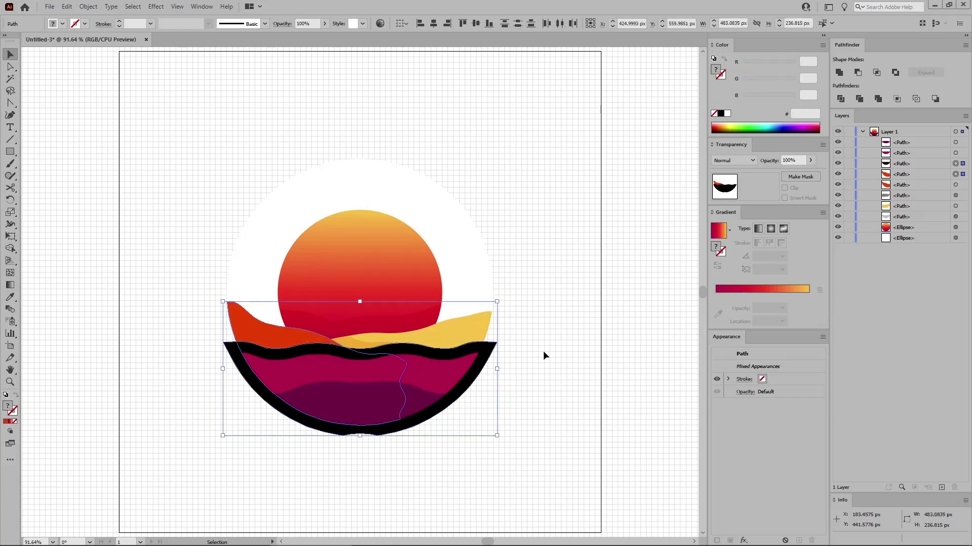
pyautogui.click(877, 72)
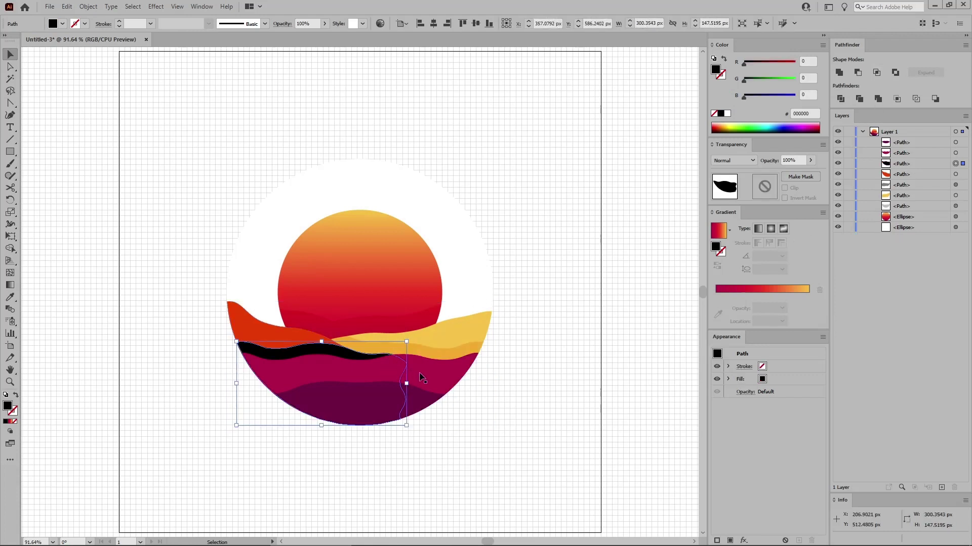
# - Set the orange hill shadow's opacity to 60% and its blending mode to Soft Light
pyautogui.click(797, 157)
pyautogui.write('60')
pyautogui.press('Return')
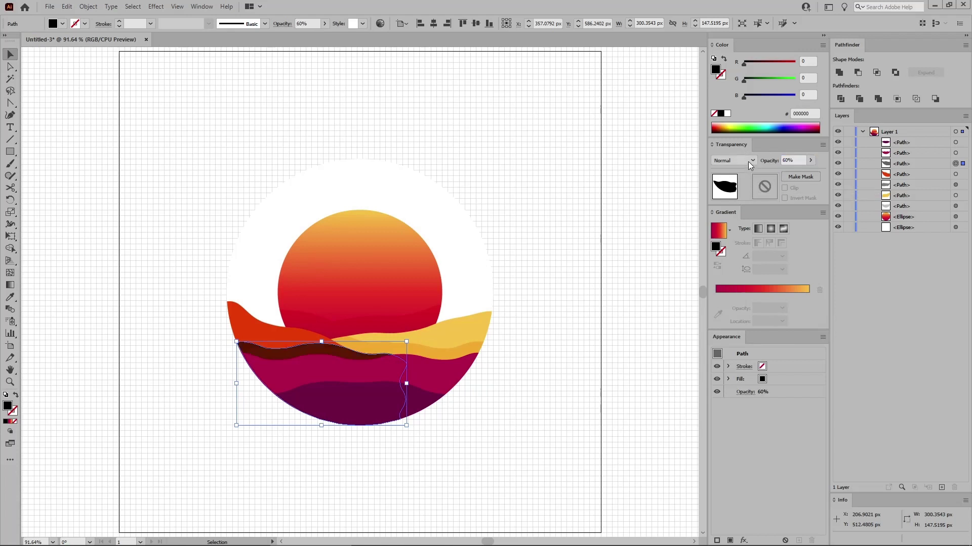
pyautogui.click(747, 161)
pyautogui.click(734, 268)
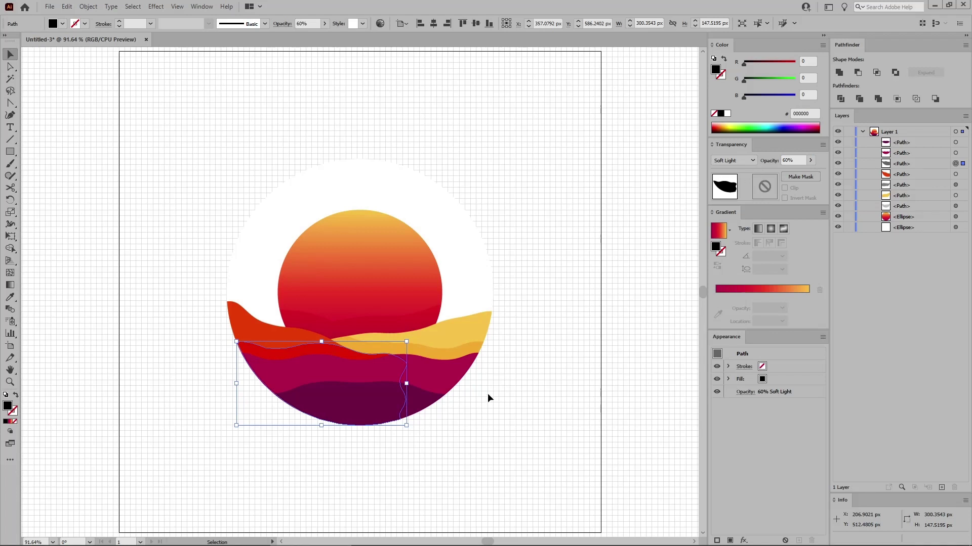
# - Create a 20 px offset path from the dark purple hill and fill the offset shape with black
pyautogui.click(385, 402)
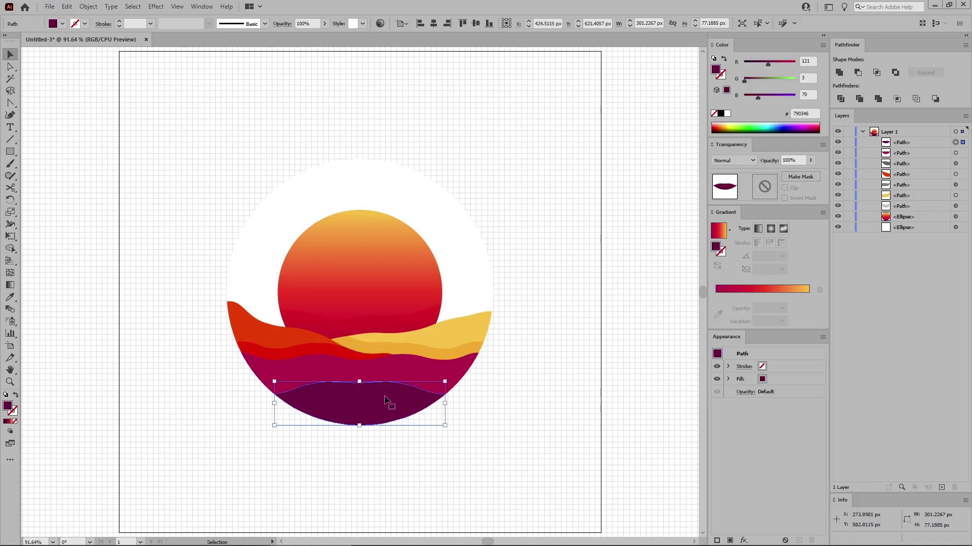
pyautogui.click(90, 7)
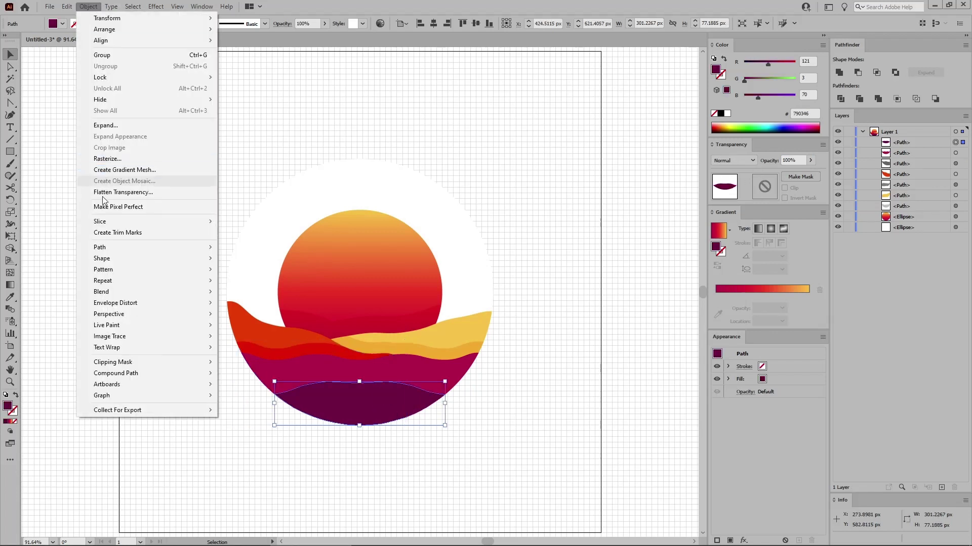
pyautogui.moveTo(103, 247)
pyautogui.click(283, 282)
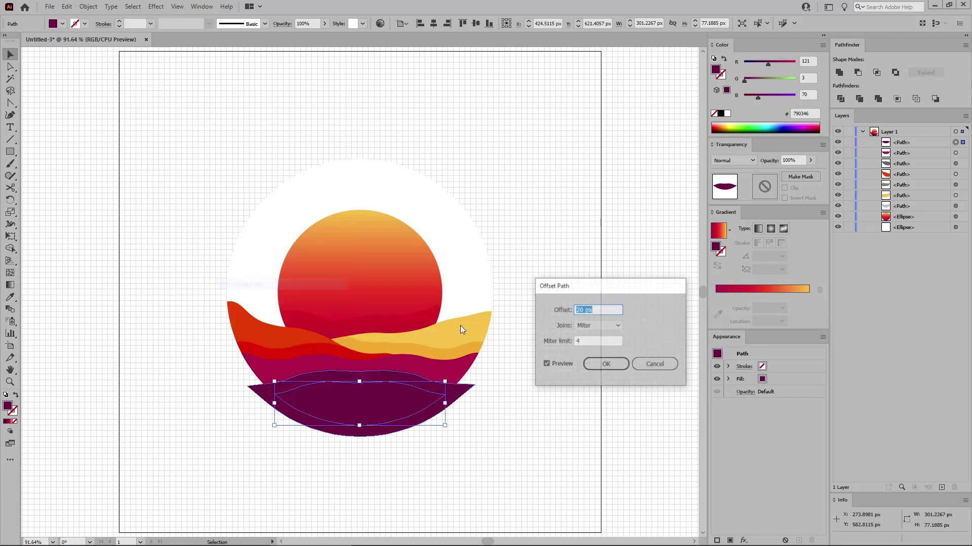
pyautogui.click(603, 363)
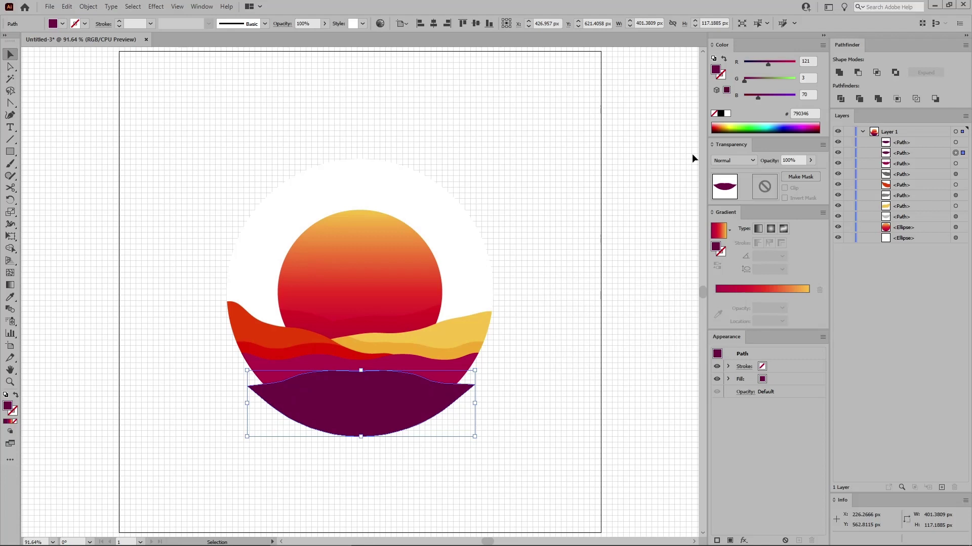
pyautogui.click(720, 113)
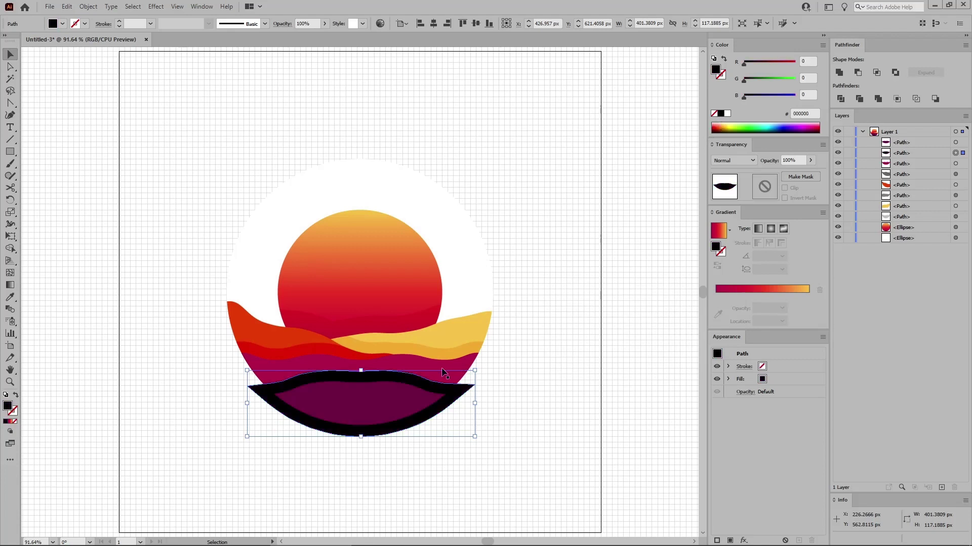
# - Intersect the black offset shape with an in-place copy of the magenta hill to form the magenta hill's shadow
pyautogui.click(421, 366)
pyautogui.press('a')
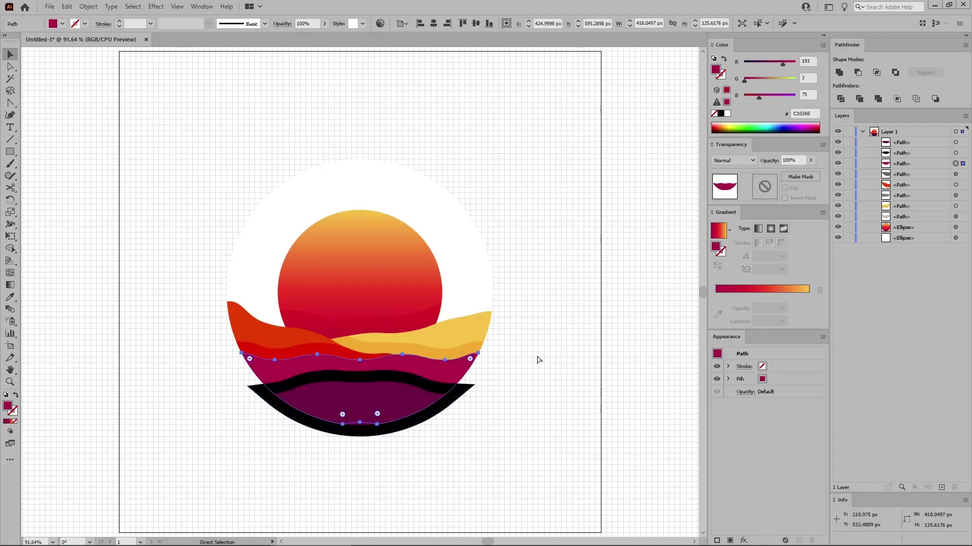
pyautogui.press('v')
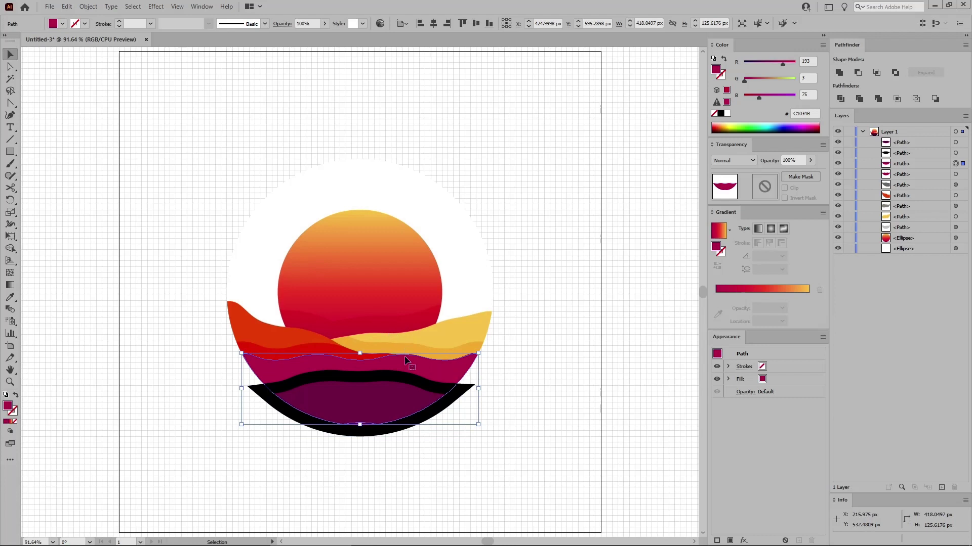
pyautogui.keyDown('shift'); pyautogui.click(459, 395); pyautogui.keyUp('shift')
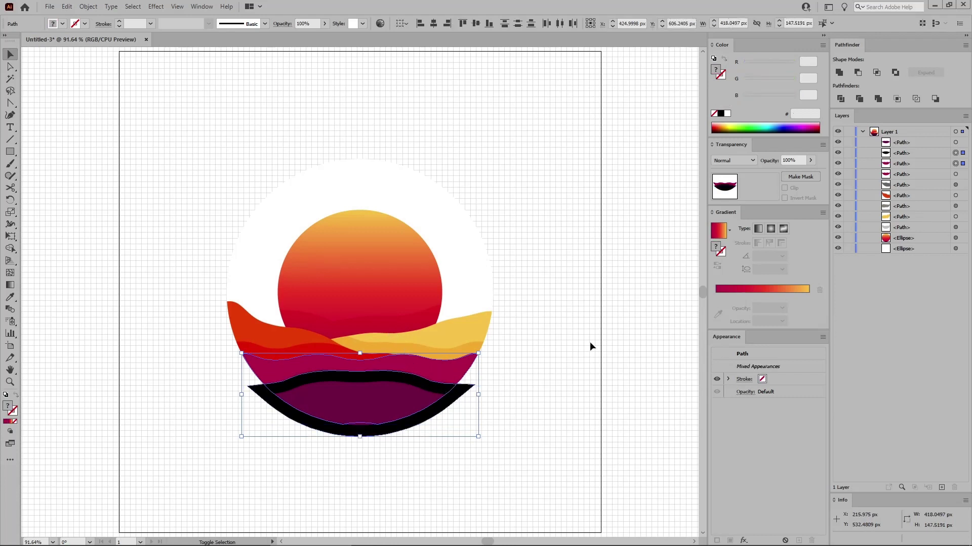
pyautogui.click(877, 72)
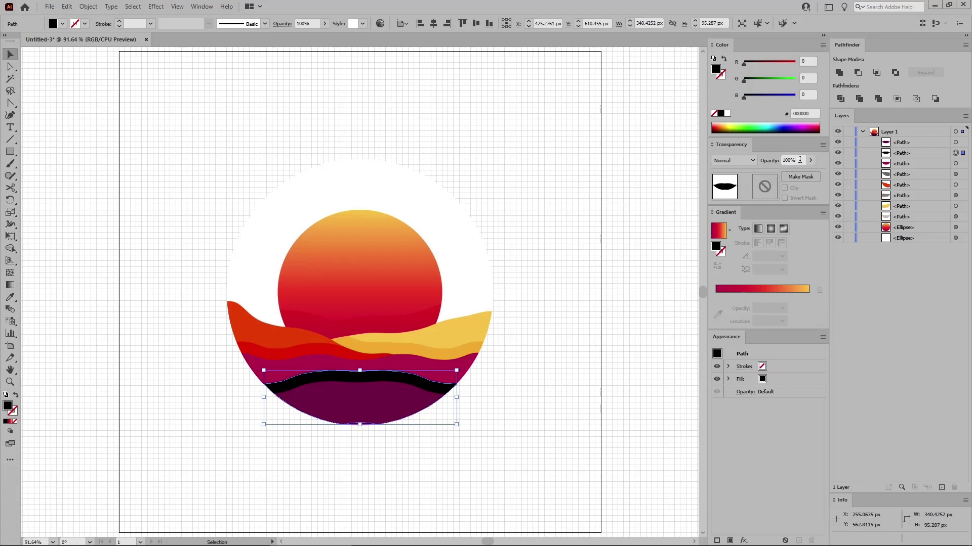
# - Set the magenta hill shadow's opacity to 25% and its blending mode to Soft Light
pyautogui.moveTo(799, 160); pyautogui.dragTo(779, 160)
pyautogui.write('25')
pyautogui.click(755, 162)
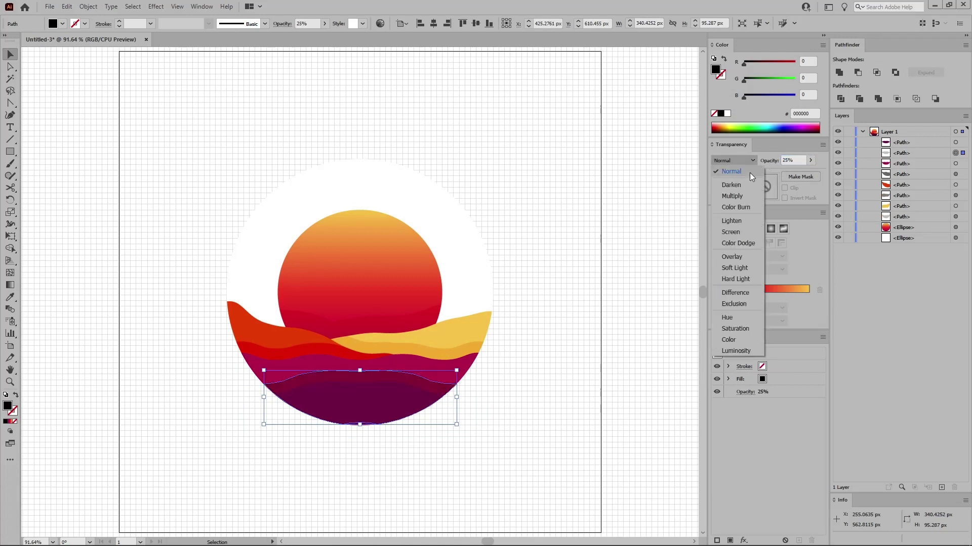
pyautogui.click(738, 269)
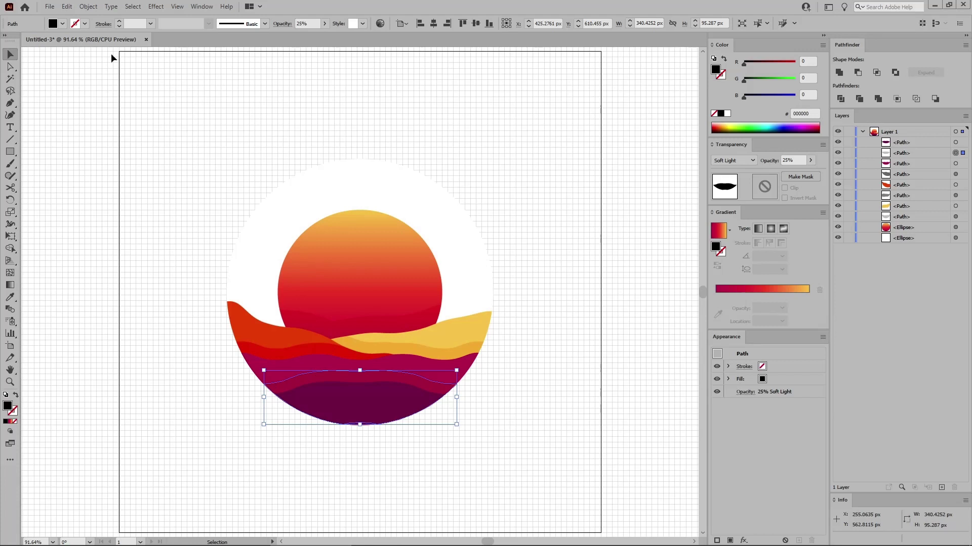
# - Set the document grid preferences to a gridline every 5 px
pyautogui.click(66, 8)
pyautogui.moveTo(106, 339)
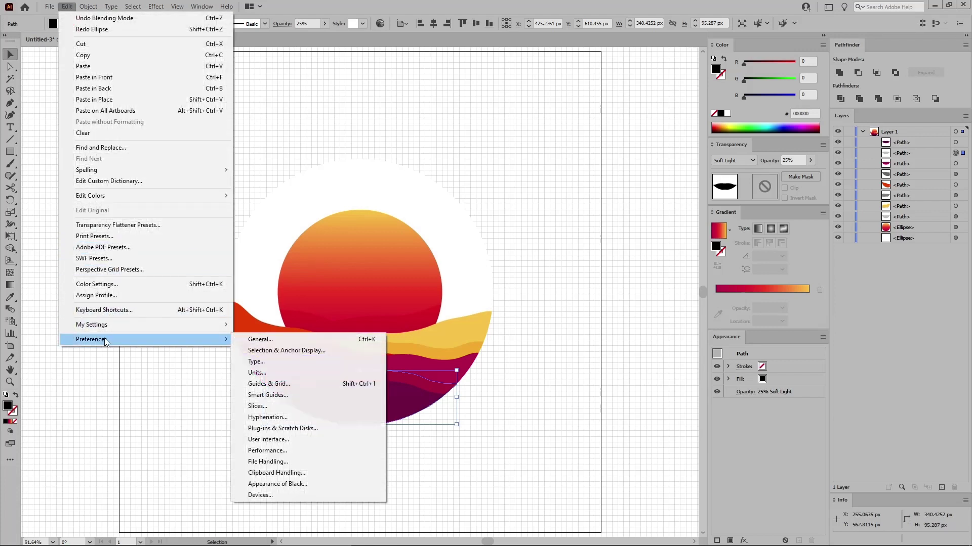
pyautogui.click(285, 384)
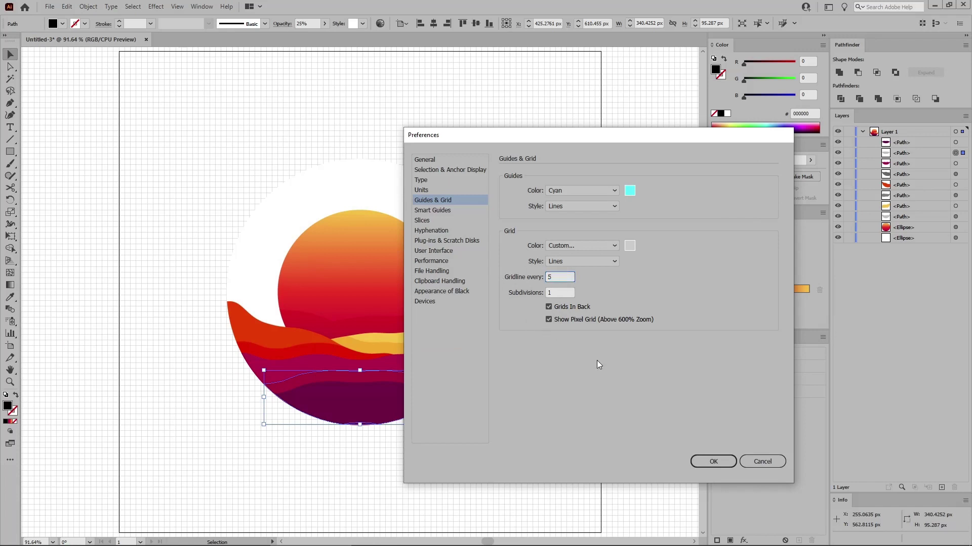
pyautogui.click(709, 461)
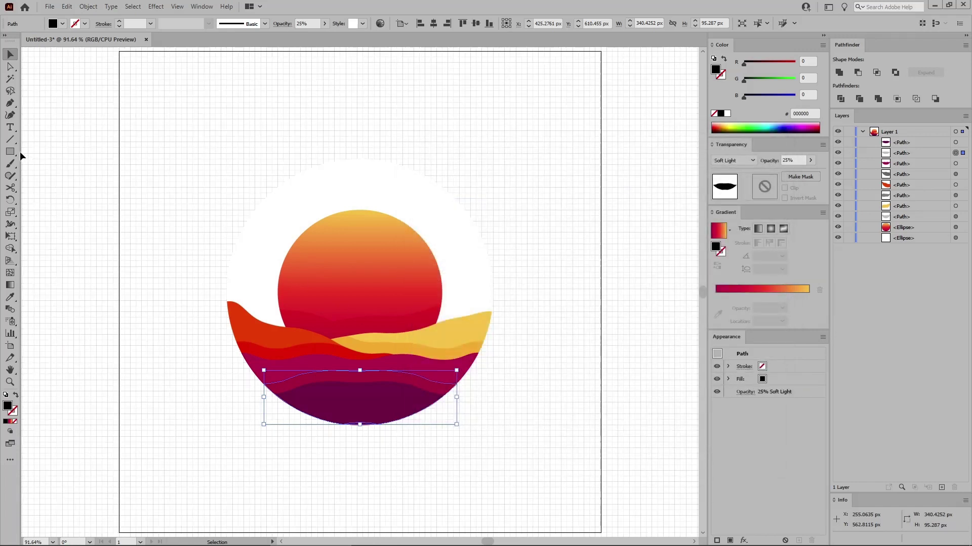
# - Create a 70 x 70 px circle at the upper-left edge of the large white circle
pyautogui.moveTo(10, 151); pyautogui.dragTo(56, 175)
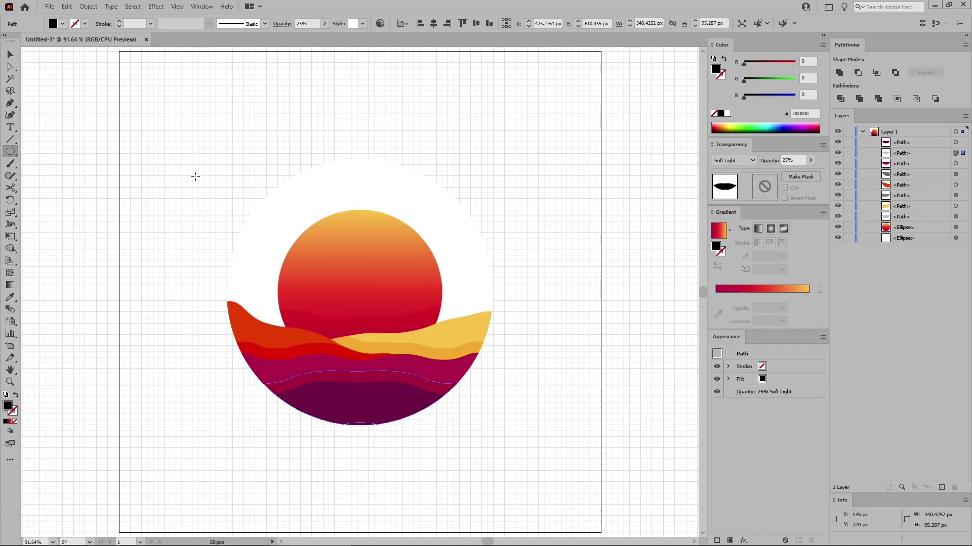
pyautogui.click(205, 195)
pyautogui.click(175, 194)
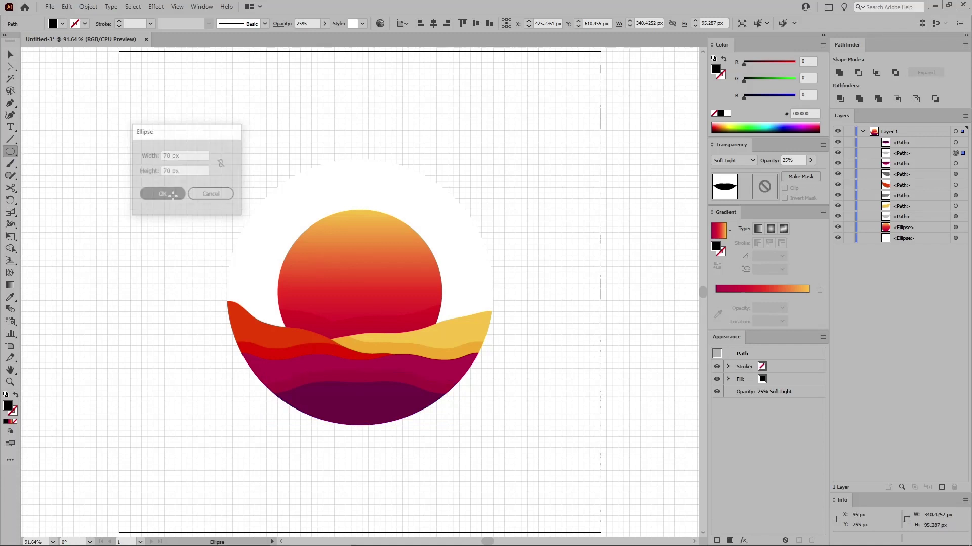
# - Fill the small 70 px circle with the magenta colour RGB 193, 3, 75
pyautogui.click(808, 61)
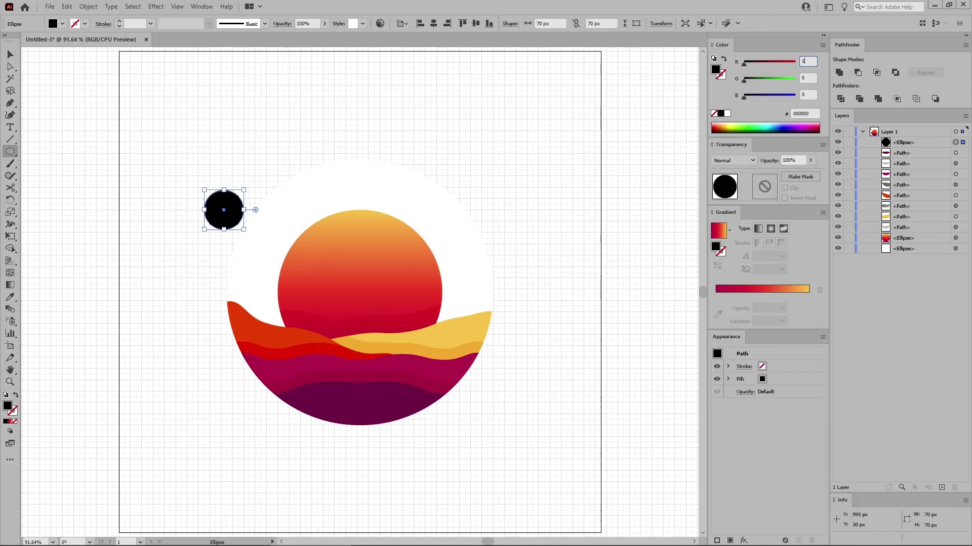
pyautogui.write('193')
pyautogui.press('Tab')
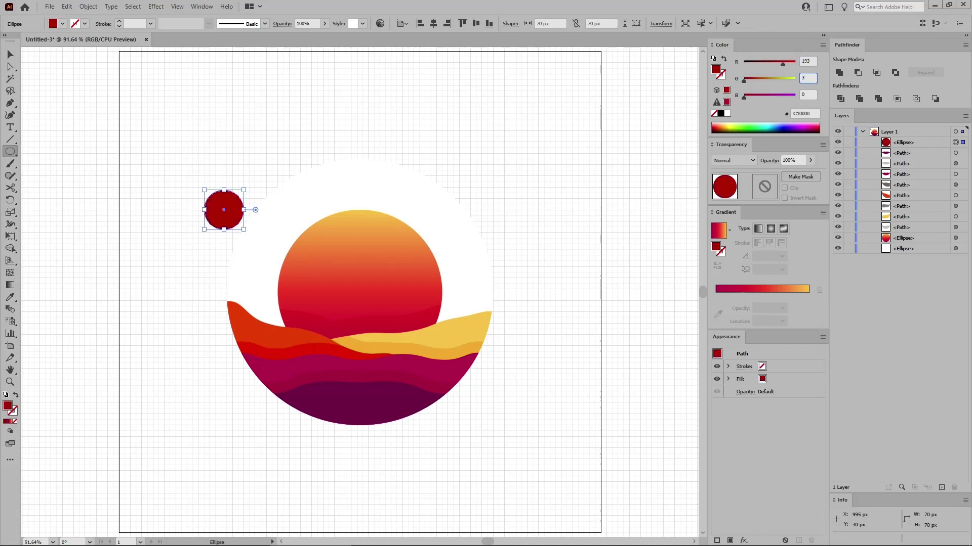
pyautogui.write('3')
pyautogui.press('Tab')
pyautogui.write('7')
pyautogui.press('Return')
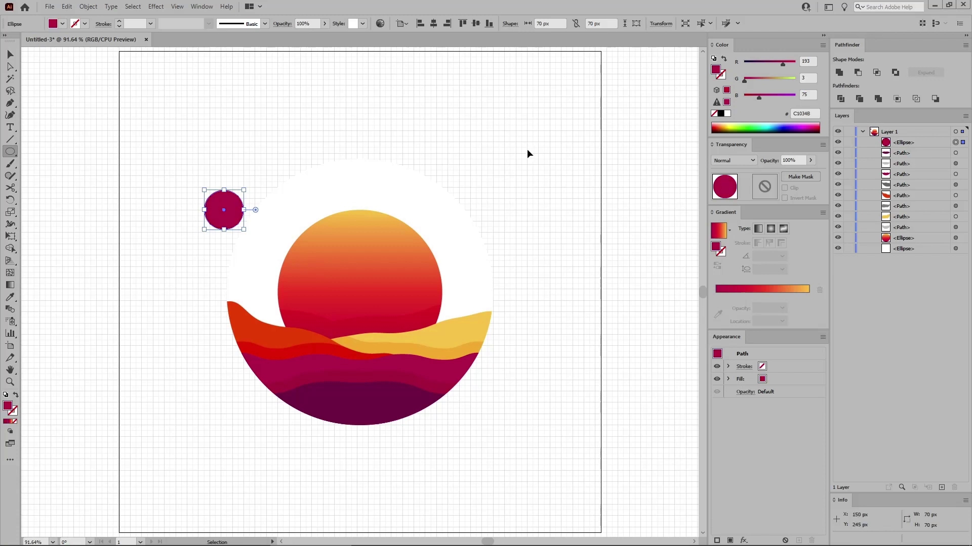
# - Start converting the small magenta circle's top anchor point with the Anchor Point tool
pyautogui.hotkey('ctrl', '=')
pyautogui.hotkey('ctrl', '=')
pyautogui.hotkey('ctrl', '=')
pyautogui.hotkey('ctrl', '=')
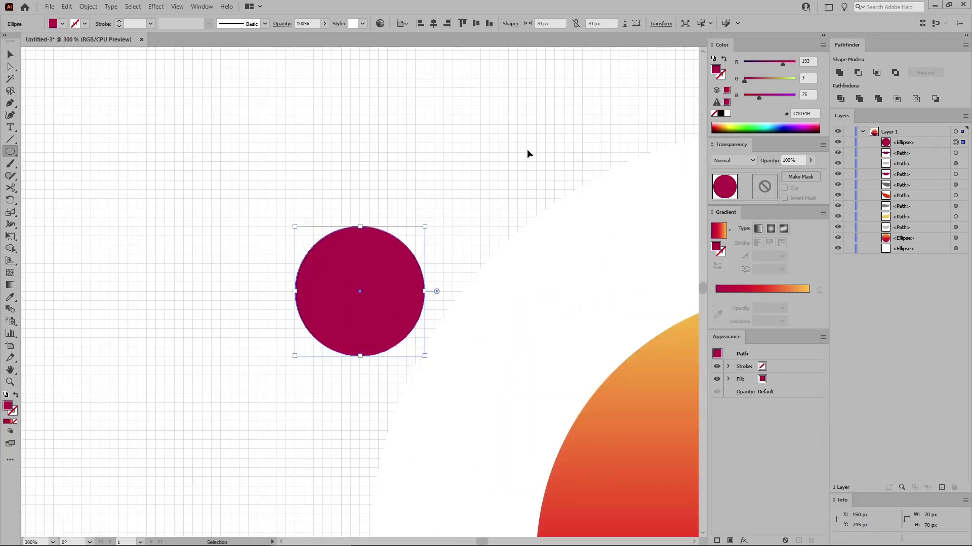
pyautogui.hotkey('ctrl', '-')
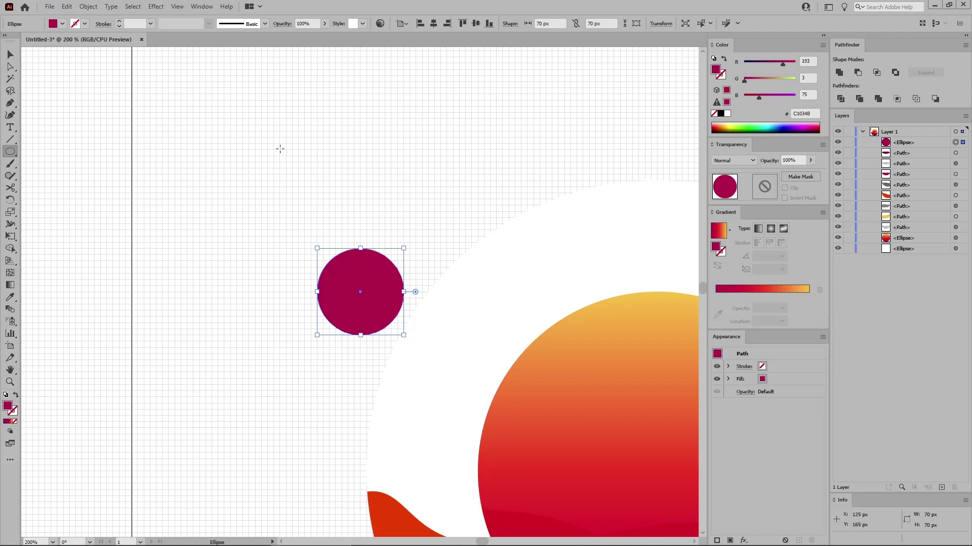
pyautogui.moveTo(10, 104); pyautogui.dragTo(48, 136)
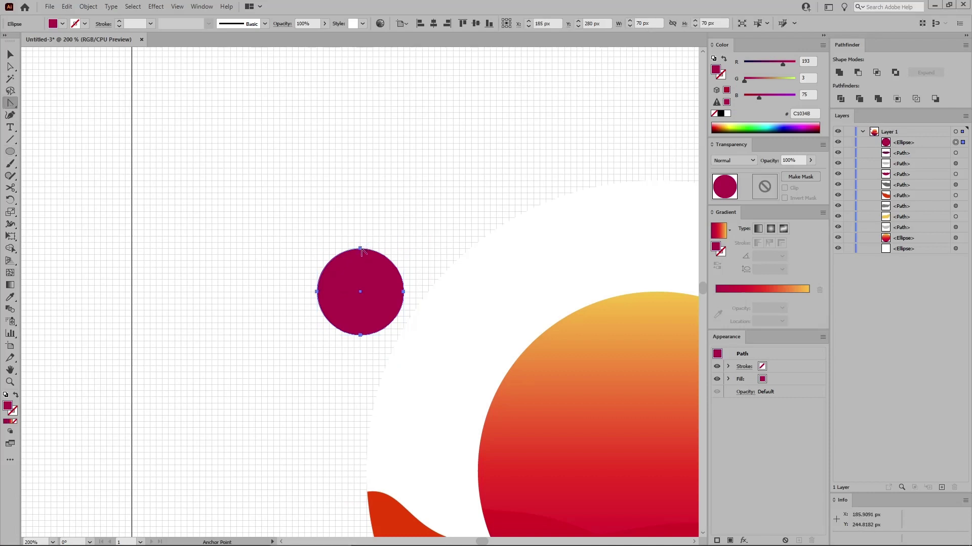
# - Convert the circle's top anchor point to a corner and move it straight up to Y 125 px, forming a teardrop
pyautogui.click(360, 249)
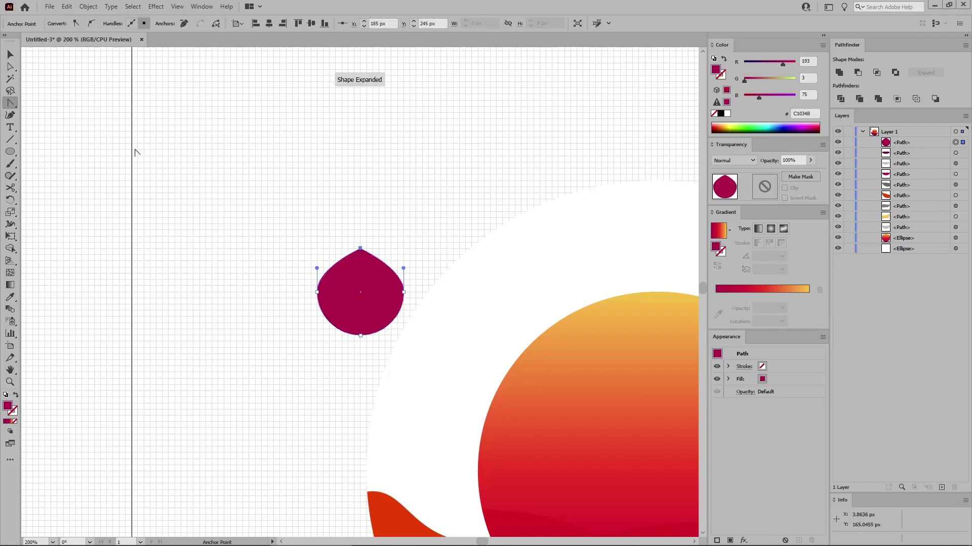
pyautogui.click(11, 69)
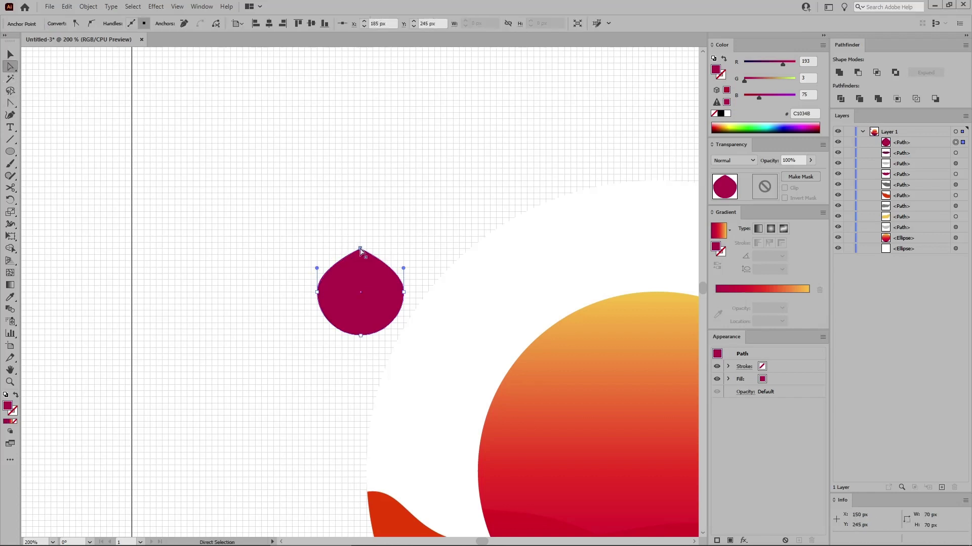
pyautogui.moveTo(360, 249); pyautogui.dragTo(363, 101)
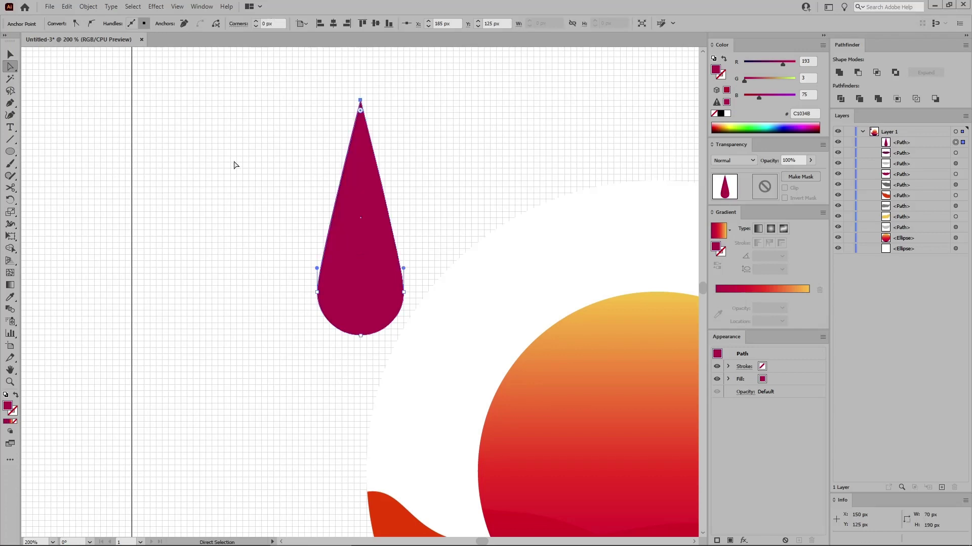
# - Draw a 20 by 20 px square beside the teardrop and fill it with black
pyautogui.click(13, 154)
pyautogui.moveTo(13, 155); pyautogui.dragTo(50, 150)
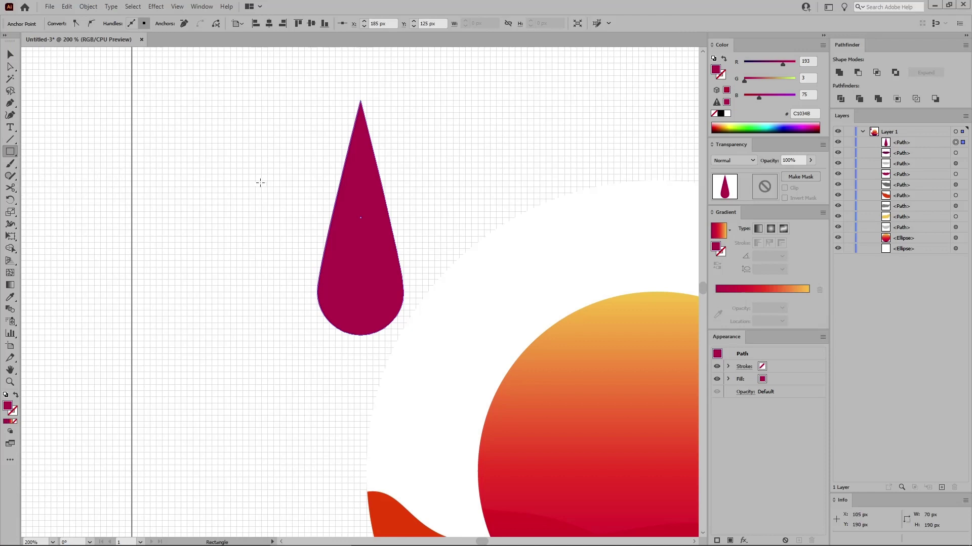
pyautogui.moveTo(249, 169); pyautogui.dragTo(267, 192)
pyautogui.click(720, 114)
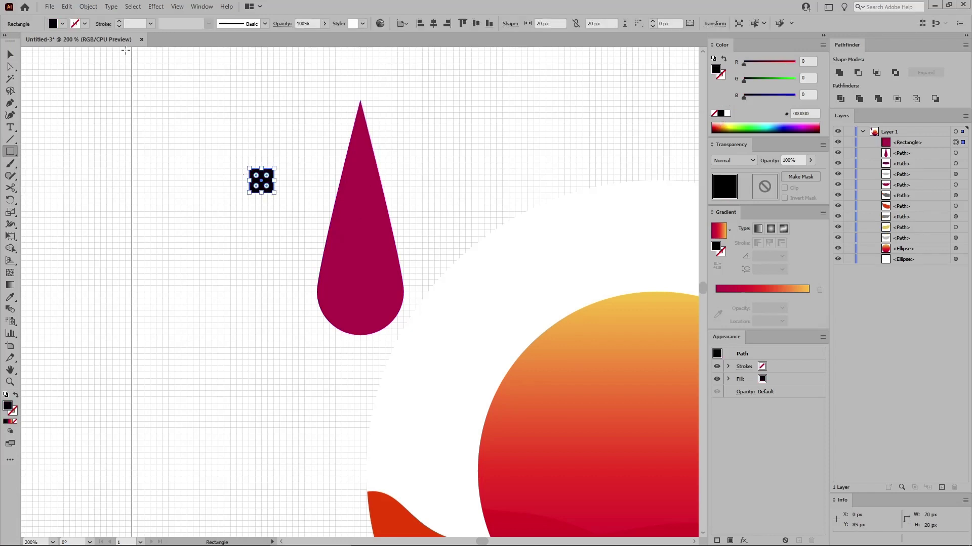
# - Move the black square onto the teardrop's lower right edge and delete its lower-left anchor point to make a triangle
pyautogui.press('v')
pyautogui.click(195, 100)
pyautogui.moveTo(262, 177); pyautogui.dragTo(395, 277)
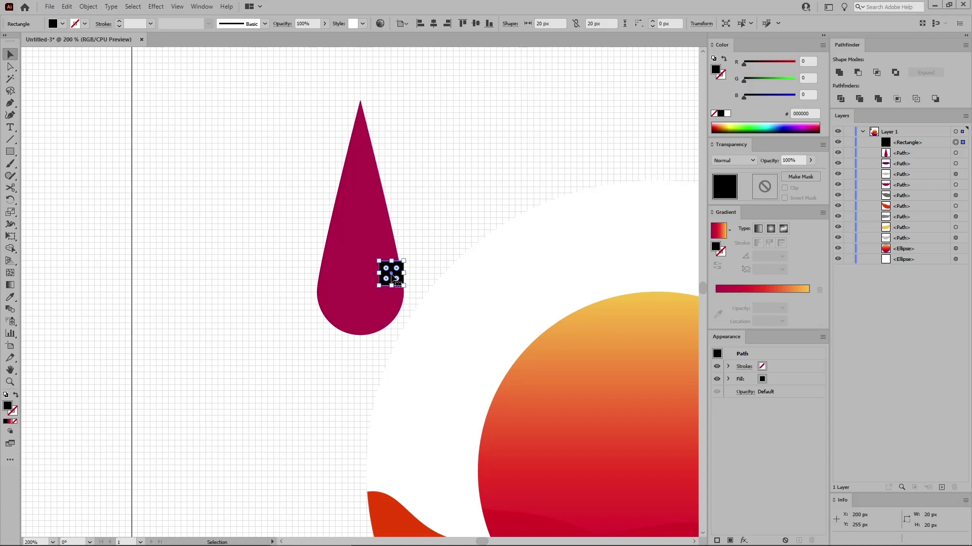
pyautogui.press('-')
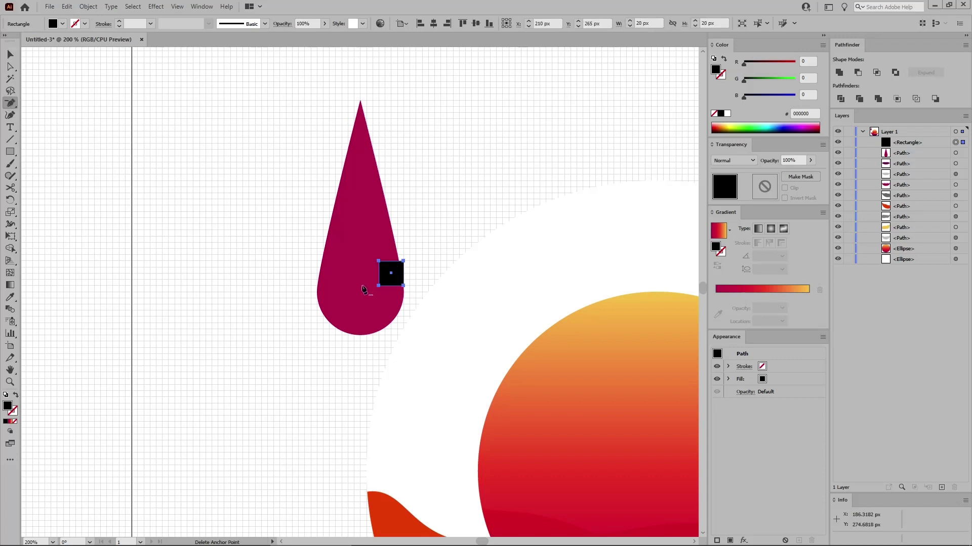
pyautogui.click(379, 287)
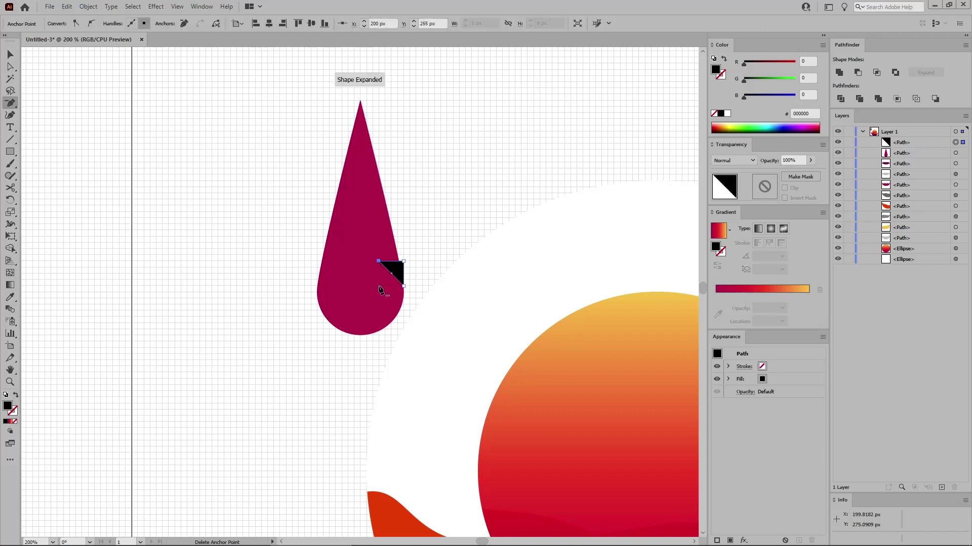
# - Place triangle copies along both edges of the teardrop and cut all three out of it with Minus Front
pyautogui.click(10, 55)
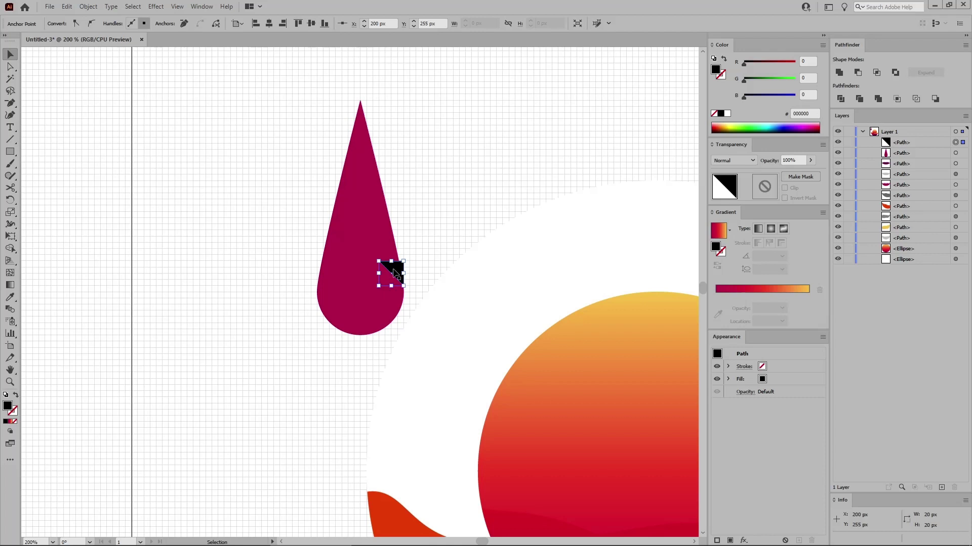
pyautogui.moveTo(394, 270); pyautogui.dragTo(400, 299)
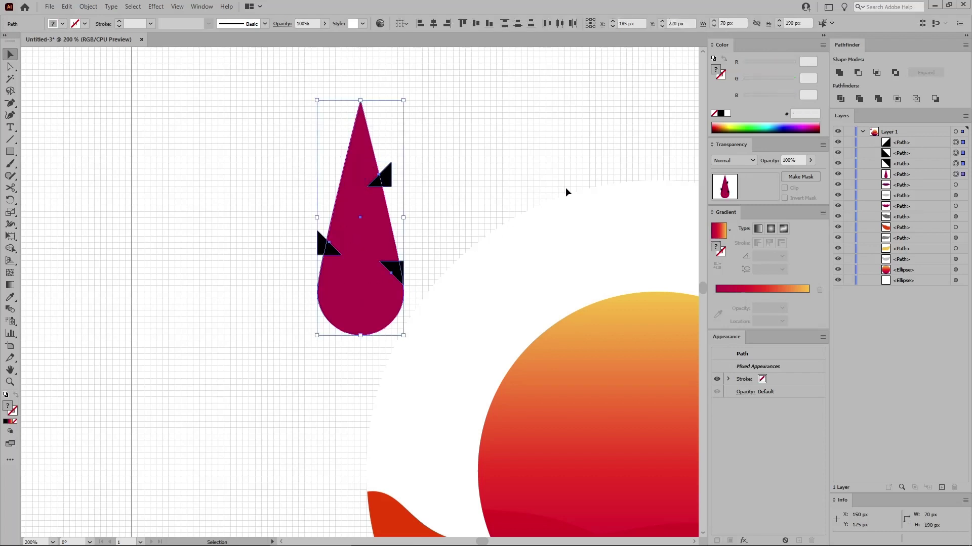
pyautogui.click(858, 72)
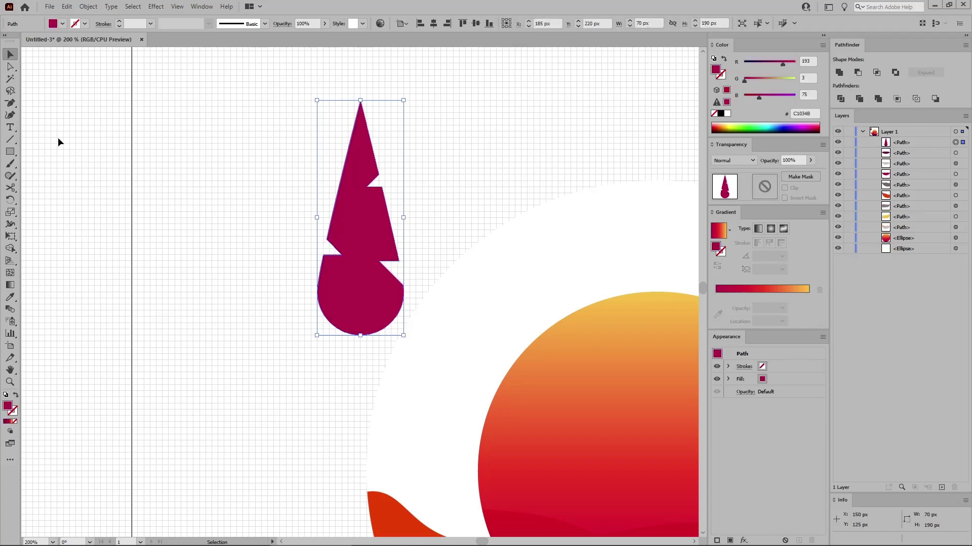
# - Create a 10 by 150 px rectangle beside the notched tree crown for the trunk
pyautogui.click(10, 151)
pyautogui.click(239, 195)
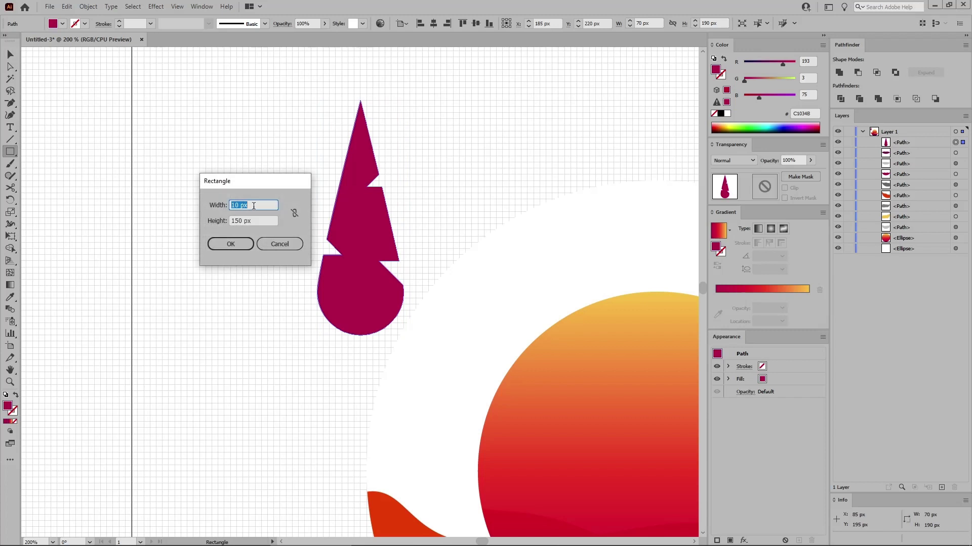
pyautogui.moveTo(257, 220); pyautogui.dragTo(235, 216)
pyautogui.click(236, 241)
# - Set the trunk rectangle's fill colour to red 121 and blue 70
pyautogui.click(808, 61)
pyautogui.write('1')
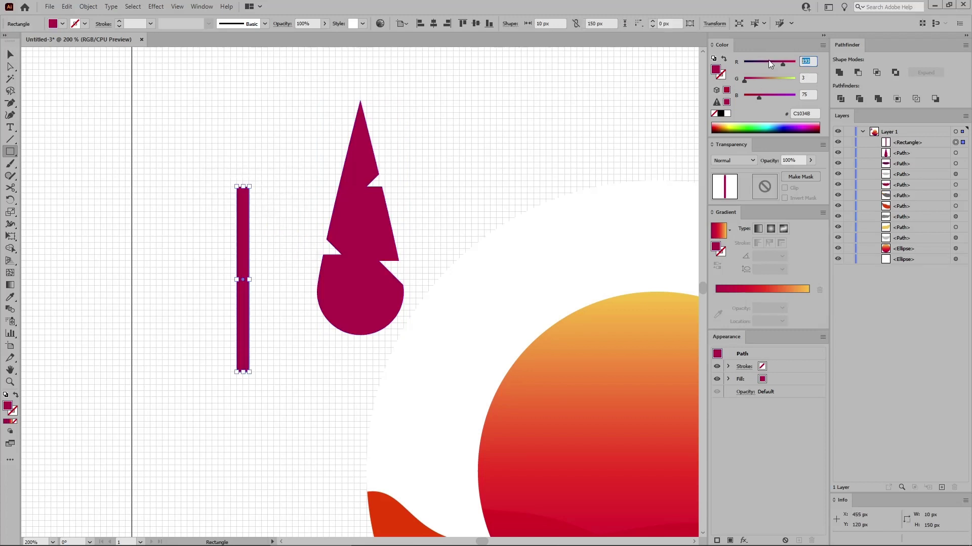
pyautogui.write('21')
pyautogui.press('Tab')
pyautogui.press('Tab')
pyautogui.write('70')
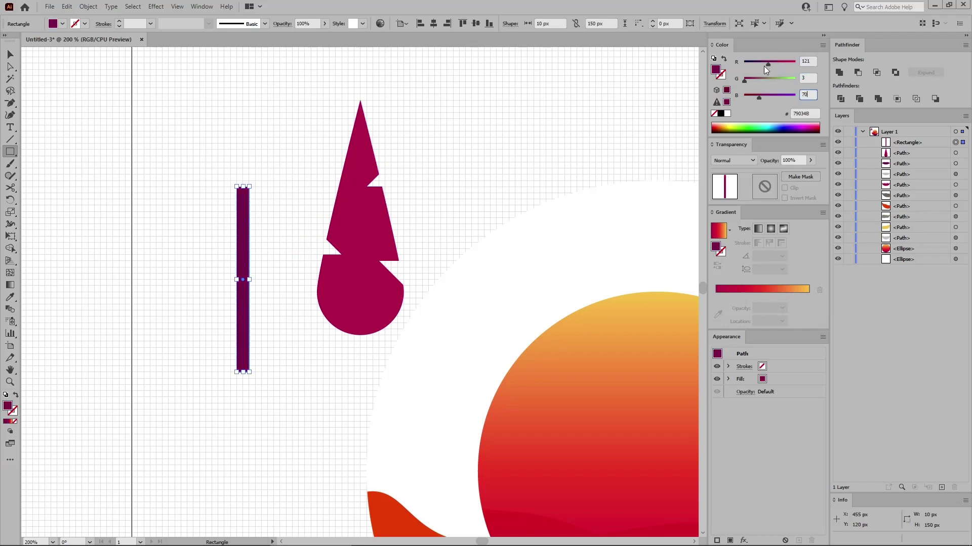
pyautogui.press('Return')
# - Centre the trunk on the tree crown and average its two top anchor points on both axes to taper it
pyautogui.click(12, 58)
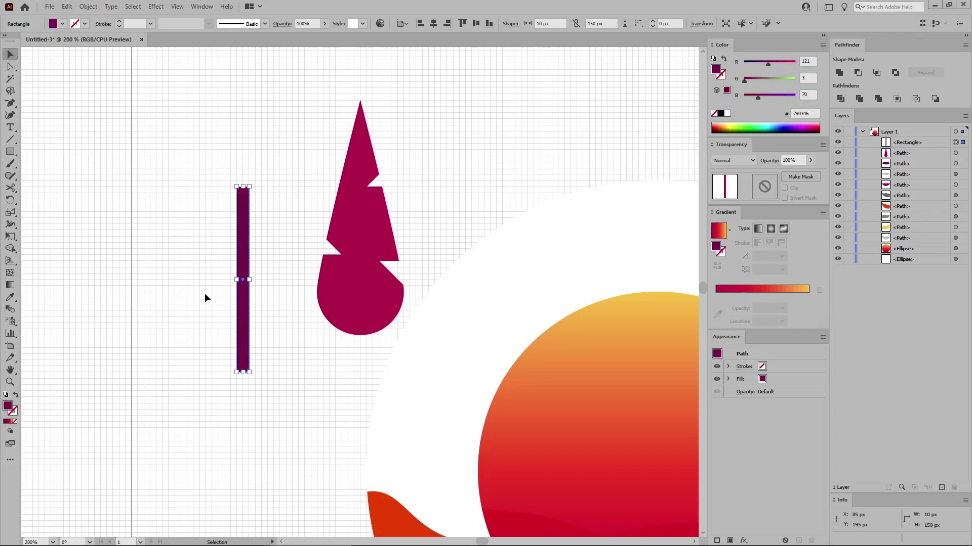
pyautogui.moveTo(244, 328); pyautogui.dragTo(362, 310)
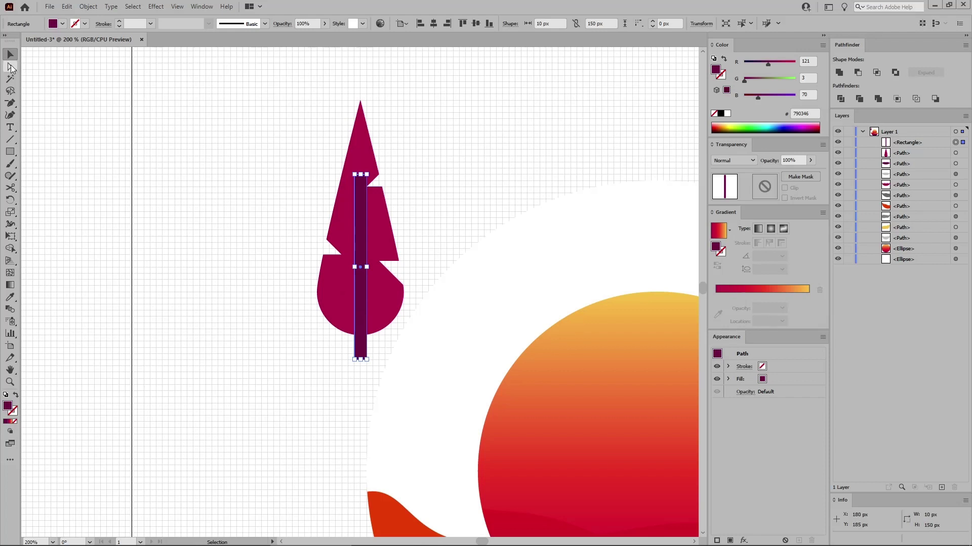
pyautogui.click(11, 67)
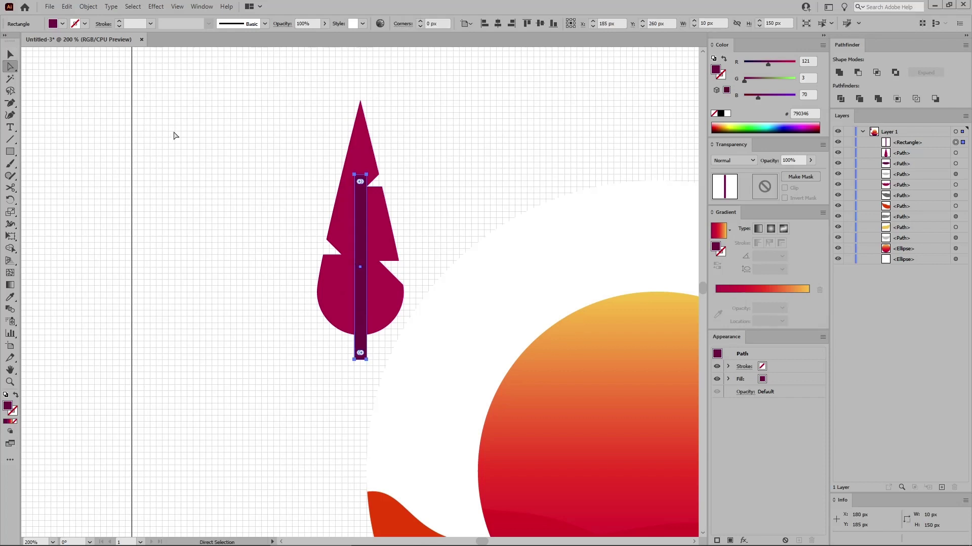
pyautogui.click(354, 175)
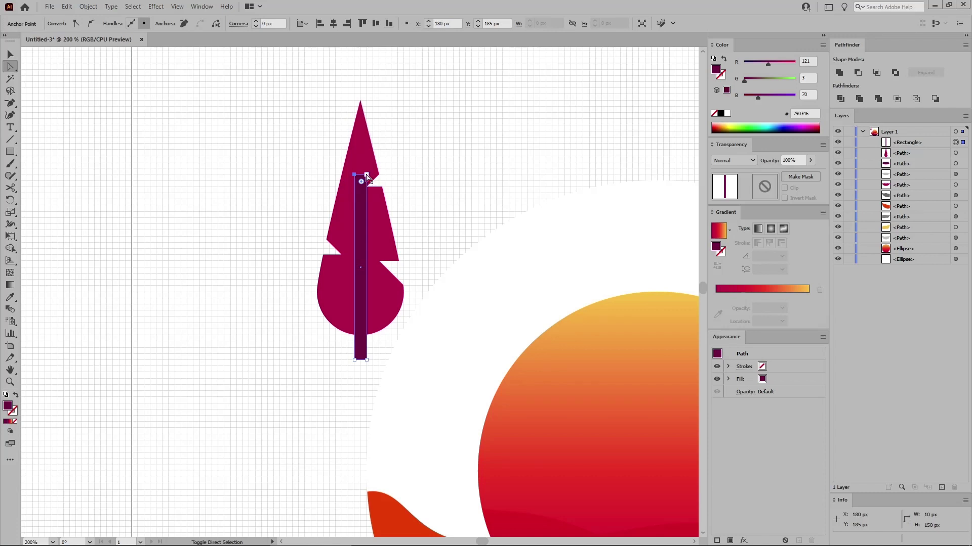
pyautogui.keyDown('shift'); pyautogui.click(366, 175); pyautogui.keyUp('shift')
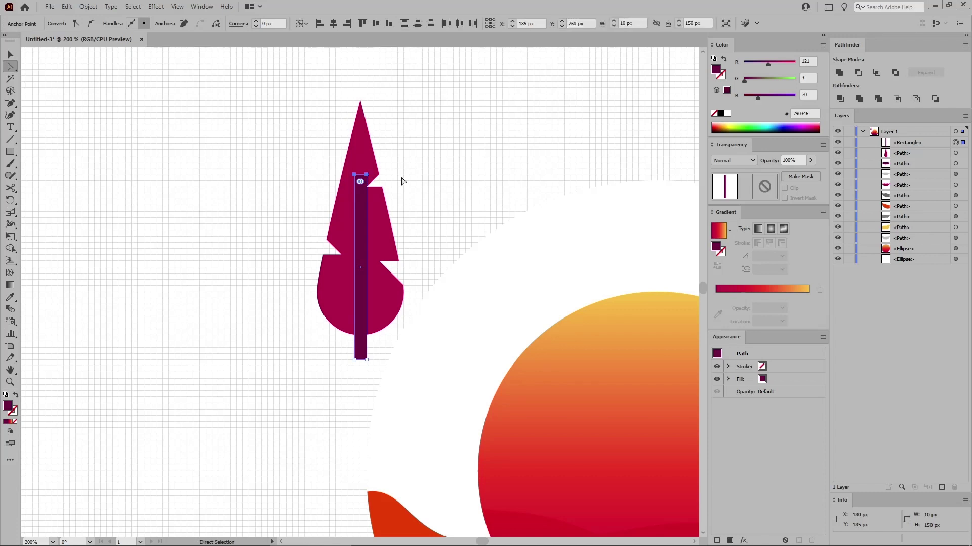
pyautogui.click(88, 6)
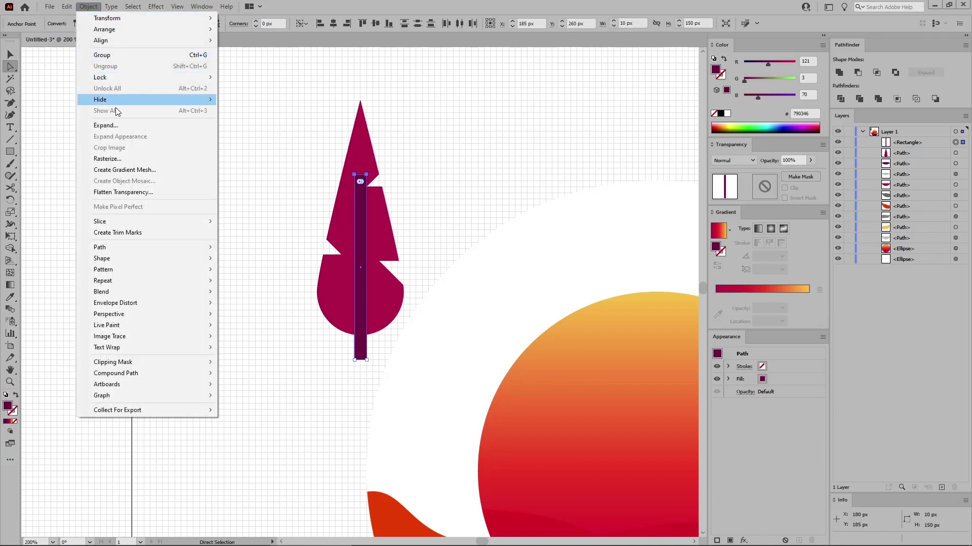
pyautogui.moveTo(141, 247)
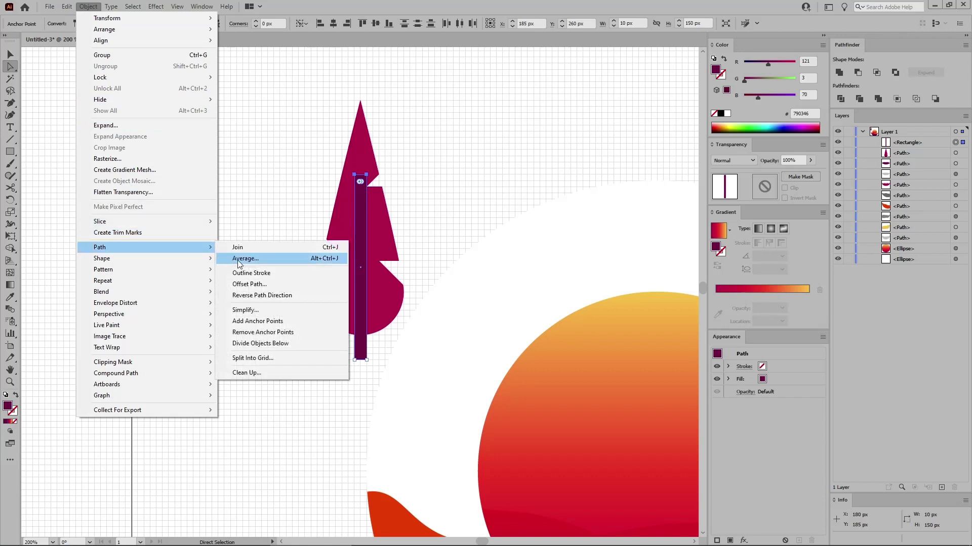
pyautogui.click(324, 259)
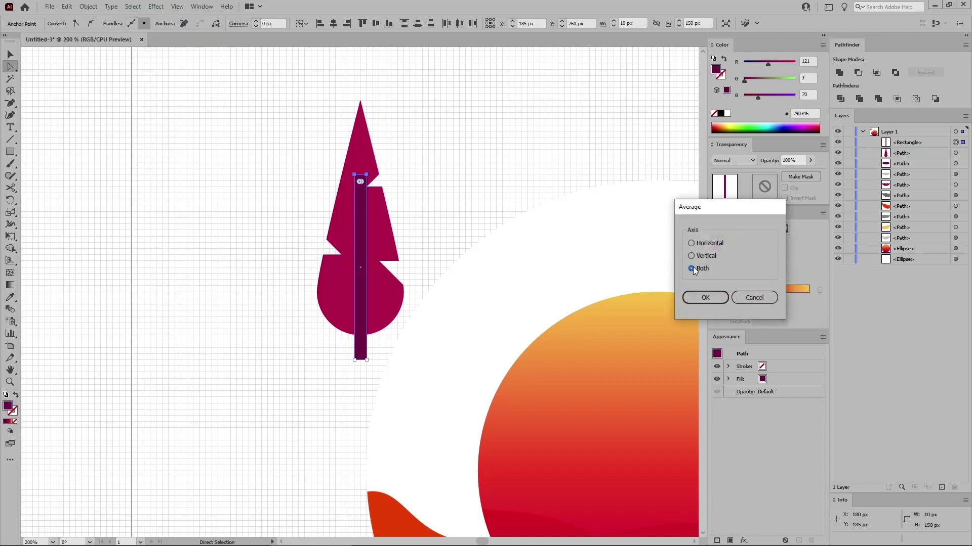
pyautogui.click(696, 296)
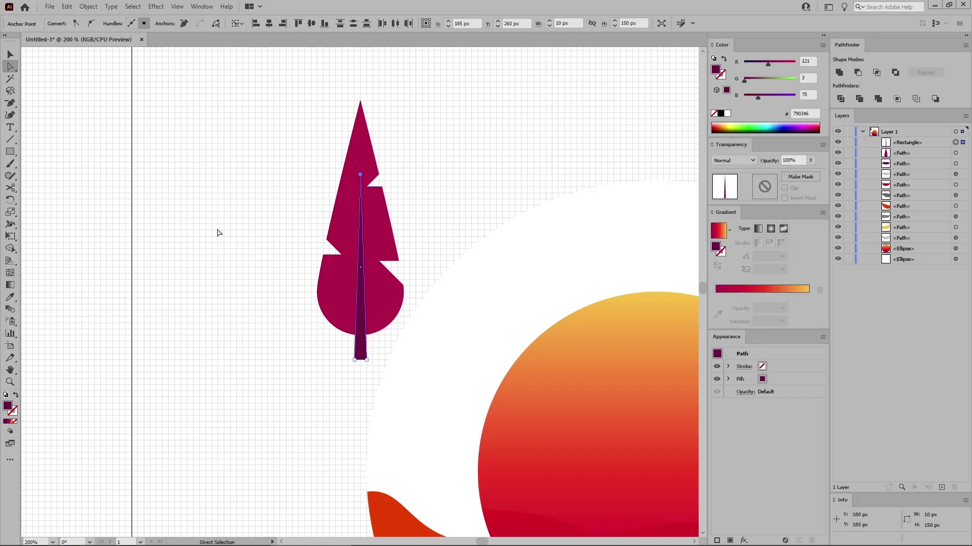
# - Group the crown and trunk, and place the tree at the left end of the dark foreground hill
pyautogui.click(10, 54)
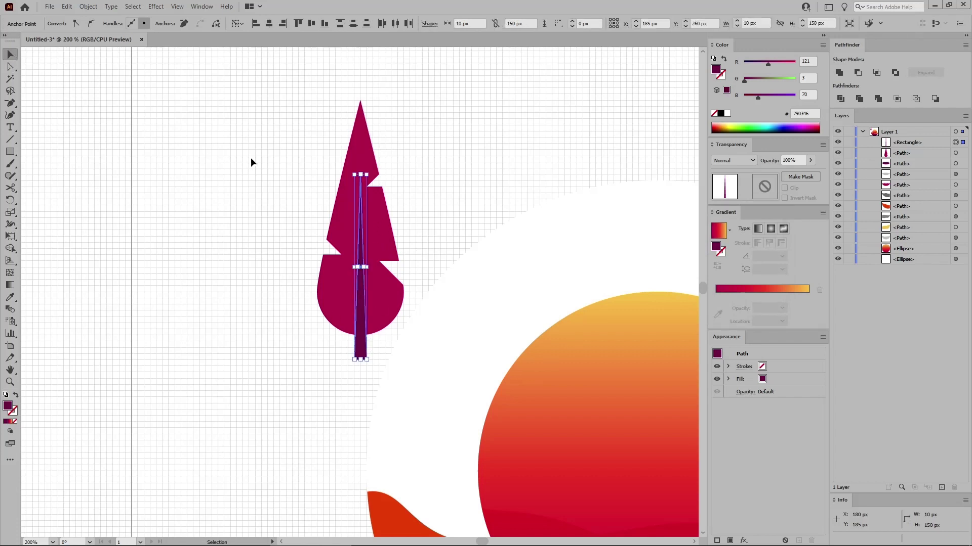
pyautogui.moveTo(299, 152); pyautogui.dragTo(403, 254)
pyautogui.press('a')
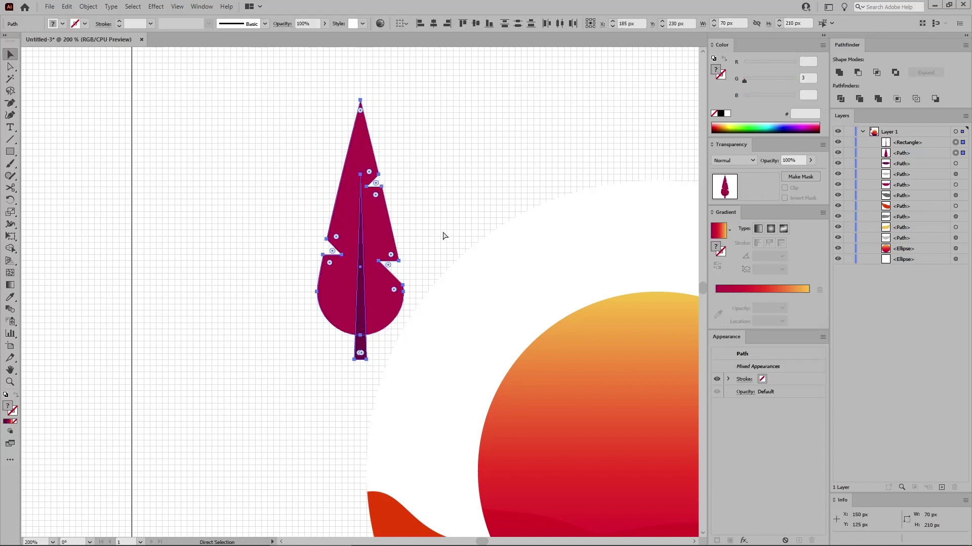
pyautogui.hotkey('ctrl', 'g')
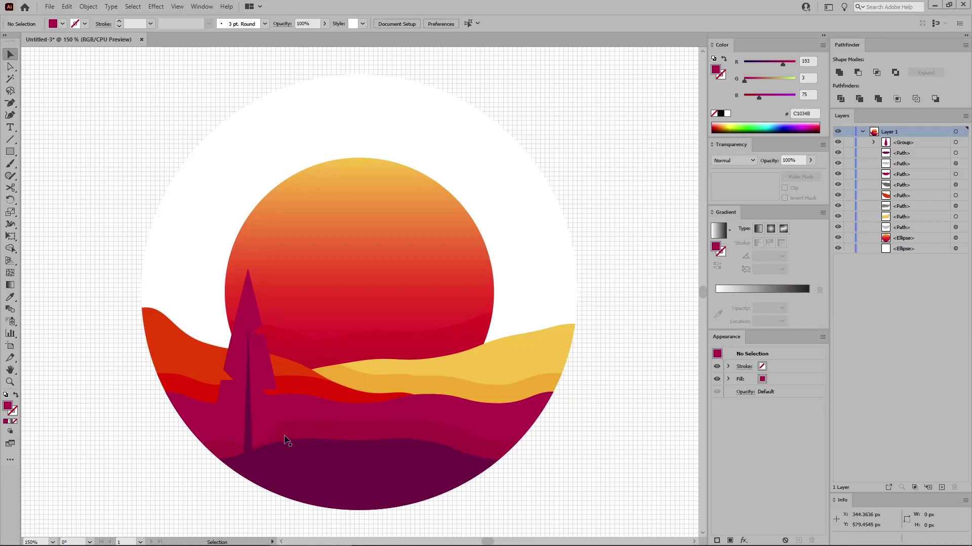
# - Duplicate the tree on the right side of the landscape and resize the copy to 50 by 150 px
pyautogui.click(255, 420)
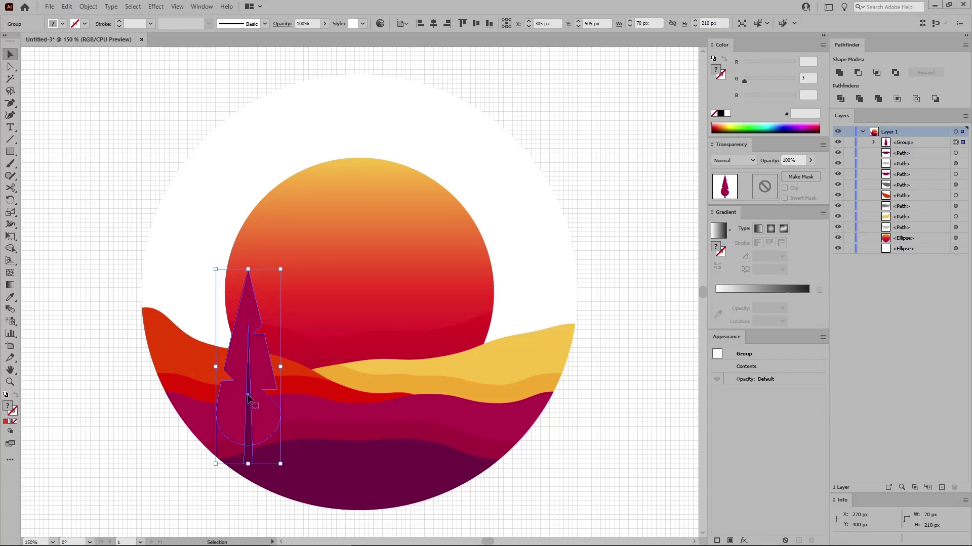
pyautogui.moveTo(248, 359); pyautogui.dragTo(453, 360)
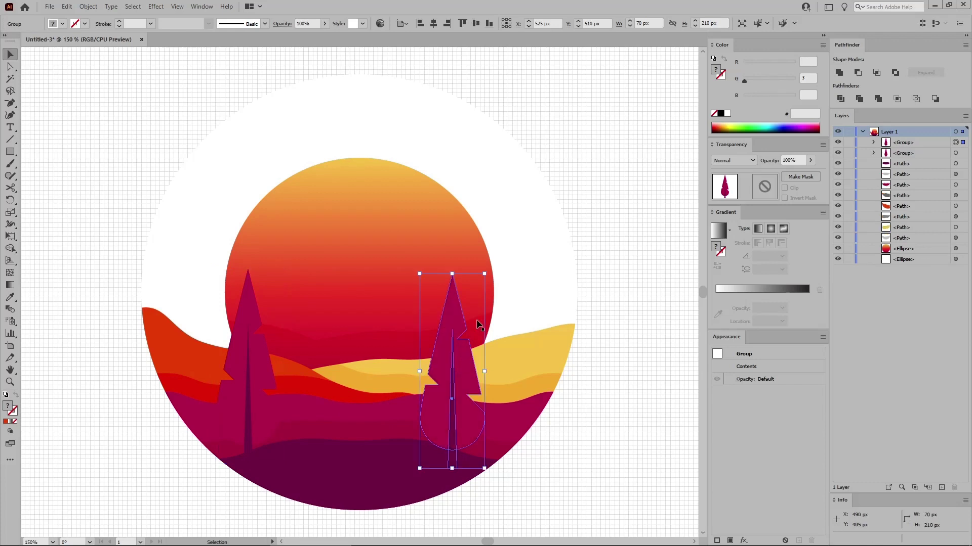
pyautogui.moveTo(485, 275); pyautogui.dragTo(456, 348)
pyautogui.click(637, 24)
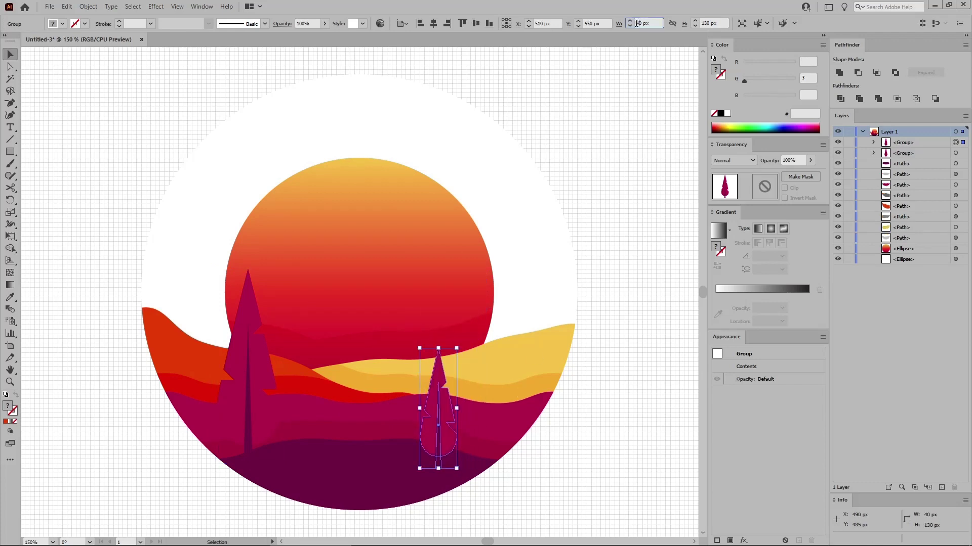
pyautogui.write('50')
pyautogui.press('Tab')
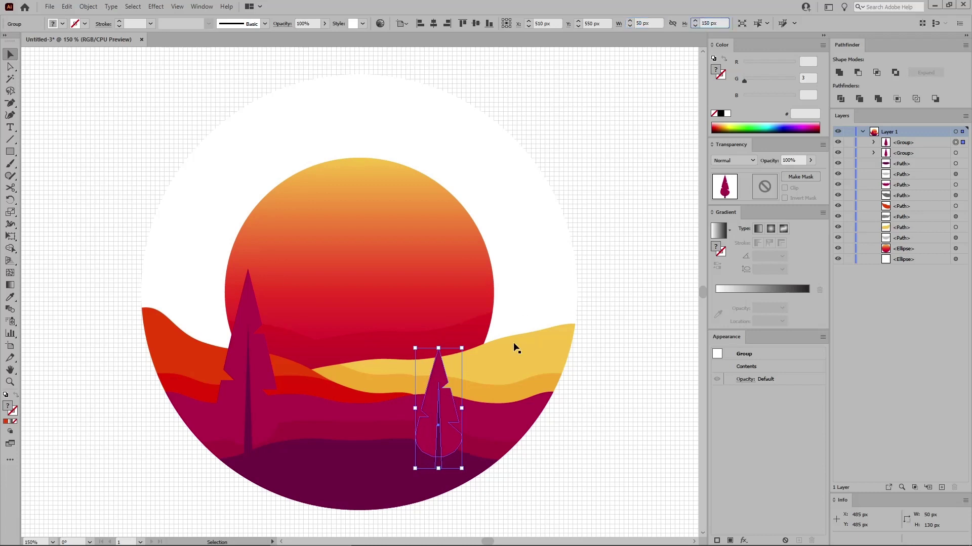
pyautogui.write('150')
pyautogui.press('Return')
# - Move the smaller tree to the right end of the foreground hill at X 560 px, Y 535 px, and deselect it
pyautogui.moveTo(442, 434); pyautogui.dragTo(485, 420)
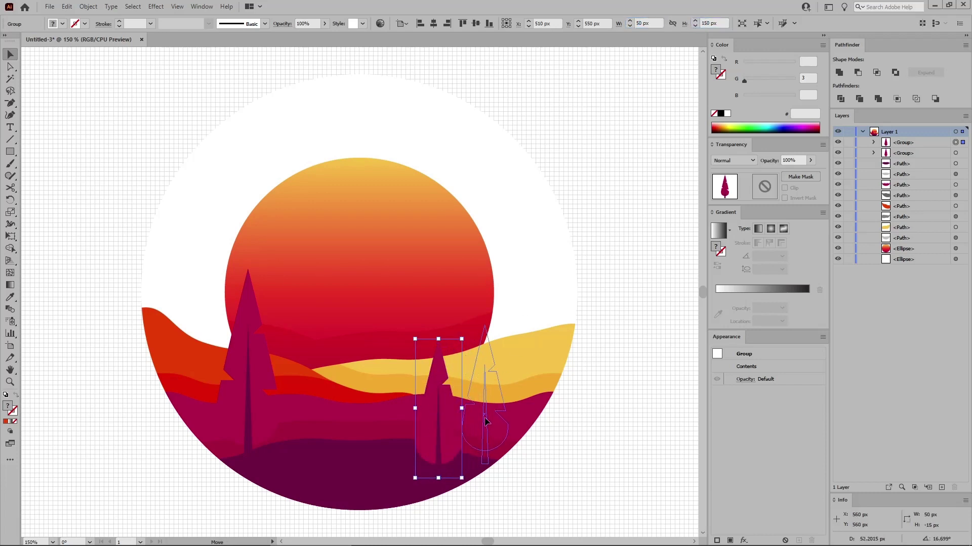
pyautogui.moveTo(484, 420); pyautogui.dragTo(484, 420)
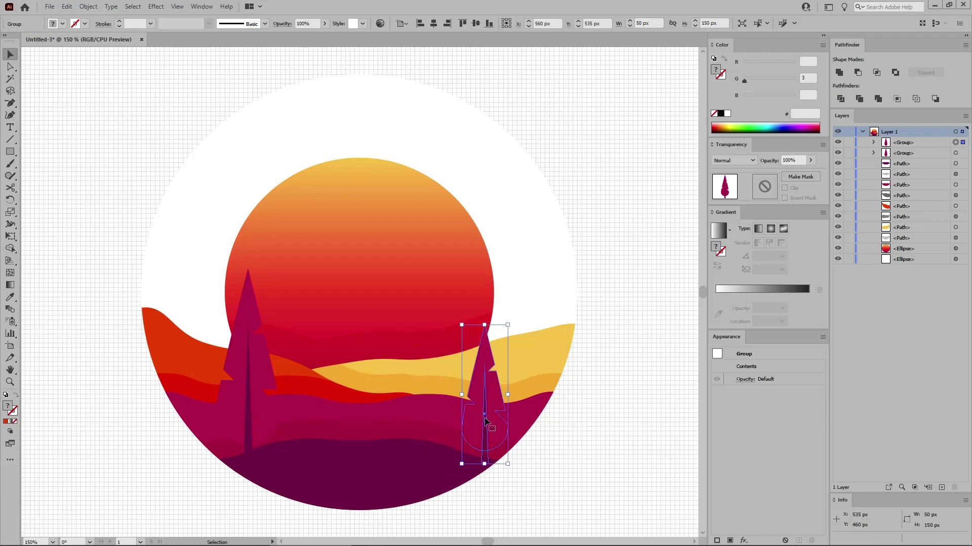
pyautogui.click(545, 441)
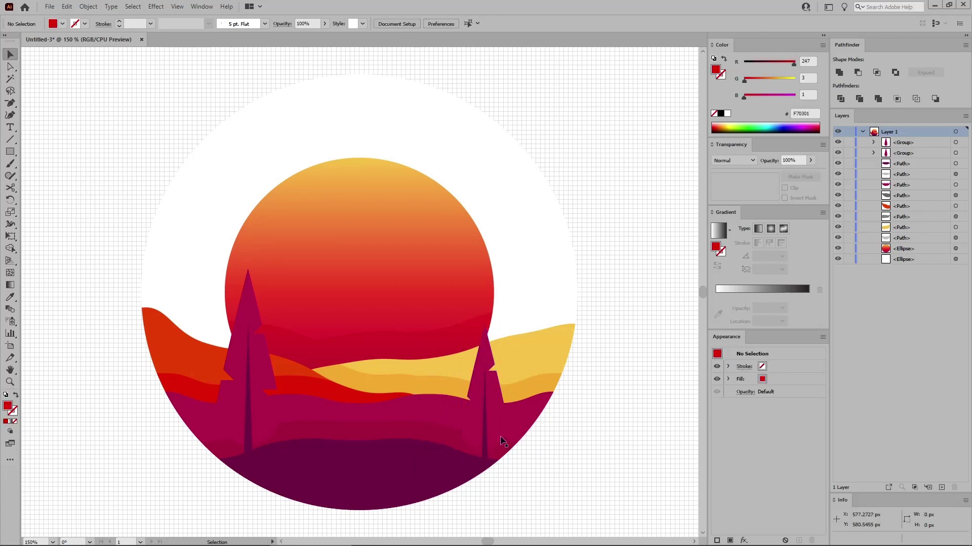
# - Recolour only the crown of the smaller foreground tree with the orange sampled from the far-left hill, and deselect it
pyautogui.press('a')
pyautogui.click(496, 433)
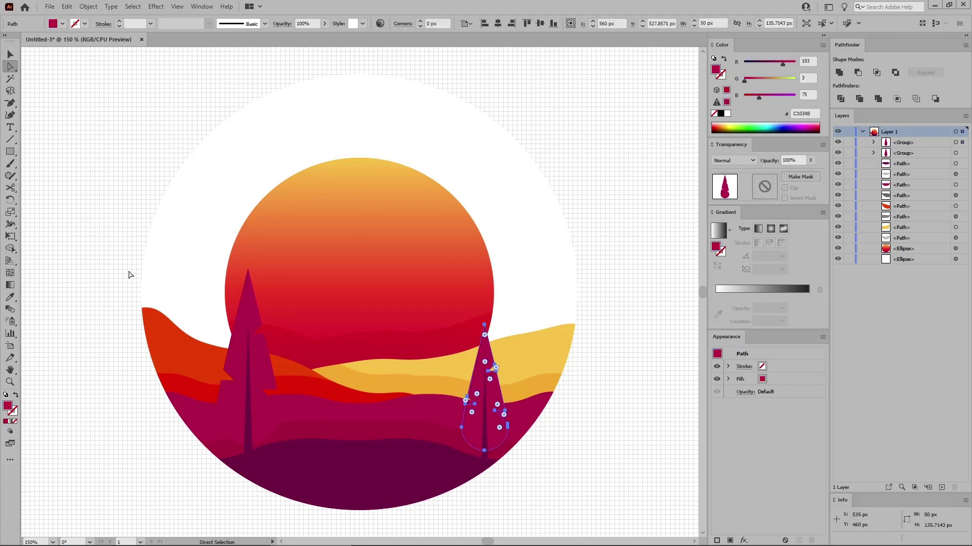
pyautogui.click(12, 300)
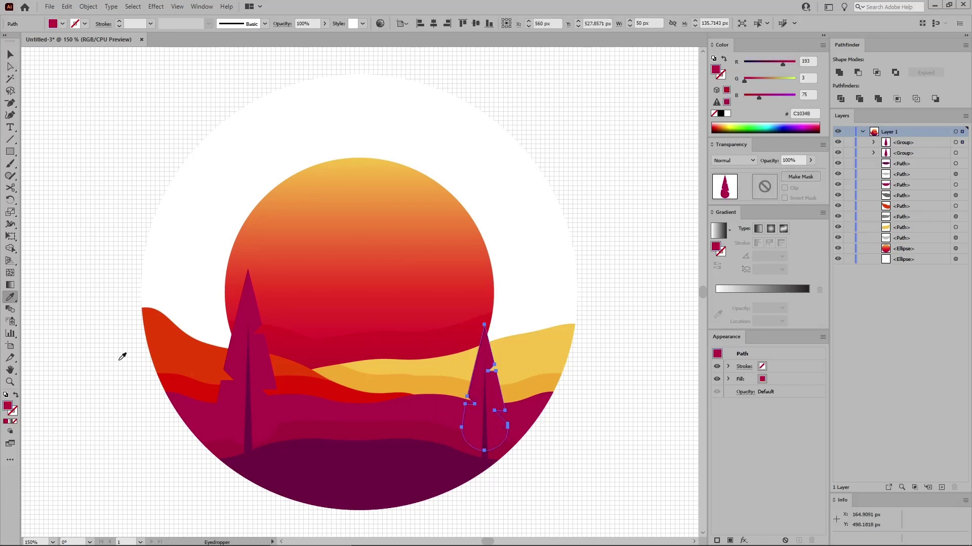
pyautogui.click(209, 353)
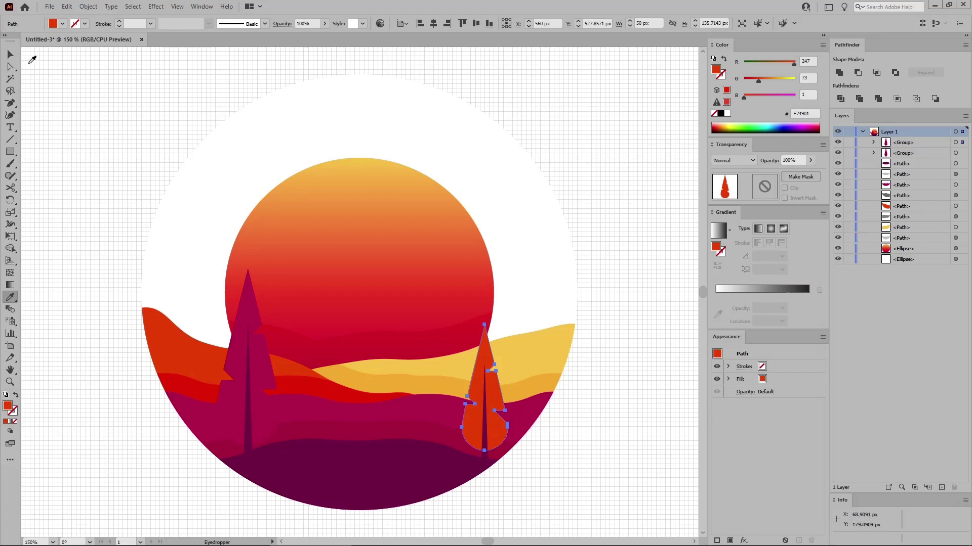
pyautogui.click(11, 54)
pyautogui.click(584, 443)
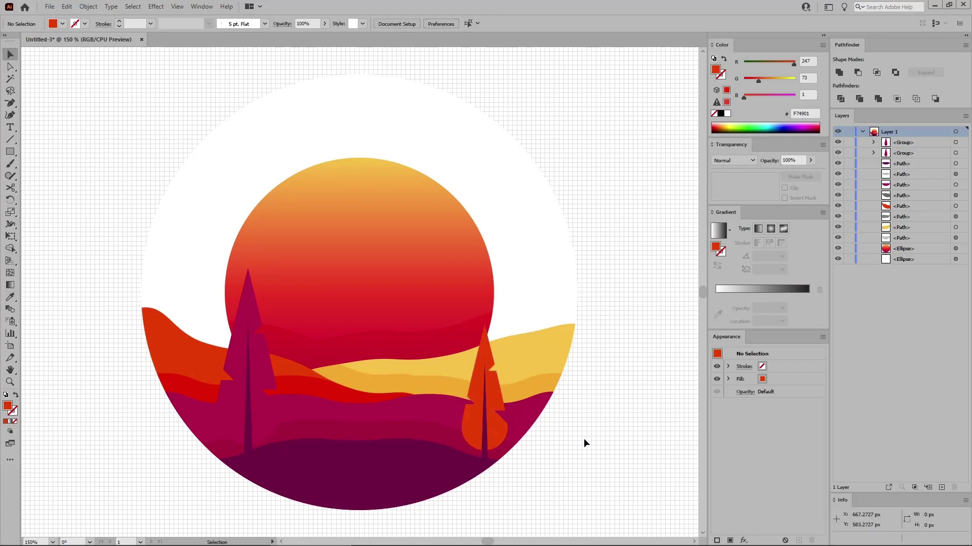
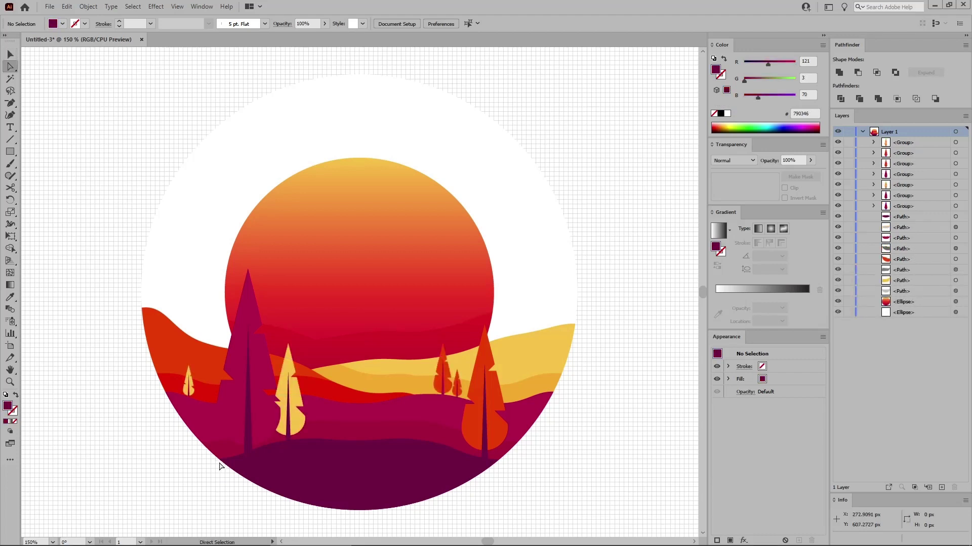
# - Create a 280 by 80 px ellipse over the upper part of the sun, using the dark purple of the foreground hill
pyautogui.click(247, 444)
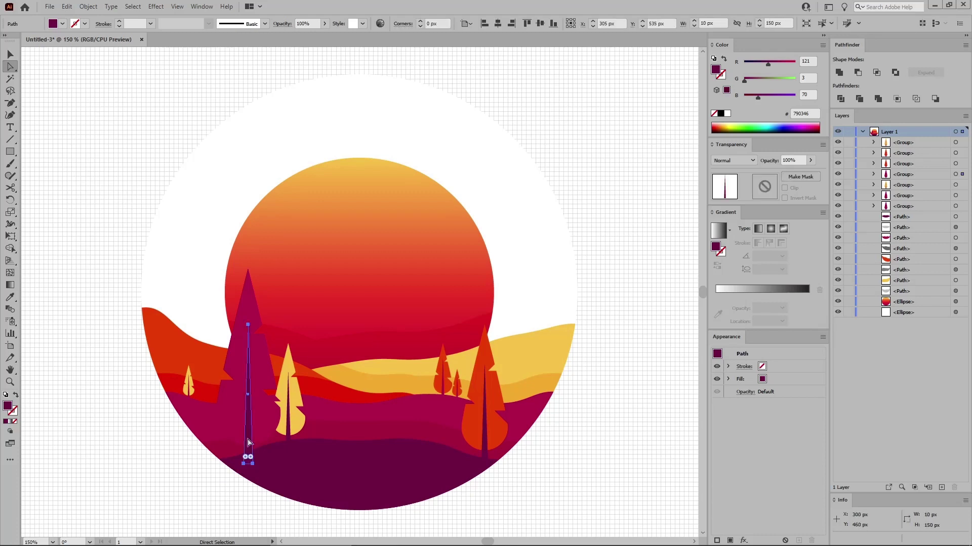
pyautogui.click(277, 458)
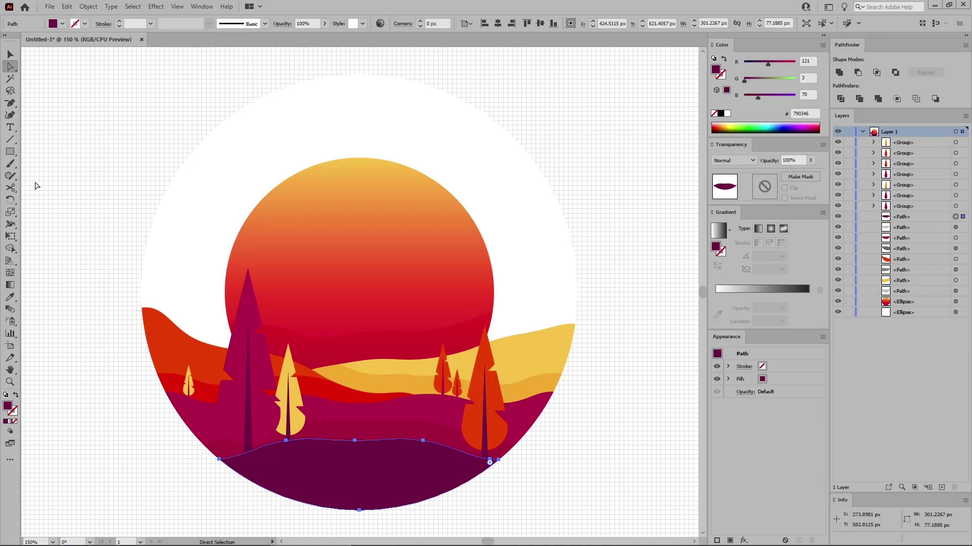
pyautogui.click(17, 155)
pyautogui.click(55, 175)
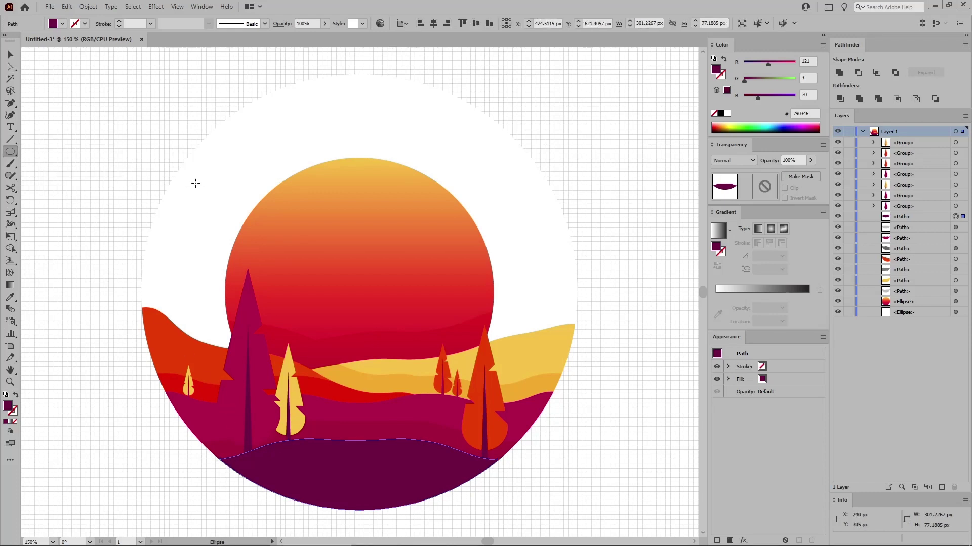
pyautogui.click(198, 176)
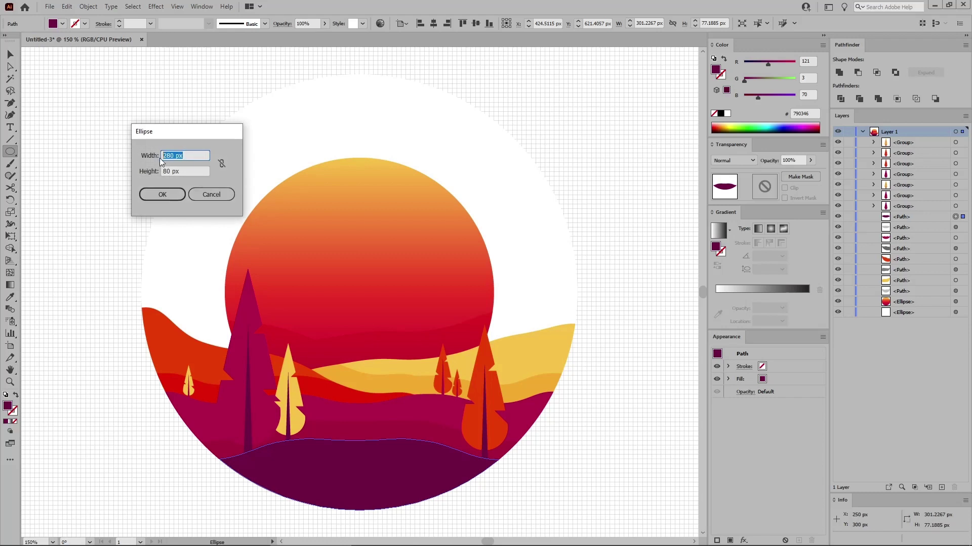
pyautogui.click(191, 170)
pyautogui.click(155, 194)
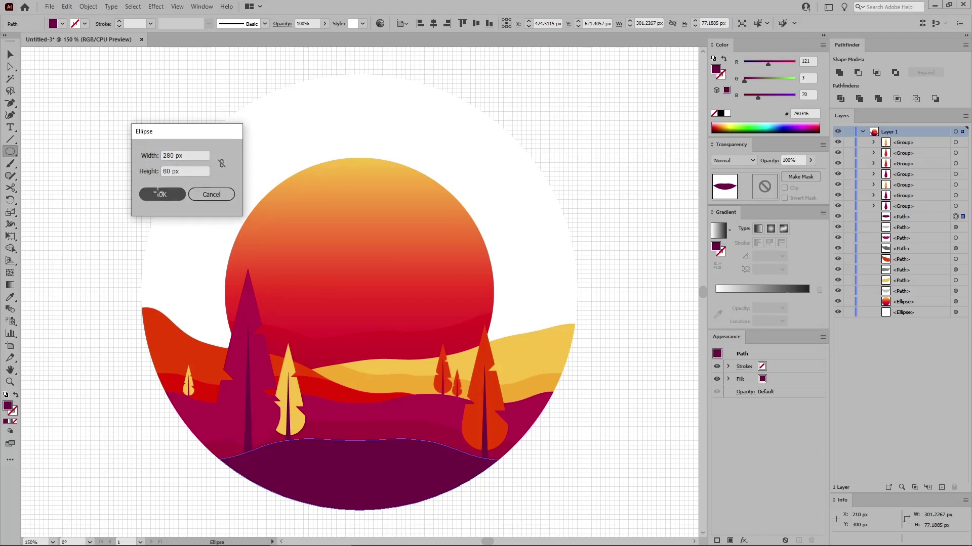
# - Set the new ellipse's fill colour to R 252, G 194, B 68
pyautogui.click(814, 61)
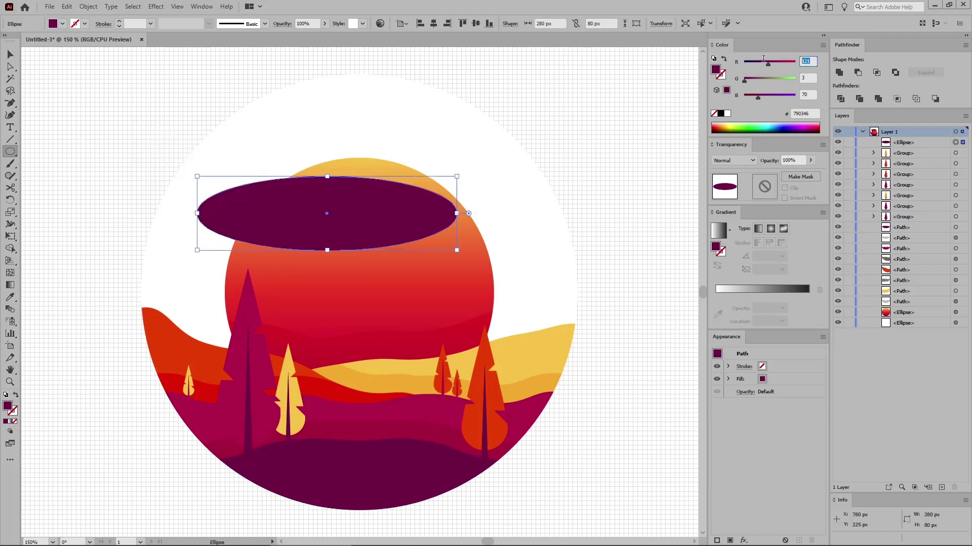
pyautogui.write('252')
pyautogui.press('Tab')
pyautogui.write('19')
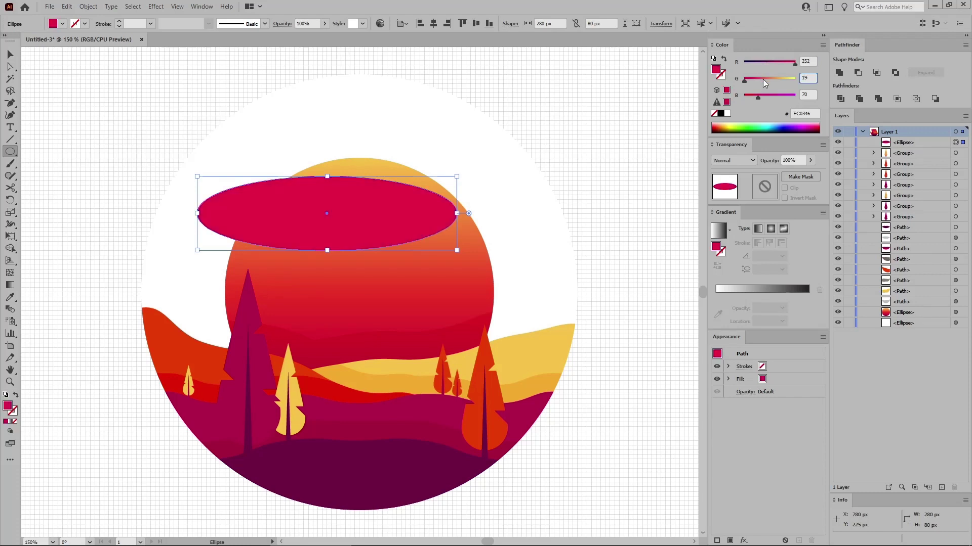
pyautogui.write('4')
pyautogui.press('Tab')
pyautogui.write('68')
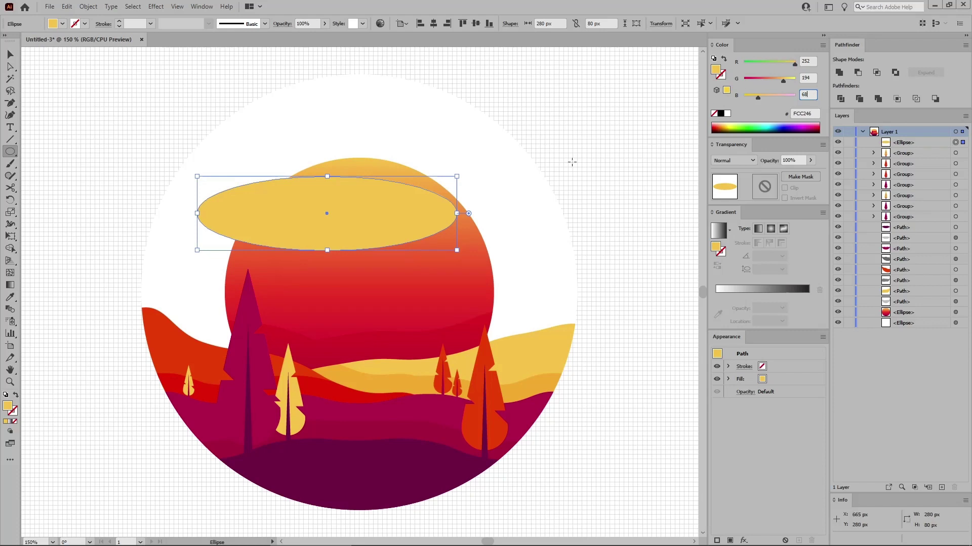
pyautogui.press('Return')
# - Apply a Zig Zag effect to the yellow ellipse with a size of 5 px, 3 ridges per segment and smooth points
pyautogui.click(156, 6)
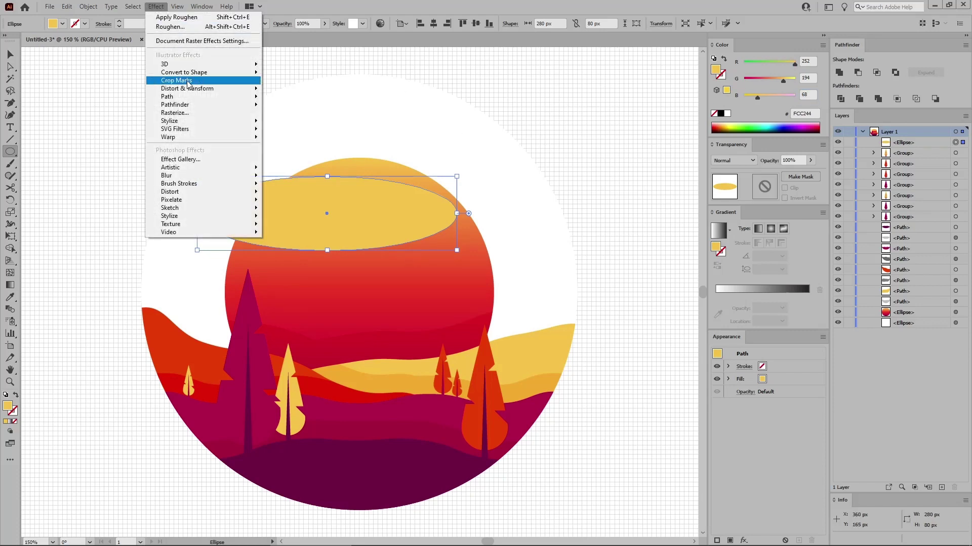
pyautogui.moveTo(203, 88)
pyautogui.click(294, 137)
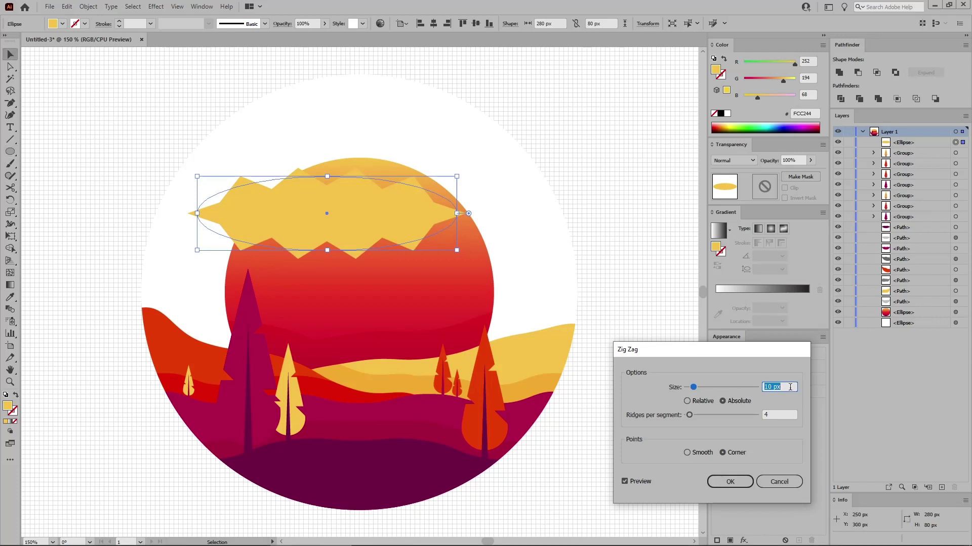
pyautogui.write('5')
pyautogui.press('Tab')
pyautogui.write('3')
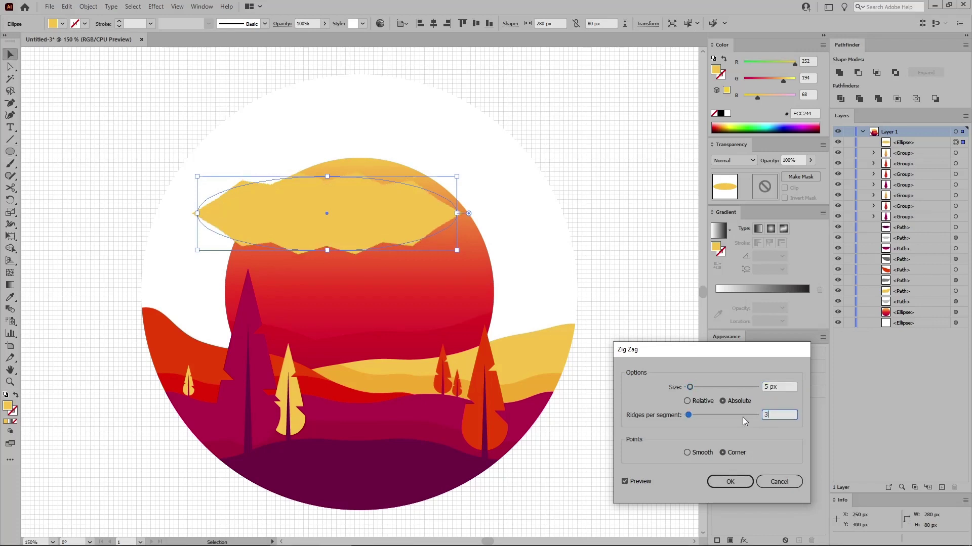
pyautogui.click(687, 452)
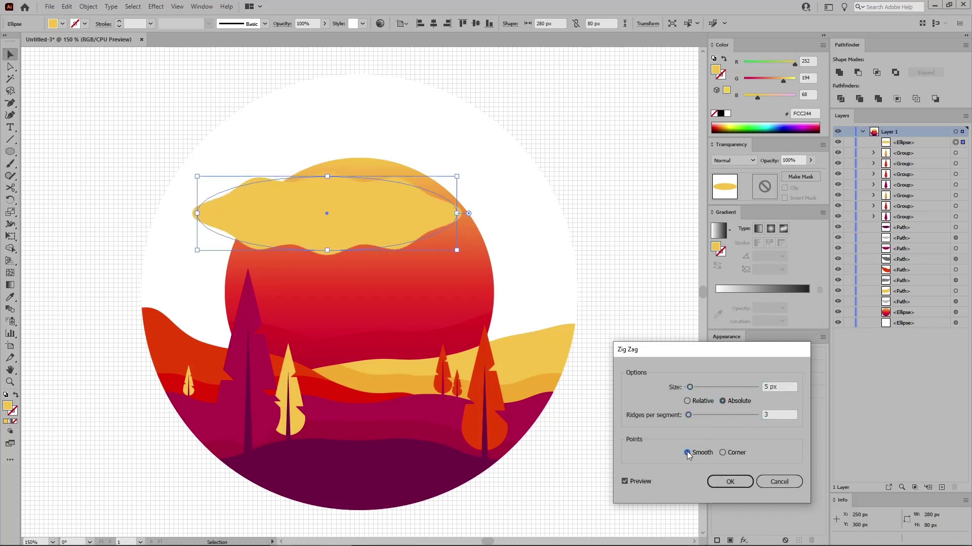
pyautogui.click(729, 483)
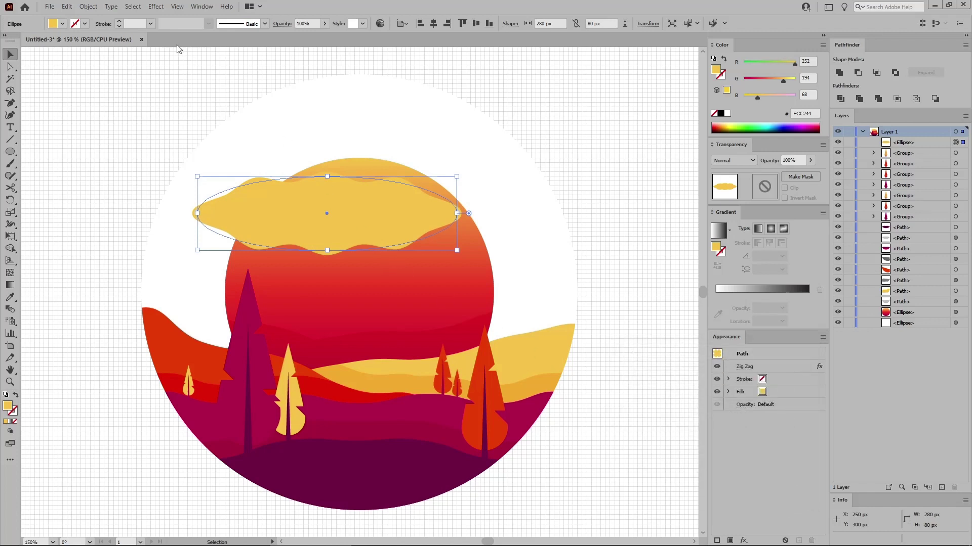
# - Add a Roughen effect to the yellow ellipse with an absolute size of 15 px, detail 1/in and smooth points
pyautogui.click(156, 7)
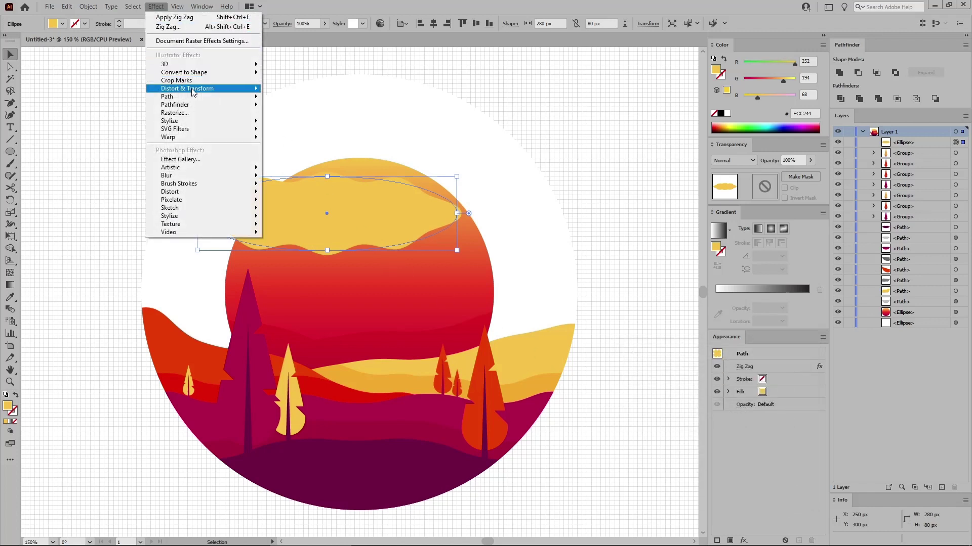
pyautogui.moveTo(194, 89)
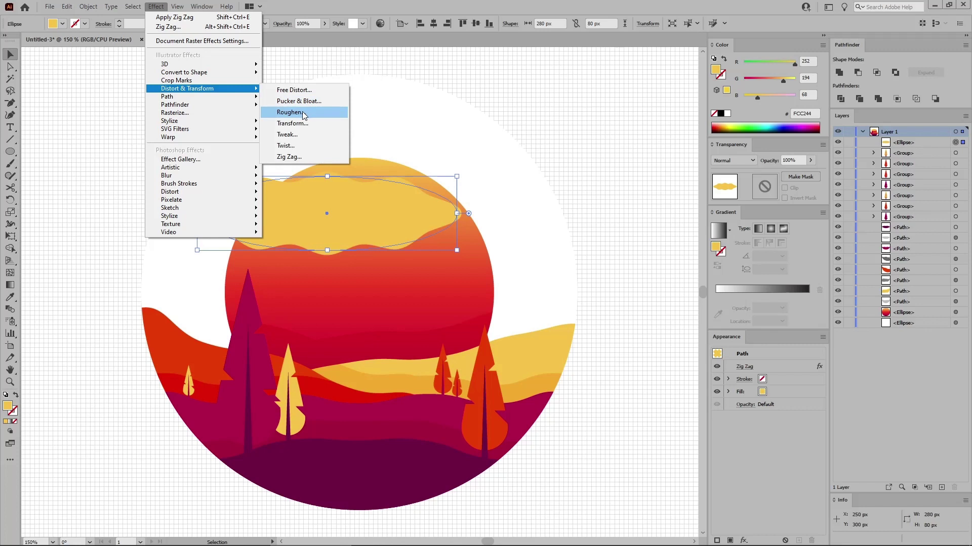
pyautogui.click(288, 112)
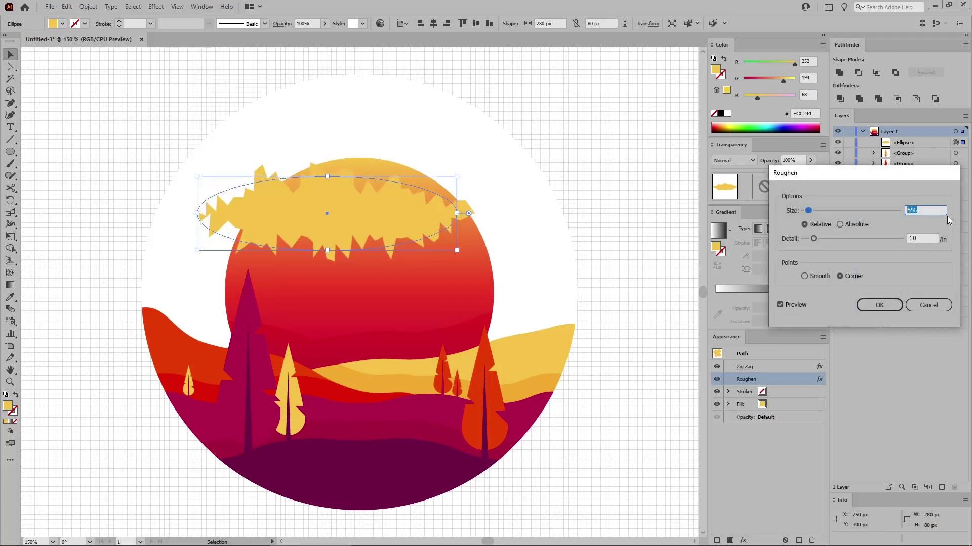
pyautogui.write('15')
pyautogui.press('Tab')
pyautogui.write('1')
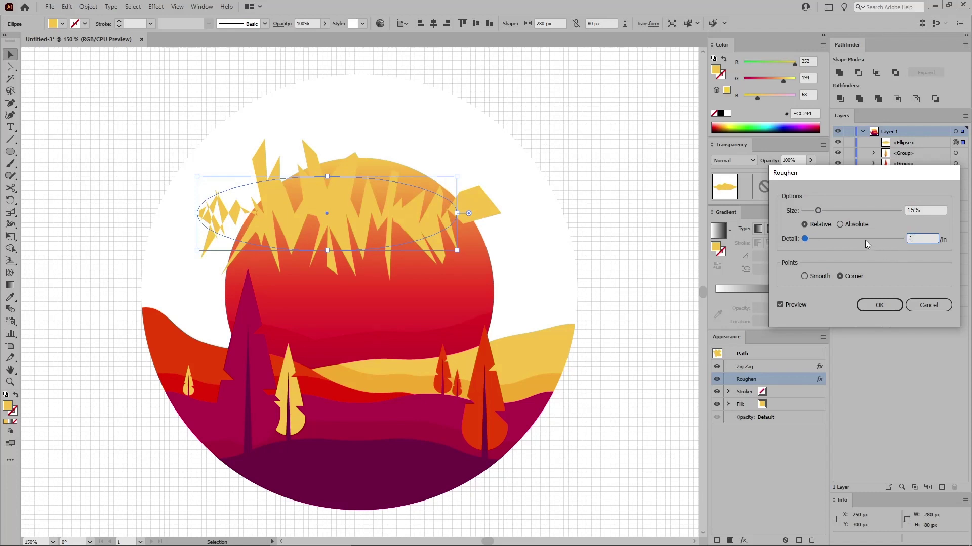
pyautogui.click(840, 224)
pyautogui.click(804, 276)
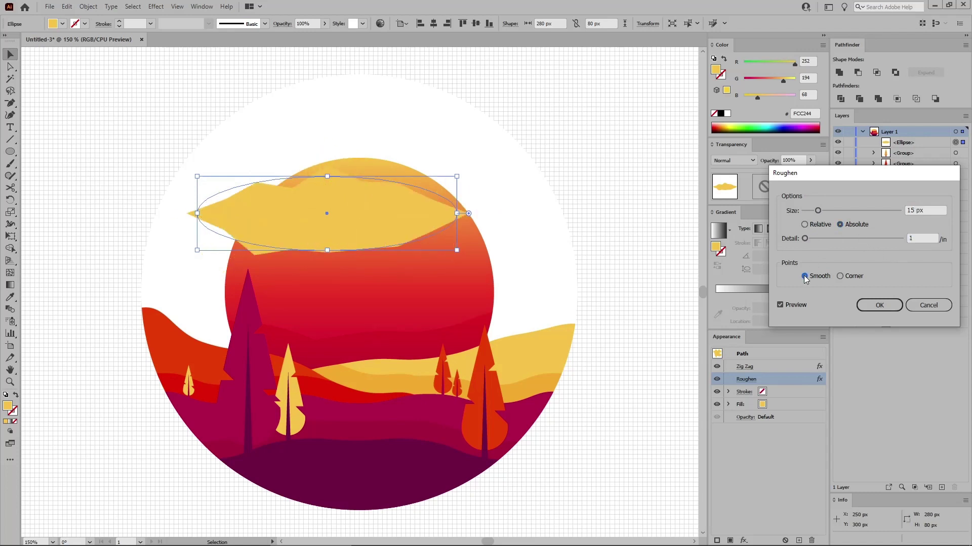
pyautogui.click(876, 300)
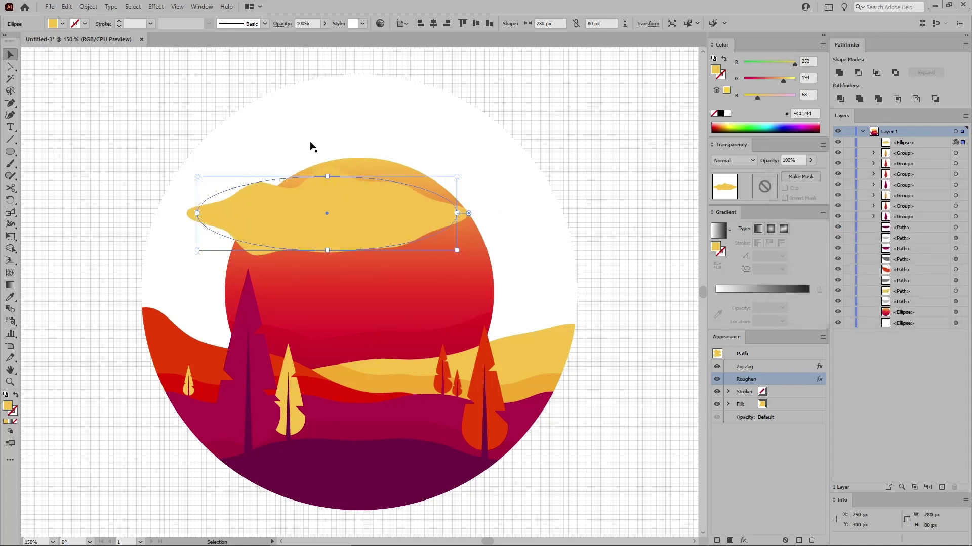
# - Expand the appearance of the yellow cloud shape and draw a rectangle about 355 by 55 px covering its lower half
pyautogui.click(91, 10)
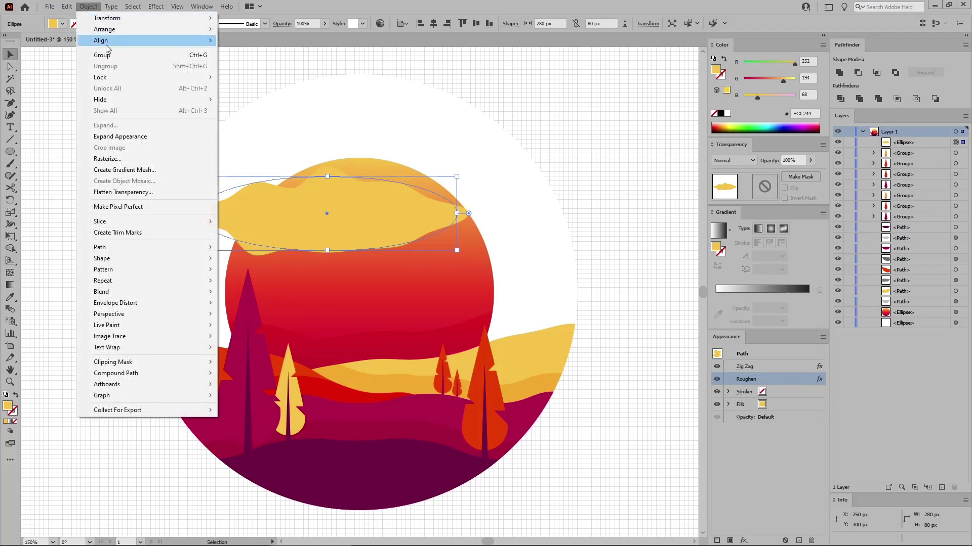
pyautogui.click(116, 137)
pyautogui.moveTo(19, 153); pyautogui.dragTo(46, 151)
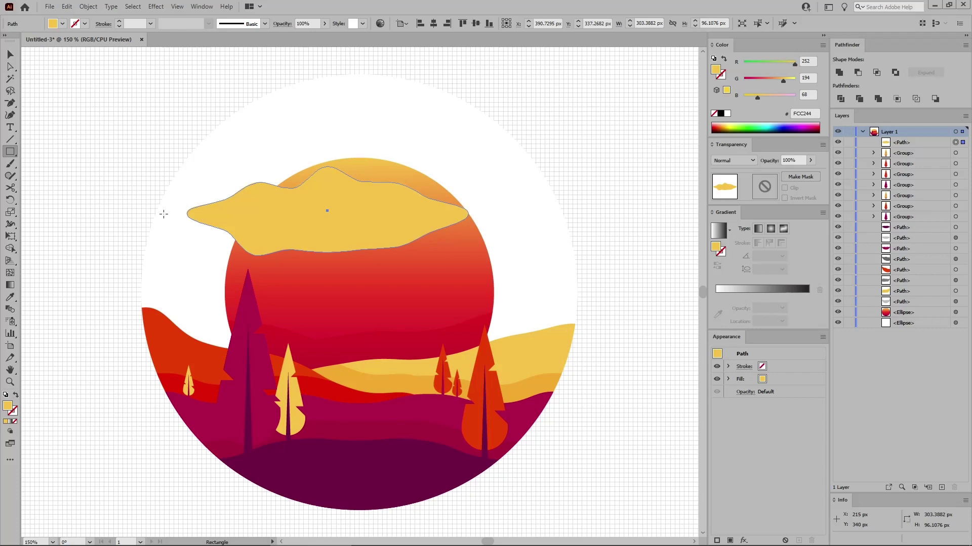
pyautogui.moveTo(164, 213); pyautogui.dragTo(494, 265)
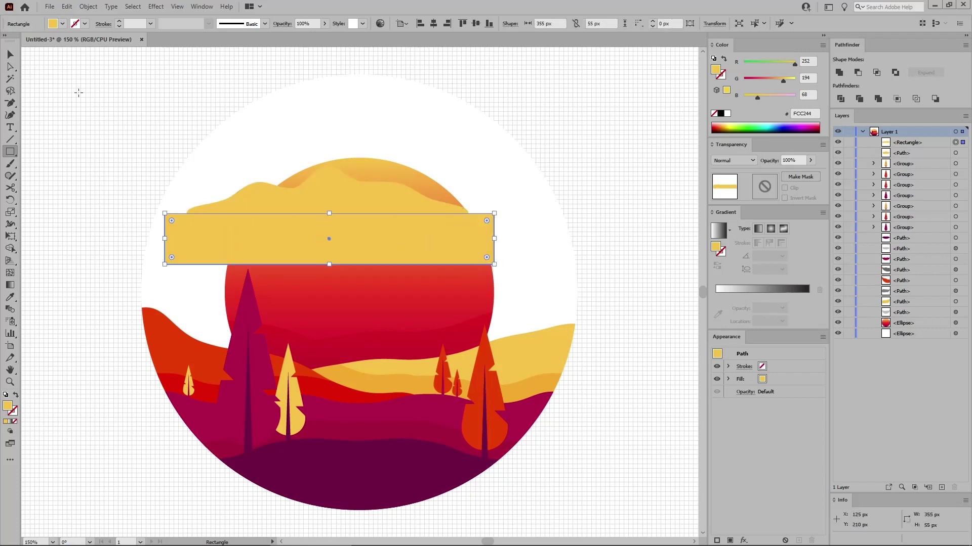
# - Select the cloud shape together with the rectangle and cut off the cloud's lower half with Minus Front
pyautogui.click(11, 54)
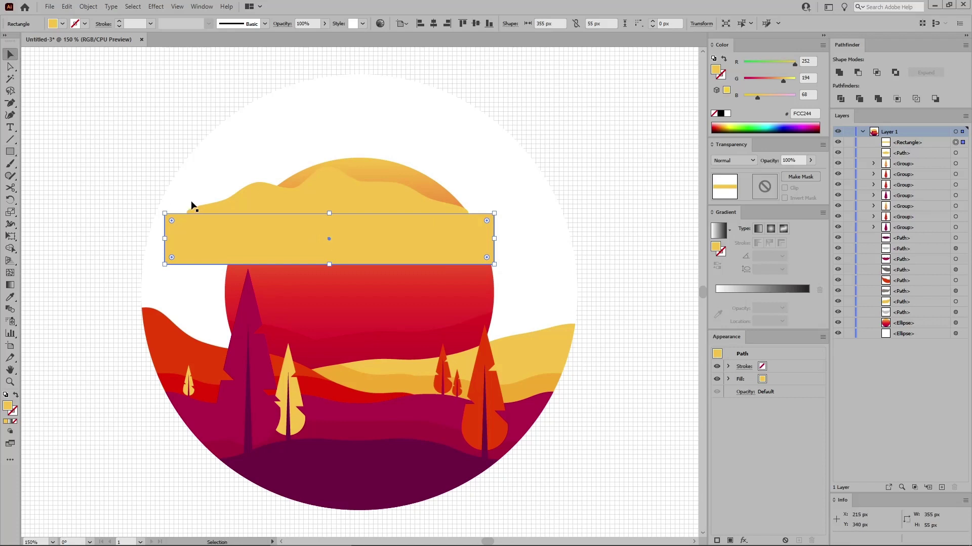
pyautogui.keyDown('shift'); pyautogui.click(327, 188); pyautogui.keyUp('shift')
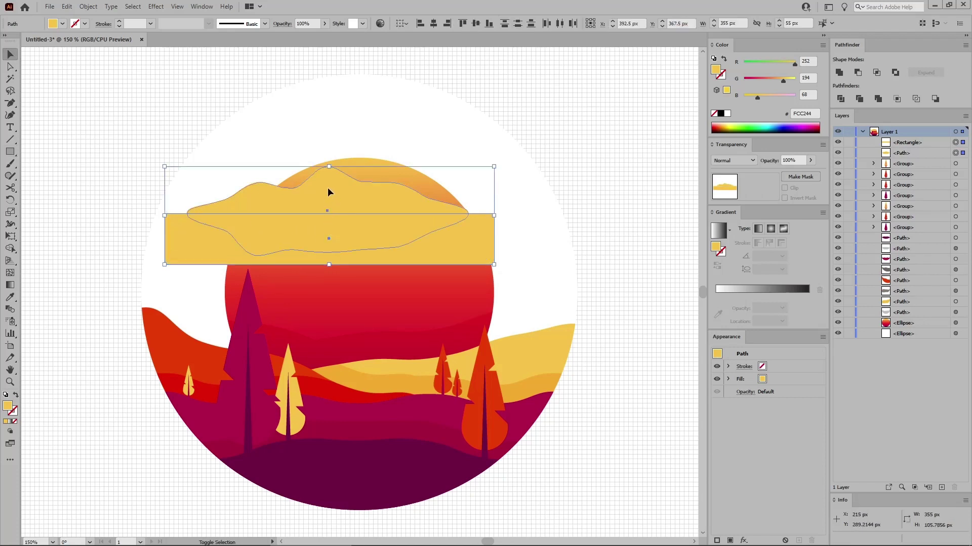
pyautogui.click(859, 72)
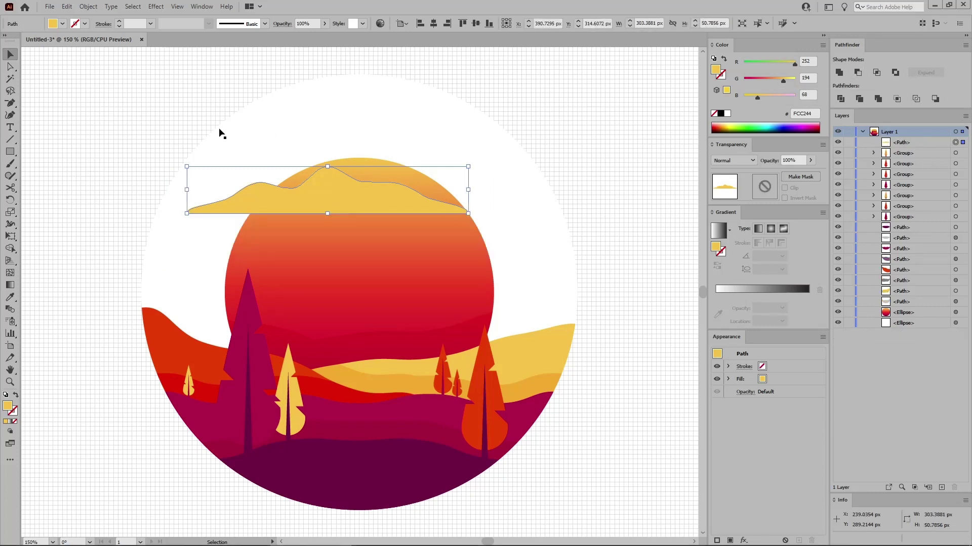
# - Convert the two end anchor points on the cloud's flat base to corner points with the Anchor Point tool
pyautogui.moveTo(10, 102); pyautogui.dragTo(43, 137)
pyautogui.click(186, 213)
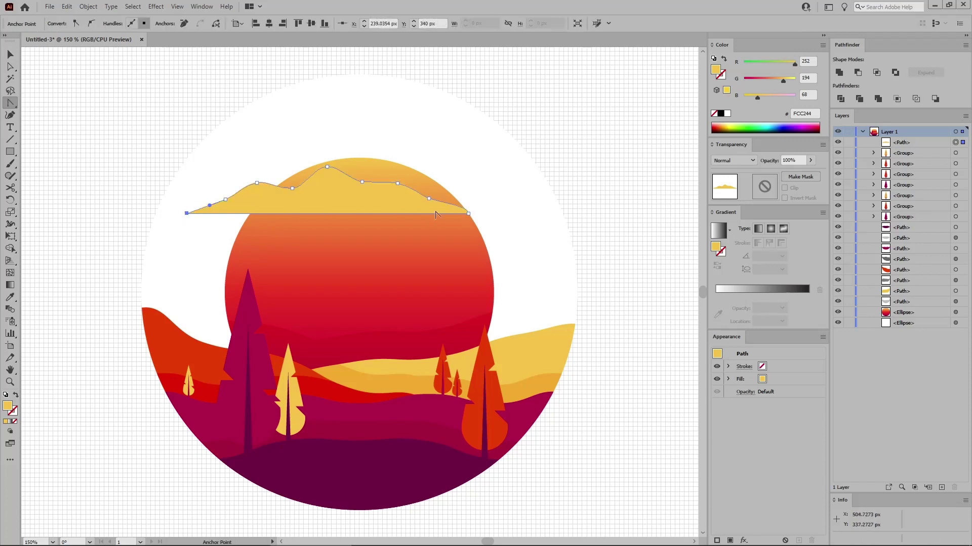
pyautogui.click(468, 213)
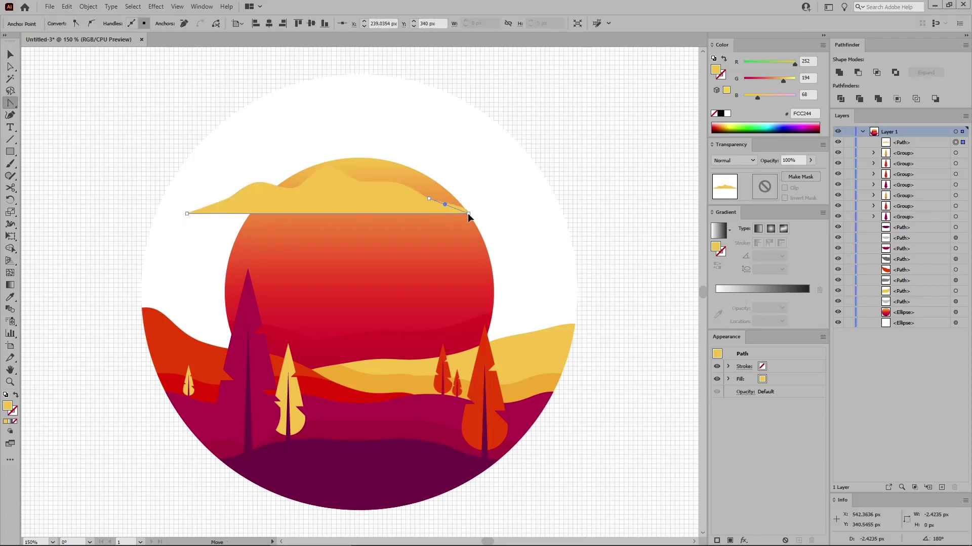
# - Move the cloud's two base end points outward, the left one to X 220 px, making the shape 345 px wide
pyautogui.click(11, 66)
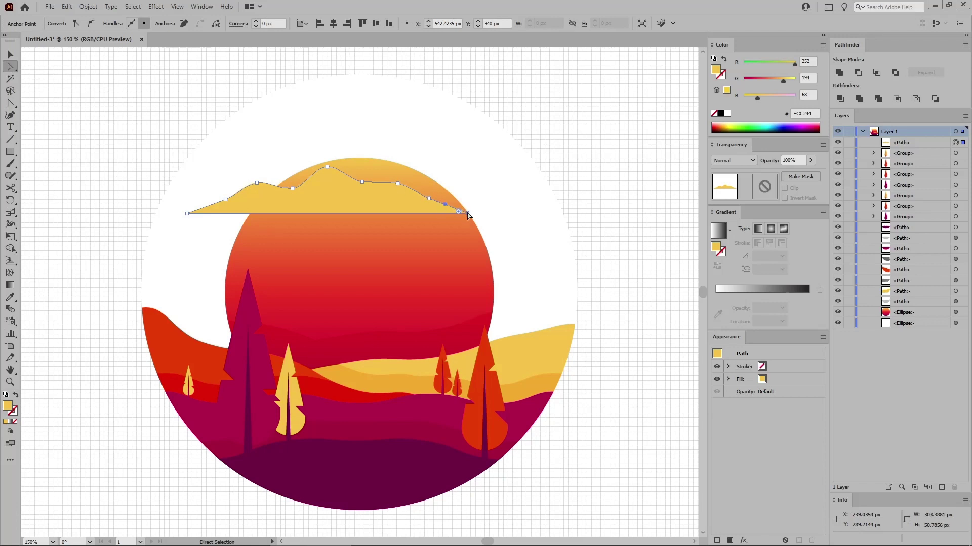
pyautogui.moveTo(468, 213); pyautogui.dragTo(488, 215)
pyautogui.click(187, 214)
pyautogui.moveTo(188, 214); pyautogui.dragTo(169, 213)
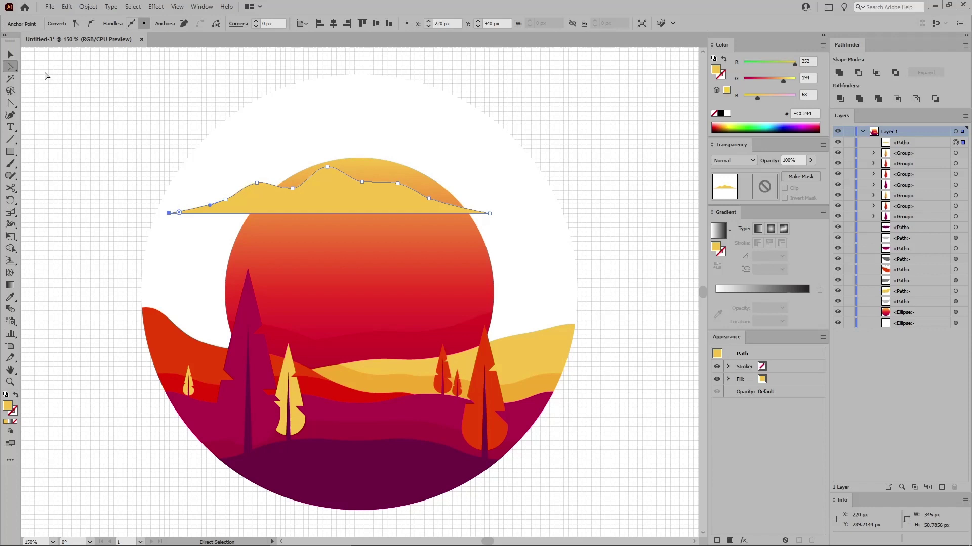
pyautogui.click(10, 54)
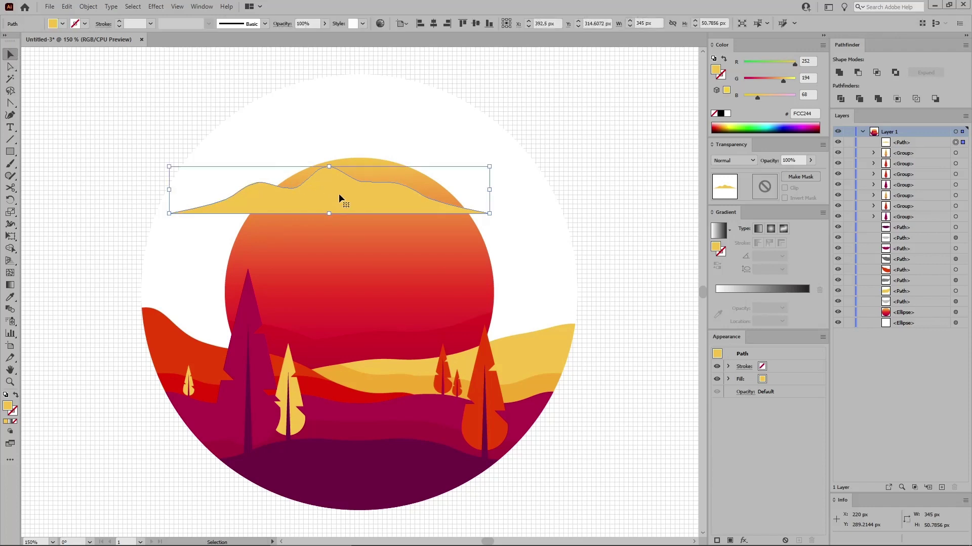
# - Resize the yellow cloud to 270 by 40 px and move it across the sun's right edge, centred at X 570, Y 400 px
pyautogui.click(640, 24)
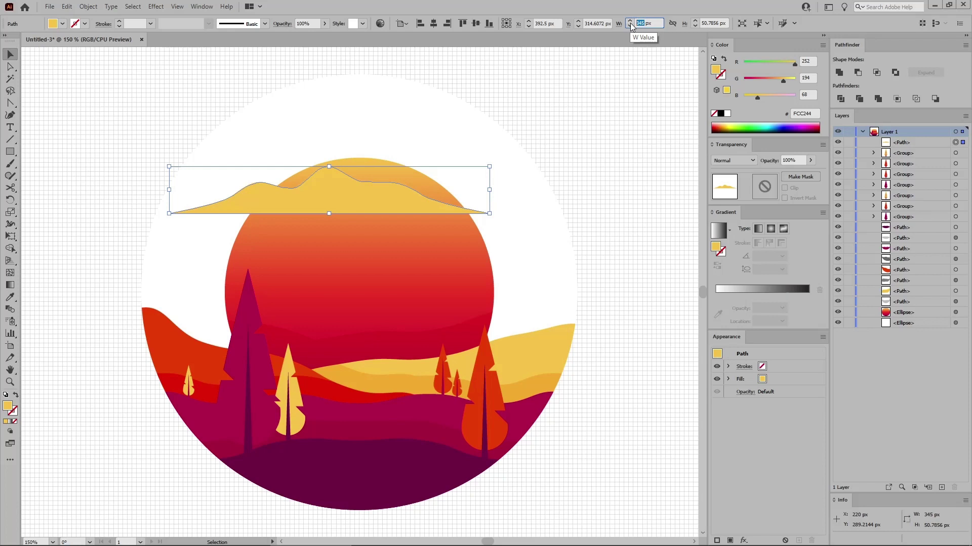
pyautogui.write('270')
pyautogui.press('Tab')
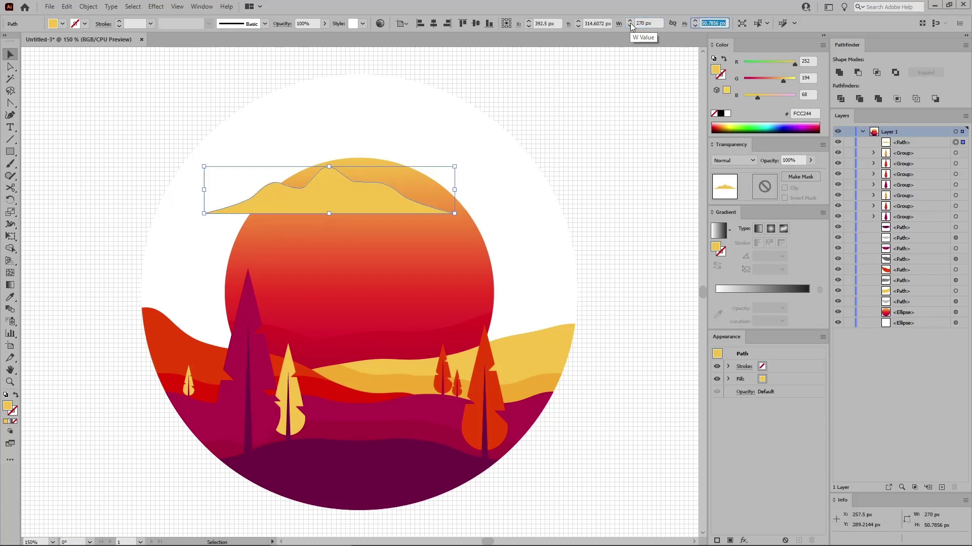
pyautogui.write('40')
pyautogui.press('Return')
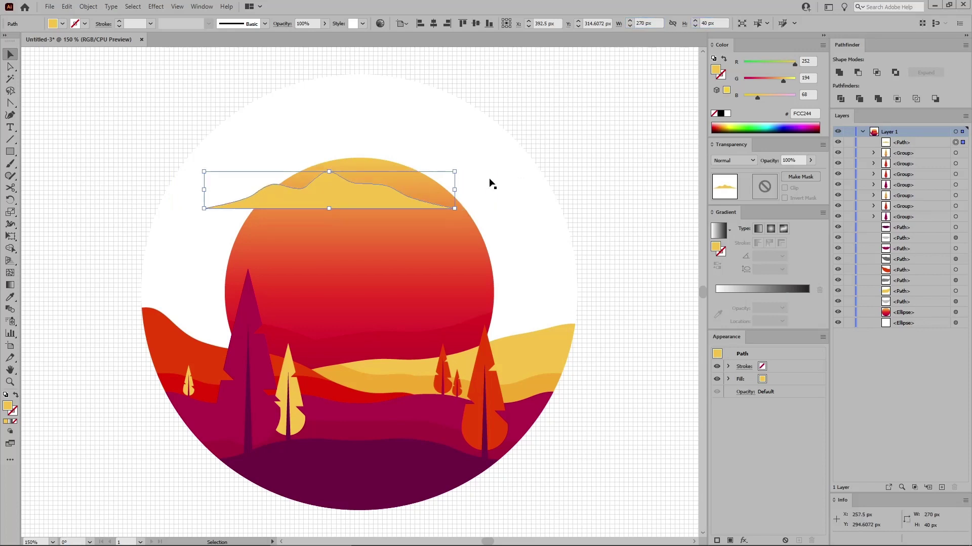
pyautogui.moveTo(379, 200); pyautogui.dragTo(507, 273)
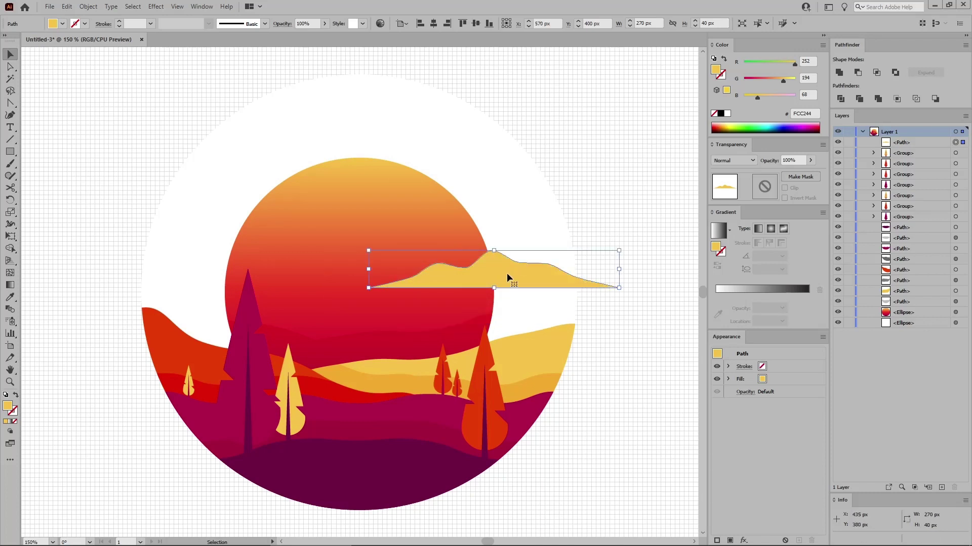
# - Create a copy of the cloud offset -20 px horizontally and 20 px vertically, and fill the copy with black
pyautogui.click(88, 6)
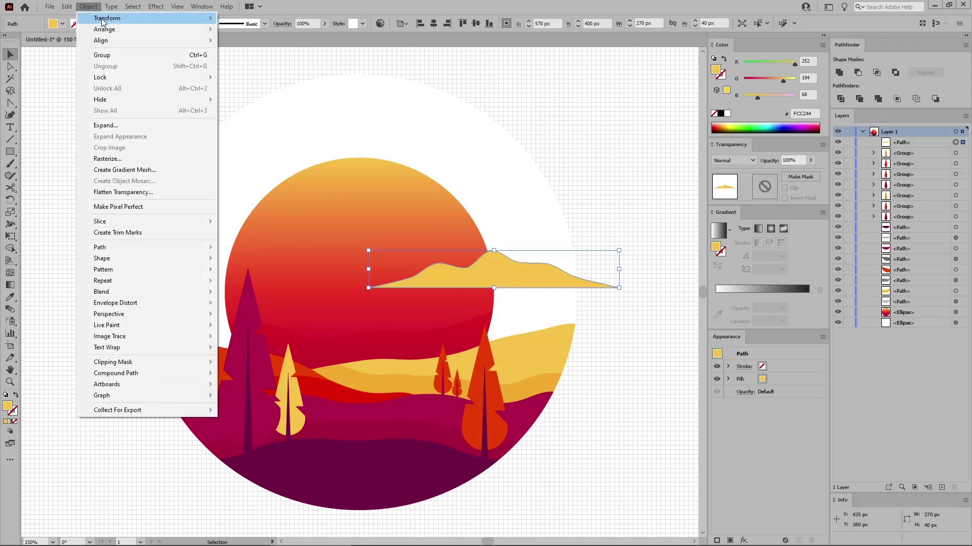
pyautogui.moveTo(151, 18)
pyautogui.click(269, 32)
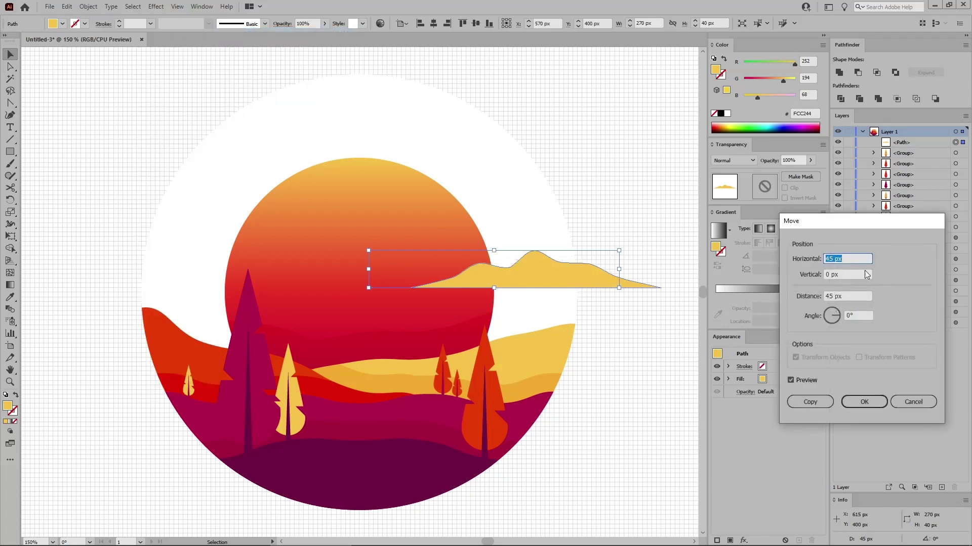
pyautogui.write('-20')
pyautogui.press('Tab')
pyautogui.write('2')
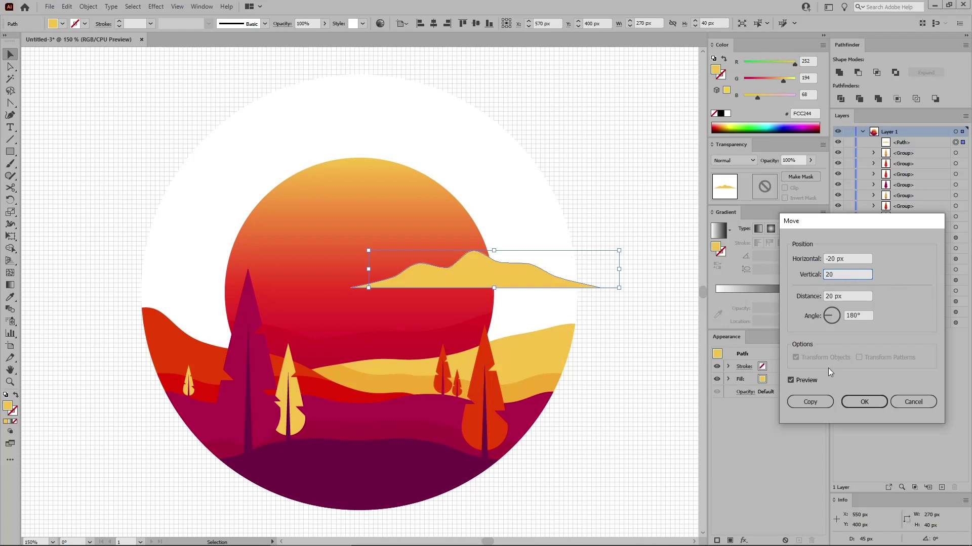
pyautogui.click(809, 402)
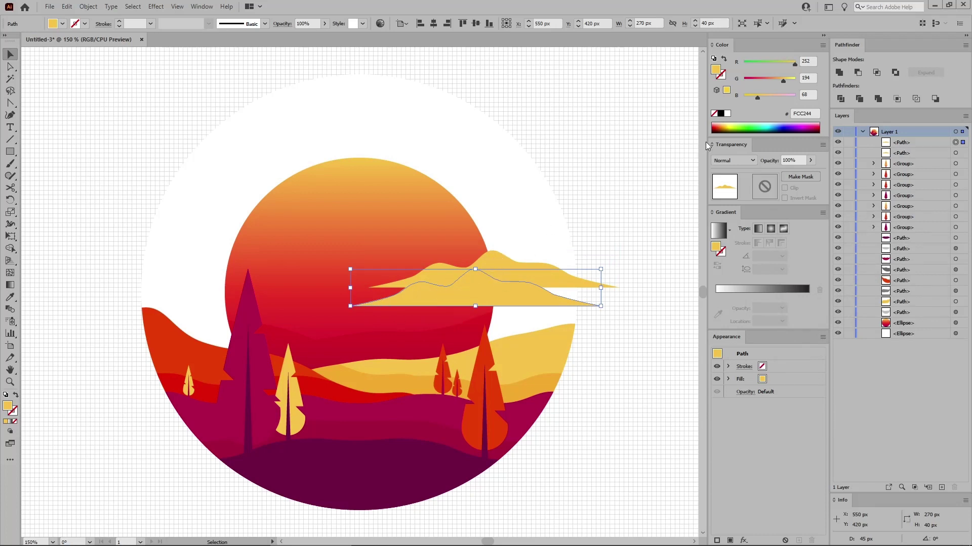
pyautogui.click(720, 114)
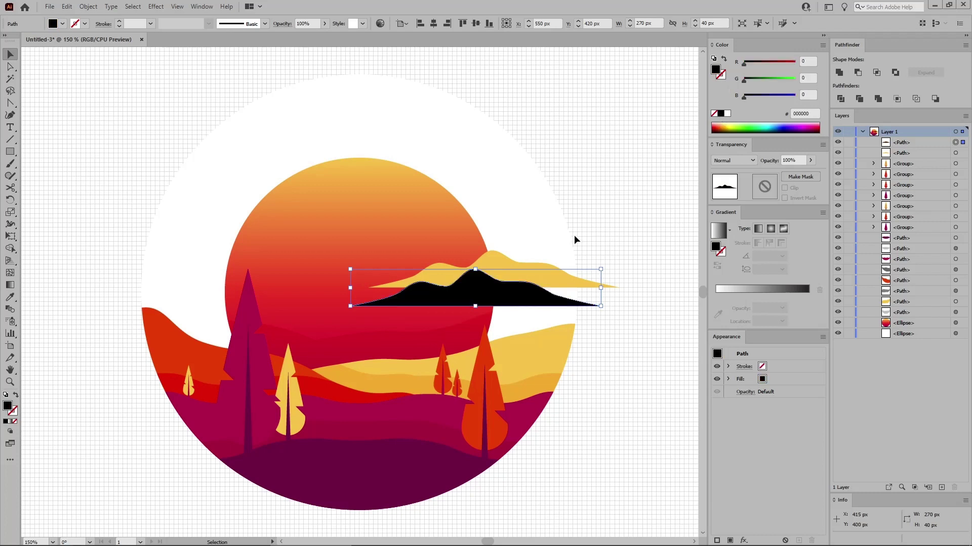
# - Duplicate the yellow cloud at 195 by 30 px and place it across the sun's upper-left edge, centred at X 292.5, Y 305 px
pyautogui.click(498, 267)
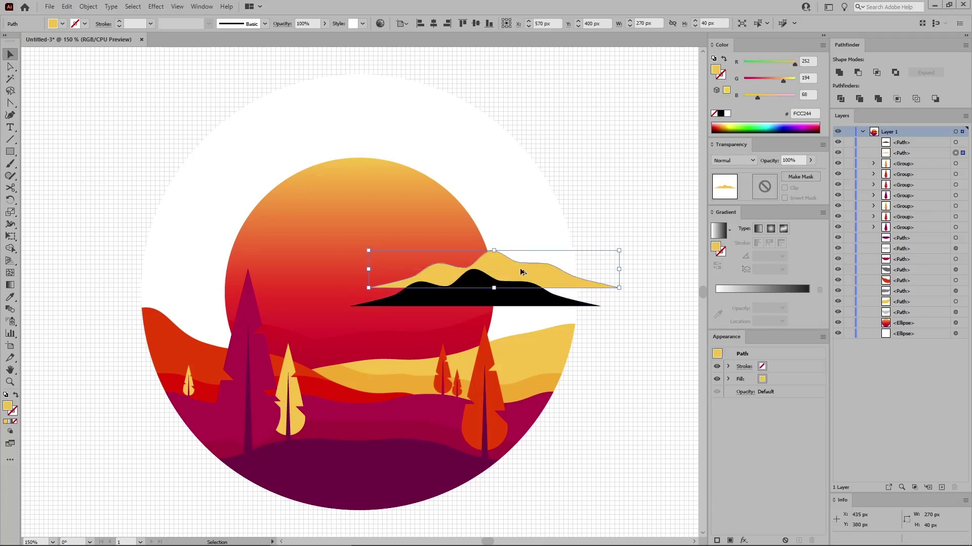
pyautogui.moveTo(520, 272); pyautogui.dragTo(333, 223)
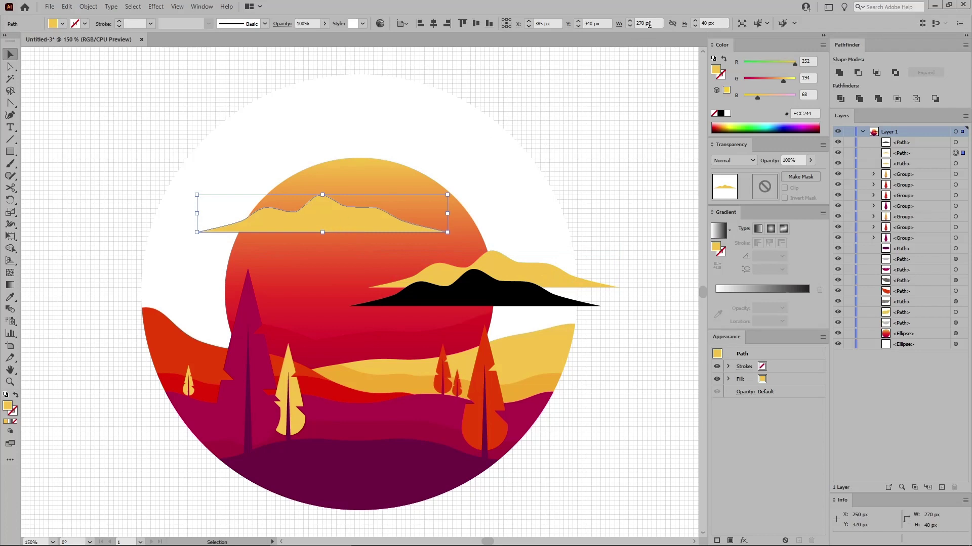
pyautogui.moveTo(653, 23); pyautogui.dragTo(631, 29)
pyautogui.write('195')
pyautogui.click(704, 23)
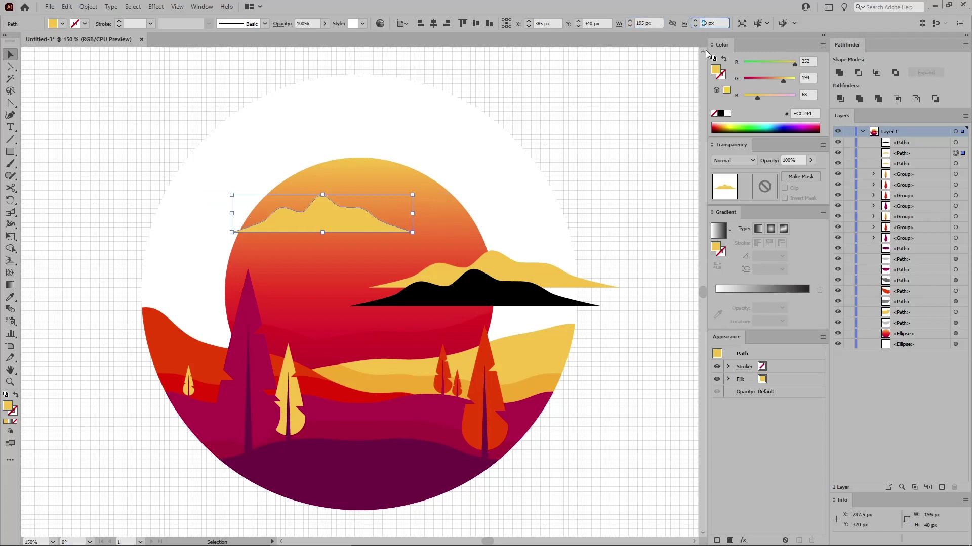
pyautogui.write('30')
pyautogui.press('Return')
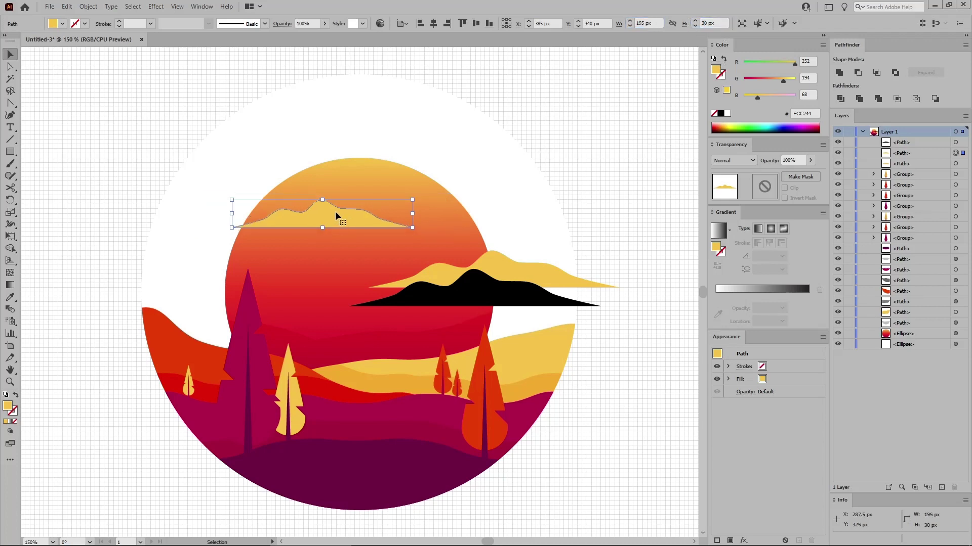
pyautogui.moveTo(327, 217); pyautogui.dragTo(227, 174)
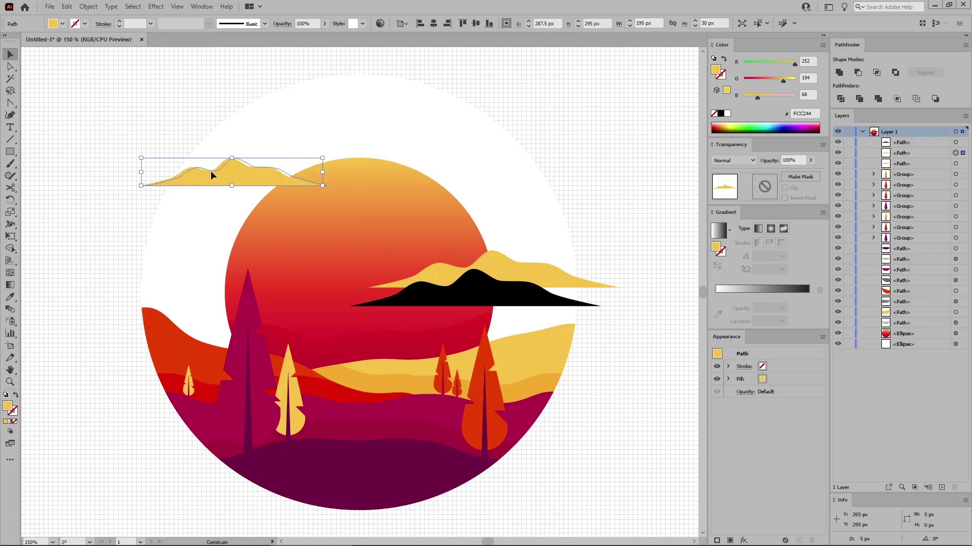
pyautogui.moveTo(211, 171); pyautogui.dragTo(235, 185)
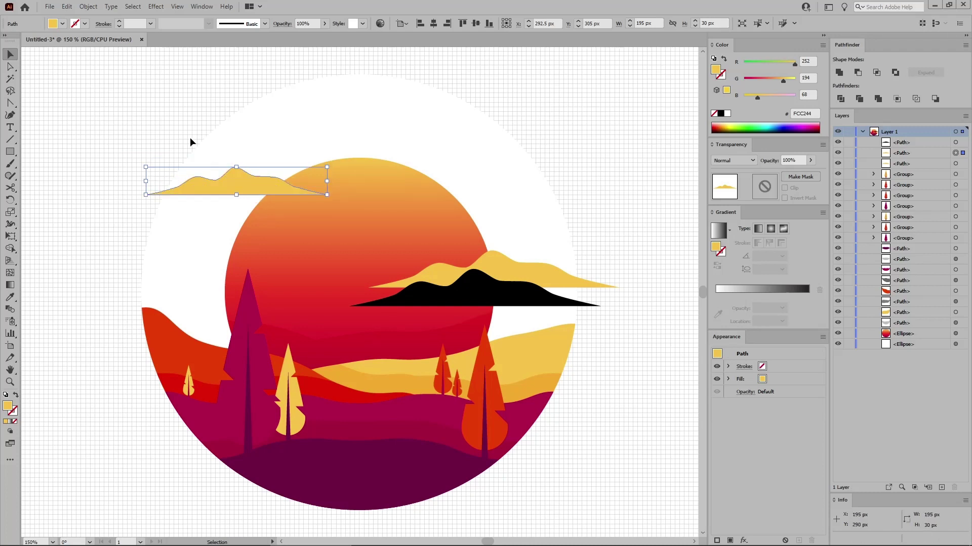
# - Create a copy of the small cloud offset 20 px horizontally and 20 px vertically, and fill the copy with black
pyautogui.click(88, 6)
pyautogui.moveTo(183, 20)
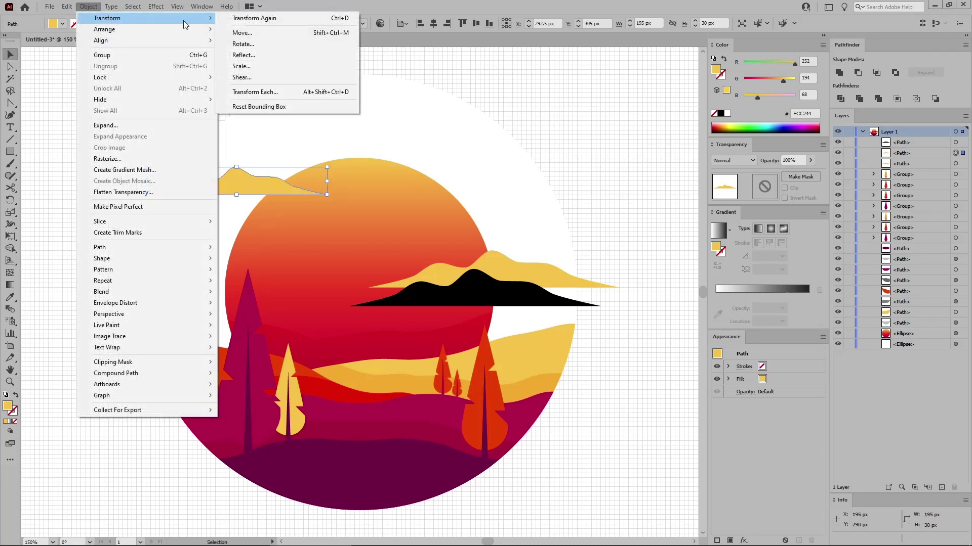
pyautogui.click(242, 33)
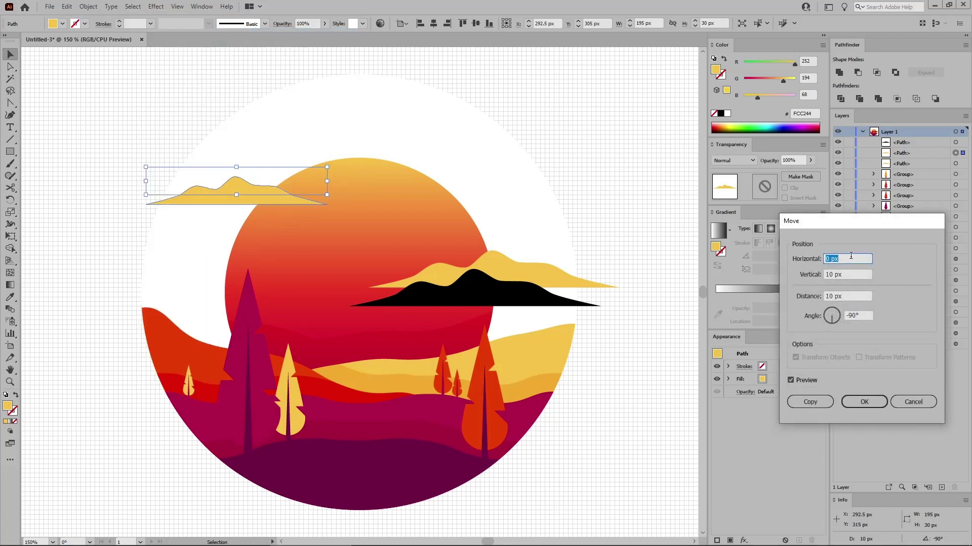
pyautogui.click(850, 258)
pyautogui.write('20')
pyautogui.press('Tab')
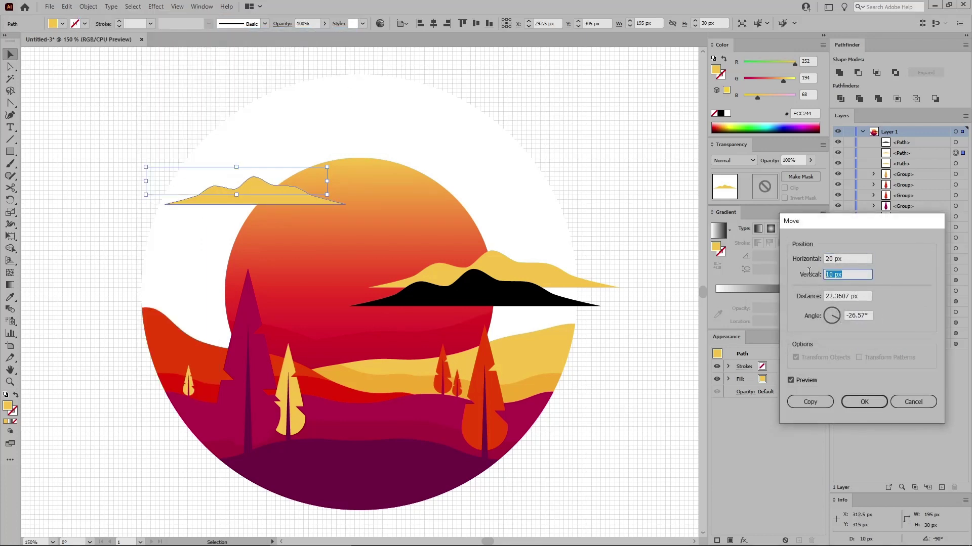
pyautogui.write('20')
pyautogui.click(810, 401)
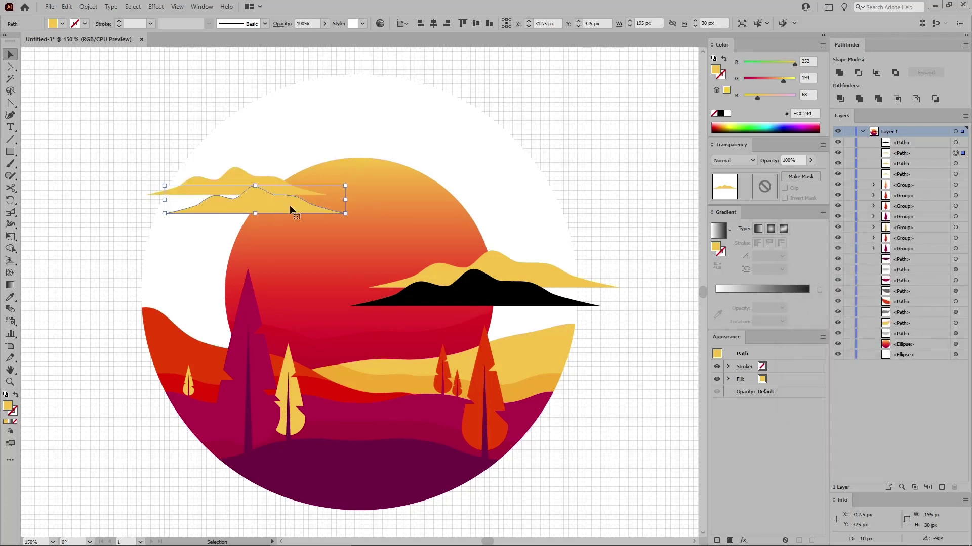
pyautogui.click(721, 114)
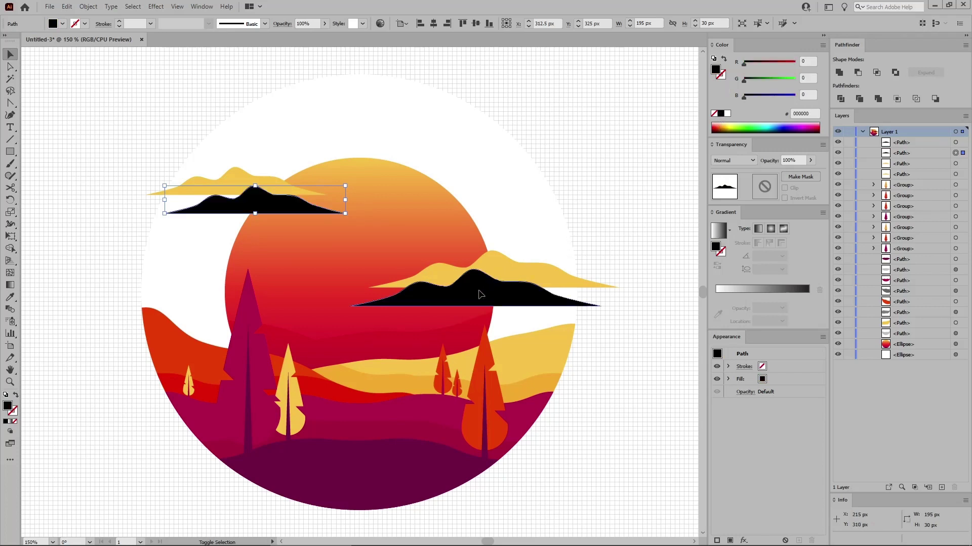
# - Select both black cloud copies and combine them into one compound path
pyautogui.keyDown('shift'); pyautogui.click(477, 286); pyautogui.keyUp('shift')
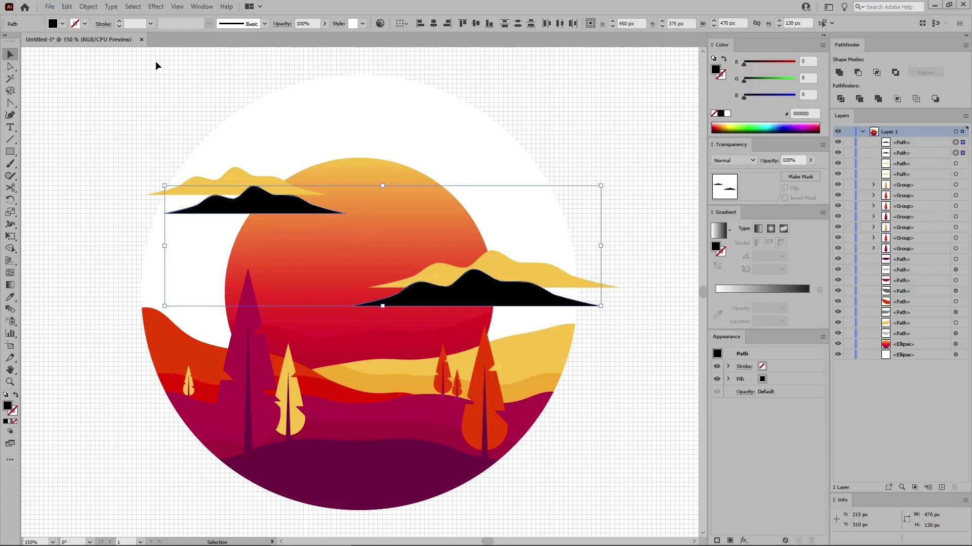
pyautogui.click(88, 7)
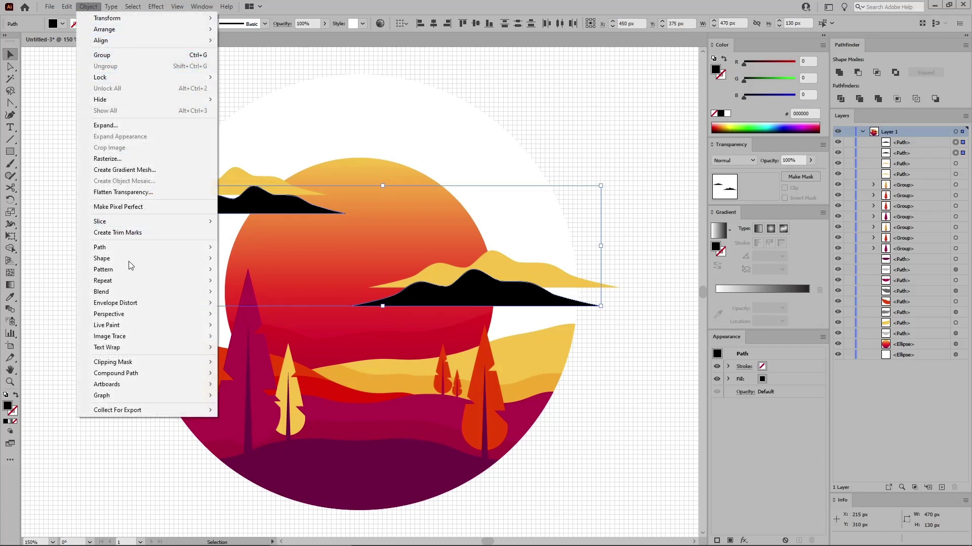
pyautogui.moveTo(148, 374)
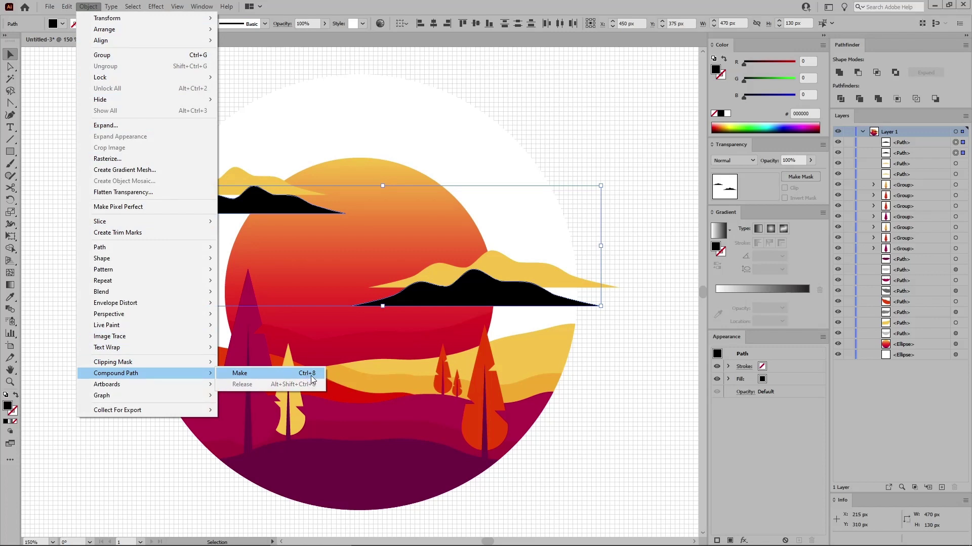
pyautogui.click(282, 375)
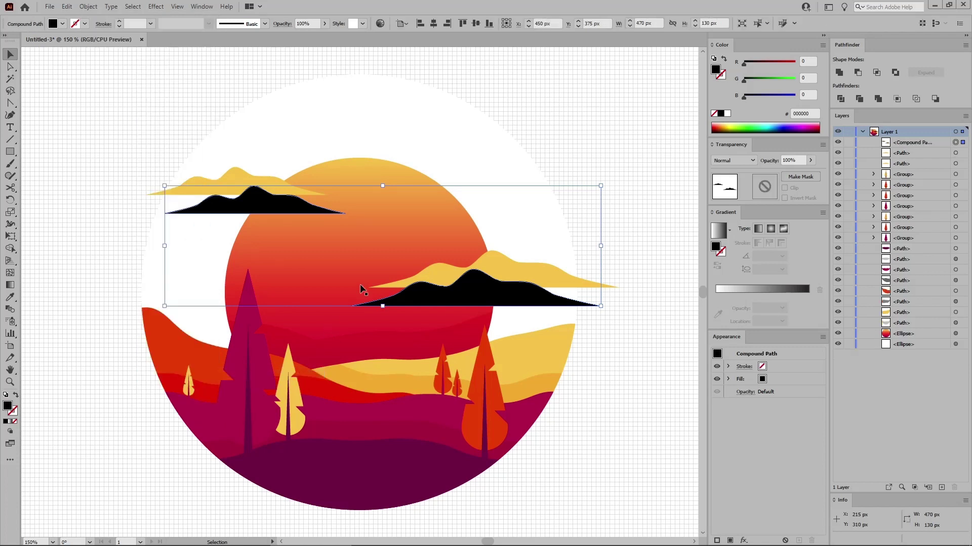
# - Paste a copy of the sun circle in place and intersect it with the black clouds to trim them to the sun
pyautogui.click(395, 214)
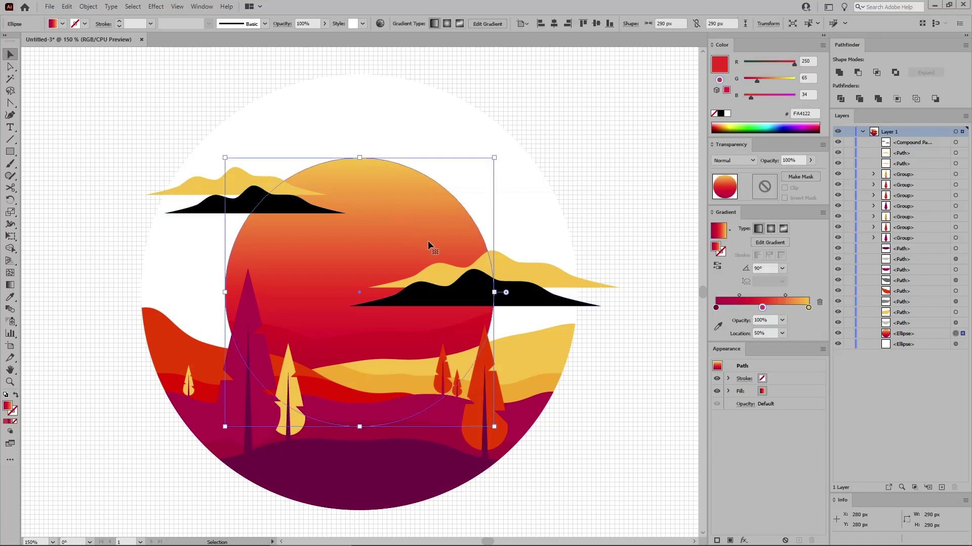
pyautogui.press('a')
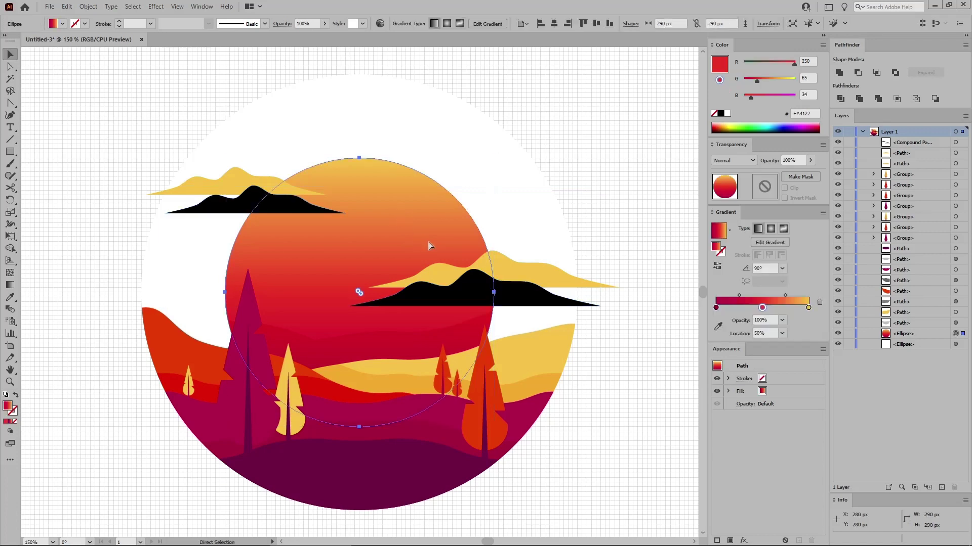
pyautogui.hotkey('ctrl', 'c')
pyautogui.hotkey('ctrl', 'f')
pyautogui.press('v')
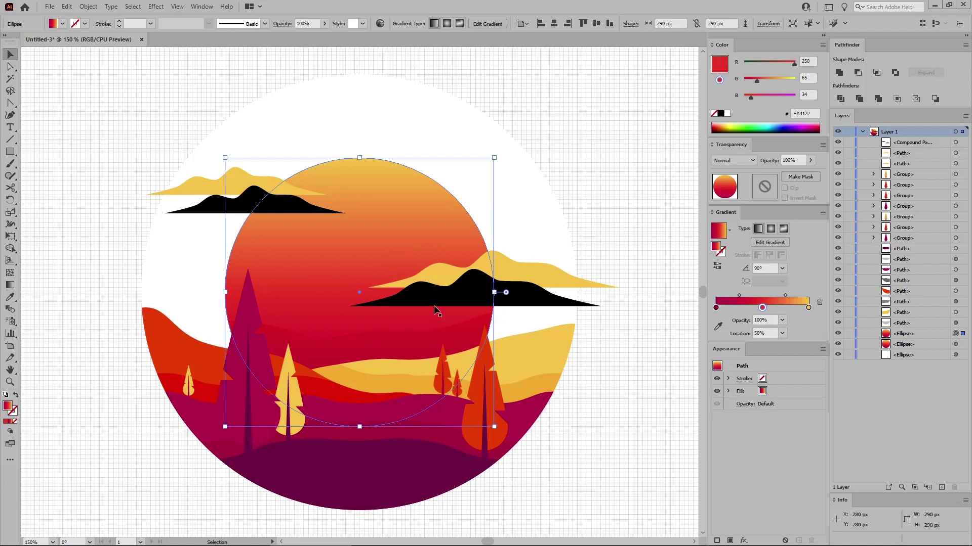
pyautogui.keyDown('shift'); pyautogui.click(489, 302); pyautogui.keyUp('shift')
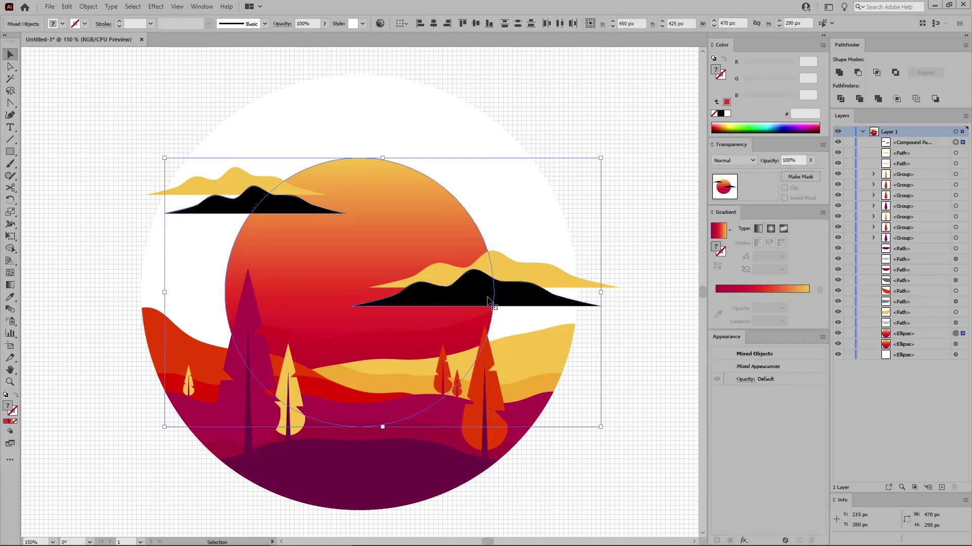
pyautogui.click(877, 73)
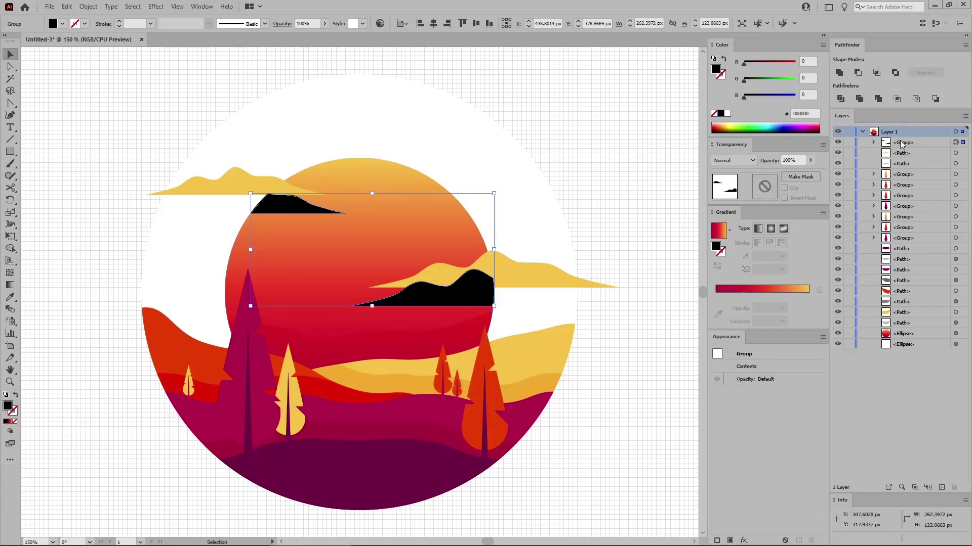
# - Turn the group of trimmed black cloud pieces into a compound path
pyautogui.click(88, 6)
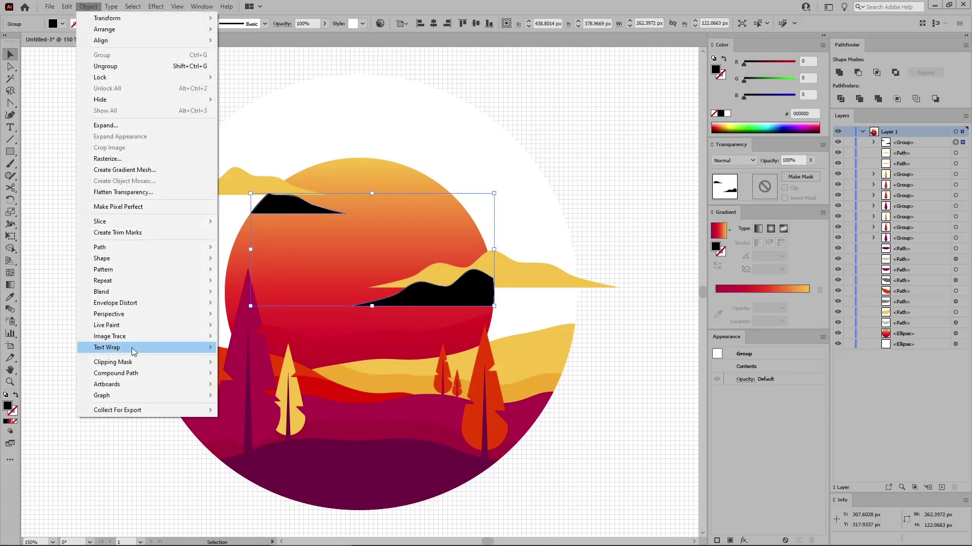
pyautogui.moveTo(130, 373)
pyautogui.click(238, 375)
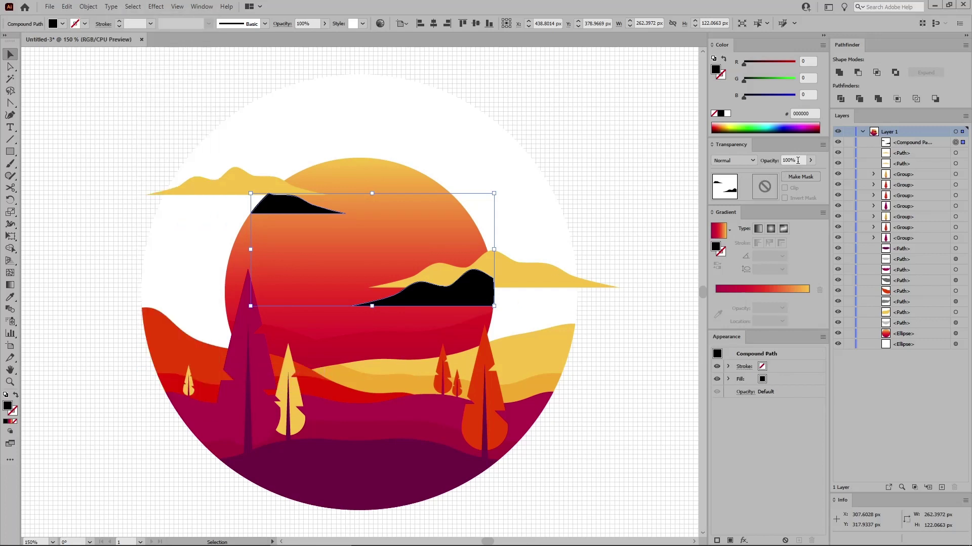
# - Set the black cloud shadows to 40% opacity with Soft Light blending and stack them beneath both yellow clouds
pyautogui.click(797, 159)
pyautogui.write('40')
pyautogui.click(746, 161)
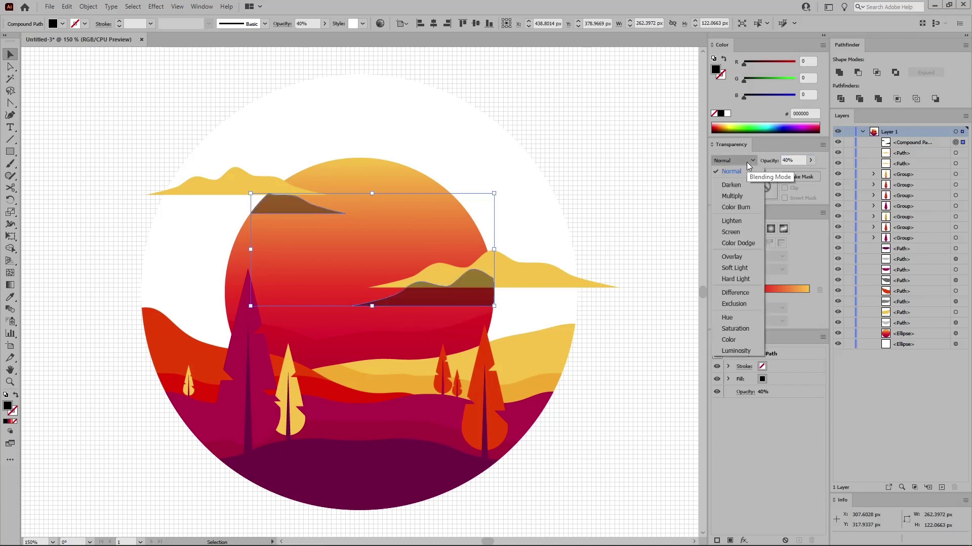
pyautogui.click(735, 268)
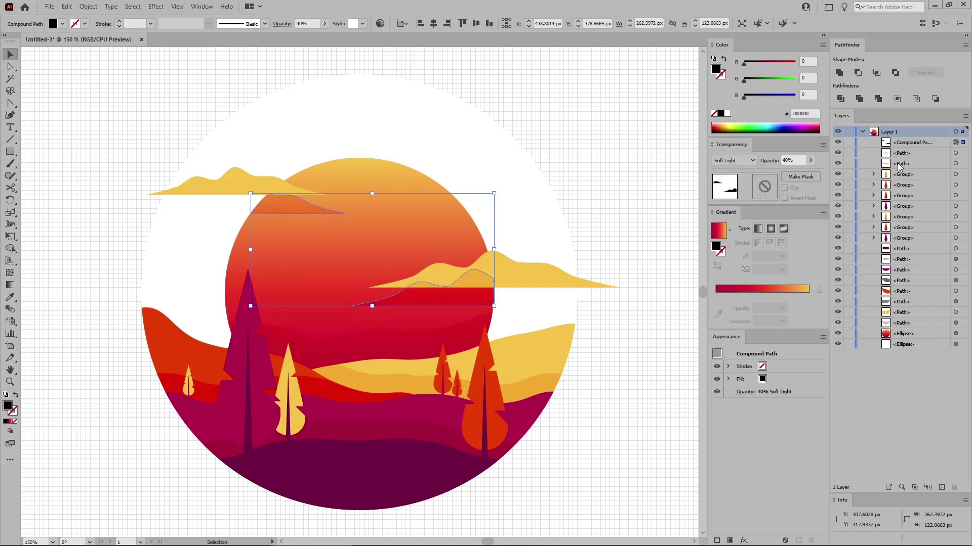
pyautogui.moveTo(915, 144); pyautogui.dragTo(929, 169)
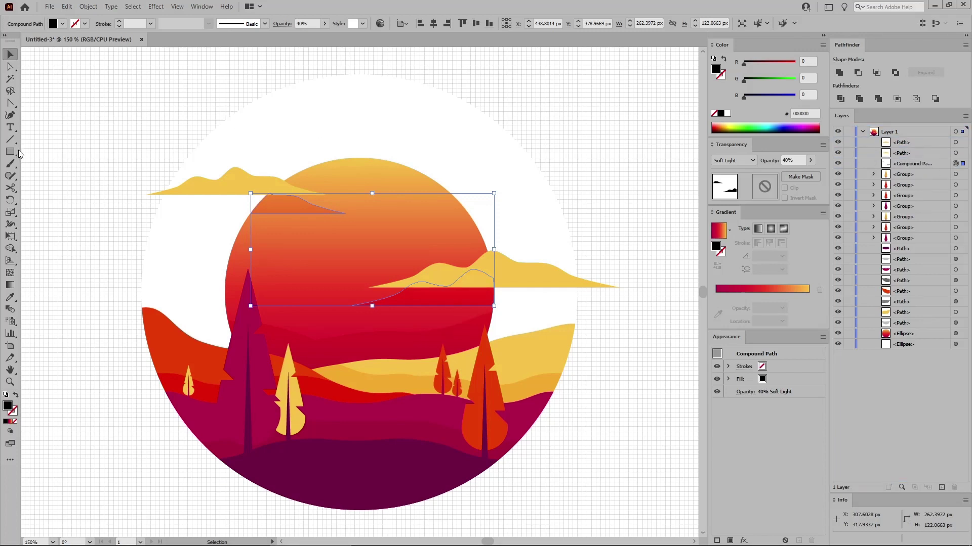
# - Draw a black ellipse about 35 by 30 px in the empty area outside the white circle's upper-right edge
pyautogui.moveTo(11, 152); pyautogui.dragTo(56, 176)
pyautogui.moveTo(584, 152); pyautogui.dragTo(619, 182)
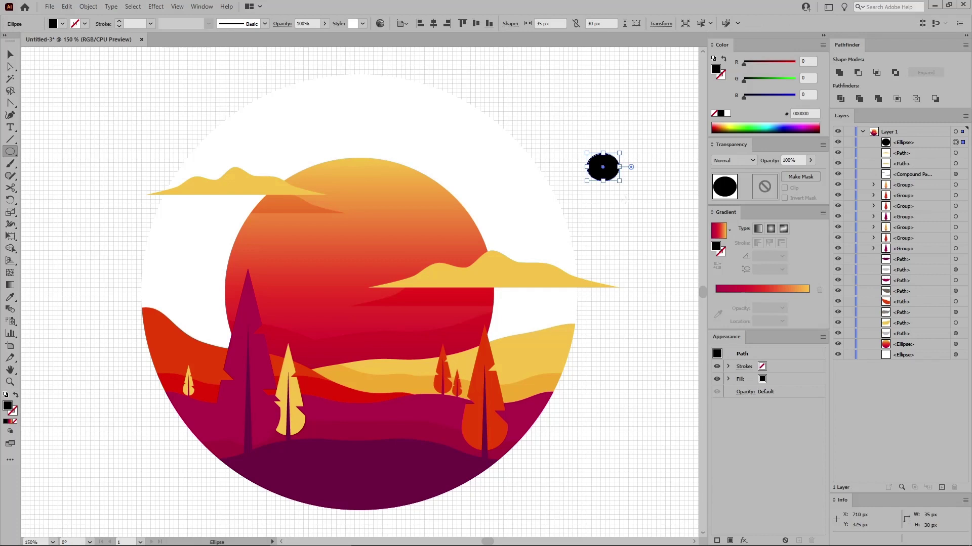
# - Copy the black ellipse 25 px to the right so the two overlap, and unite both into one shape
pyautogui.hotkey('ctrl', '+')
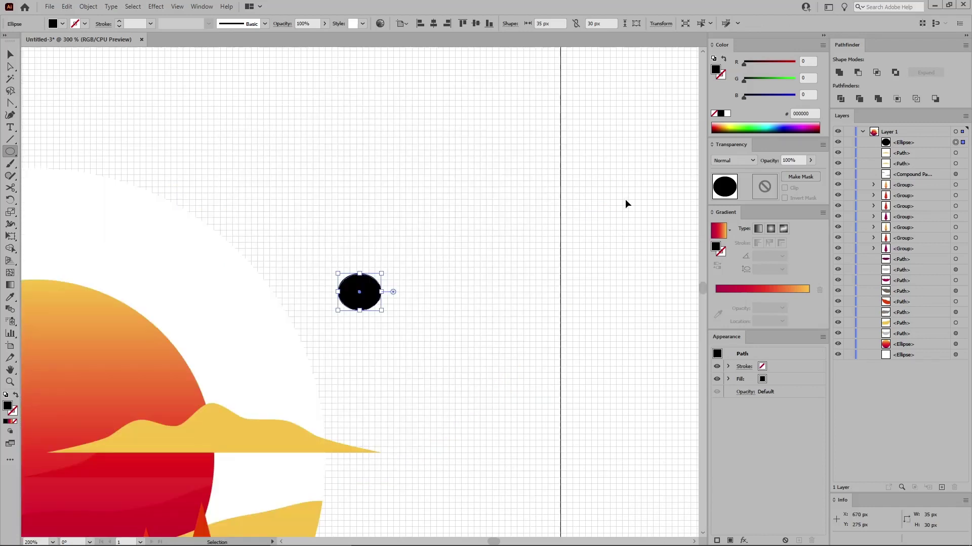
pyautogui.hotkey('ctrl', '+')
pyautogui.hotkey('ctrl', '+')
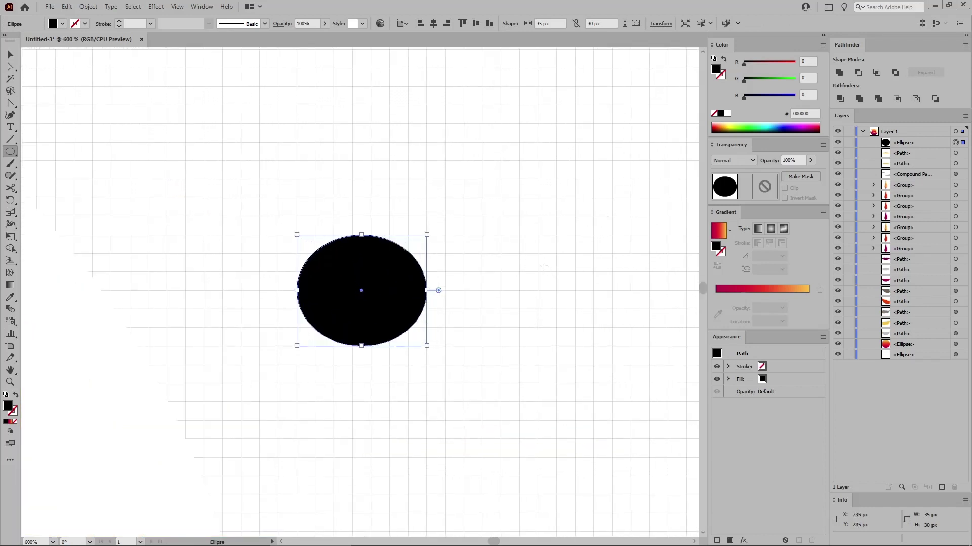
pyautogui.click(9, 55)
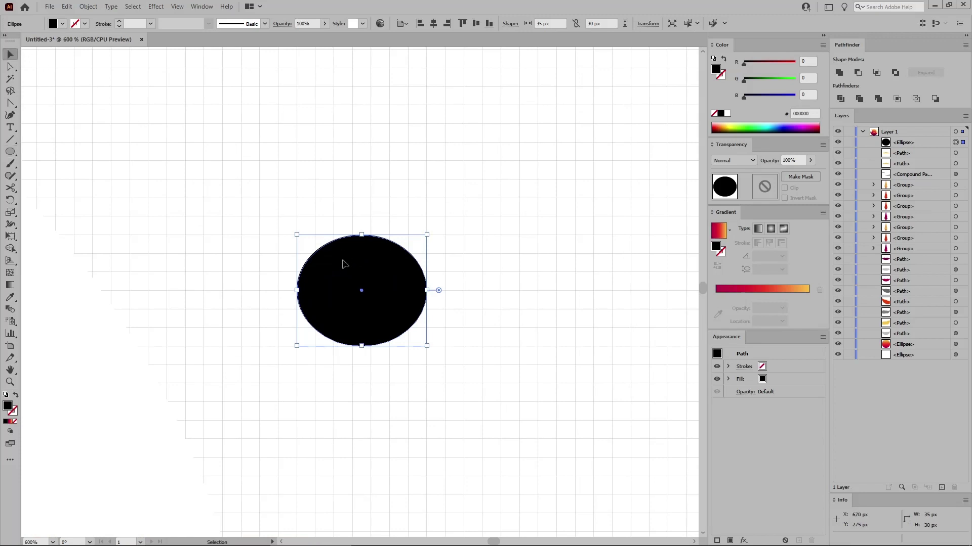
pyautogui.moveTo(342, 264); pyautogui.dragTo(425, 266)
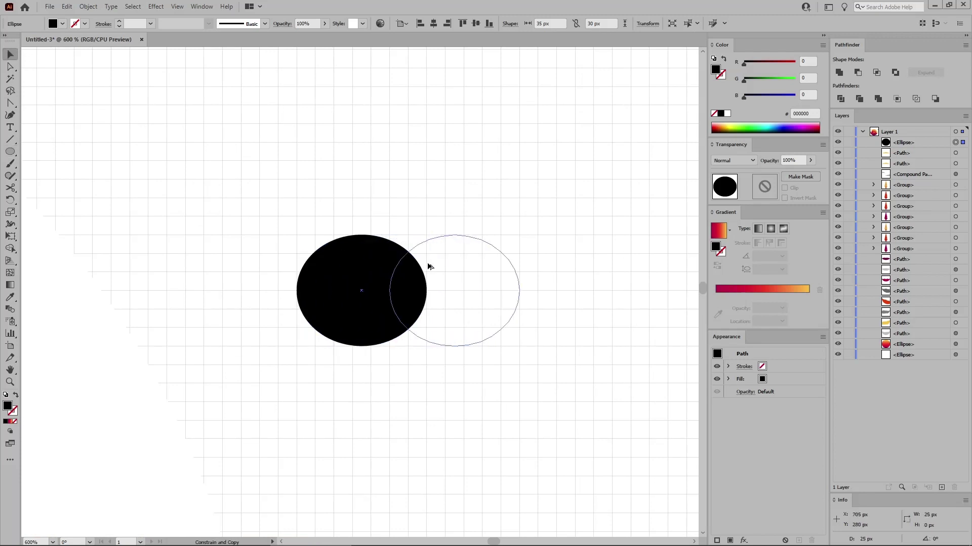
pyautogui.moveTo(428, 267); pyautogui.dragTo(428, 267)
pyautogui.moveTo(452, 191); pyautogui.dragTo(363, 304)
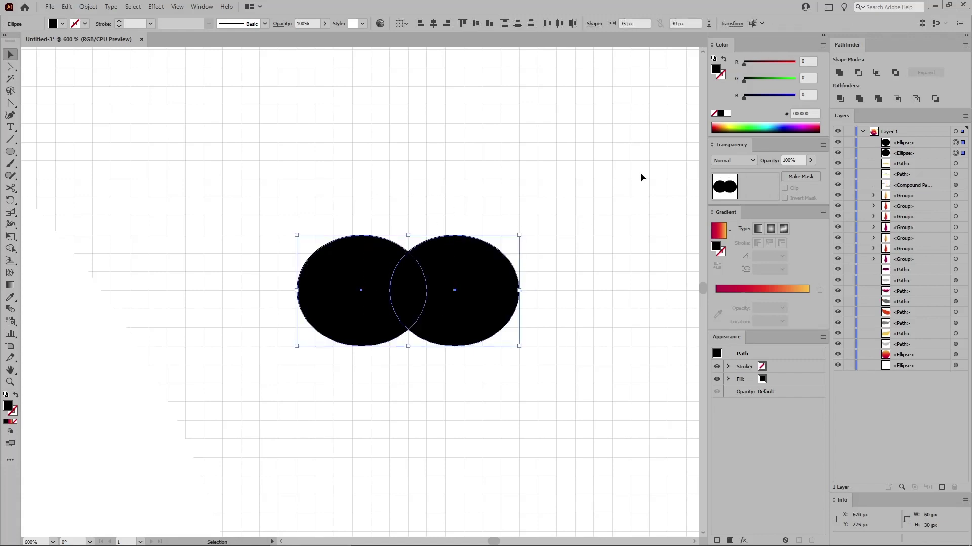
pyautogui.click(839, 72)
pyautogui.hotkey('ctrl', 'shift', 'a')
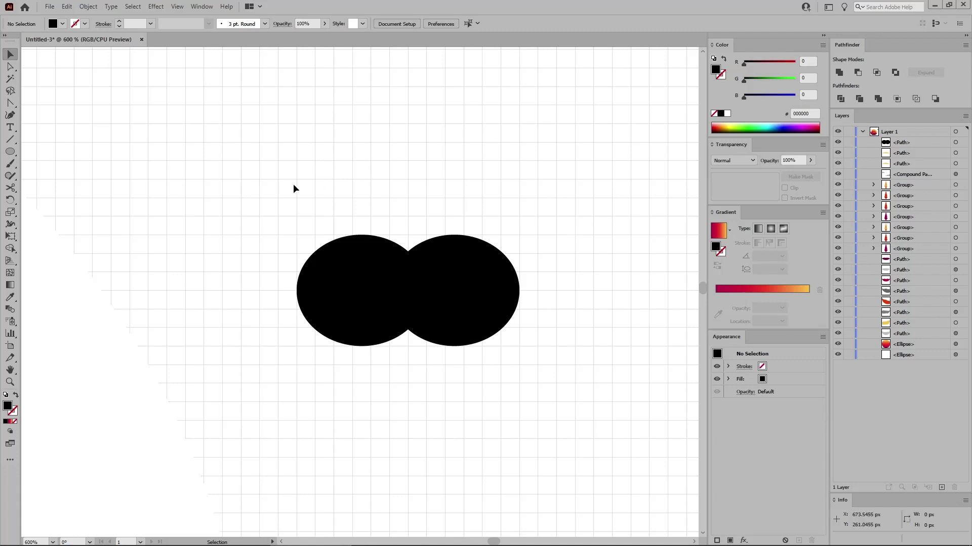
# - Draw a 40 by 35 px black ellipse, place it and a copy side by side over the united shape's lower part, and unite the pair
pyautogui.click(10, 151)
pyautogui.moveTo(278, 142); pyautogui.dragTo(423, 268)
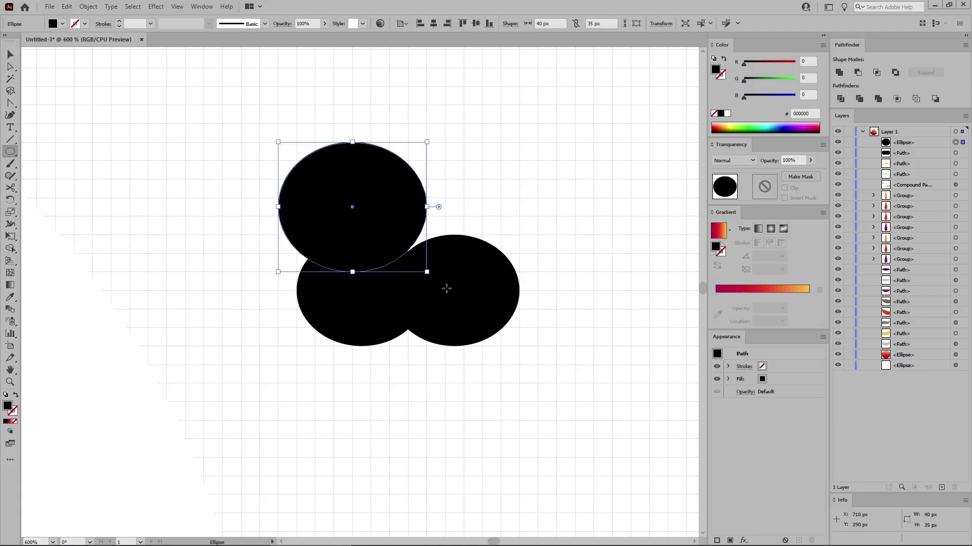
pyautogui.click(10, 54)
pyautogui.moveTo(381, 185); pyautogui.dragTo(467, 295)
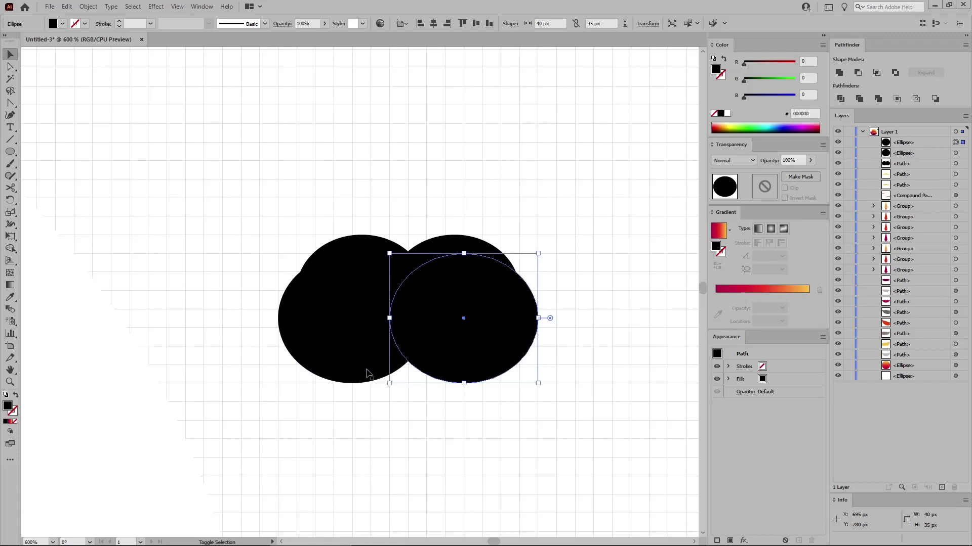
pyautogui.keyDown('shift'); pyautogui.click(368, 373); pyautogui.keyUp('shift')
pyautogui.click(839, 72)
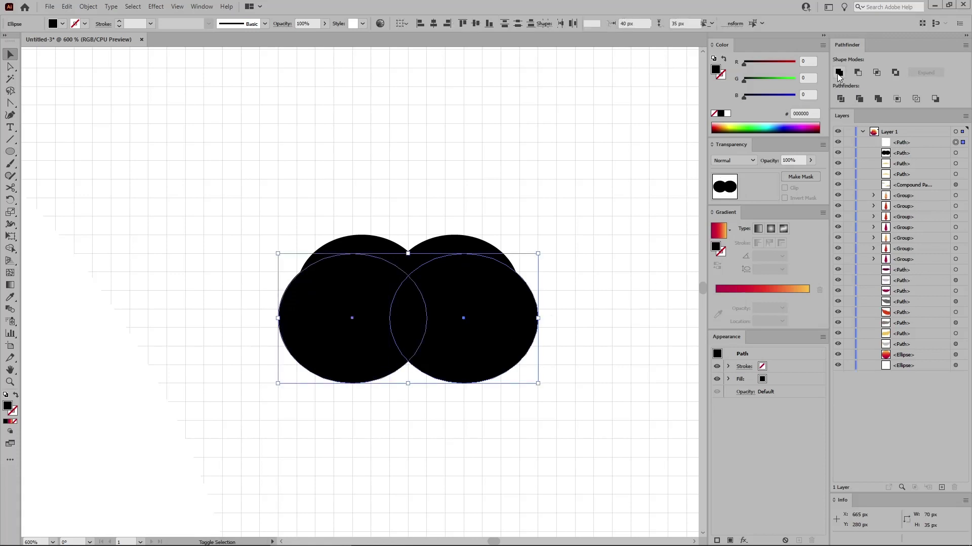
# - Subtract the front double-ellipse shape from the one behind it to leave a thin bird silhouette
pyautogui.moveTo(459, 174); pyautogui.dragTo(358, 322)
pyautogui.click(857, 72)
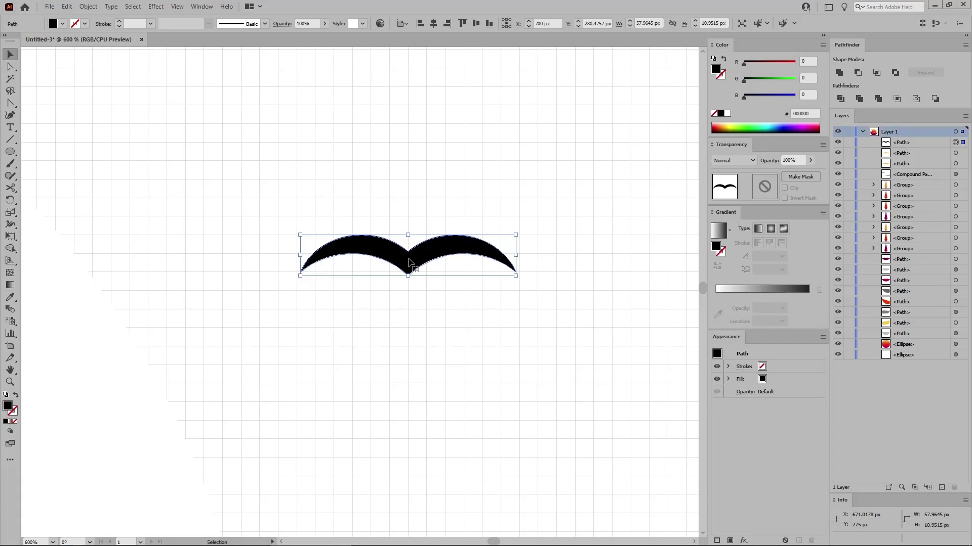
pyautogui.hotkey('ctrl', '0')
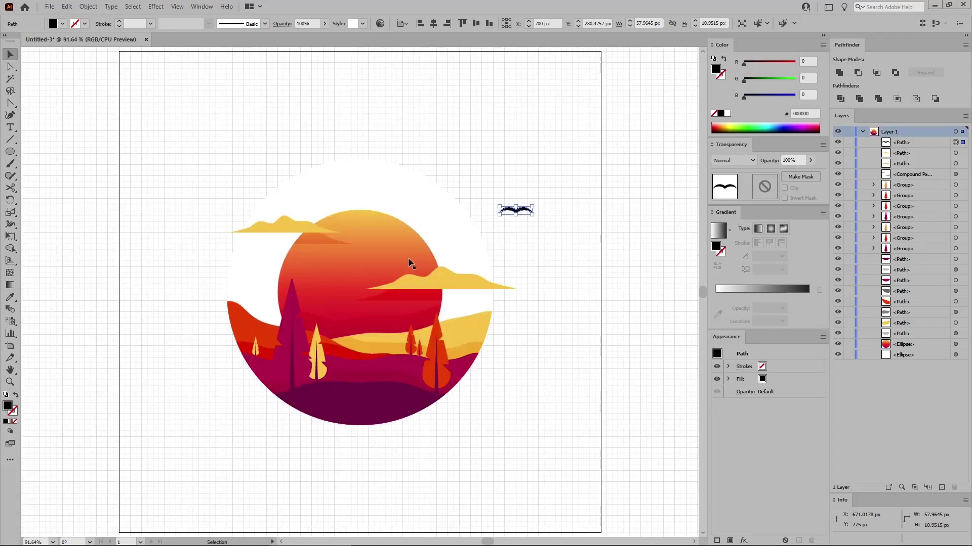
pyautogui.click(514, 233)
pyautogui.press('a')
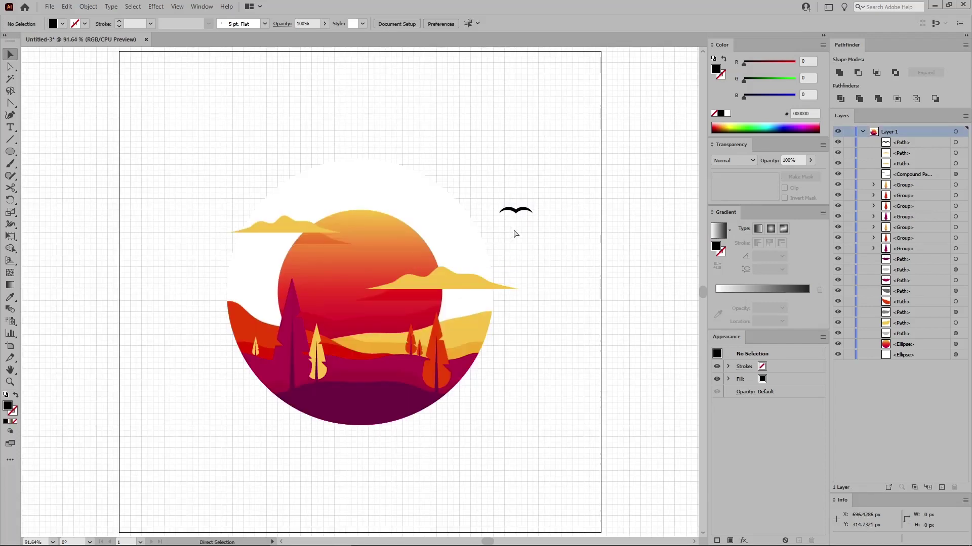
# - Move the bird onto the sun's upper left and add two smaller copies, about 43 px wide above the purple tree and 35 px above the right cloud
pyautogui.hotkey('ctrl', '=')
pyautogui.hotkey('ctrl', '=')
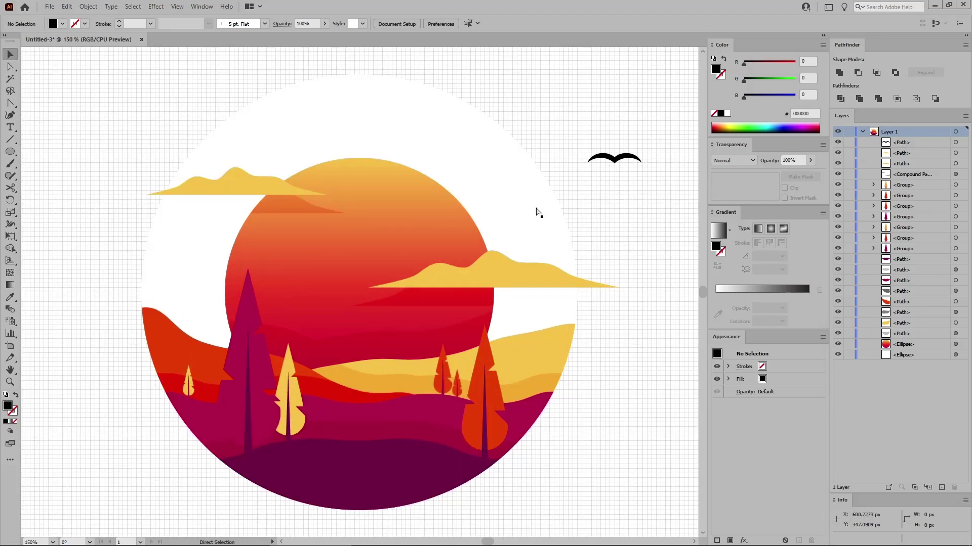
pyautogui.press('v')
pyautogui.moveTo(614, 160); pyautogui.dragTo(263, 253)
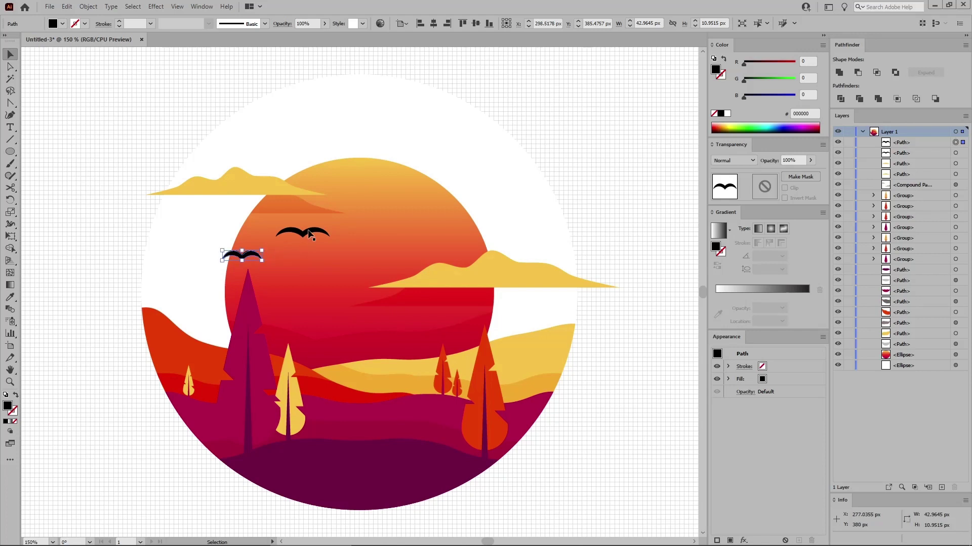
pyautogui.moveTo(311, 232); pyautogui.dragTo(444, 245)
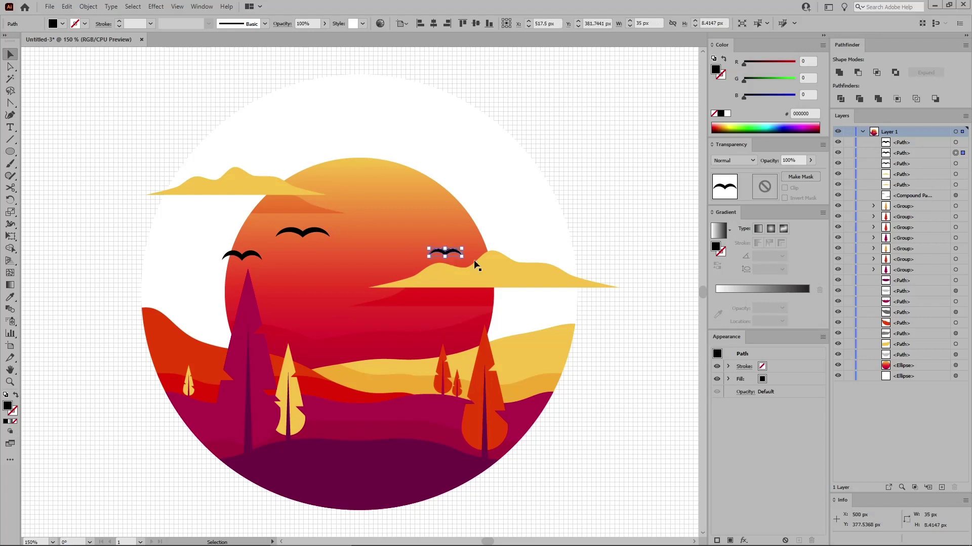
pyautogui.click(611, 186)
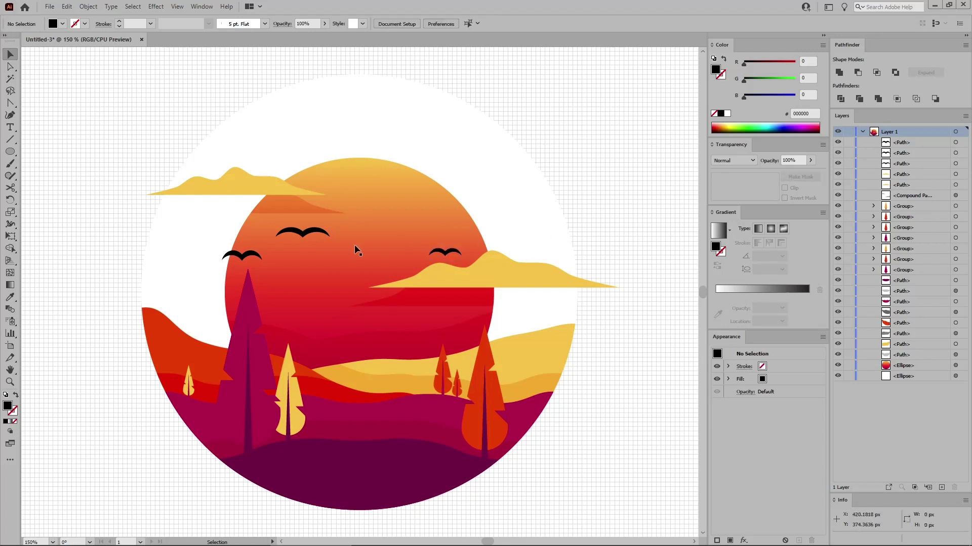
# - Apply a horizontal Flag warp with a 25% bend to all three birds
pyautogui.click(255, 258)
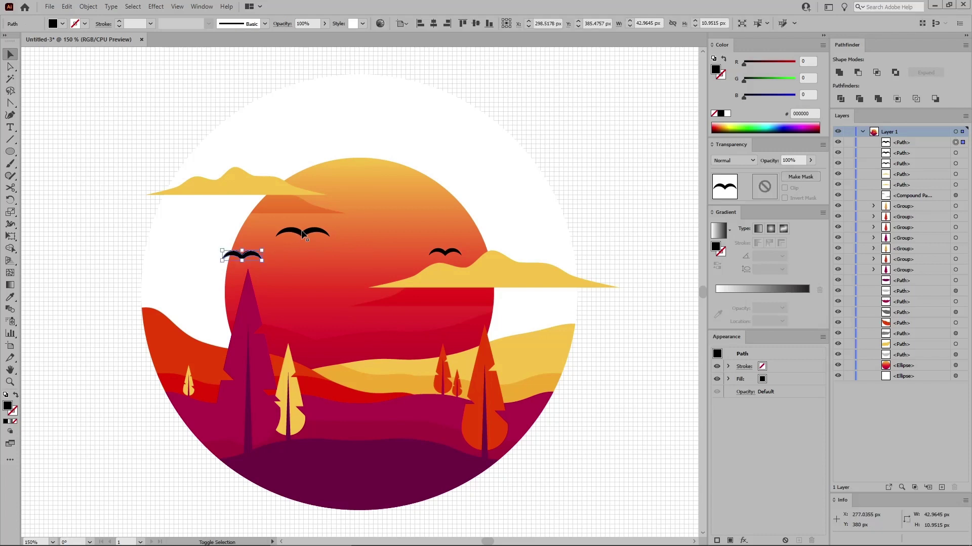
pyautogui.keyDown('shift'); pyautogui.click(304, 234); pyautogui.keyUp('shift')
pyautogui.keyDown('shift'); pyautogui.click(452, 254); pyautogui.keyUp('shift')
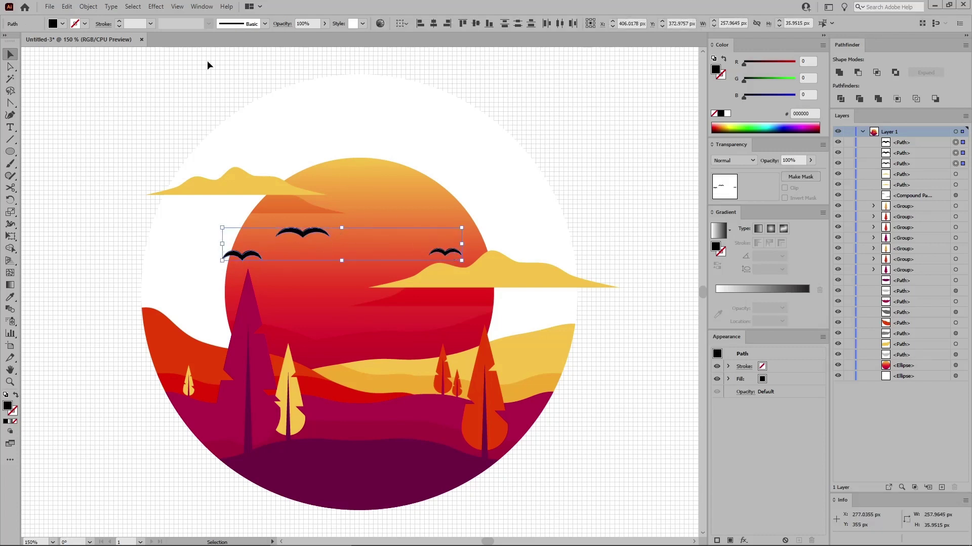
pyautogui.click(156, 6)
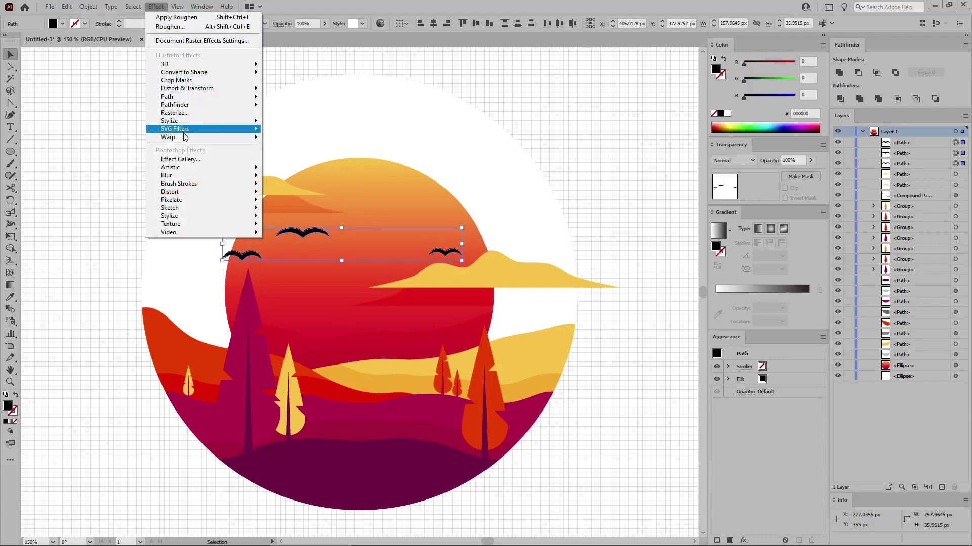
pyautogui.moveTo(185, 137)
pyautogui.click(283, 216)
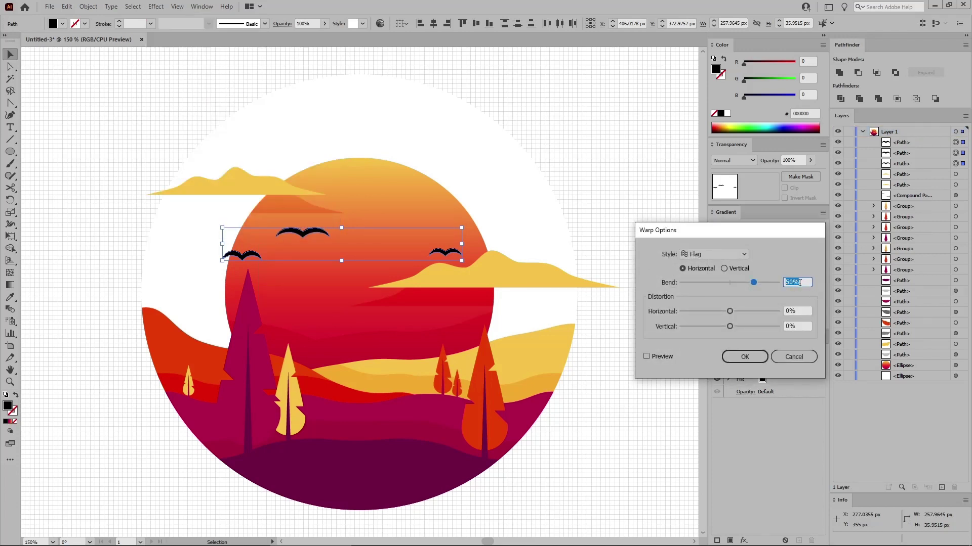
pyautogui.write('25')
pyautogui.click(683, 269)
pyautogui.click(743, 357)
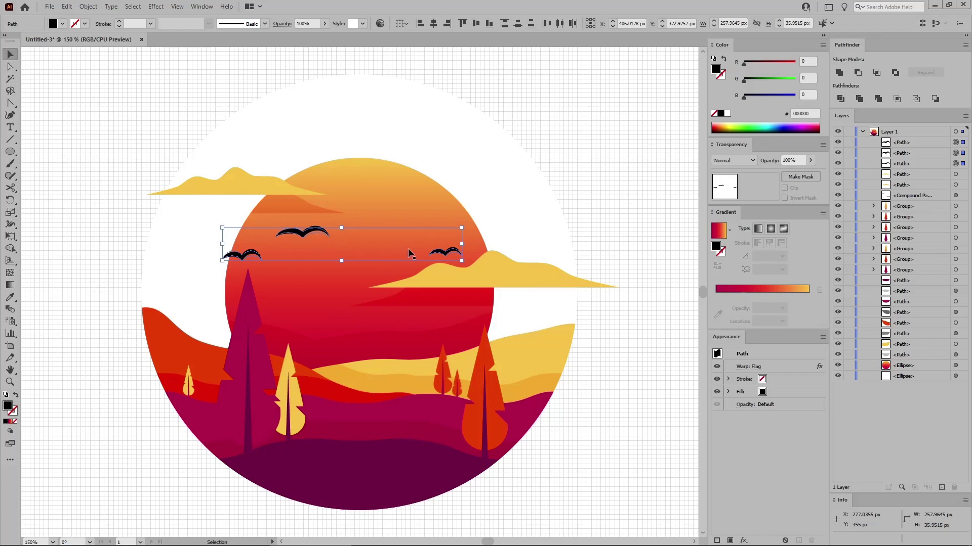
# - Group the three birds and use them as an opacity mask on the sun circle with clipping turned off
pyautogui.hotkey('ctrl', 'g')
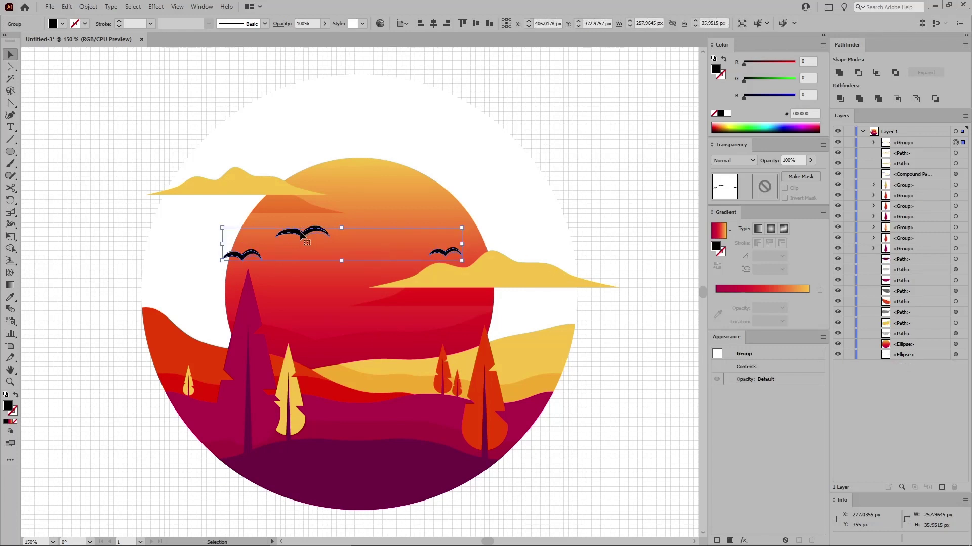
pyautogui.keyDown('shift'); pyautogui.click(409, 206); pyautogui.keyUp('shift')
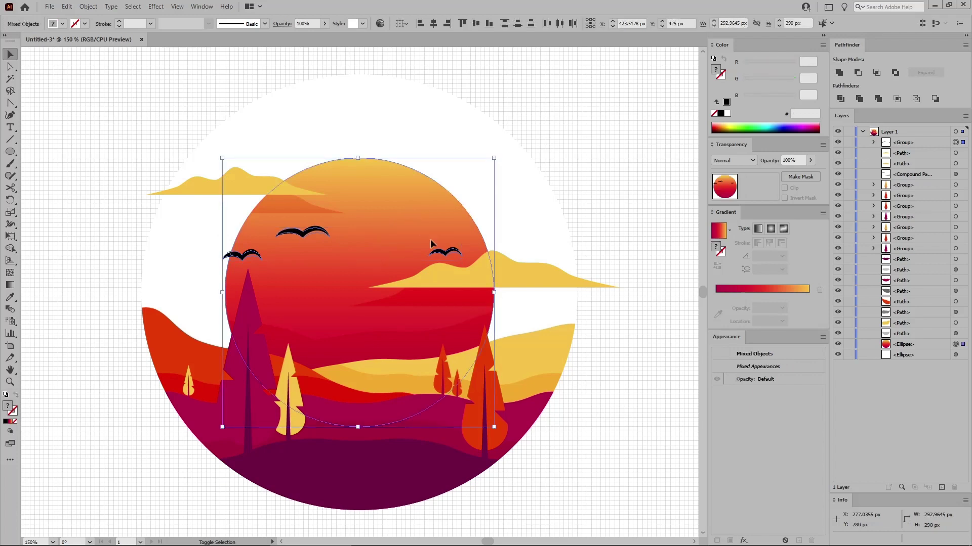
pyautogui.click(799, 178)
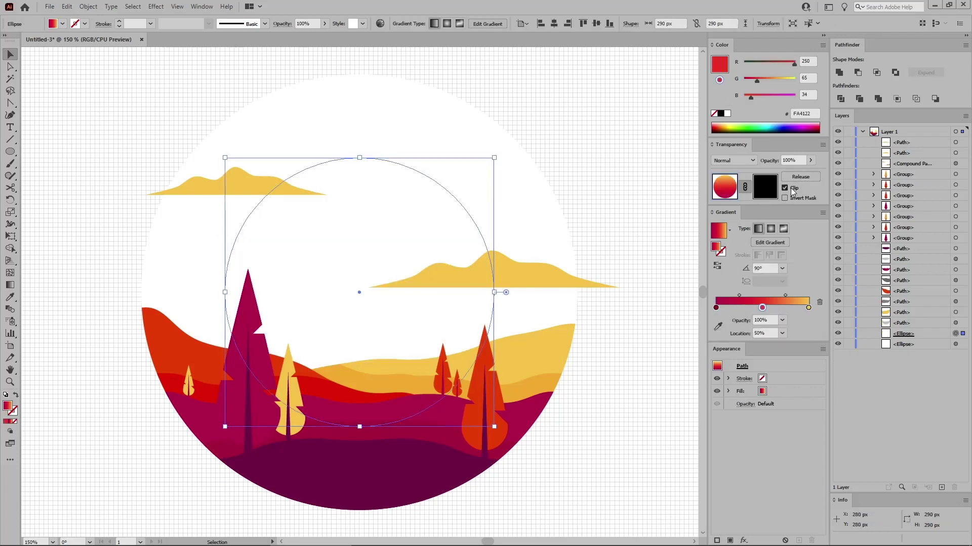
pyautogui.click(784, 188)
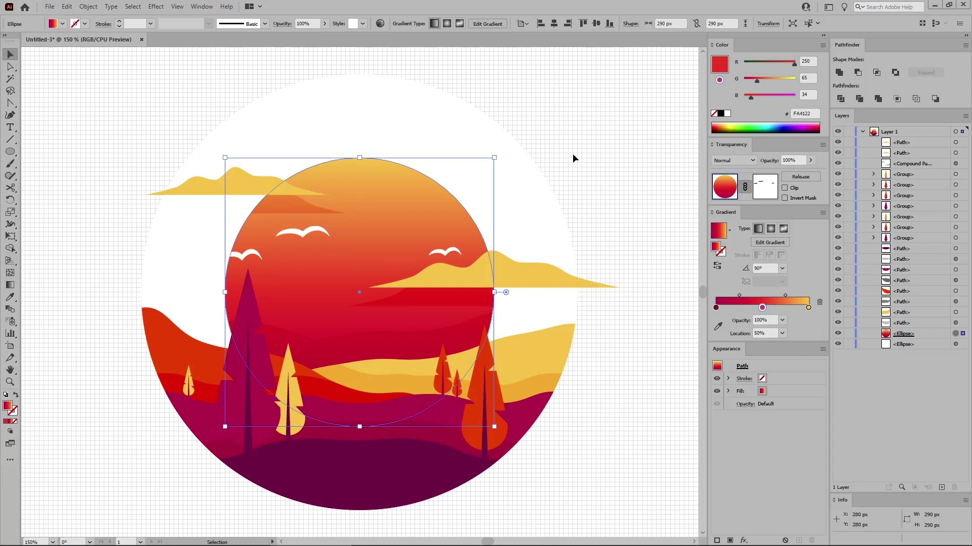
# - Set a finer gridline spacing in the Guides & Grid preferences
pyautogui.click(66, 6)
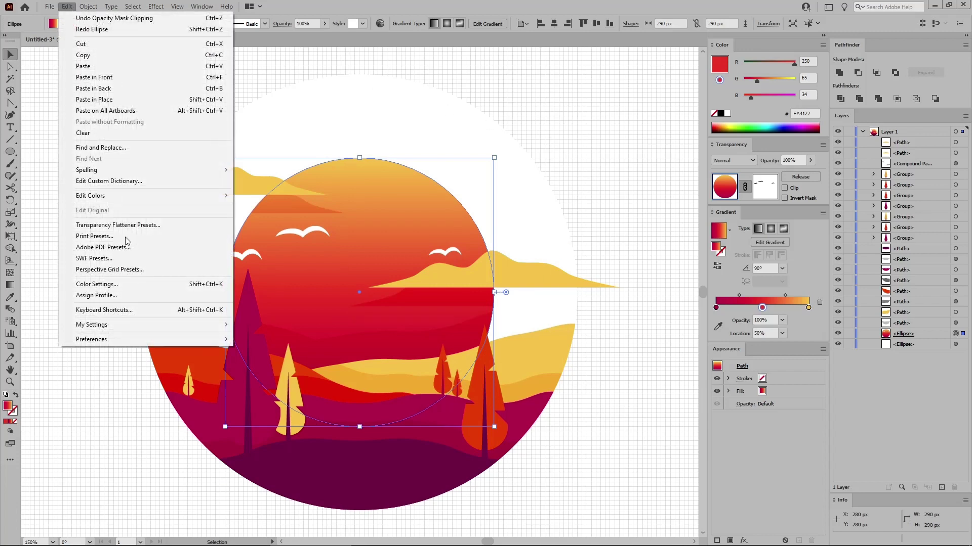
pyautogui.moveTo(115, 339)
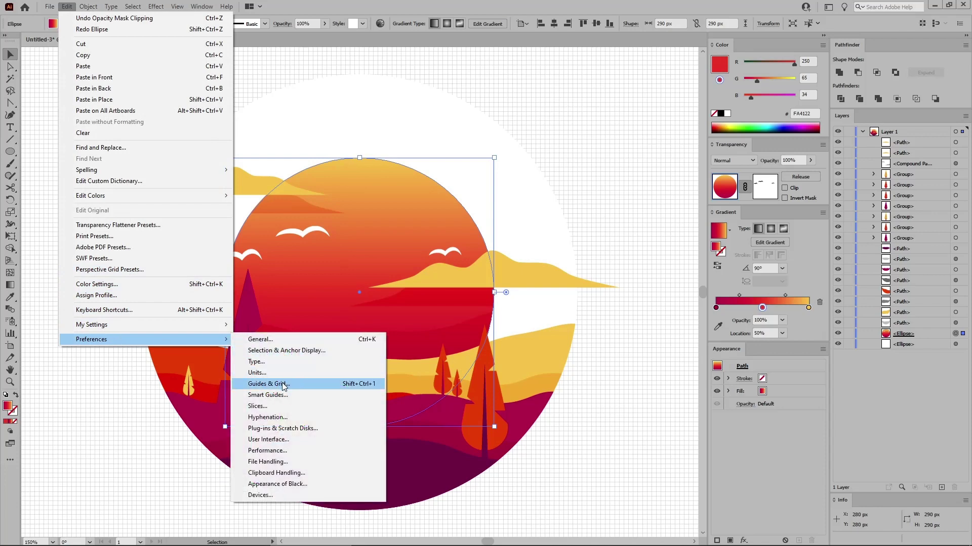
pyautogui.click(283, 383)
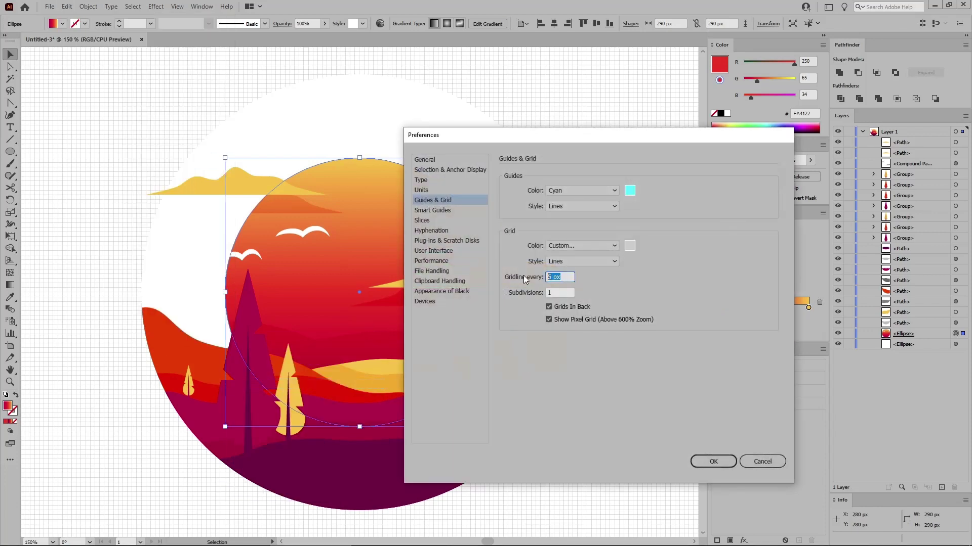
pyautogui.click(718, 463)
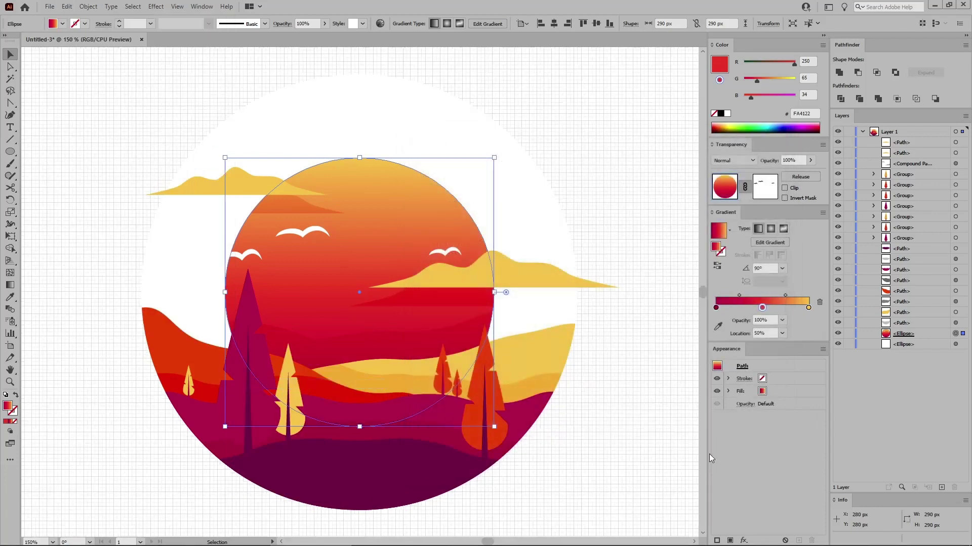
# - Create a 112 by 32 px ellipse in the empty area outside the white circle's upper-right edge
pyautogui.click(10, 151)
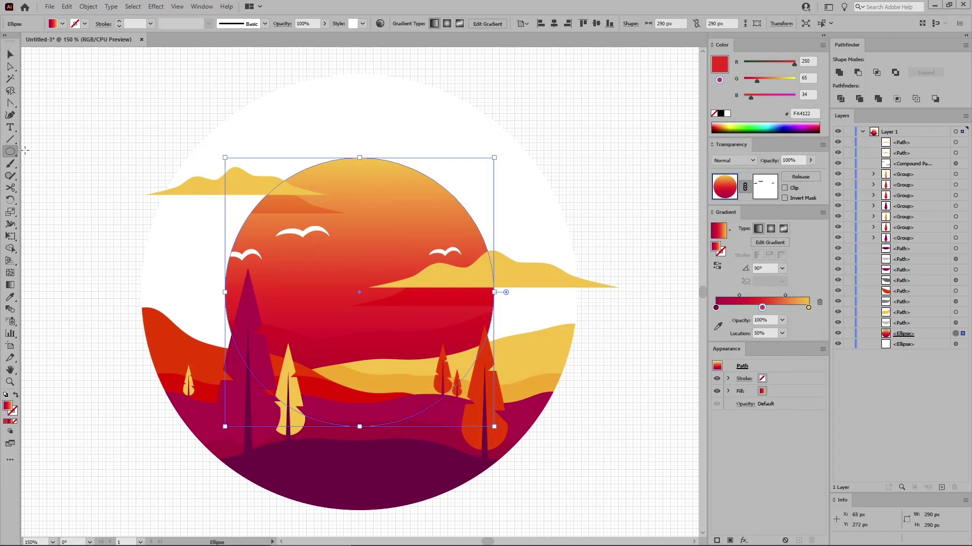
pyautogui.click(601, 100)
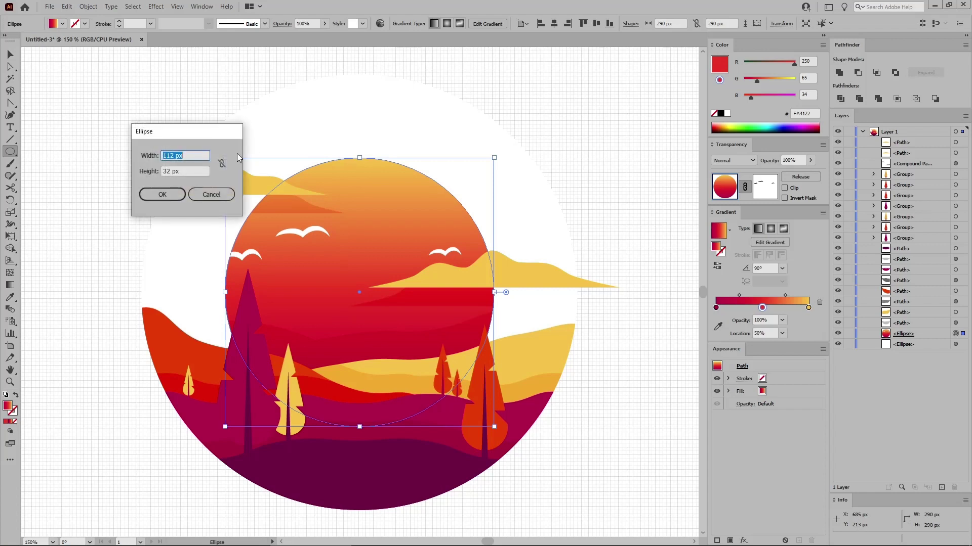
pyautogui.click(173, 194)
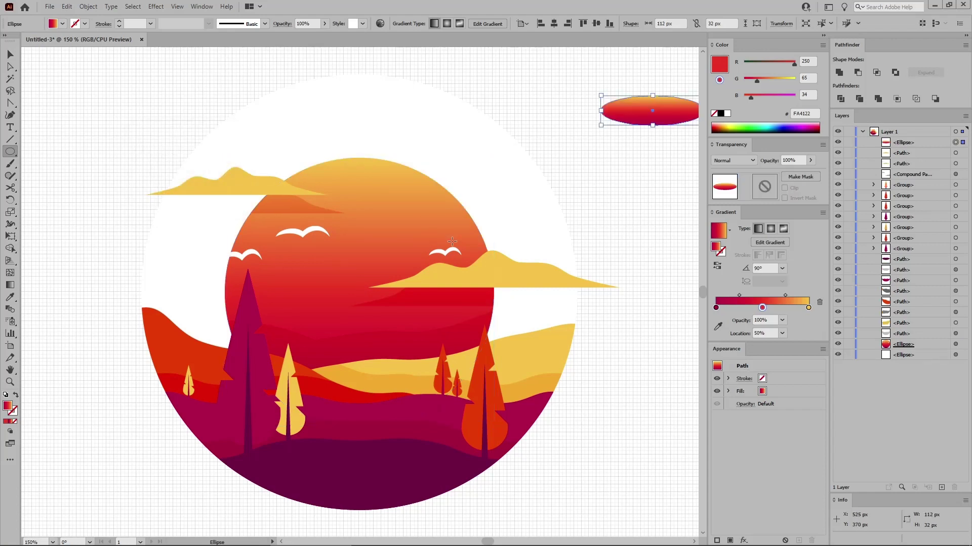
pyautogui.hotkey('ctrl', '+')
pyautogui.hotkey('ctrl', '+')
pyautogui.hotkey('ctrl', '+')
pyautogui.hotkey('ctrl', '+')
pyautogui.hotkey('ctrl', '+')
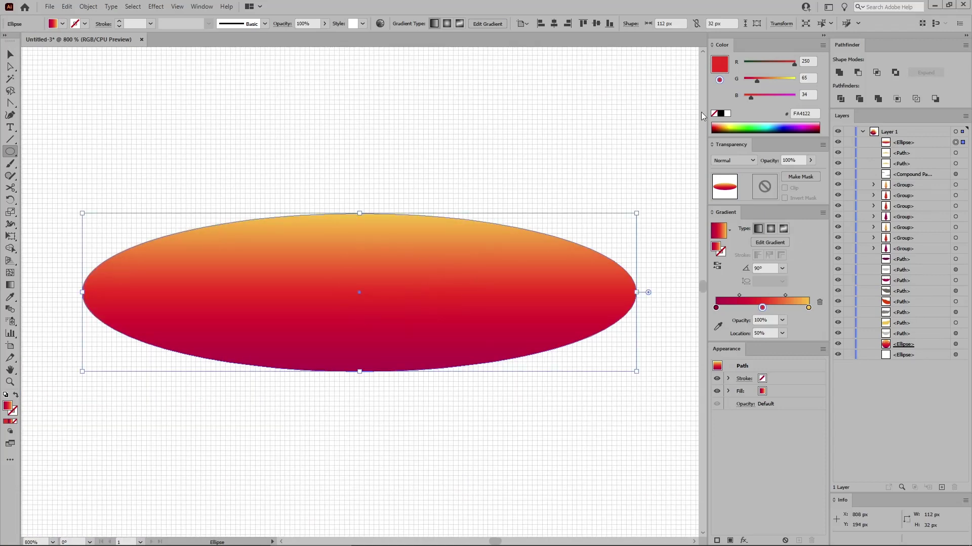
# - Replace the ellipse's gradient with a solid fill of RGB 193, 3, 75
pyautogui.click(716, 70)
pyautogui.click(727, 102)
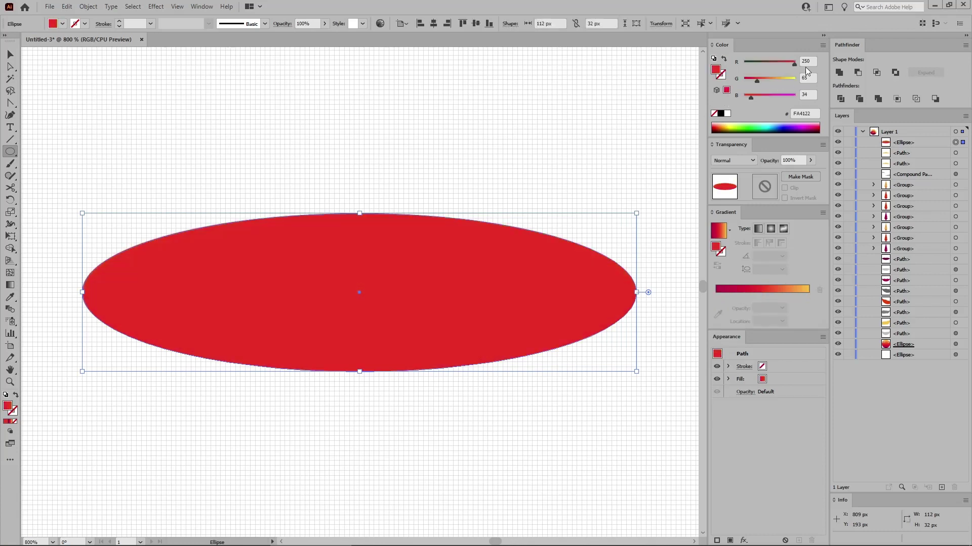
pyautogui.click(793, 63)
pyautogui.write('193')
pyautogui.press('Tab')
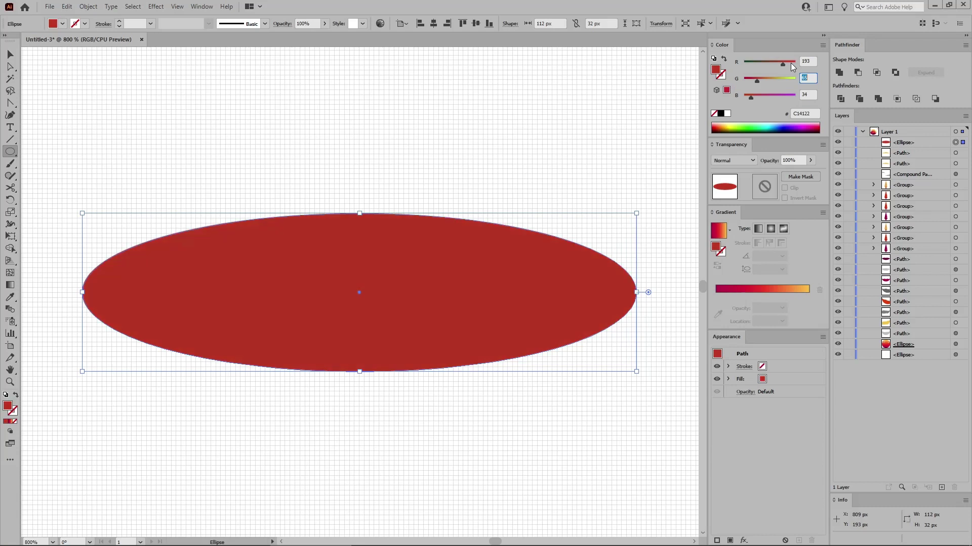
pyautogui.write('3')
pyautogui.press('Tab')
pyautogui.write('7')
pyautogui.press('Return')
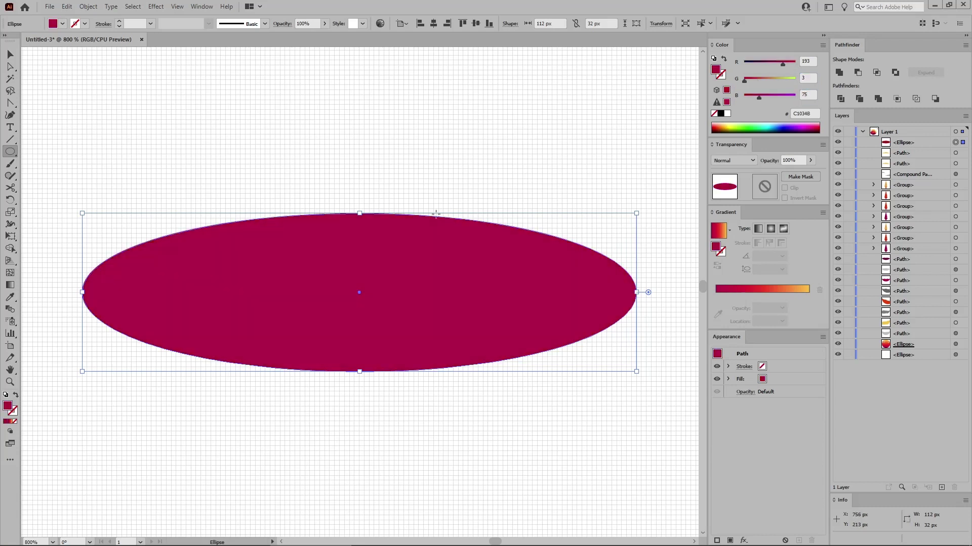
# - Move the ellipse's right anchor point 2 px down and its left anchor point 2 px down and 2 px left
pyautogui.click(11, 66)
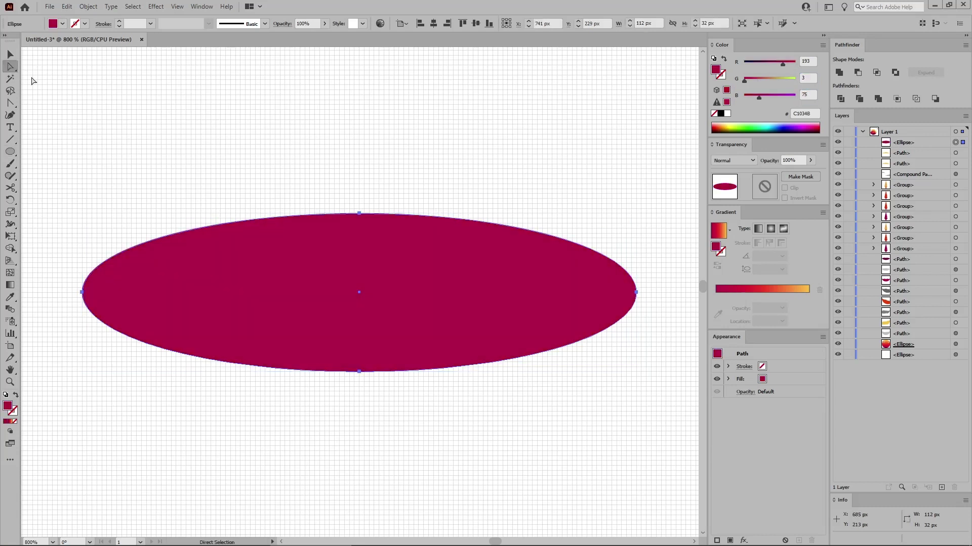
pyautogui.moveTo(636, 292); pyautogui.dragTo(637, 302)
pyautogui.click(83, 293)
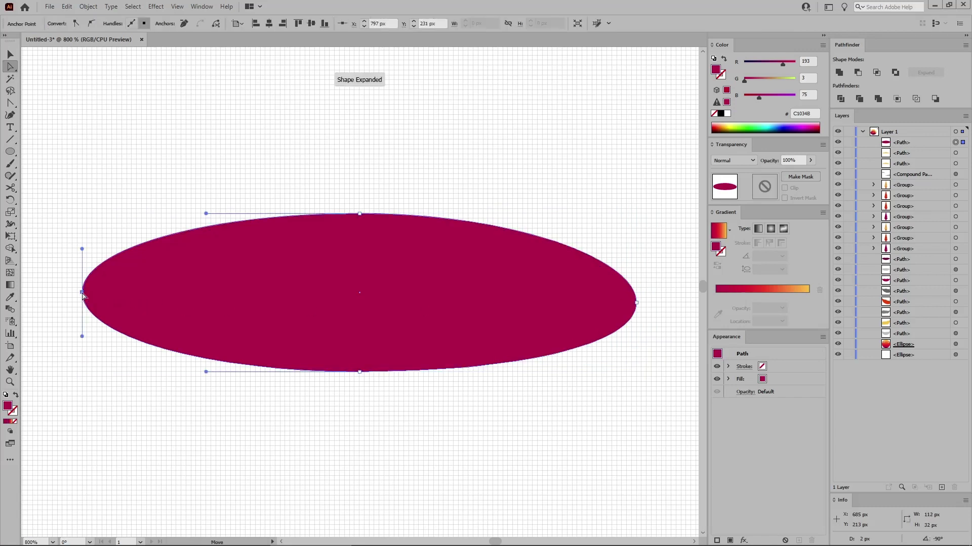
pyautogui.moveTo(82, 295); pyautogui.dragTo(75, 305)
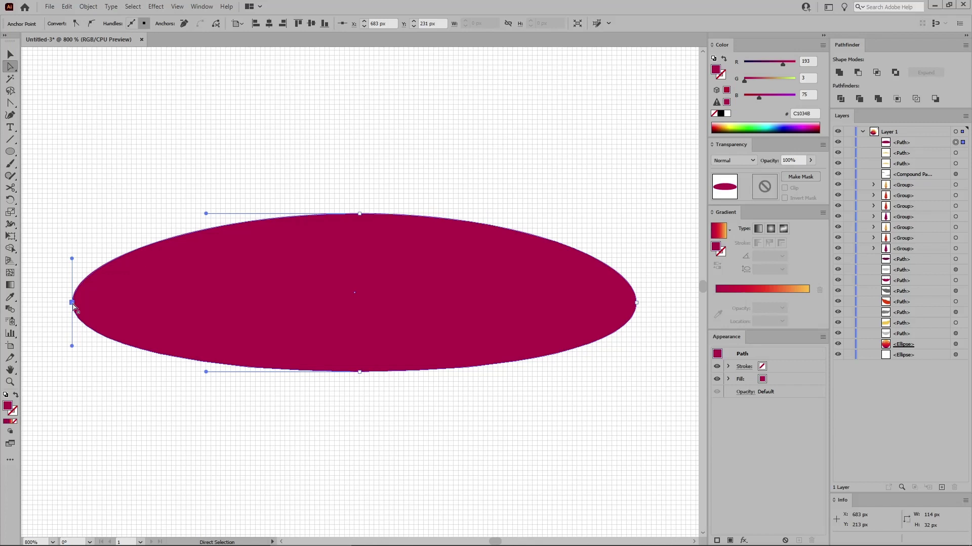
# - Create a 114 by 18 px rectangle near the lower edge of the burgundy ellipse and fill it with black
pyautogui.click(10, 151)
pyautogui.click(48, 149)
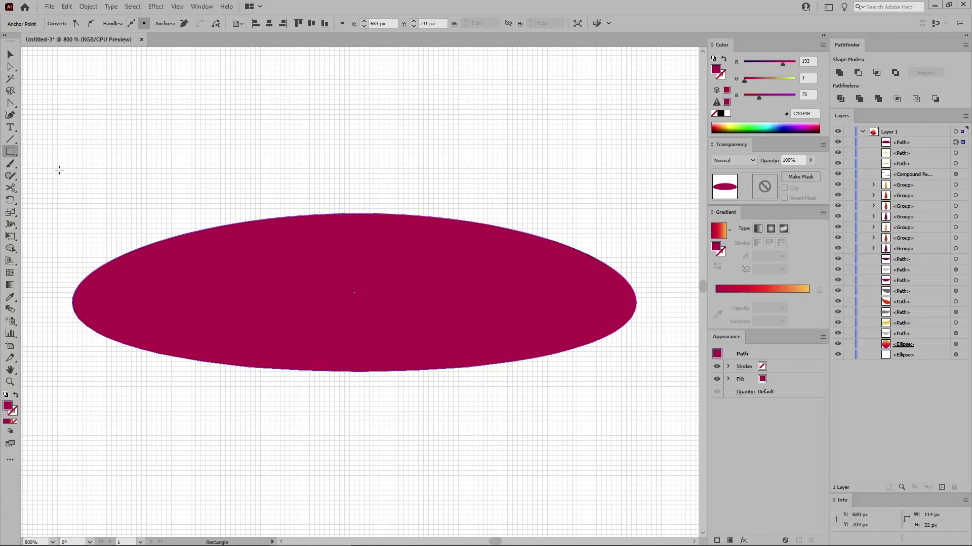
pyautogui.click(111, 366)
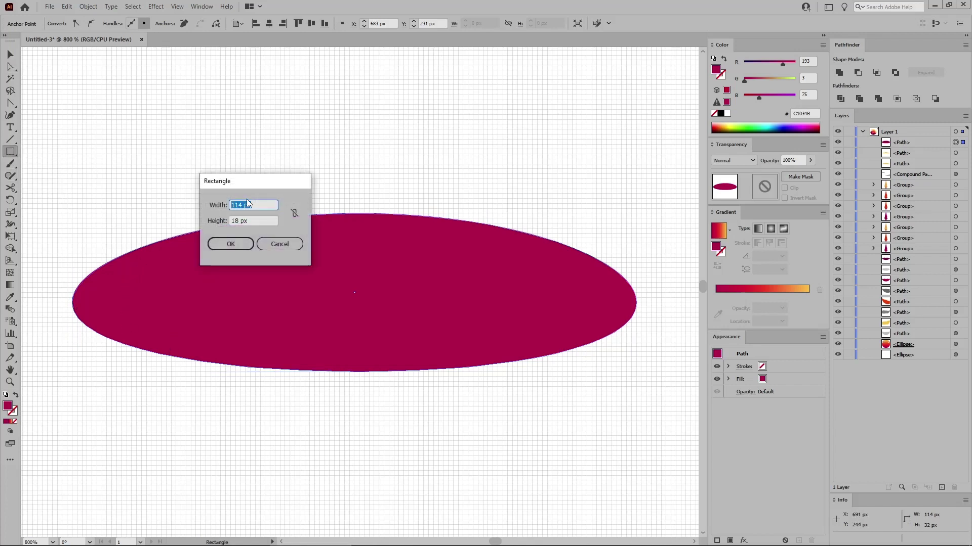
pyautogui.press('Tab')
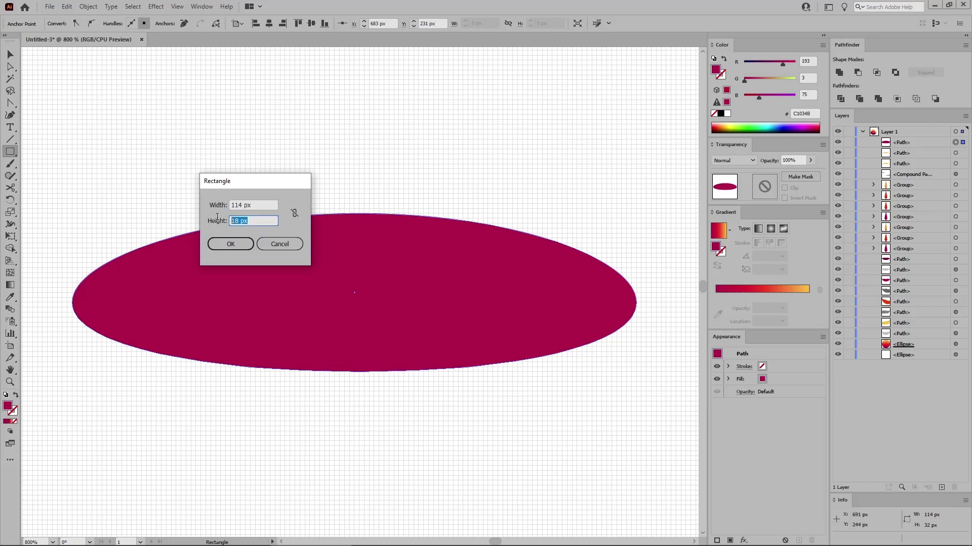
pyautogui.click(230, 244)
pyautogui.click(720, 114)
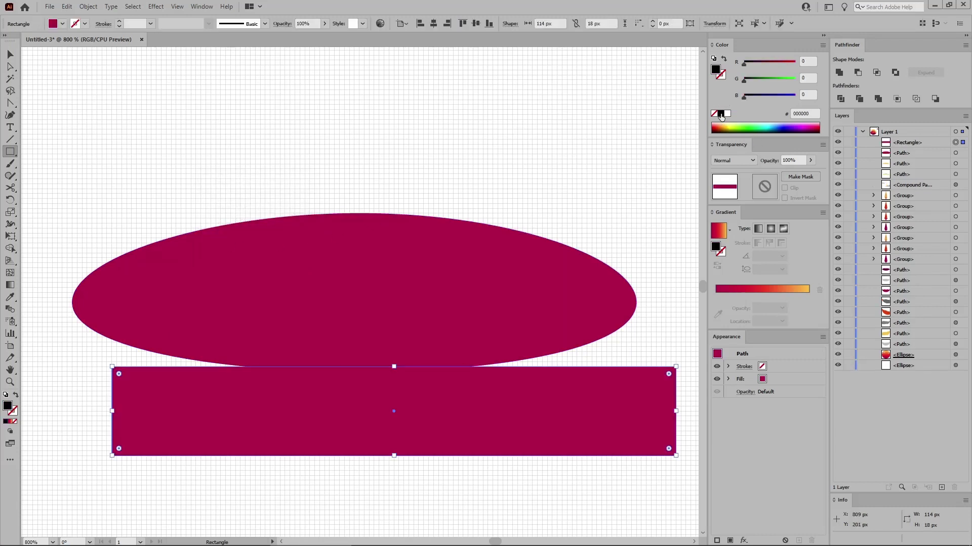
# - Align the black rectangle to the bottom and horizontal center of the ellipse, then subtract it with Minus Front, leaving a dome
pyautogui.click(11, 55)
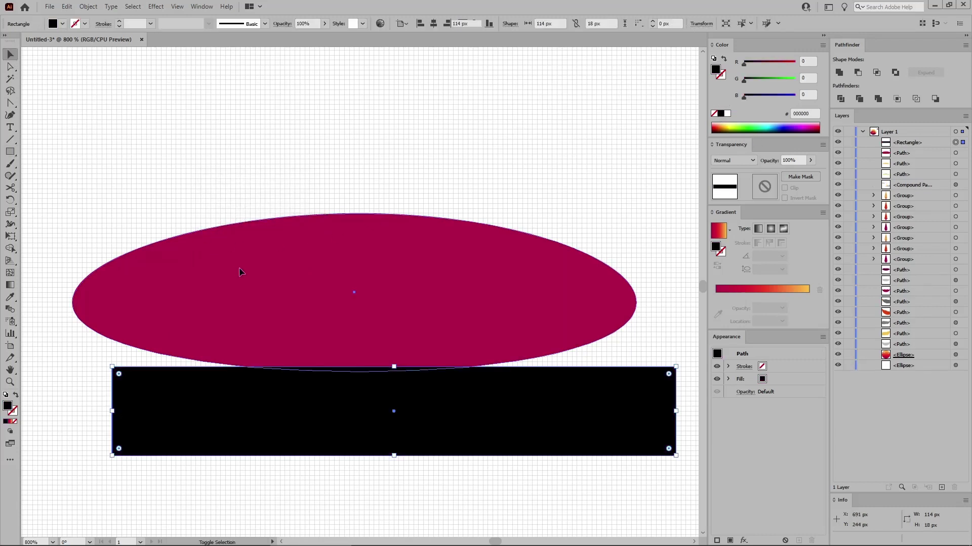
pyautogui.keyDown('shift'); pyautogui.click(320, 326); pyautogui.keyUp('shift')
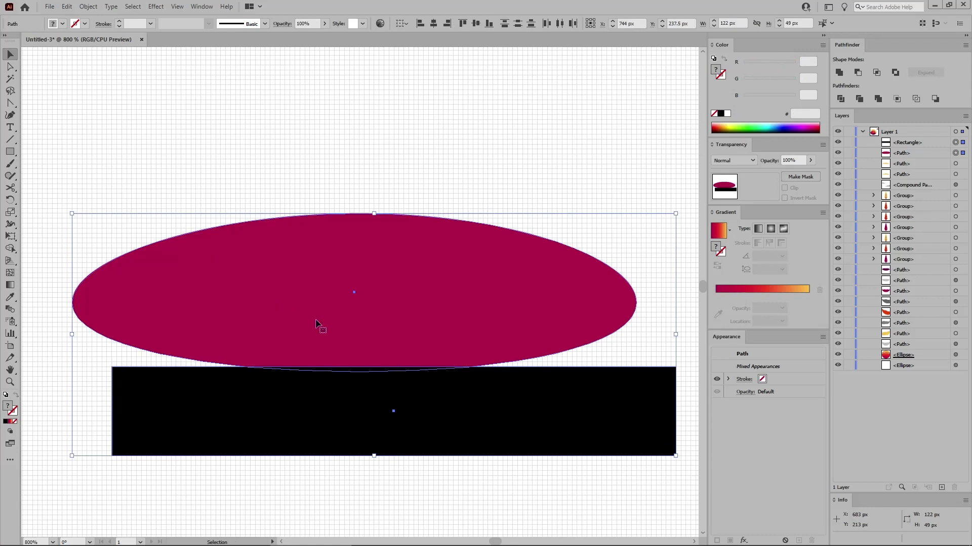
pyautogui.click(268, 299)
pyautogui.click(489, 23)
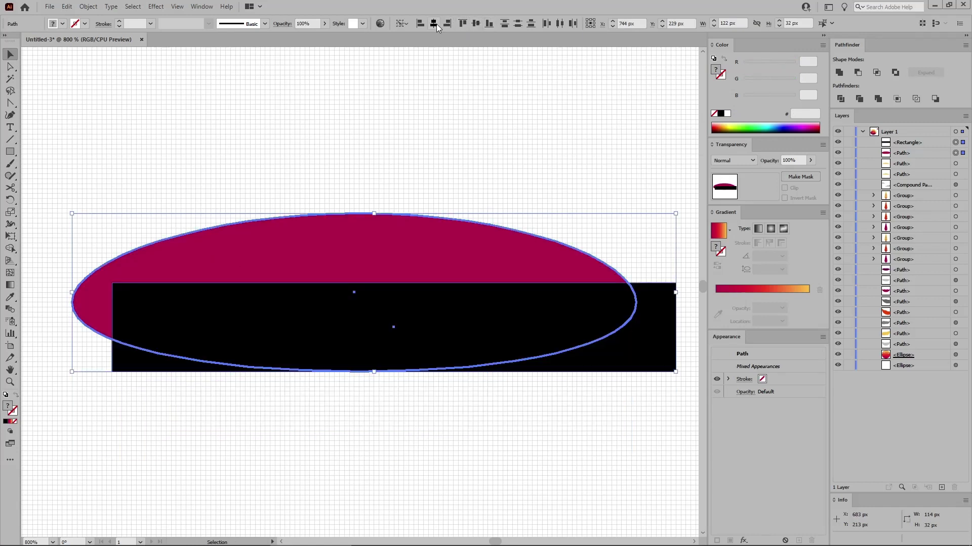
pyautogui.click(433, 23)
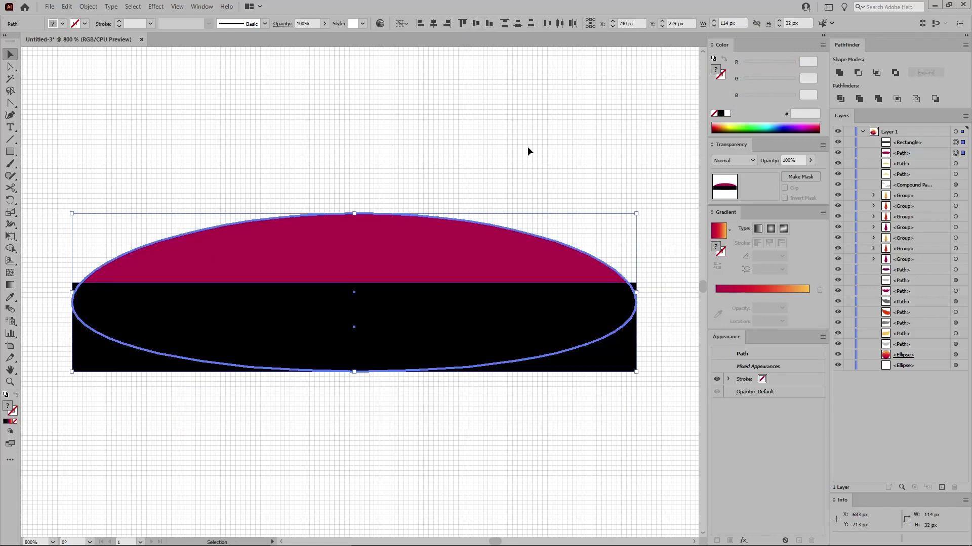
pyautogui.click(857, 72)
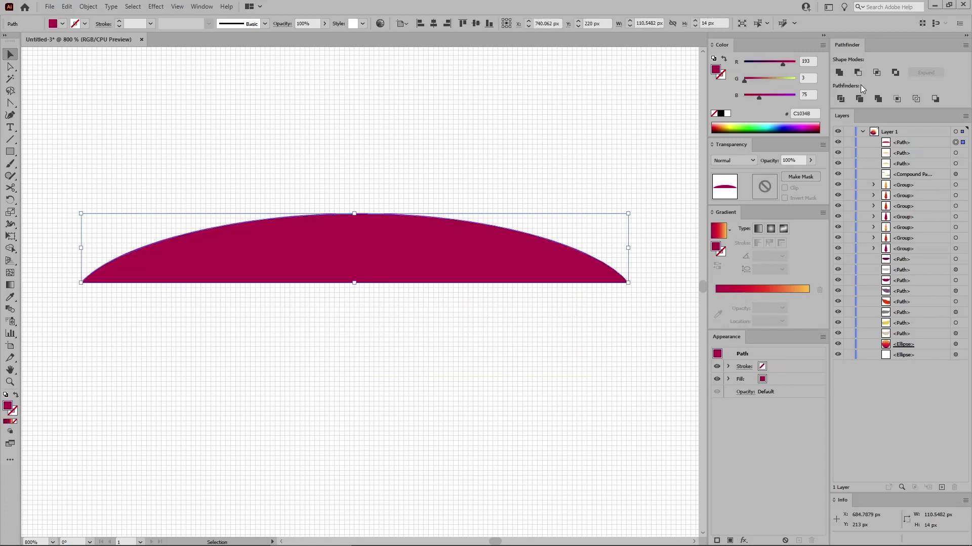
# - Create a 16 by 7 px rectangle on the dome and fill it with RGB 252, 194, 68
pyautogui.click(11, 151)
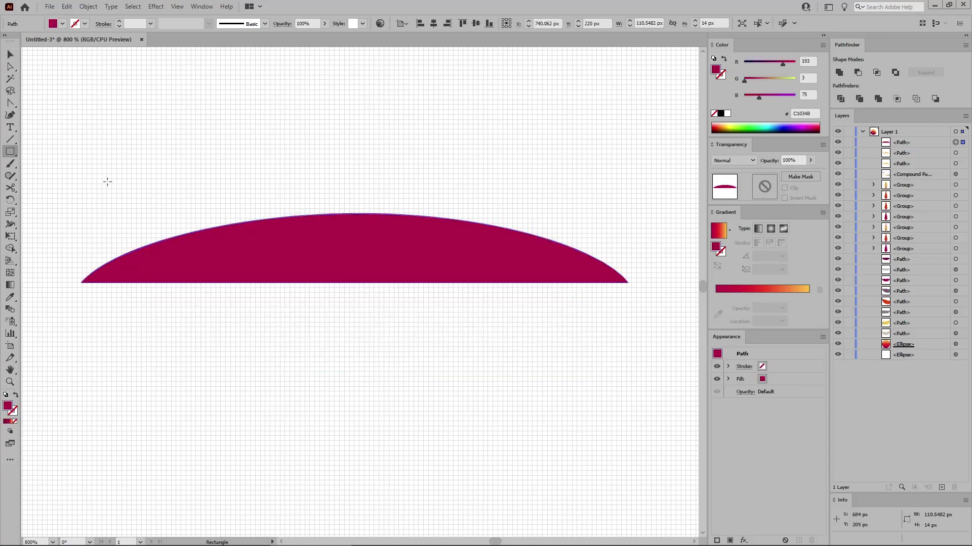
pyautogui.click(396, 247)
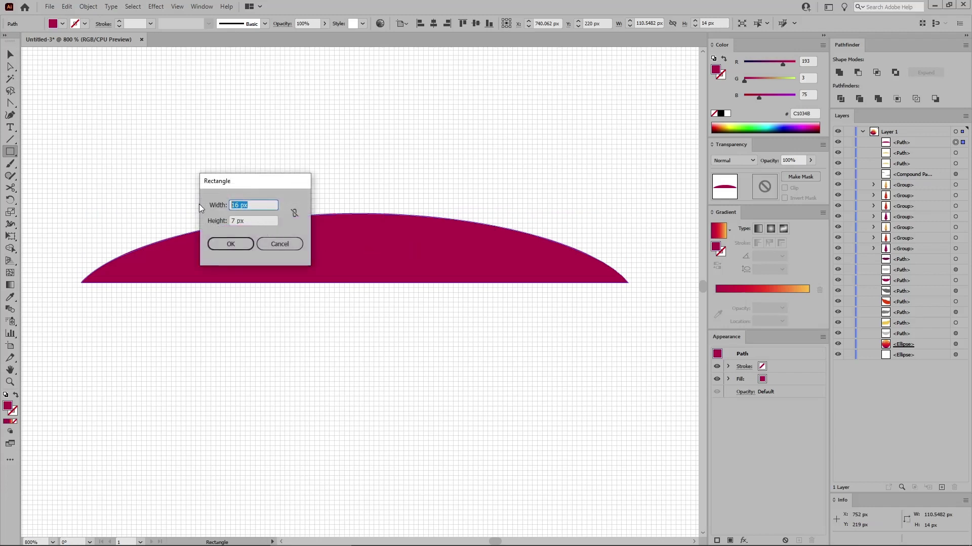
pyautogui.press('Tab')
pyautogui.click(241, 245)
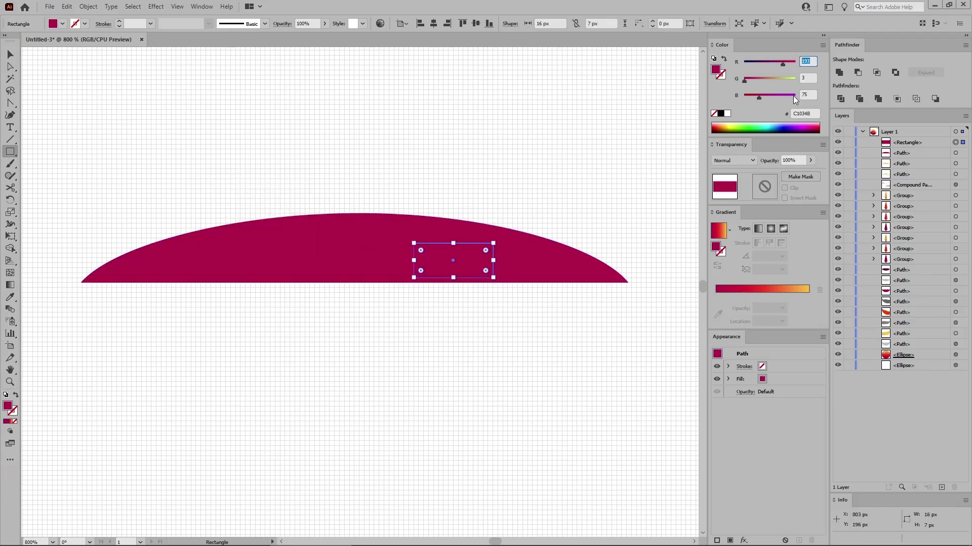
pyautogui.write('252')
pyautogui.press('Tab')
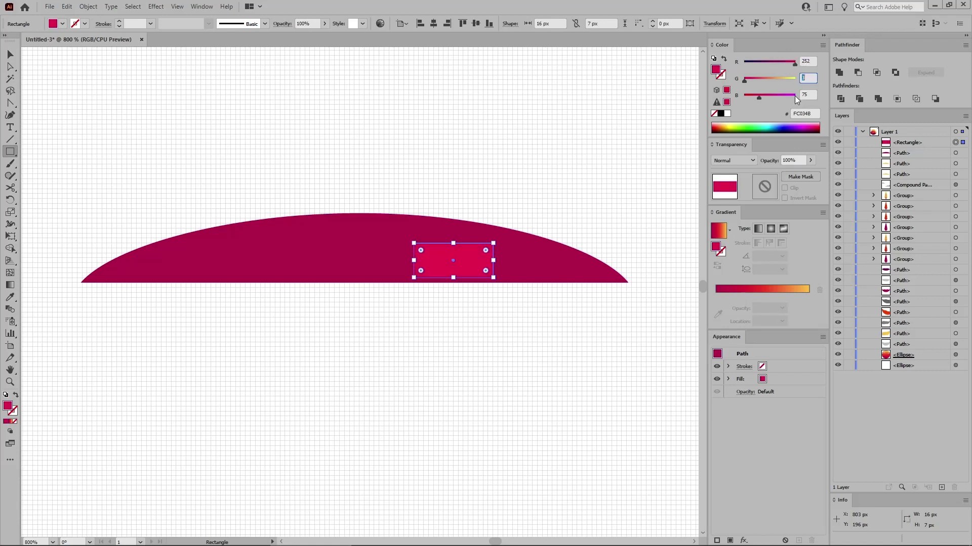
pyautogui.write('194')
pyautogui.press('Tab')
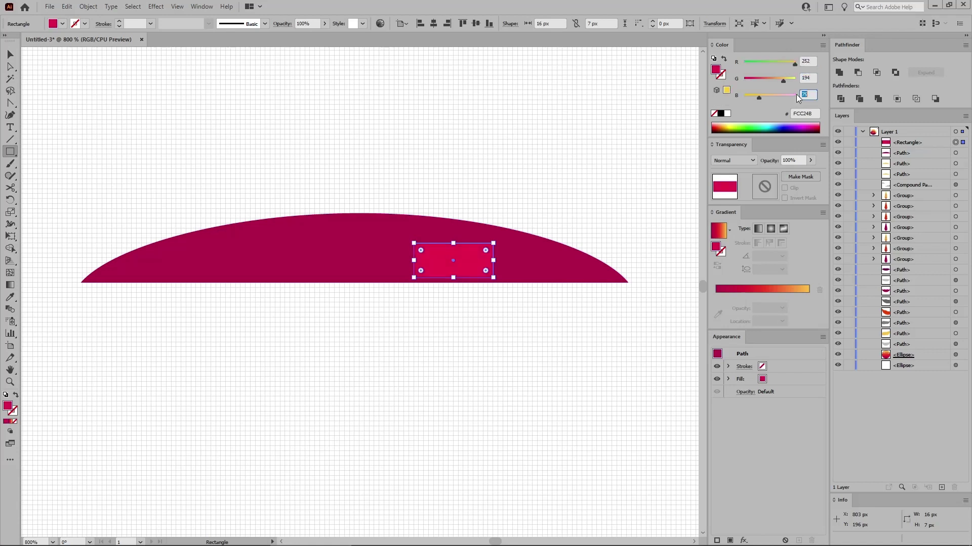
pyautogui.write('68')
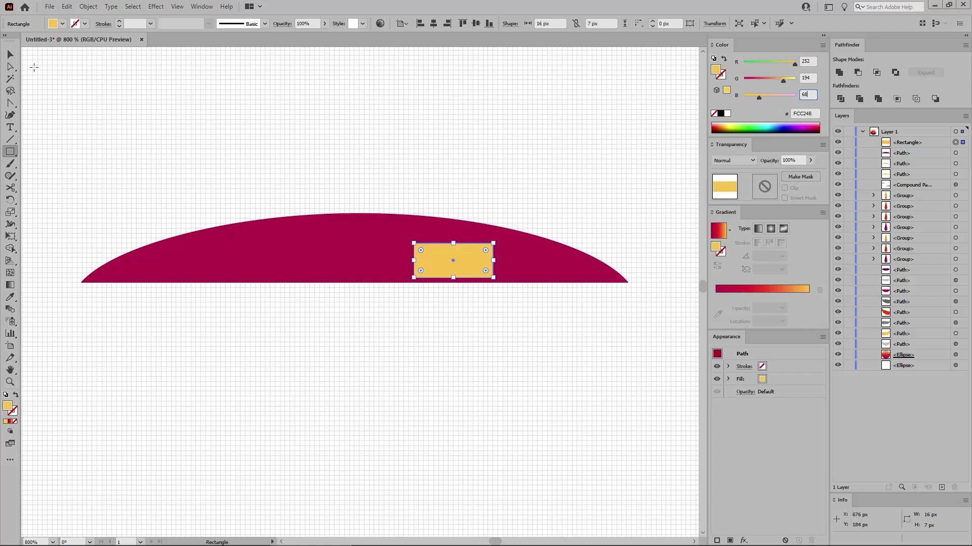
# - Move the yellow rectangle over the dome's right slope and shift its lower-left corner about 5 px to the right
pyautogui.click(10, 54)
pyautogui.moveTo(470, 254); pyautogui.dragTo(583, 238)
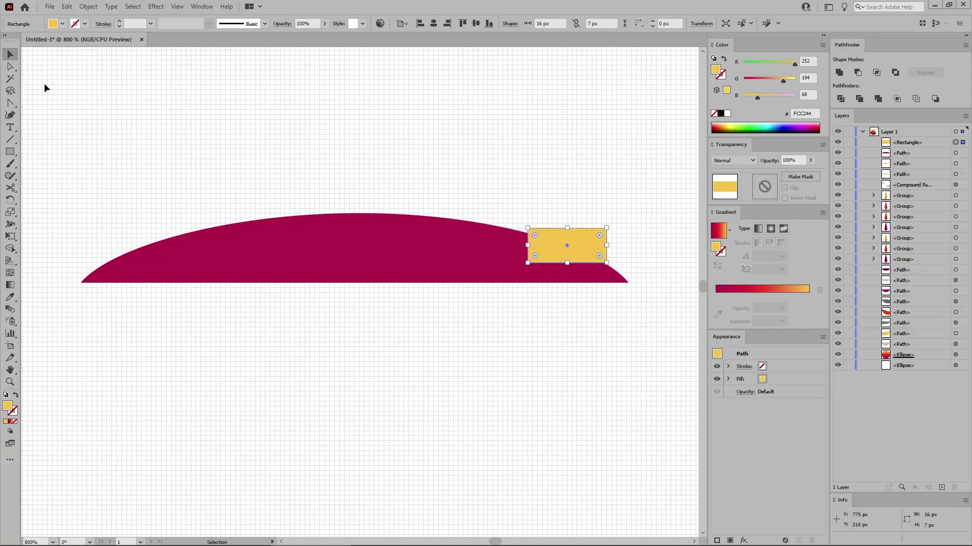
pyautogui.click(10, 67)
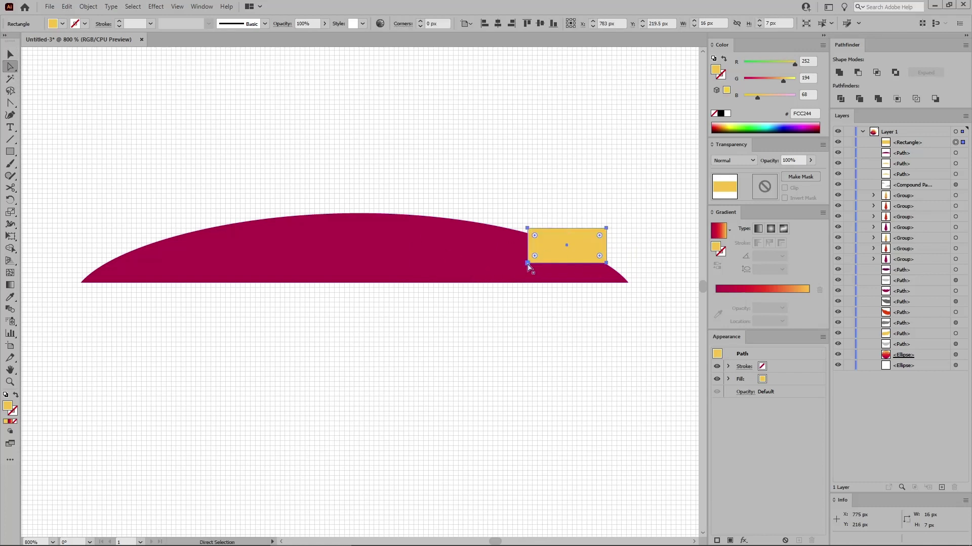
pyautogui.moveTo(528, 263); pyautogui.dragTo(552, 263)
# - Duplicate the dome in place and intersect the copy with the yellow shape to trim it to the dome's curve
pyautogui.click(438, 248)
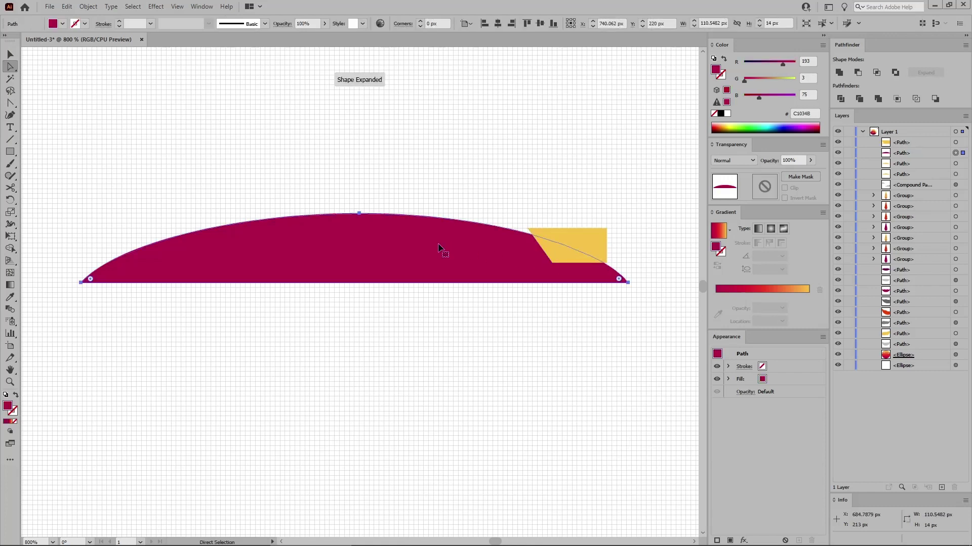
pyautogui.press('v')
pyautogui.press('a')
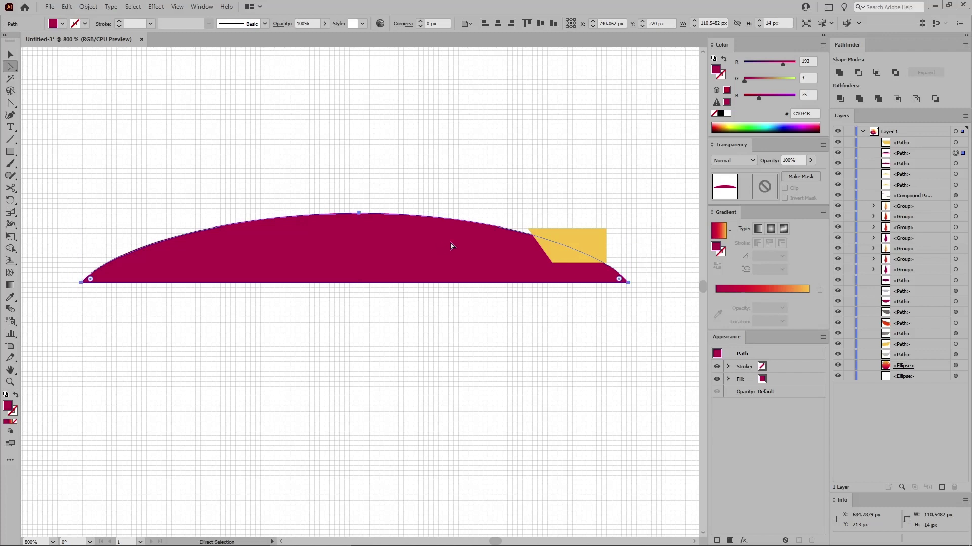
pyautogui.keyDown('shift'); pyautogui.click(592, 245); pyautogui.keyUp('shift')
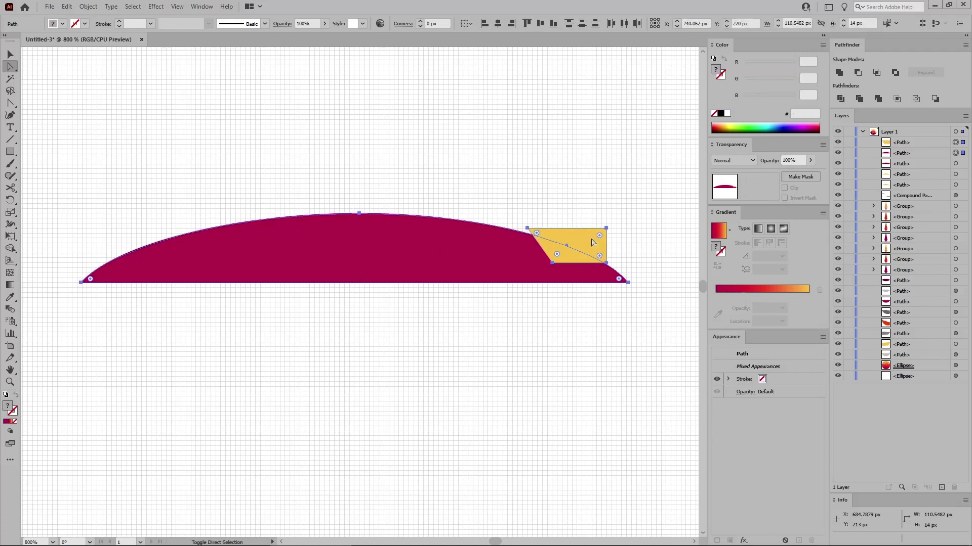
pyautogui.click(875, 74)
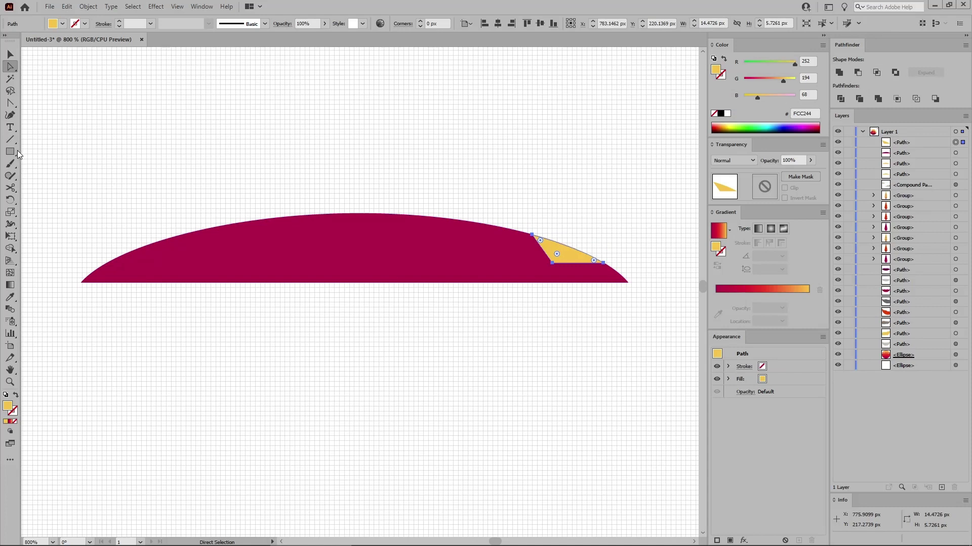
# - Make a row of four 5 px yellow circles on the dome, spaced 10 px apart, beside the yellow window
pyautogui.moveTo(10, 152); pyautogui.dragTo(45, 175)
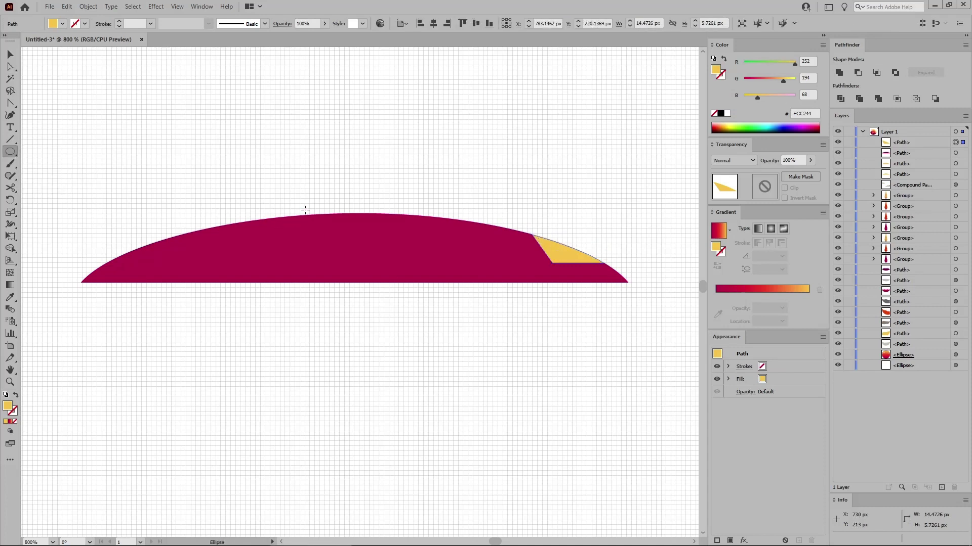
pyautogui.moveTo(305, 199)
pyautogui.mouseDown()
pyautogui.moveTo(332, 224)
pyautogui.moveTo(526, 238)
pyautogui.moveTo(545, 249)
pyautogui.moveTo(436, 251)
pyautogui.mouseUp()
pyautogui.press('v')
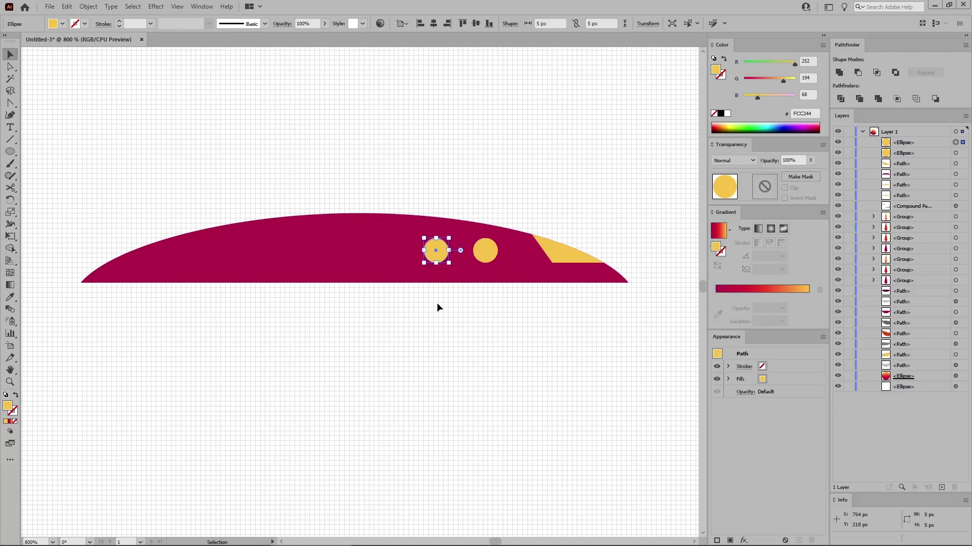
pyautogui.press('a')
pyautogui.hotkey('ctrl', 'd')
pyautogui.hotkey('ctrl', 'd')
pyautogui.press('v')
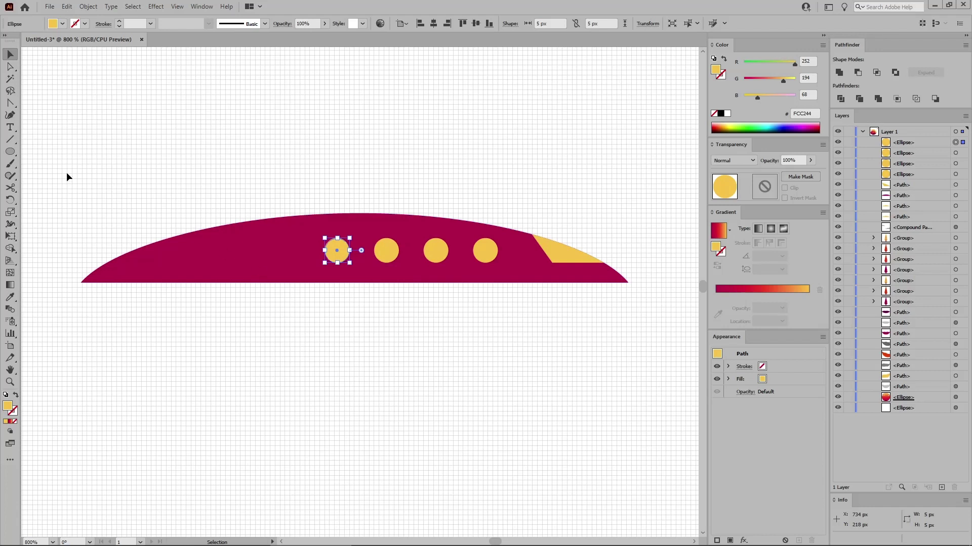
# - Create a 111 by 2 px yellow rectangle directly below the dome's flat base and deselect it
pyautogui.moveTo(14, 156); pyautogui.dragTo(33, 152)
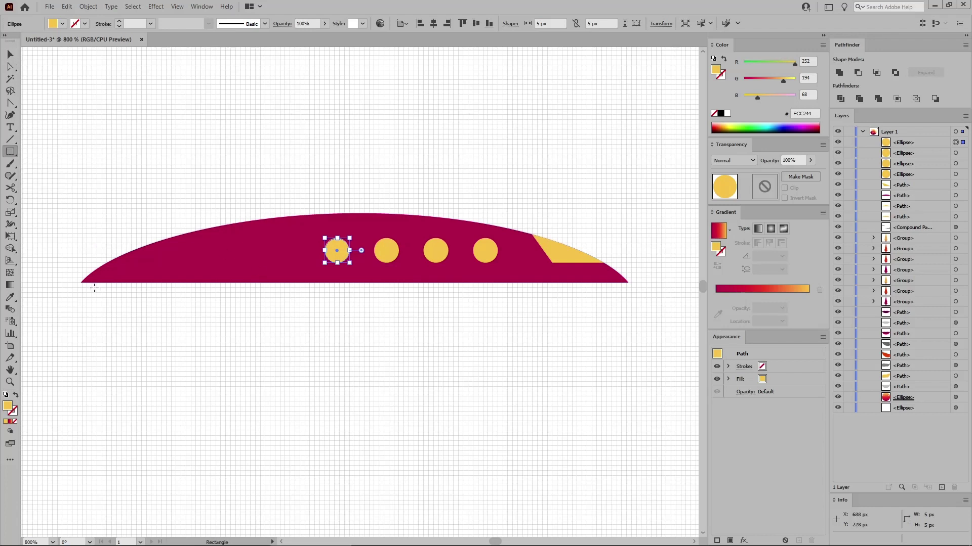
pyautogui.moveTo(82, 283); pyautogui.dragTo(631, 292)
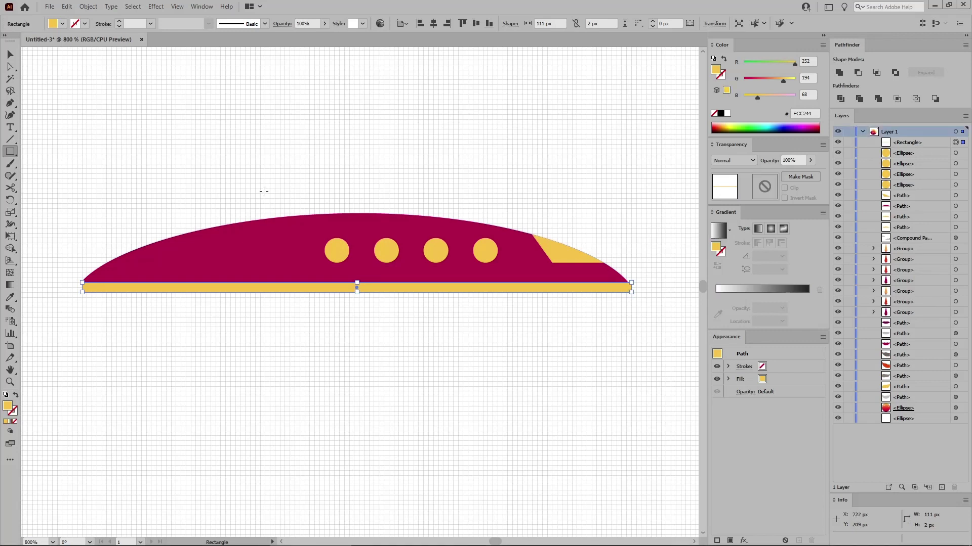
pyautogui.click(10, 55)
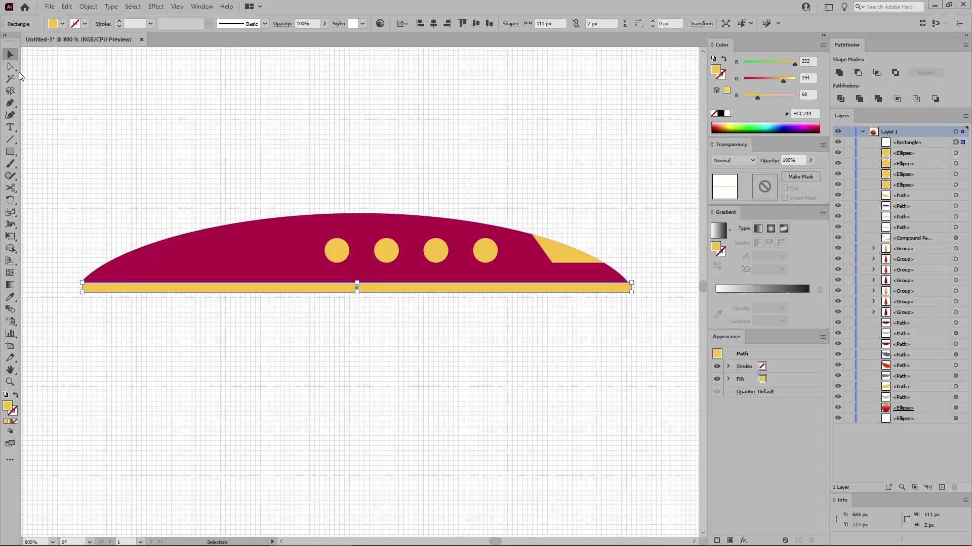
pyautogui.click(55, 128)
# - Draw a closed hull about 106 px wide below the yellow strip, with straight rear edges and a curved front, using the Pen tool
pyautogui.click(10, 103)
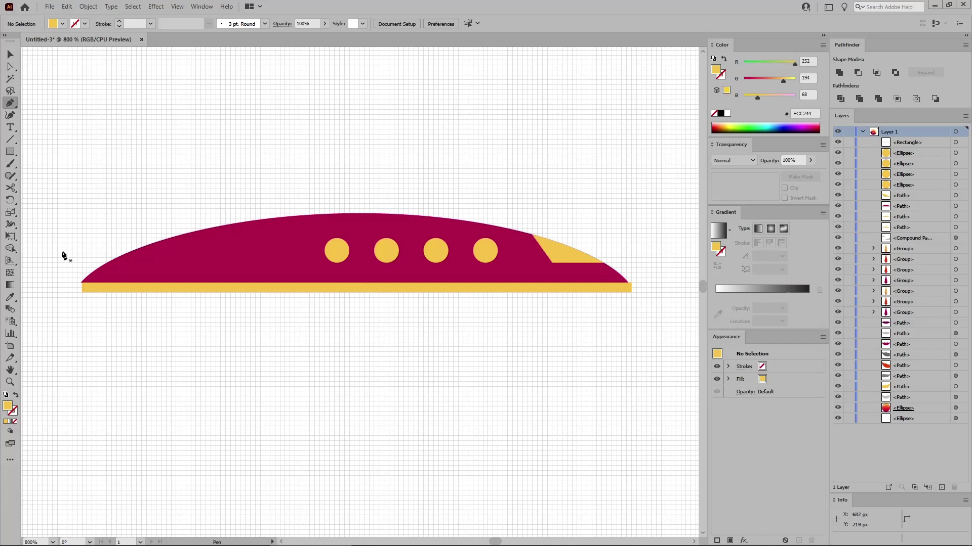
pyautogui.click(82, 293)
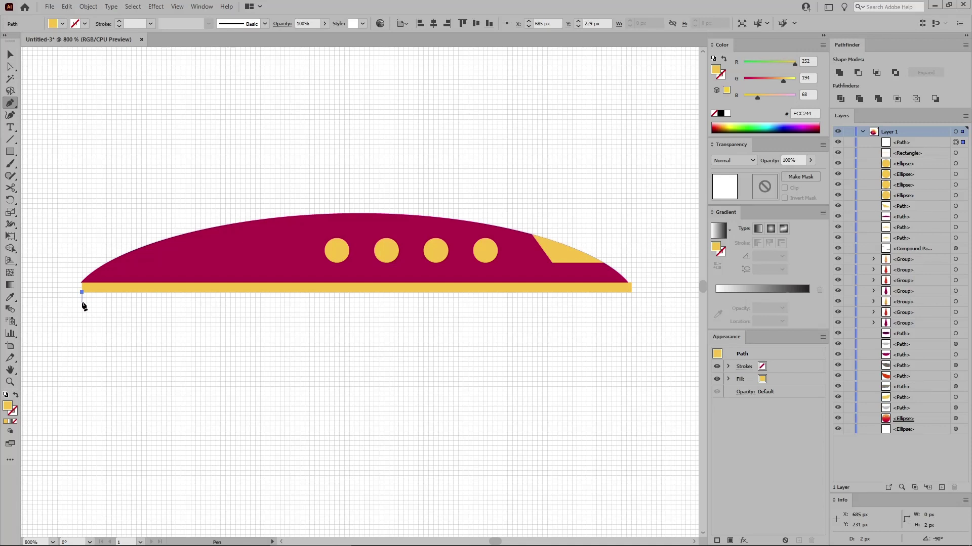
pyautogui.click(82, 303)
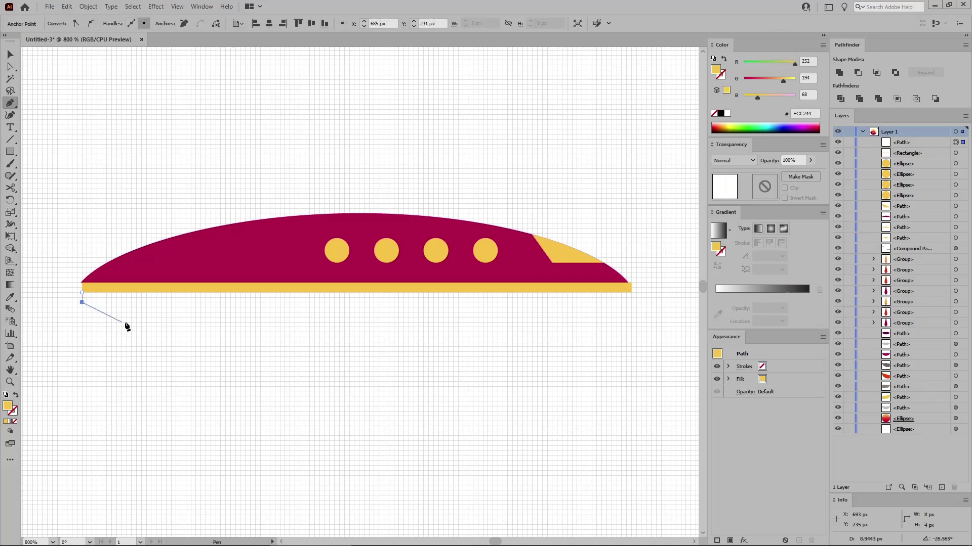
pyautogui.click(190, 352)
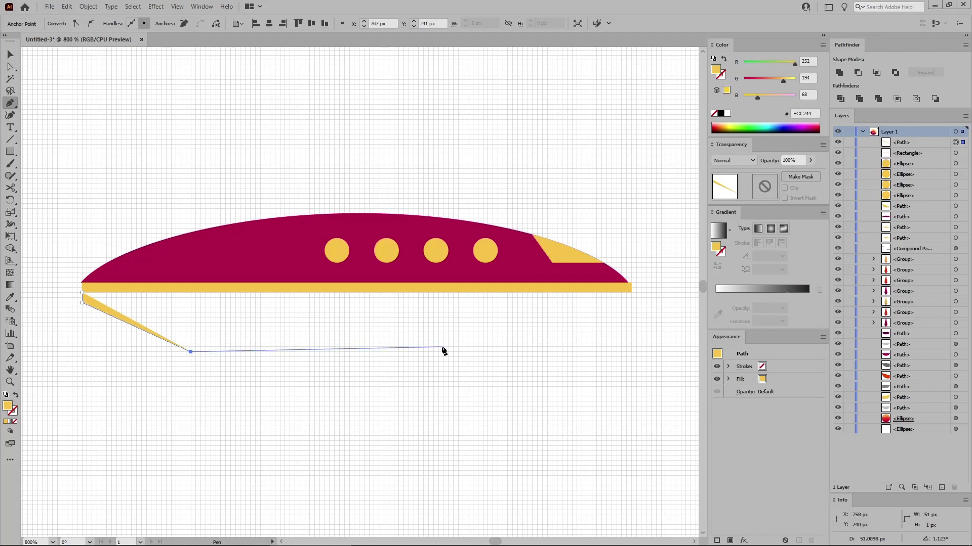
pyautogui.moveTo(439, 348); pyautogui.dragTo(463, 349)
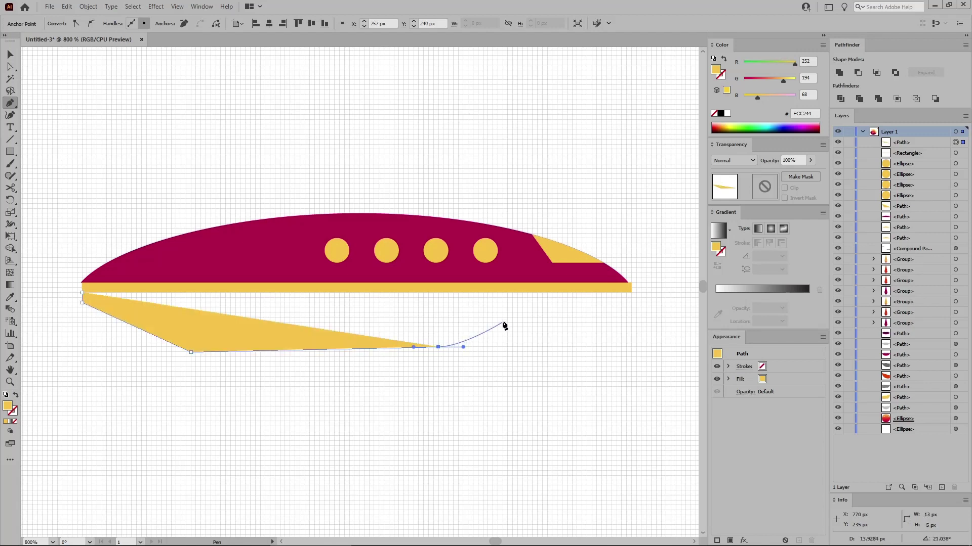
pyautogui.moveTo(508, 323); pyautogui.dragTo(533, 300)
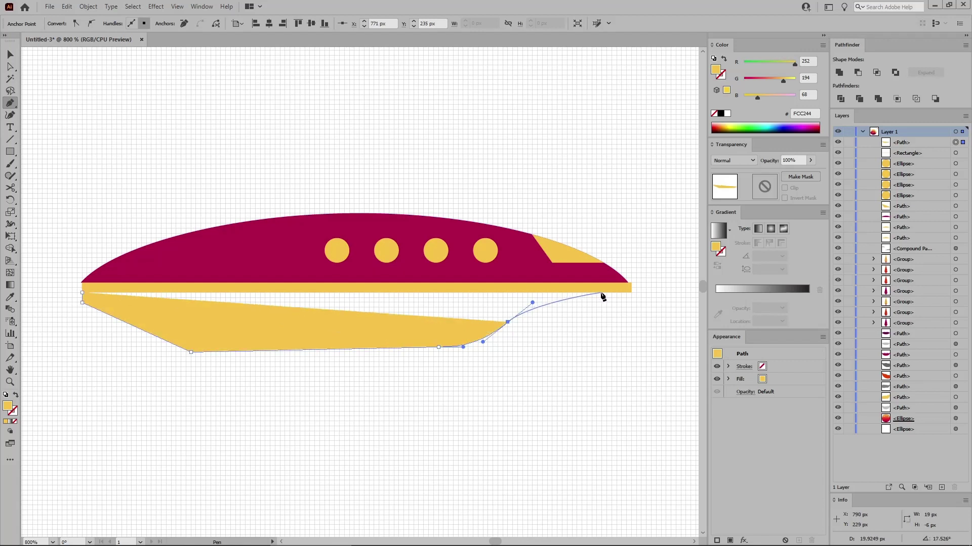
pyautogui.moveTo(607, 293); pyautogui.dragTo(632, 292)
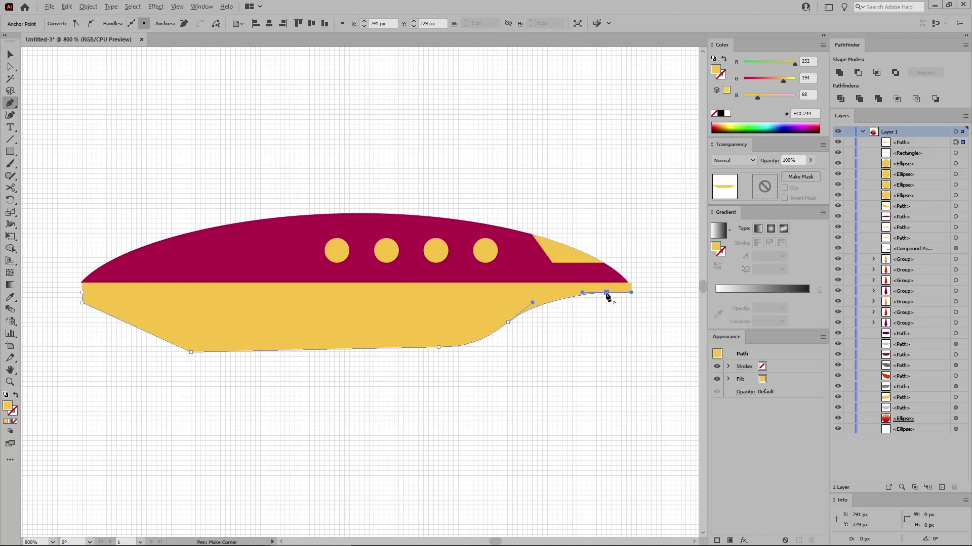
pyautogui.click(606, 293)
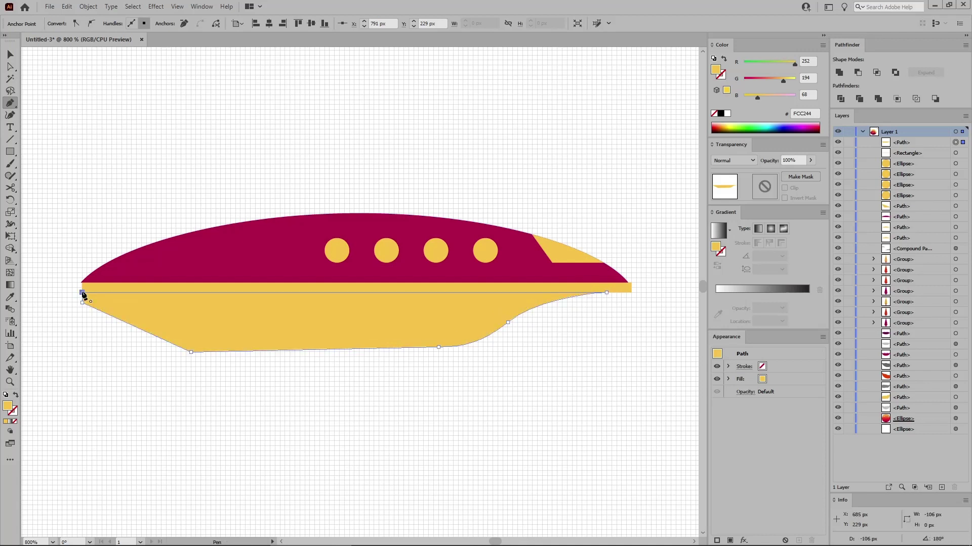
pyautogui.click(83, 293)
# - Set the hull shape's fill color to RGB 121, 3, 70
pyautogui.doubleClick(811, 61)
pyautogui.write('121')
pyautogui.press('Tab')
pyautogui.write('3')
pyautogui.press('Tab')
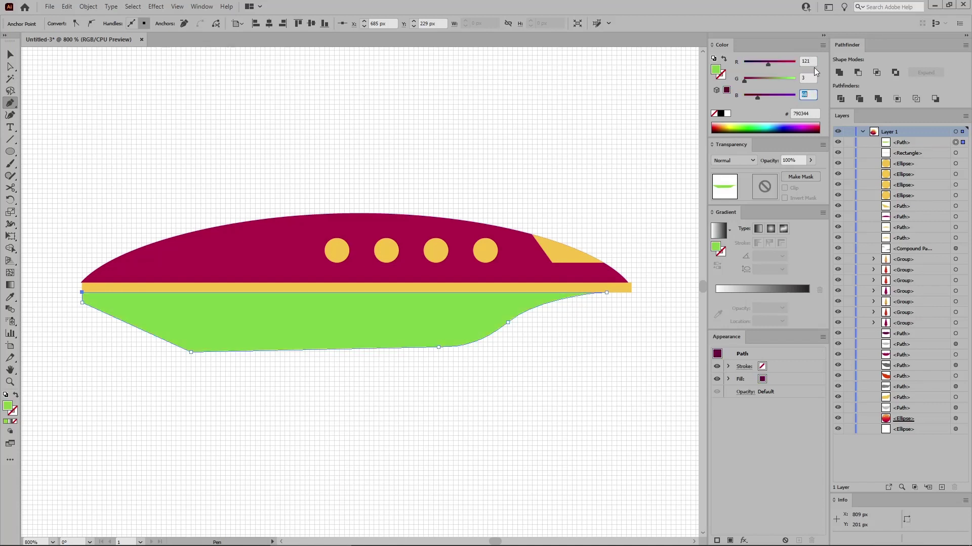
pyautogui.write('70')
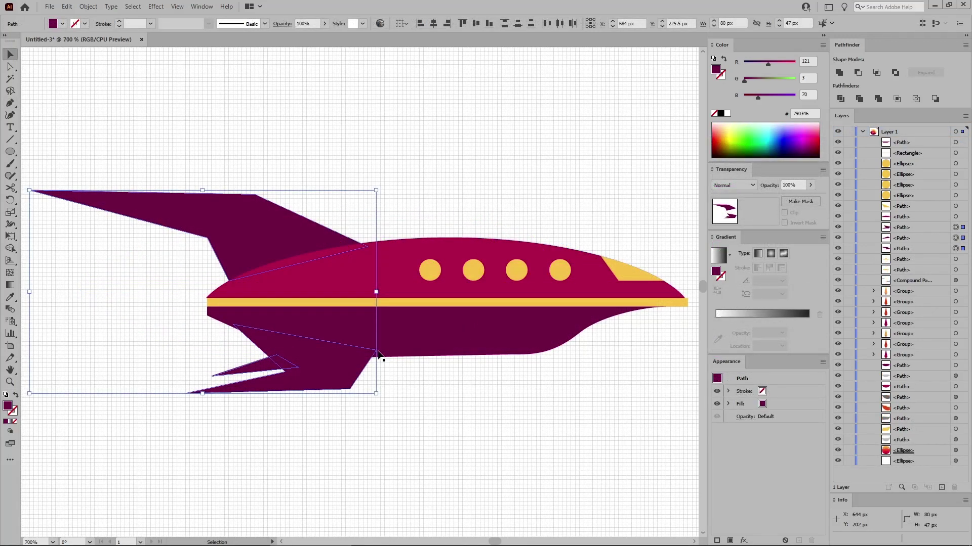
# - Create a 22 by 13 px dark purple rectangle and place it over the rocket's rear end, centered on the yellow strip
pyautogui.press('a')
pyautogui.hotkey('ctrl', '=')
pyautogui.hotkey('ctrl', '=')
pyautogui.hotkey('ctrl', '=')
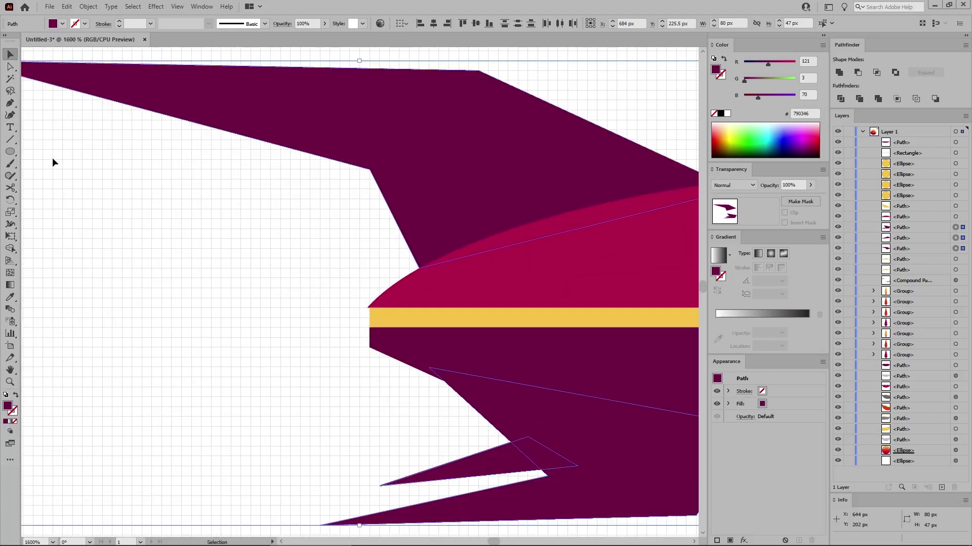
pyautogui.click(11, 152)
pyautogui.click(56, 152)
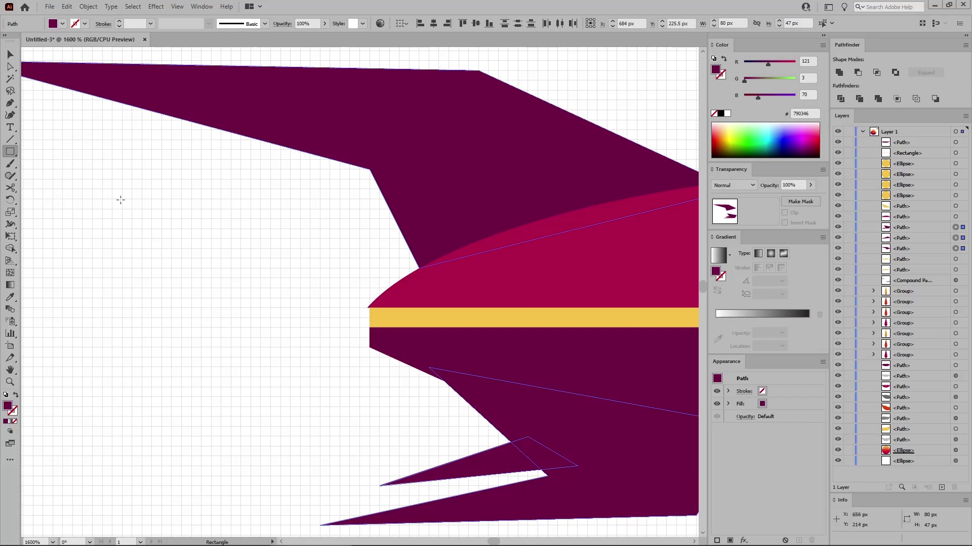
pyautogui.click(216, 284)
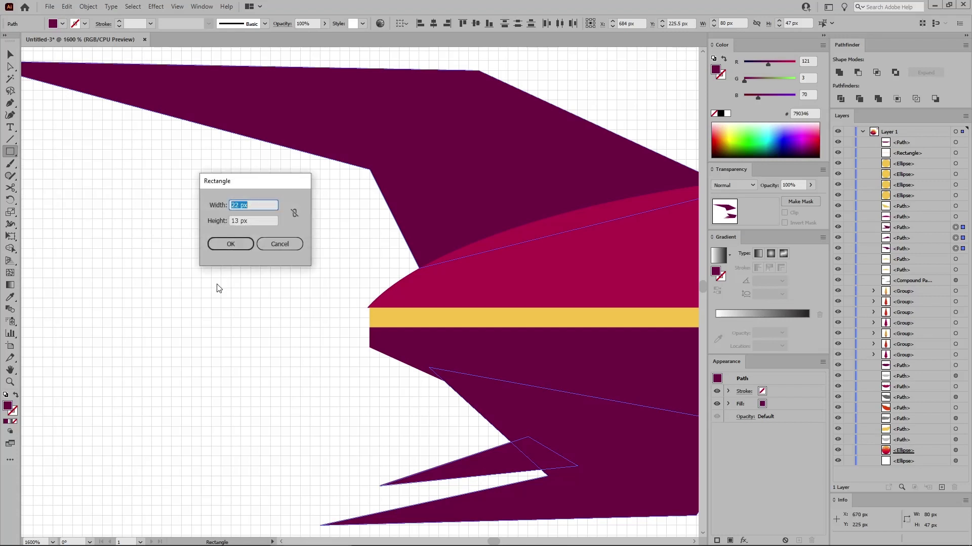
pyautogui.press('Tab')
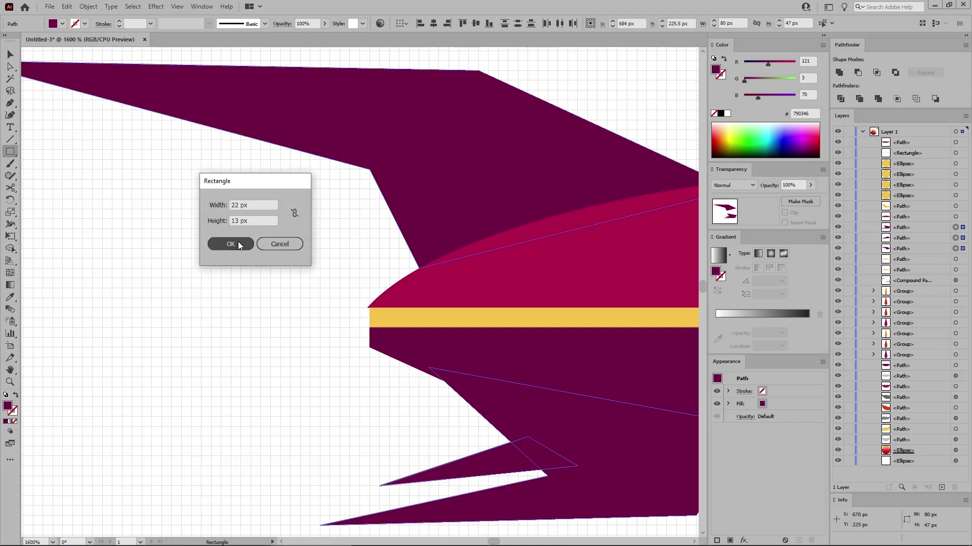
pyautogui.click(230, 245)
pyautogui.press('v')
pyautogui.moveTo(349, 348); pyautogui.dragTo(361, 310)
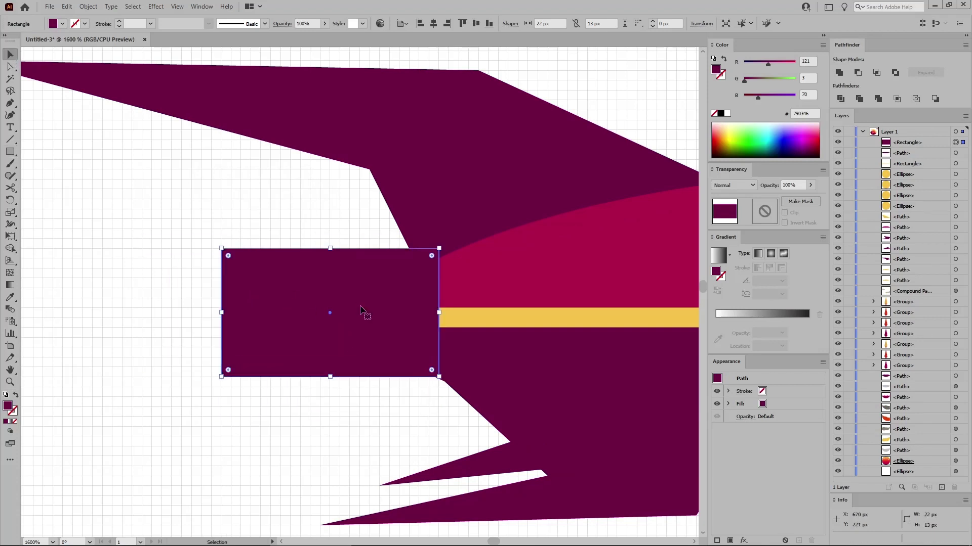
# - Round all corners of the dark purple rectangle with a 6.5 px radius
pyautogui.click(10, 67)
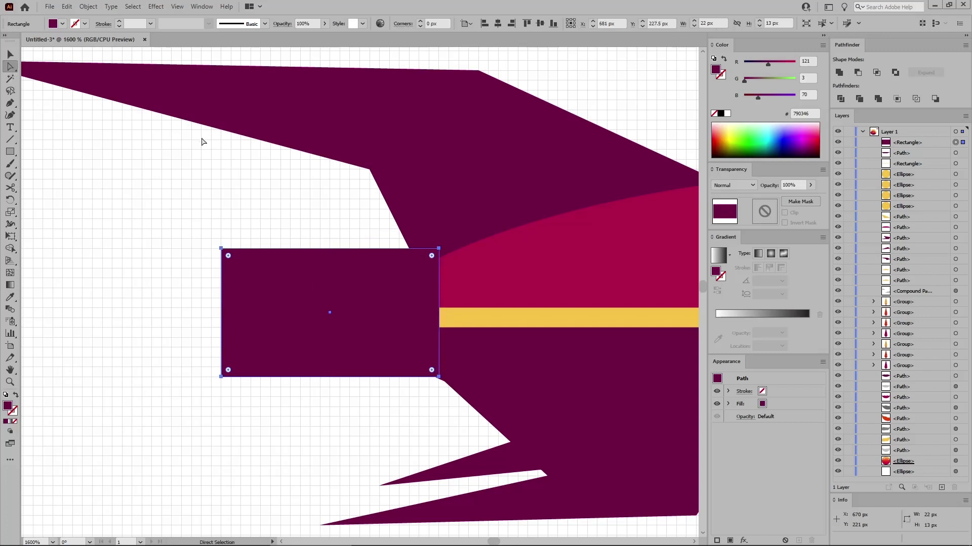
pyautogui.click(440, 23)
pyautogui.press('Return')
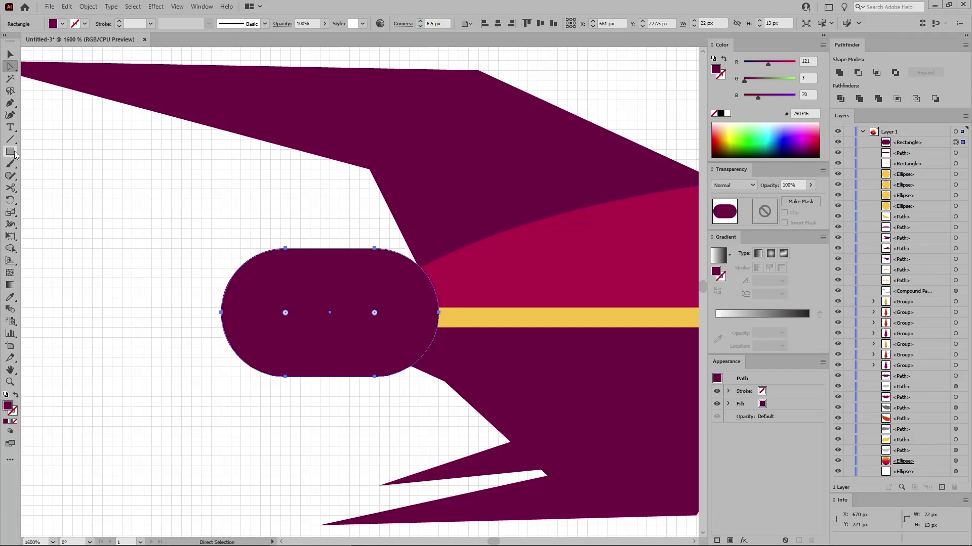
# - Create a 24 by 33 px ellipse near the rocket's tail and fill it with the burgundy sampled from the dome
pyautogui.moveTo(10, 151); pyautogui.dragTo(47, 176)
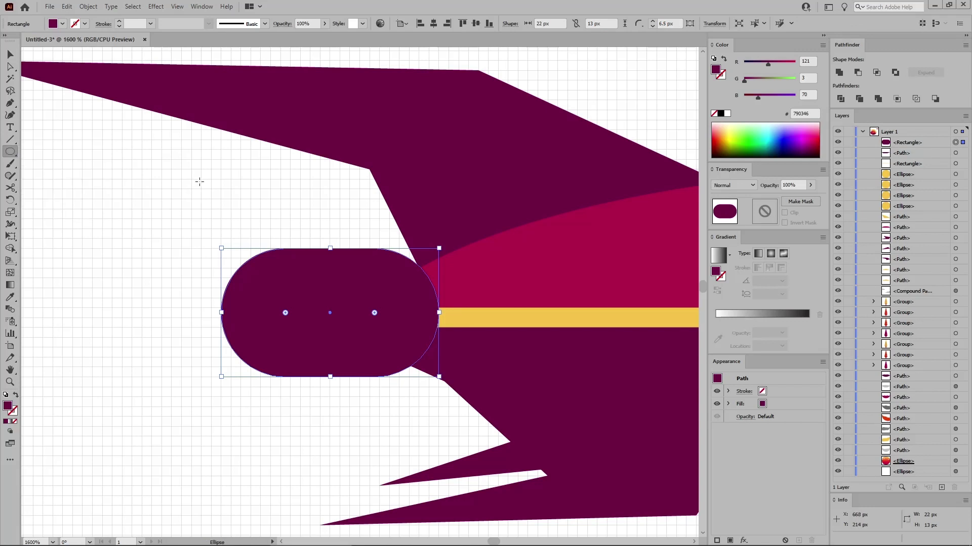
pyautogui.click(199, 181)
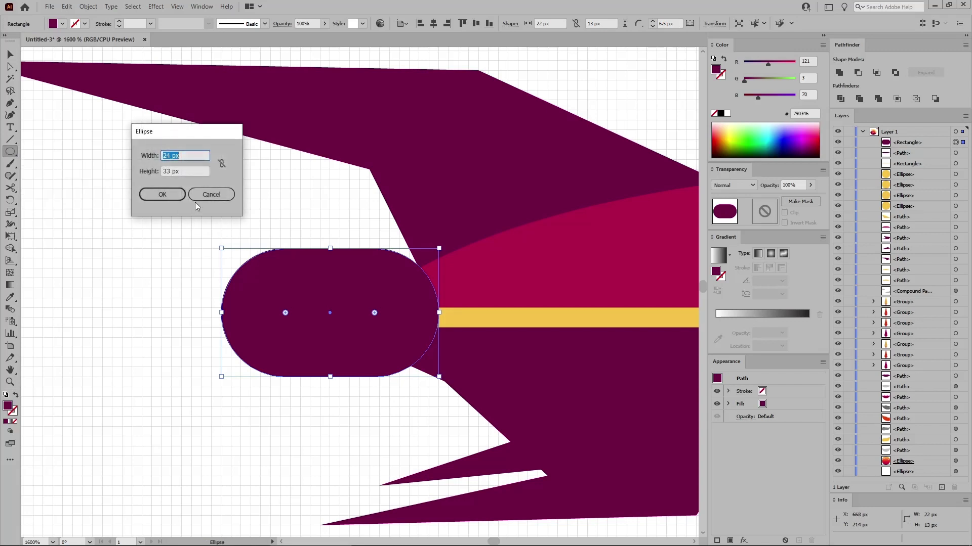
pyautogui.click(175, 196)
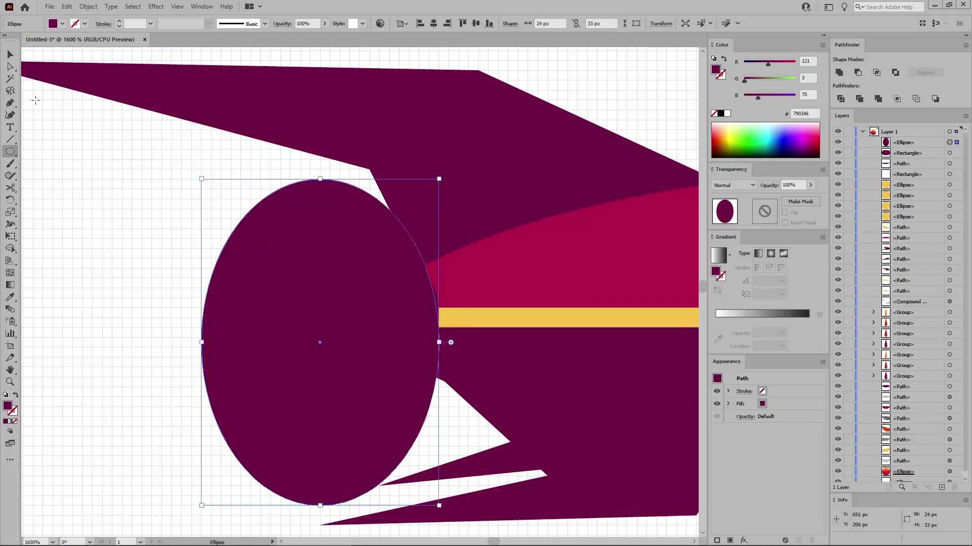
pyautogui.click(10, 297)
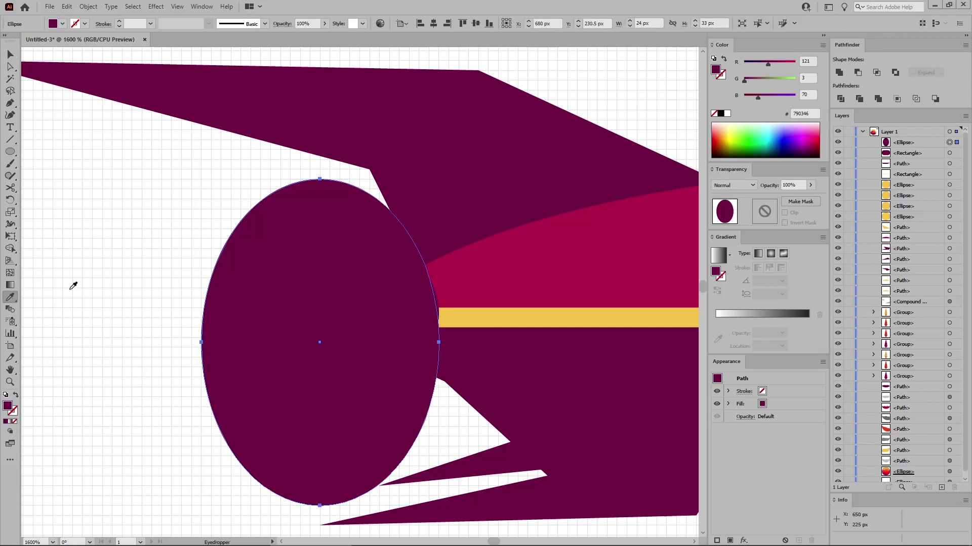
pyautogui.click(609, 234)
pyautogui.click(10, 54)
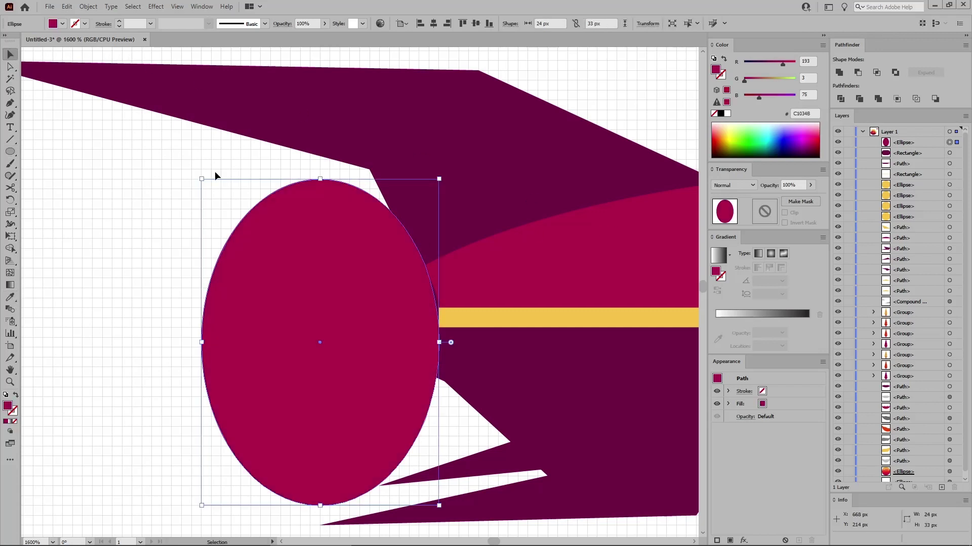
# - Move the ellipse over the front part of the rounded rectangle and intersect the two shapes to form the rocket's engine
pyautogui.moveTo(320, 343); pyautogui.dragTo(425, 243)
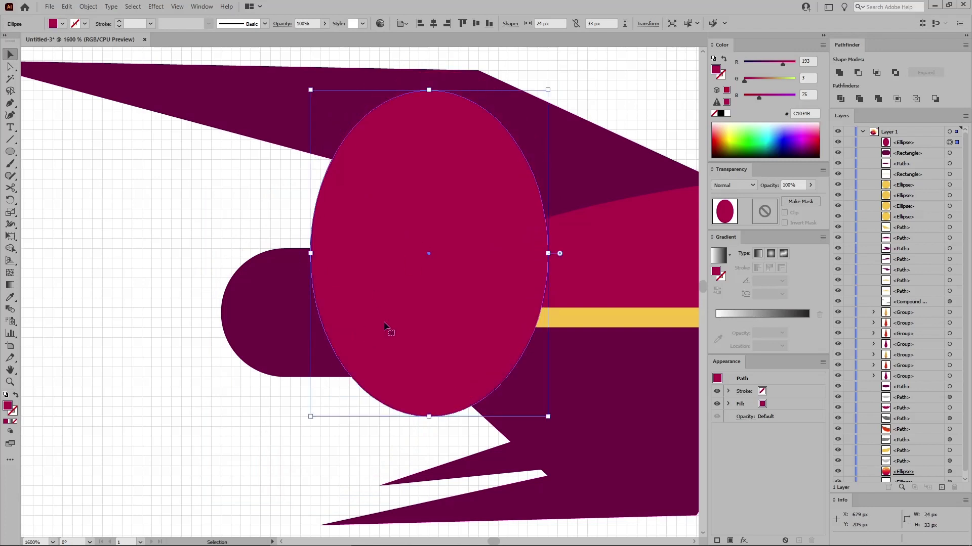
pyautogui.keyDown('shift'); pyautogui.click(296, 293); pyautogui.keyUp('shift')
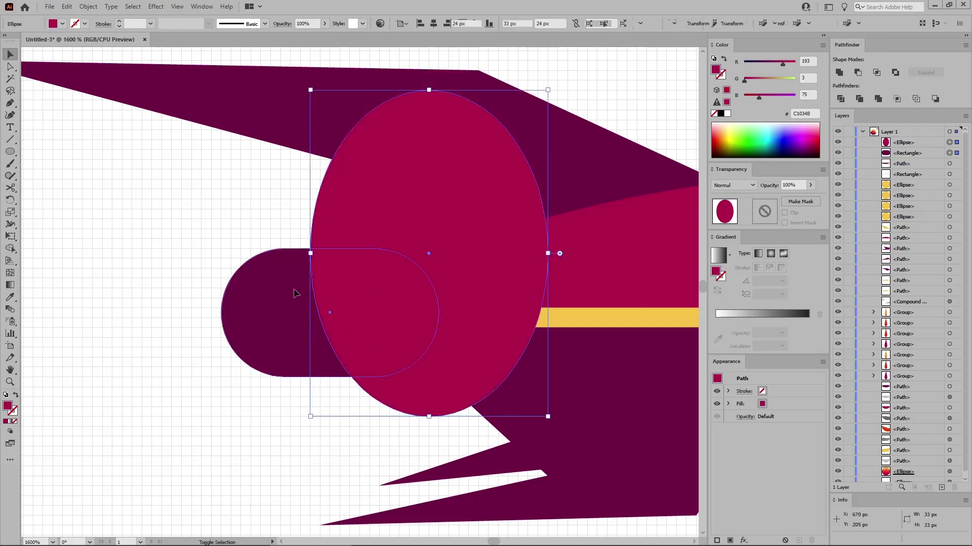
pyautogui.click(877, 75)
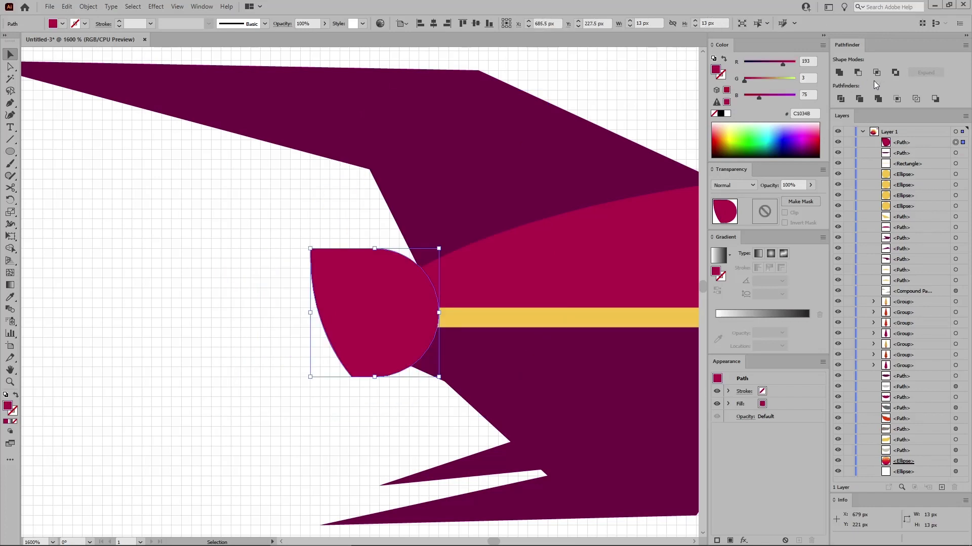
# - Group all the rocket's shapes and move the group over the upper right part of the sun
pyautogui.hotkey('ctrl', '0')
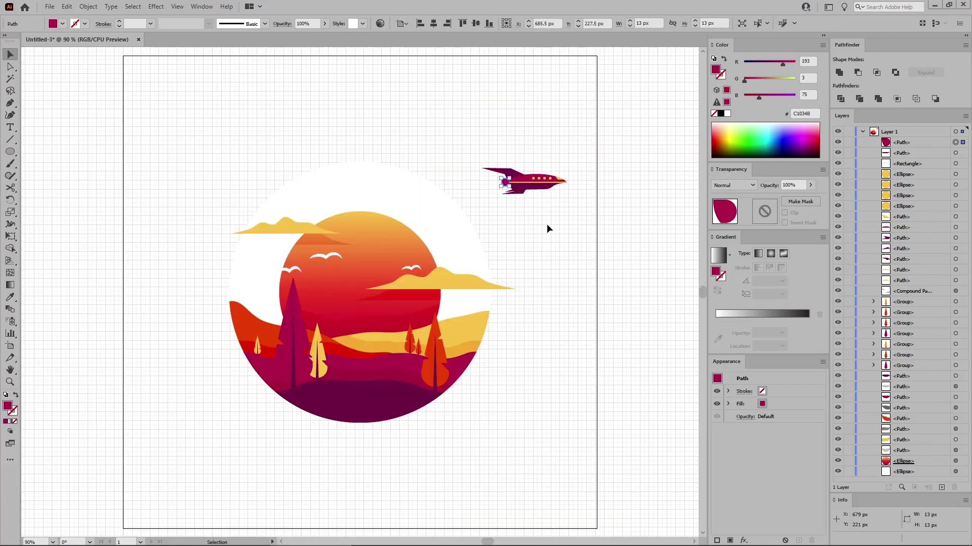
pyautogui.click(547, 227)
pyautogui.hotkey('ctrl', '1')
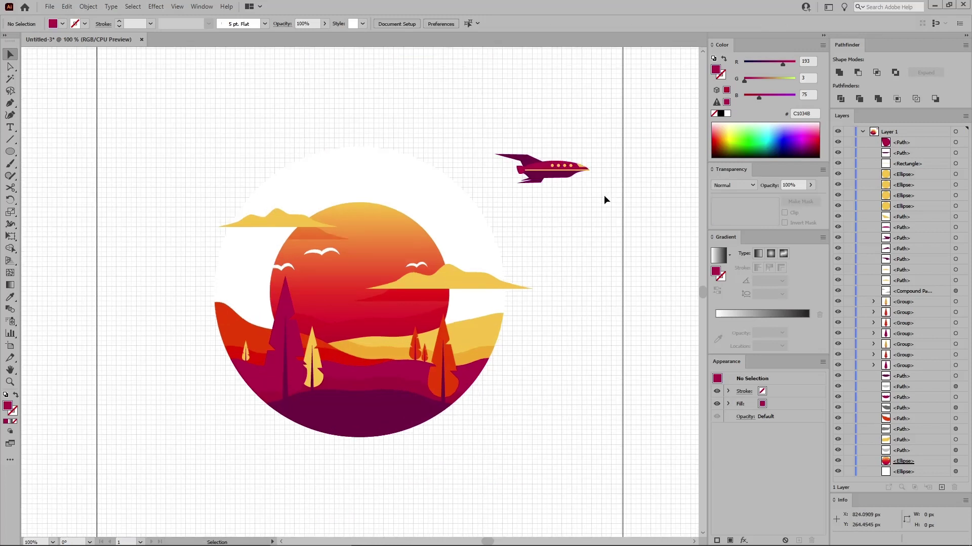
pyautogui.moveTo(605, 200); pyautogui.dragTo(486, 138)
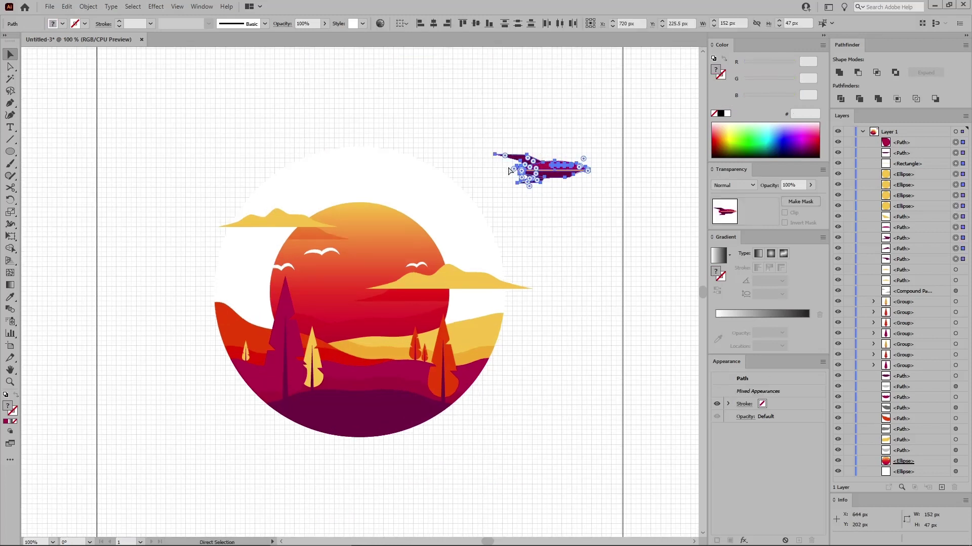
pyautogui.hotkey('ctrl', 'g')
pyautogui.moveTo(531, 175); pyautogui.dragTo(428, 235)
# - Delete the white background circle behind the landscape and hide the grid
pyautogui.click(445, 216)
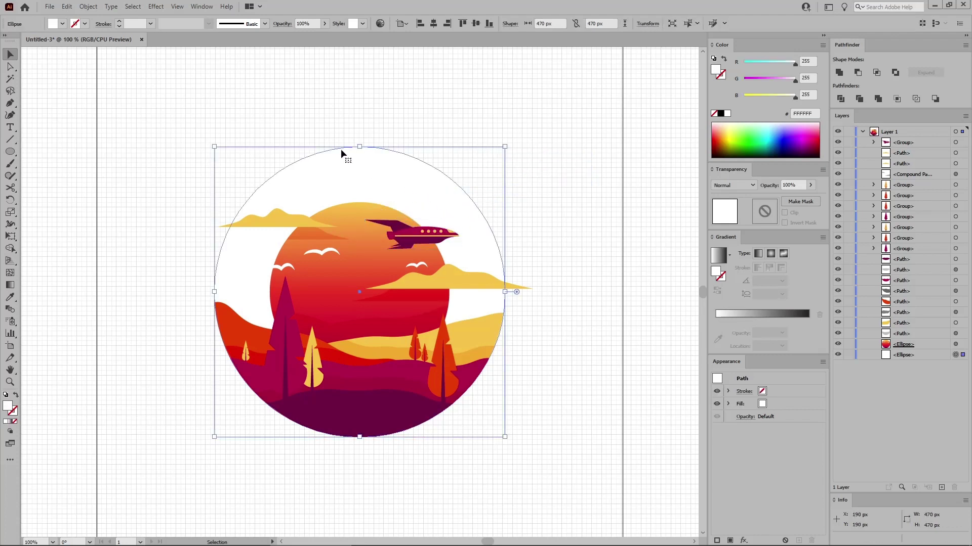
pyautogui.press('Delete')
pyautogui.click(180, 11)
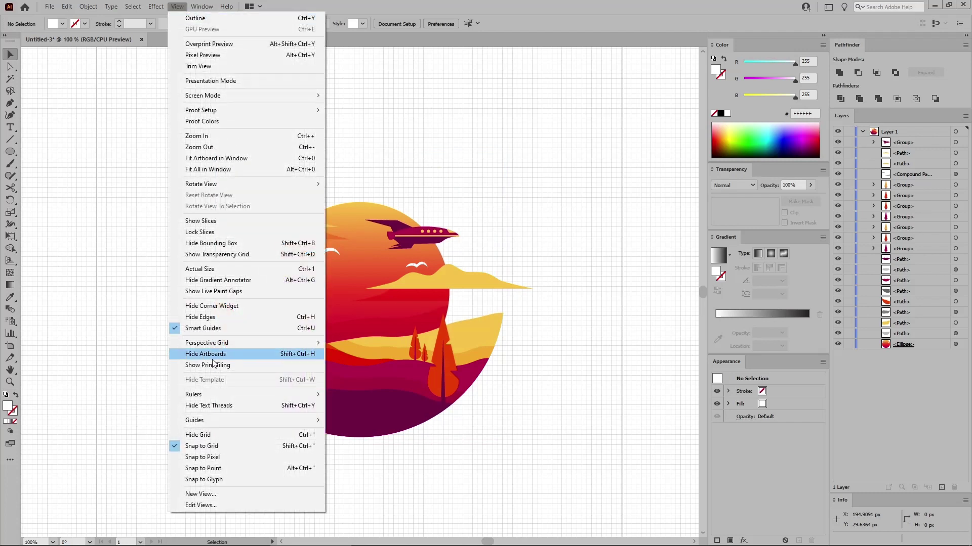
pyautogui.click(219, 434)
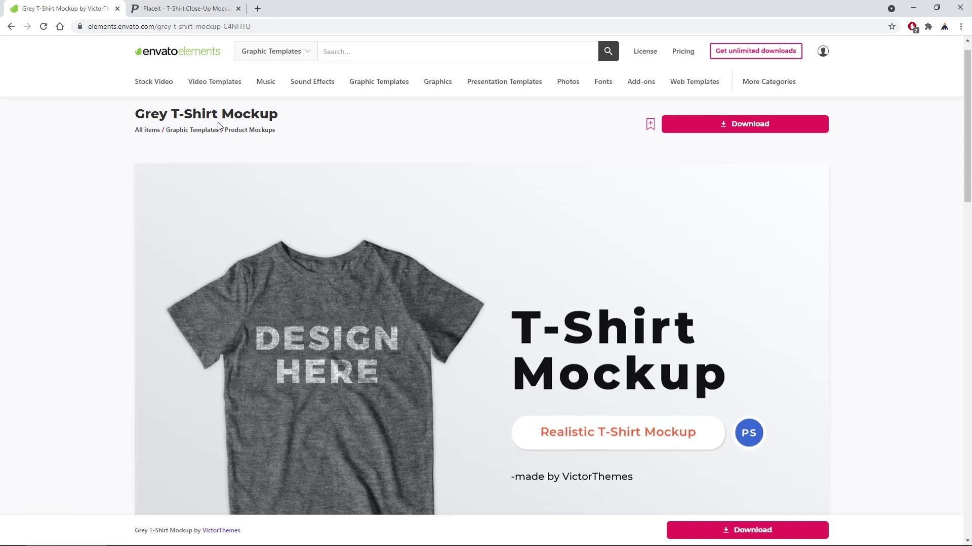
# - Switch to the Placeit T-Shirt Close-Up mockup and upload the finished illustration from the device as its design
pyautogui.click(205, 9)
pyautogui.click(106, 198)
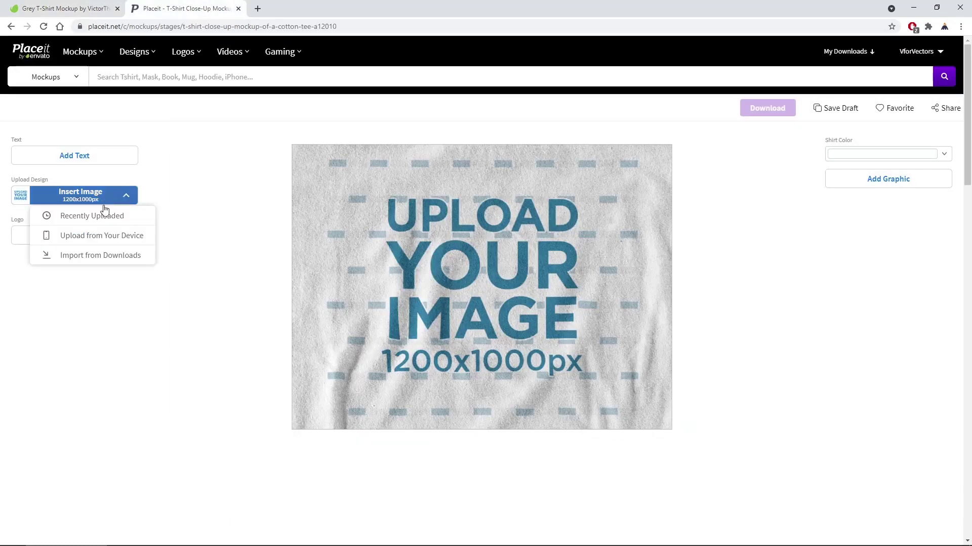
pyautogui.click(102, 236)
pyautogui.doubleClick(162, 84)
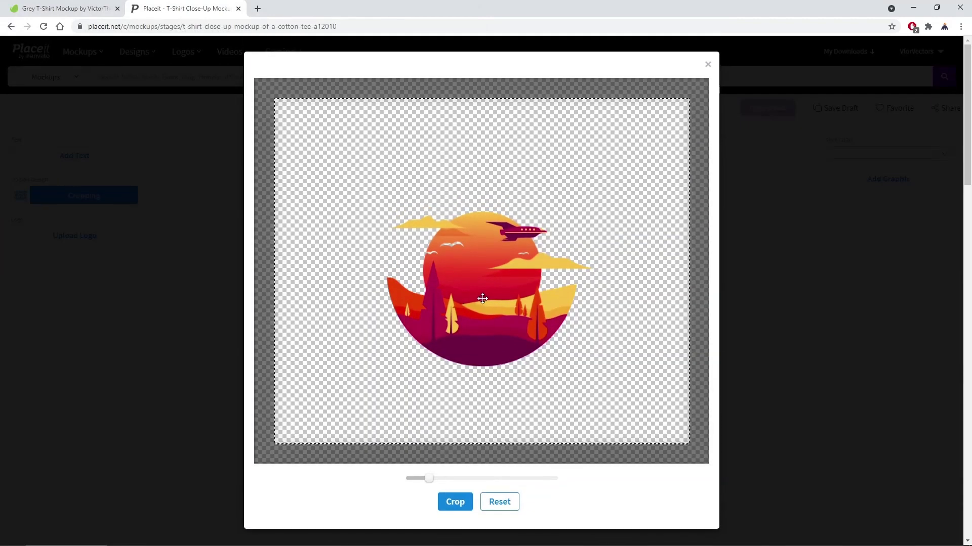
# - Enlarge the uploaded illustration within the crop area and apply the crop to the T-shirt mockup
pyautogui.click(442, 478)
pyautogui.moveTo(446, 479); pyautogui.dragTo(439, 478)
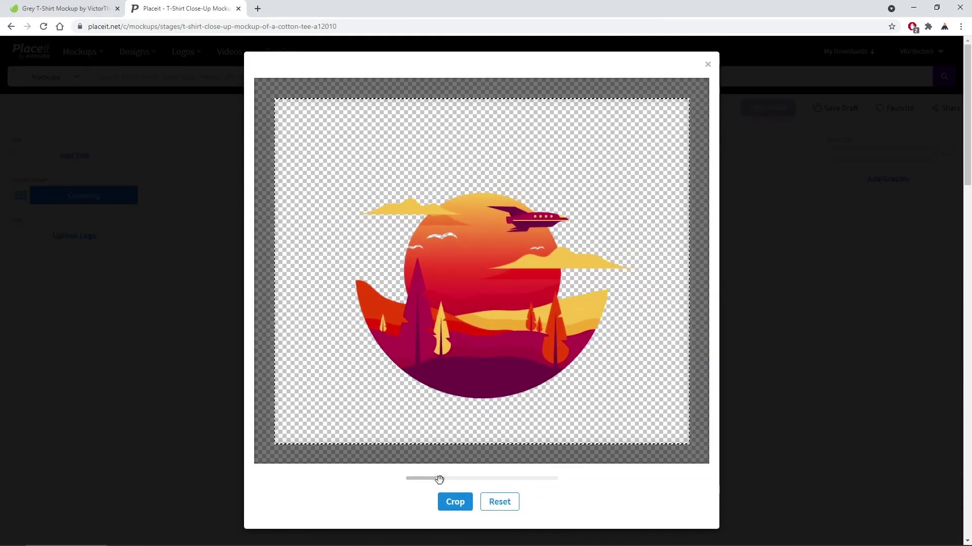
pyautogui.click(455, 502)
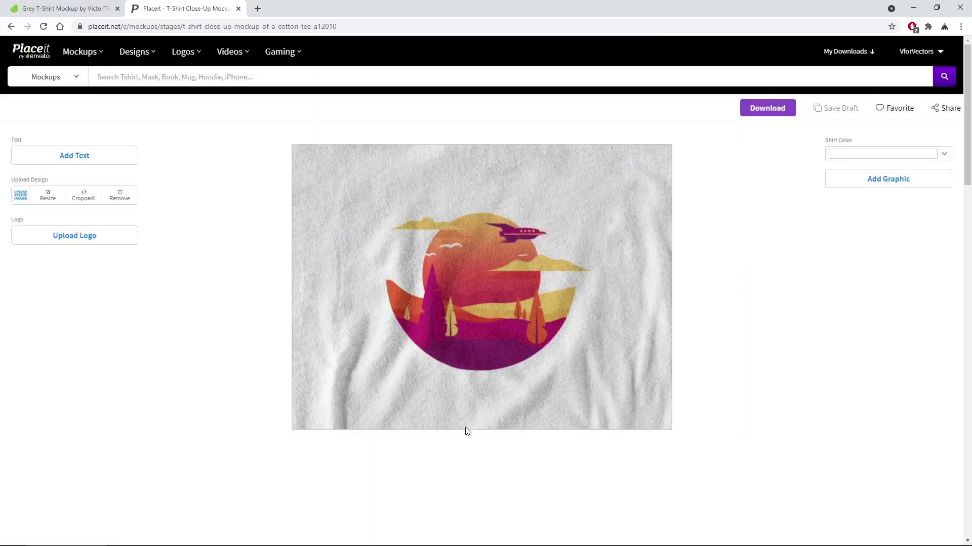